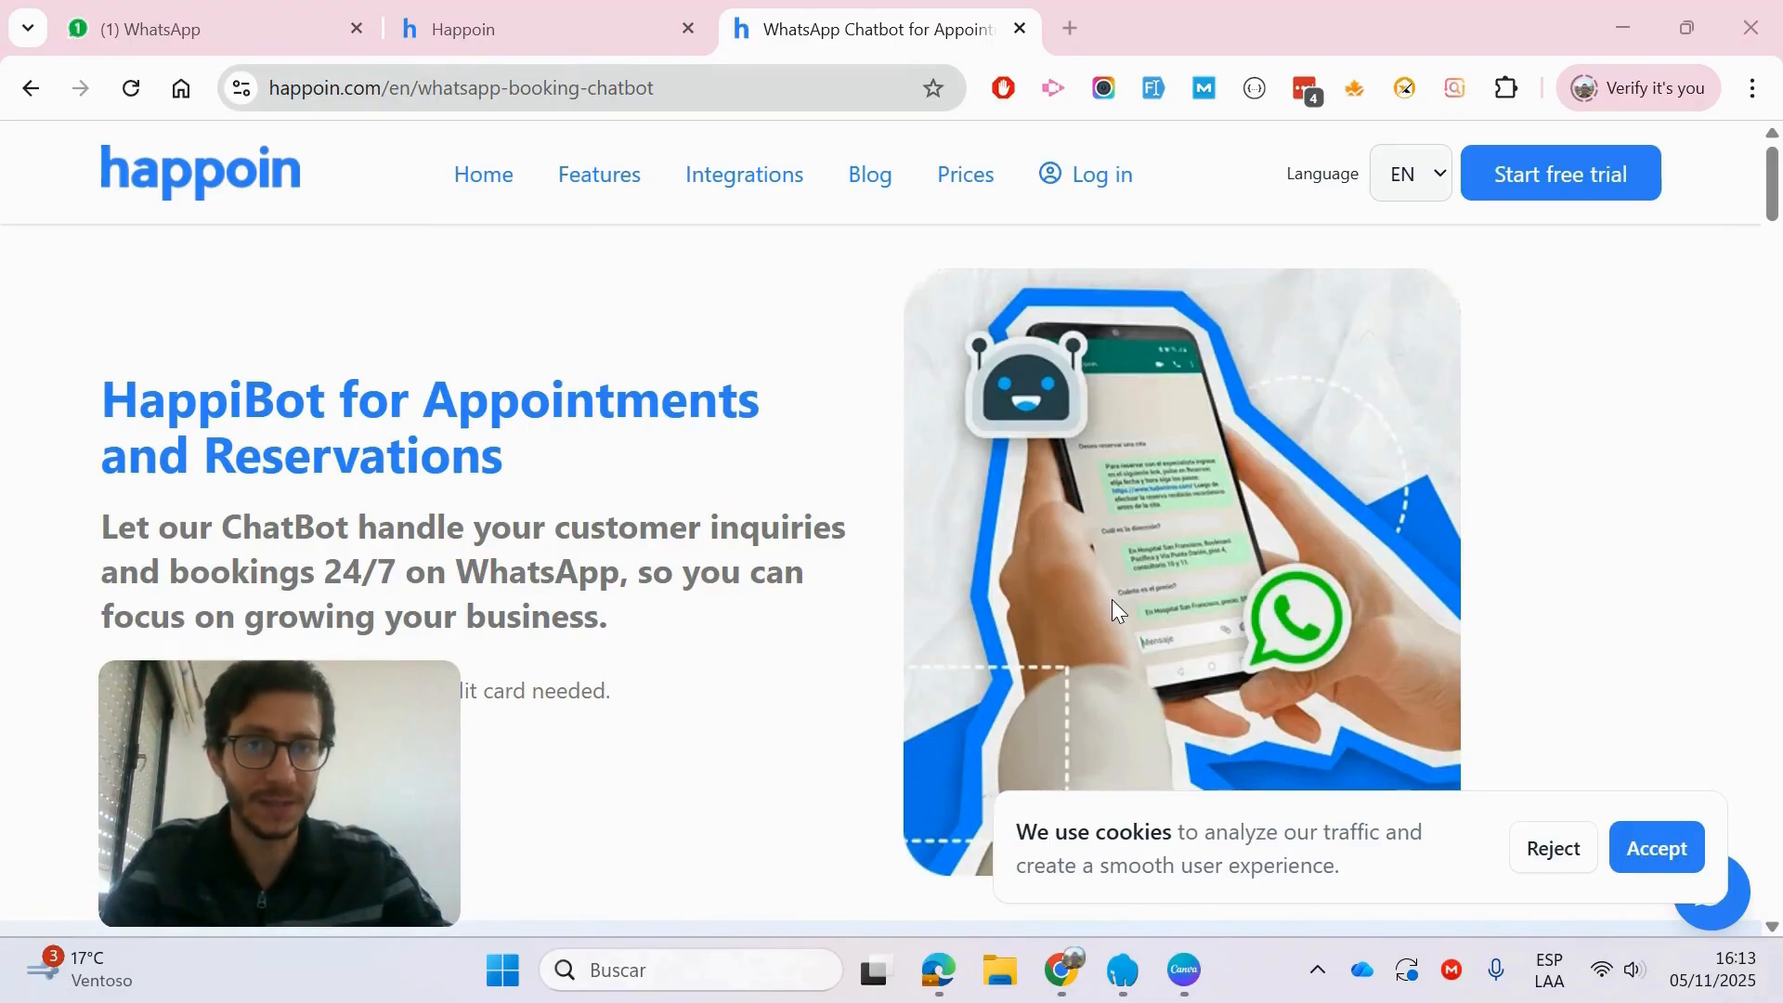
Step: Read through the HappiBot product page, covering the customer reviews and the explanation of how the WhatsApp chatbot works
scroll(1112, 605, down, 1)
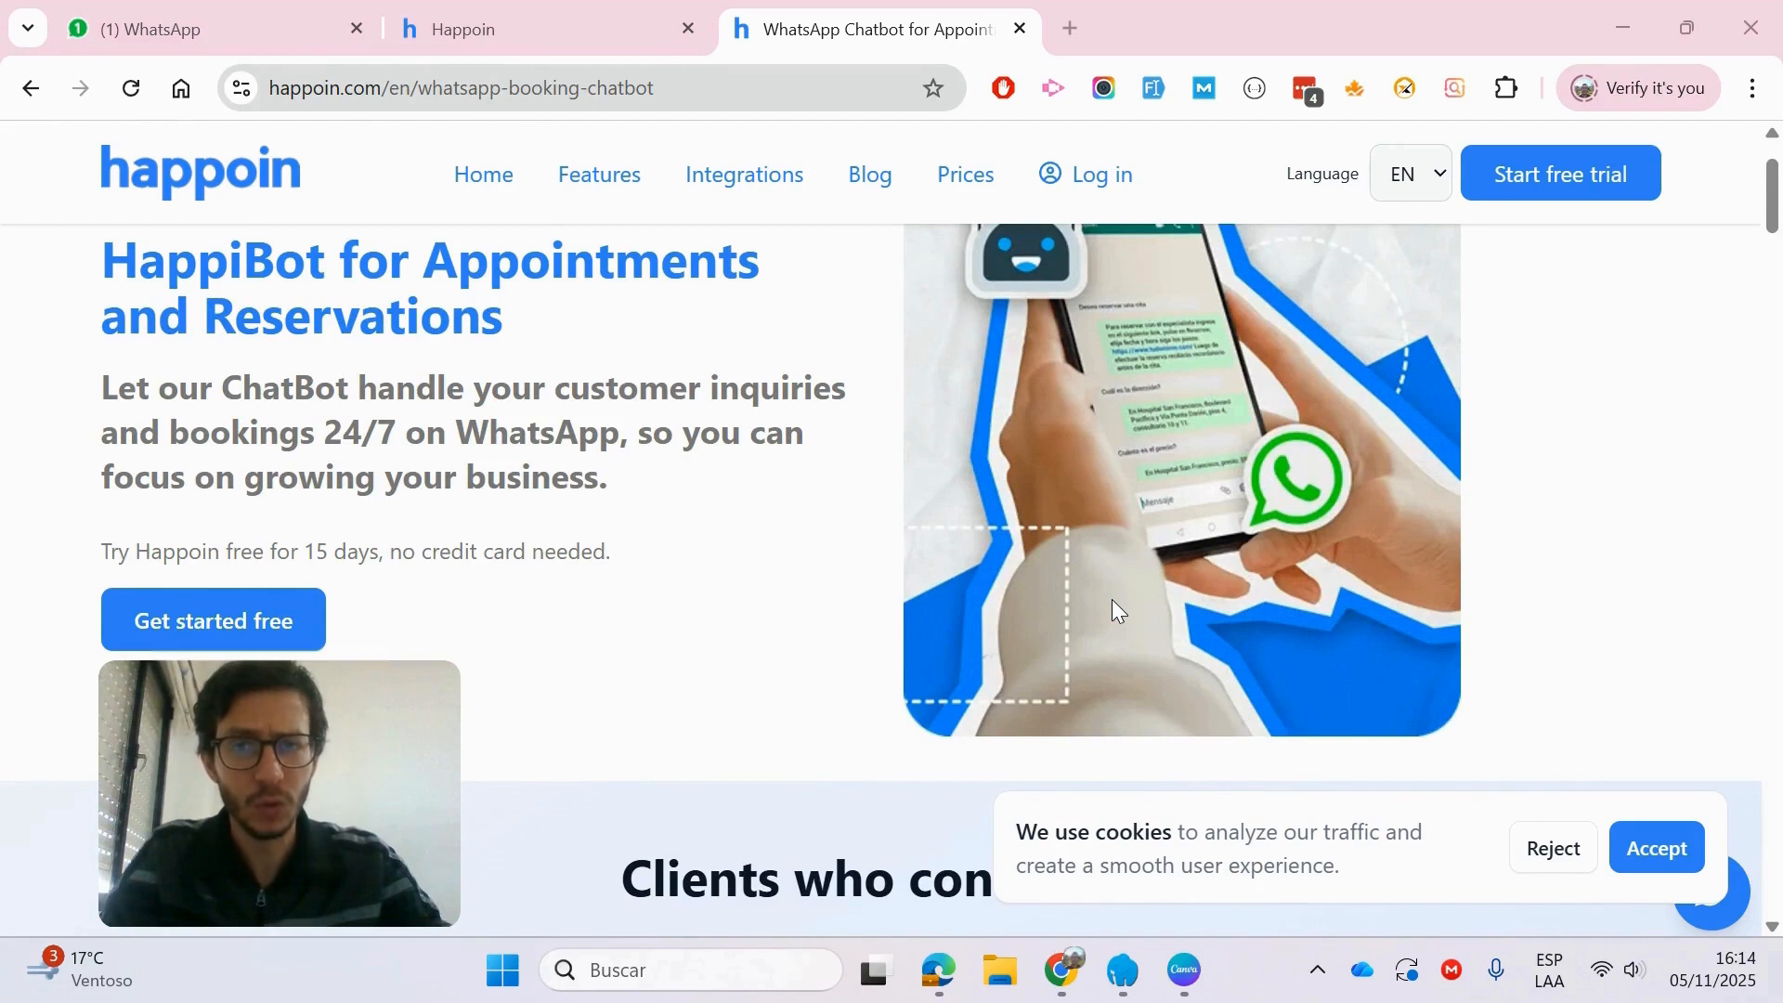
scroll(1113, 604, down, 1)
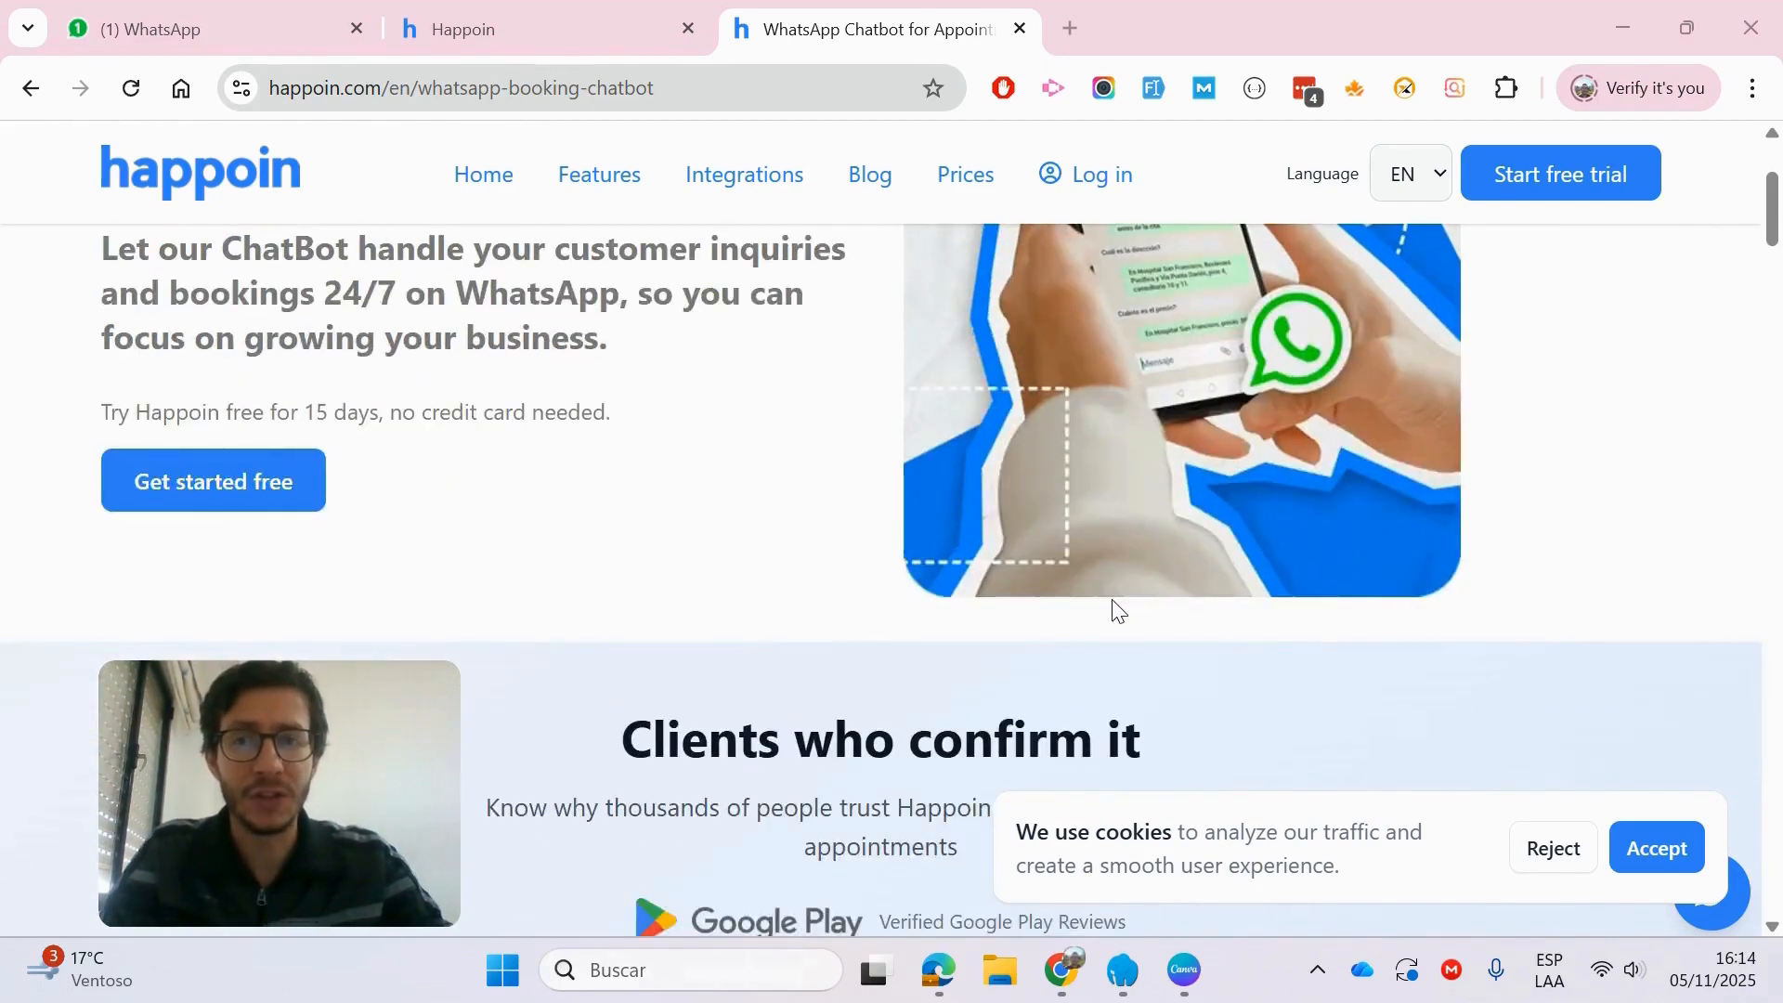
scroll(1119, 610, down, 1)
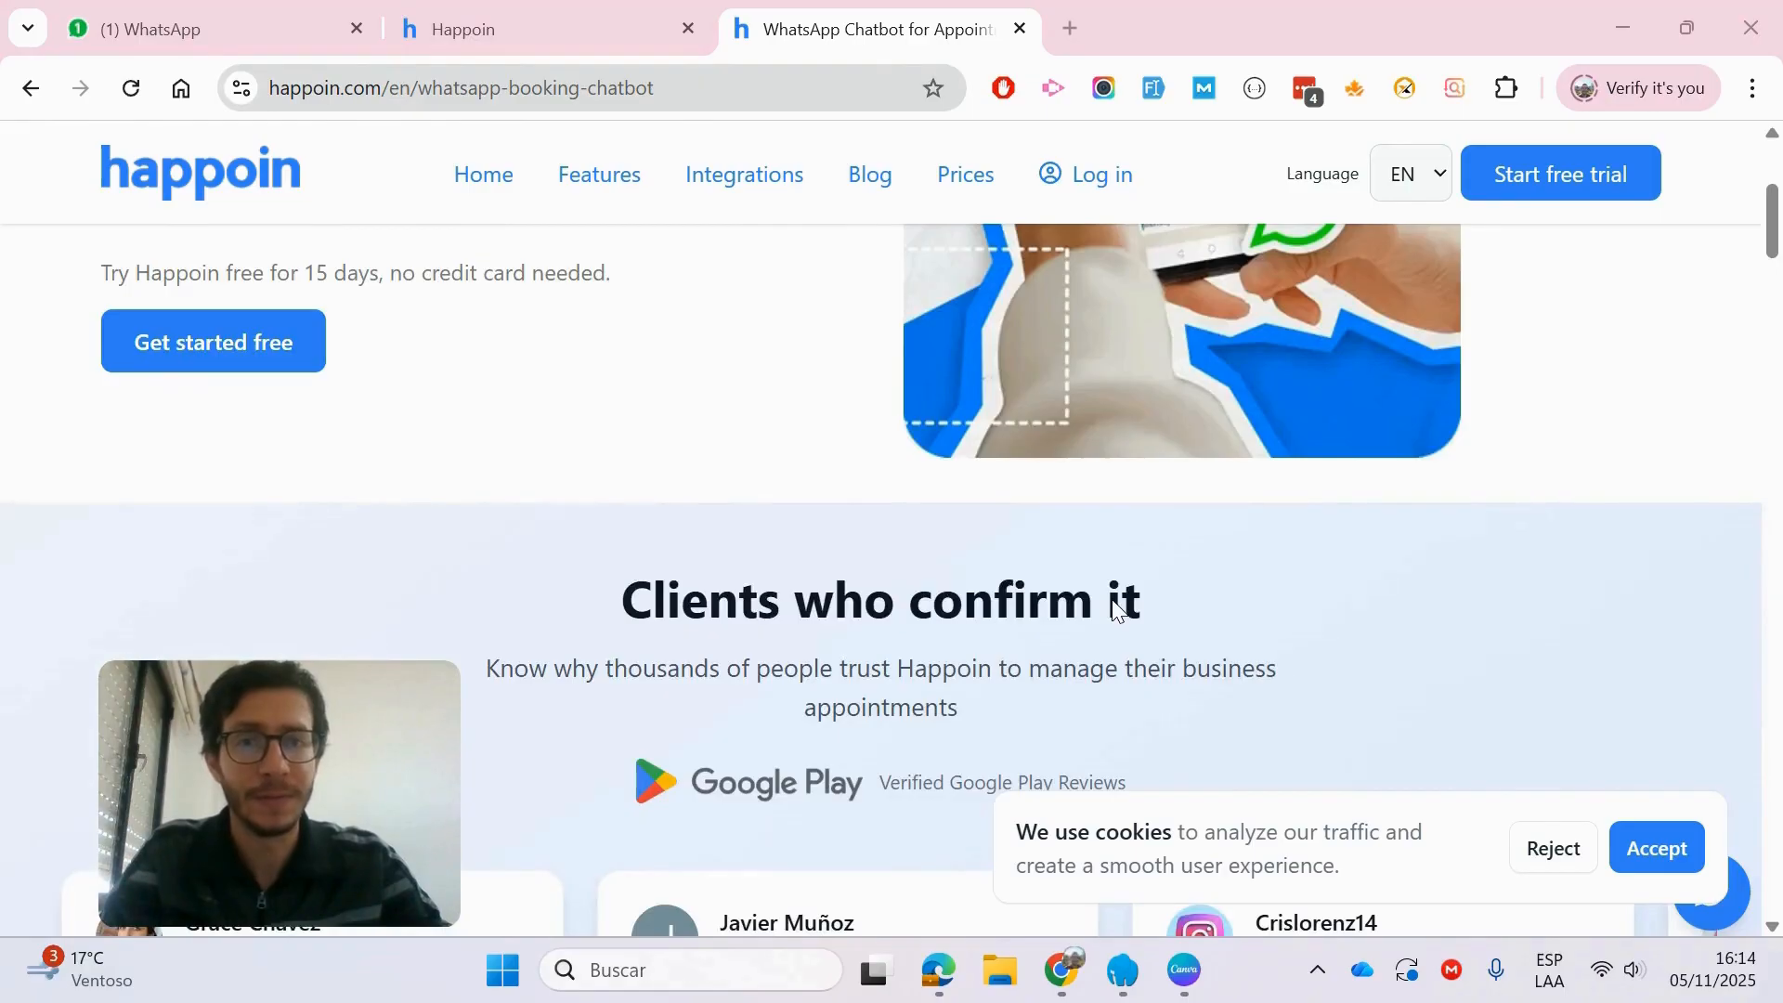
scroll(1118, 610, down, 1)
scroll(1118, 610, down, 2)
scroll(1116, 610, down, 1)
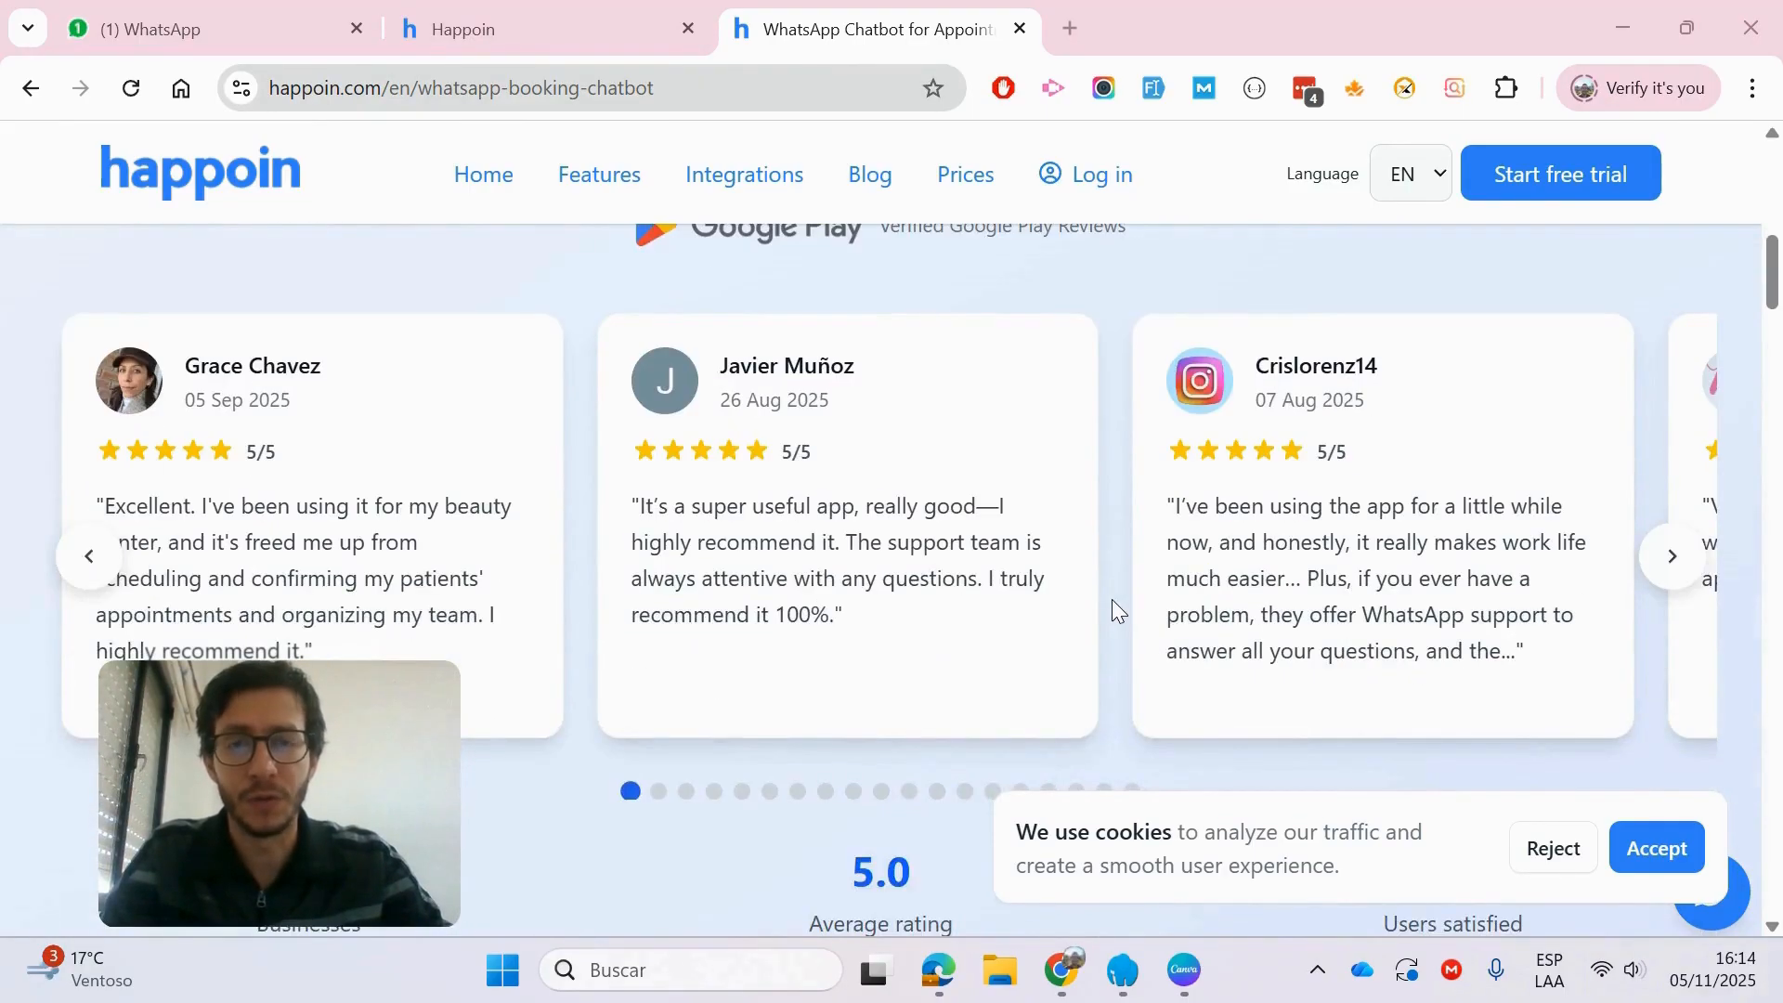
scroll(1112, 599, down, 3)
scroll(1111, 599, down, 2)
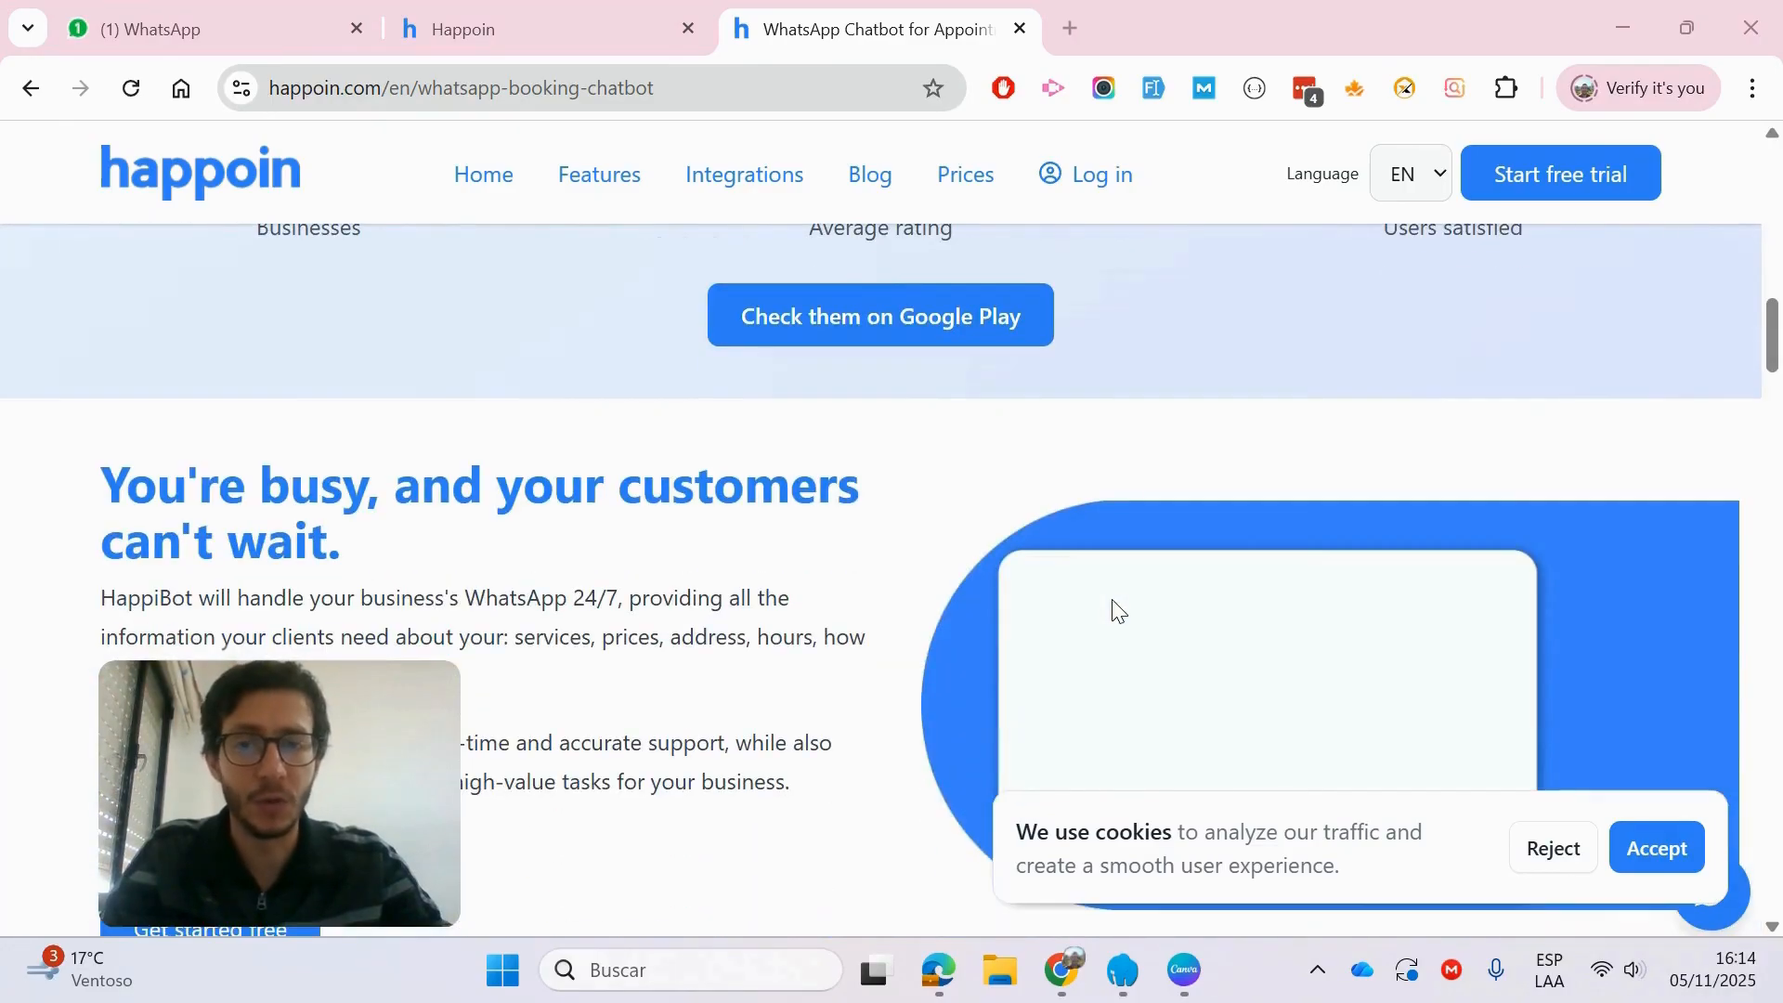
scroll(1113, 601, down, 1)
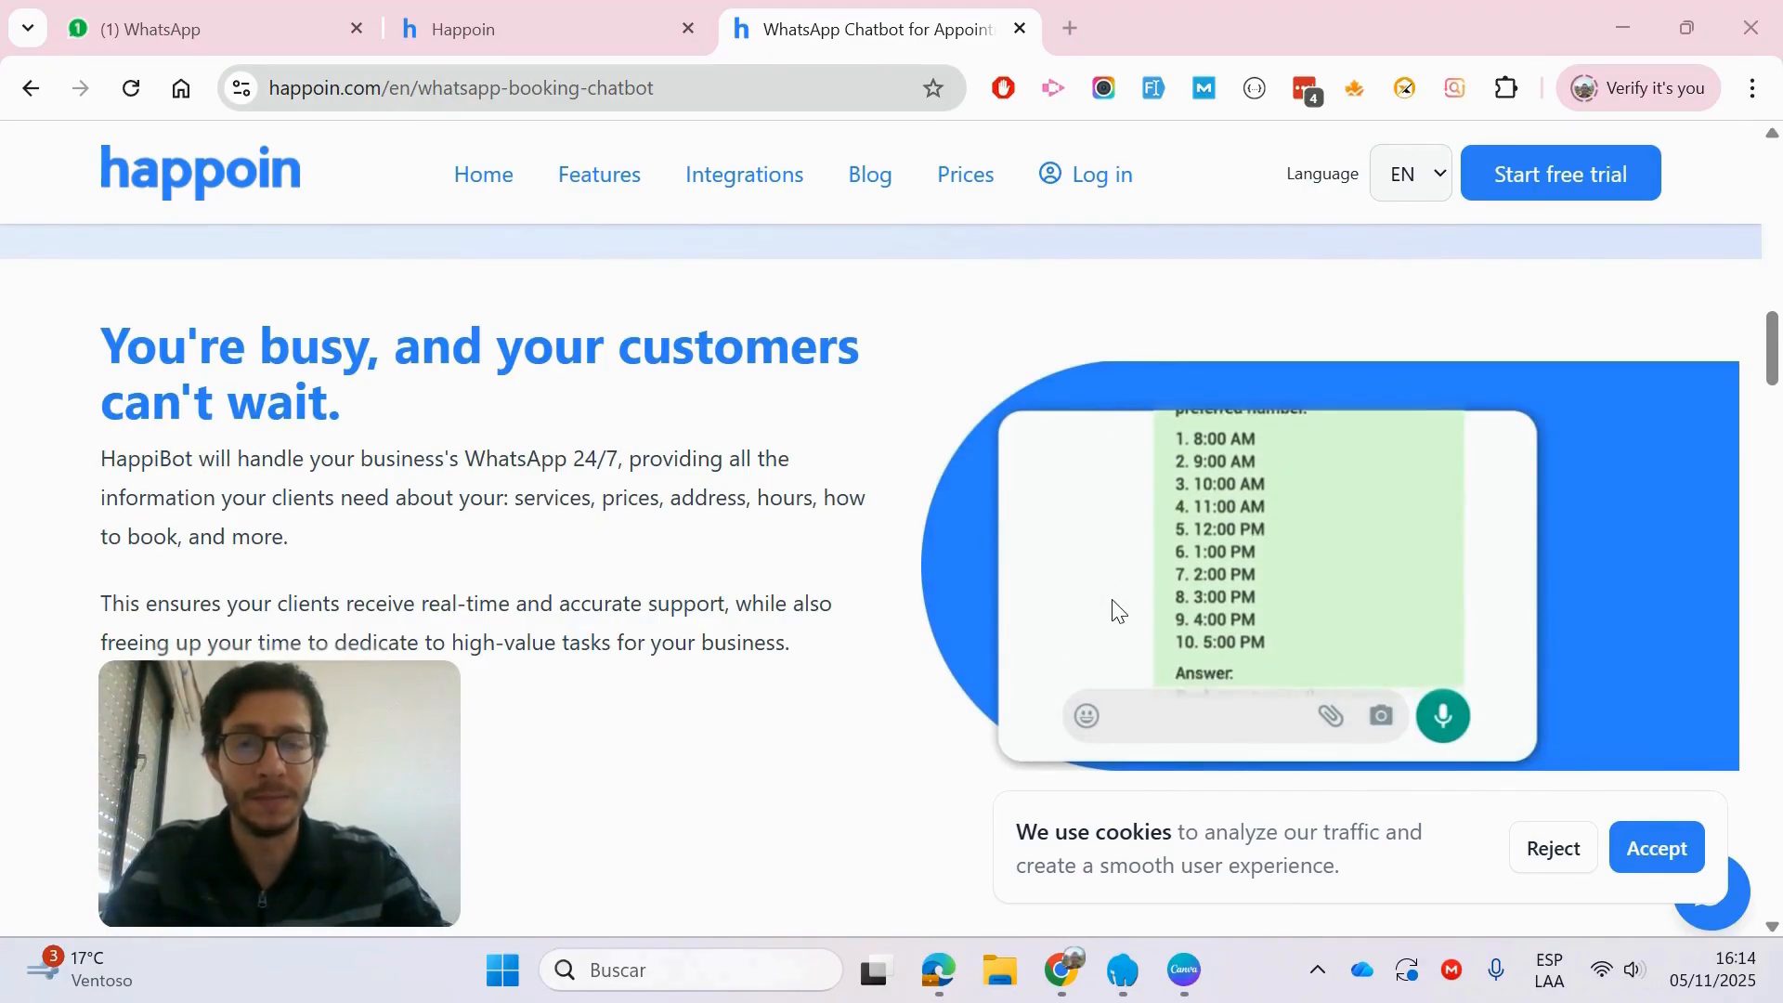
scroll(1117, 609, down, 3)
scroll(1118, 610, down, 3)
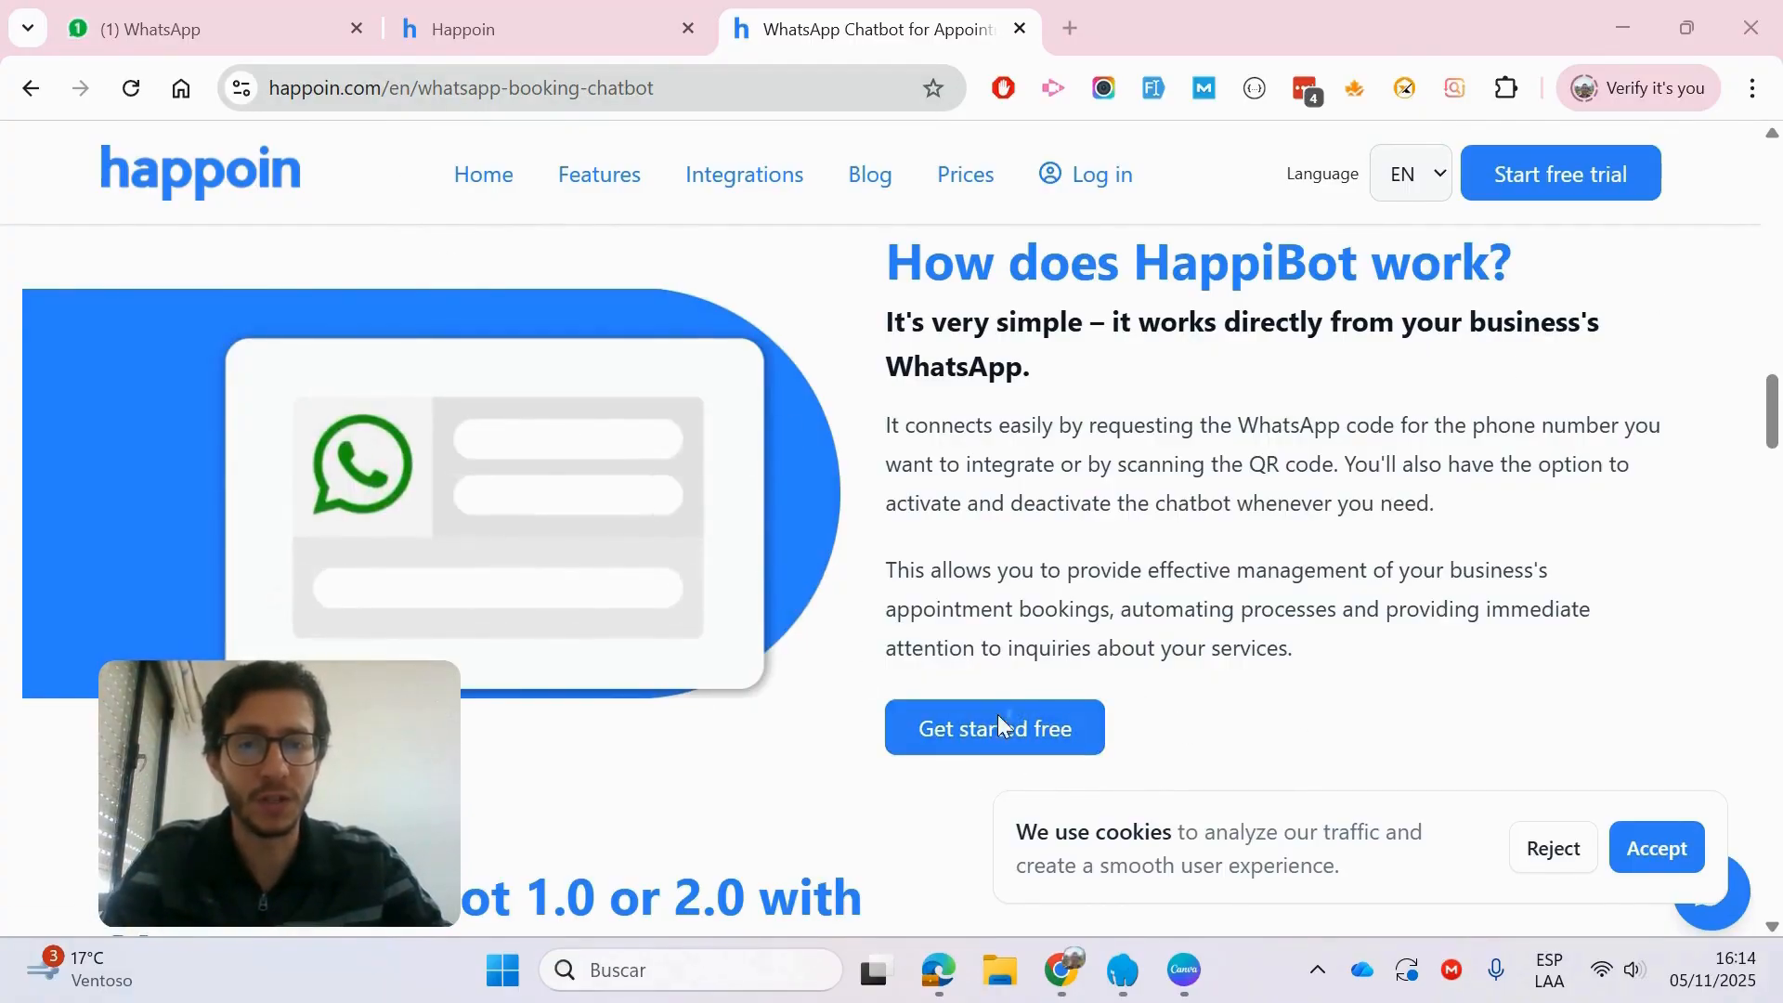
scroll(1196, 595, up, 5)
scroll(1196, 595, down, 4)
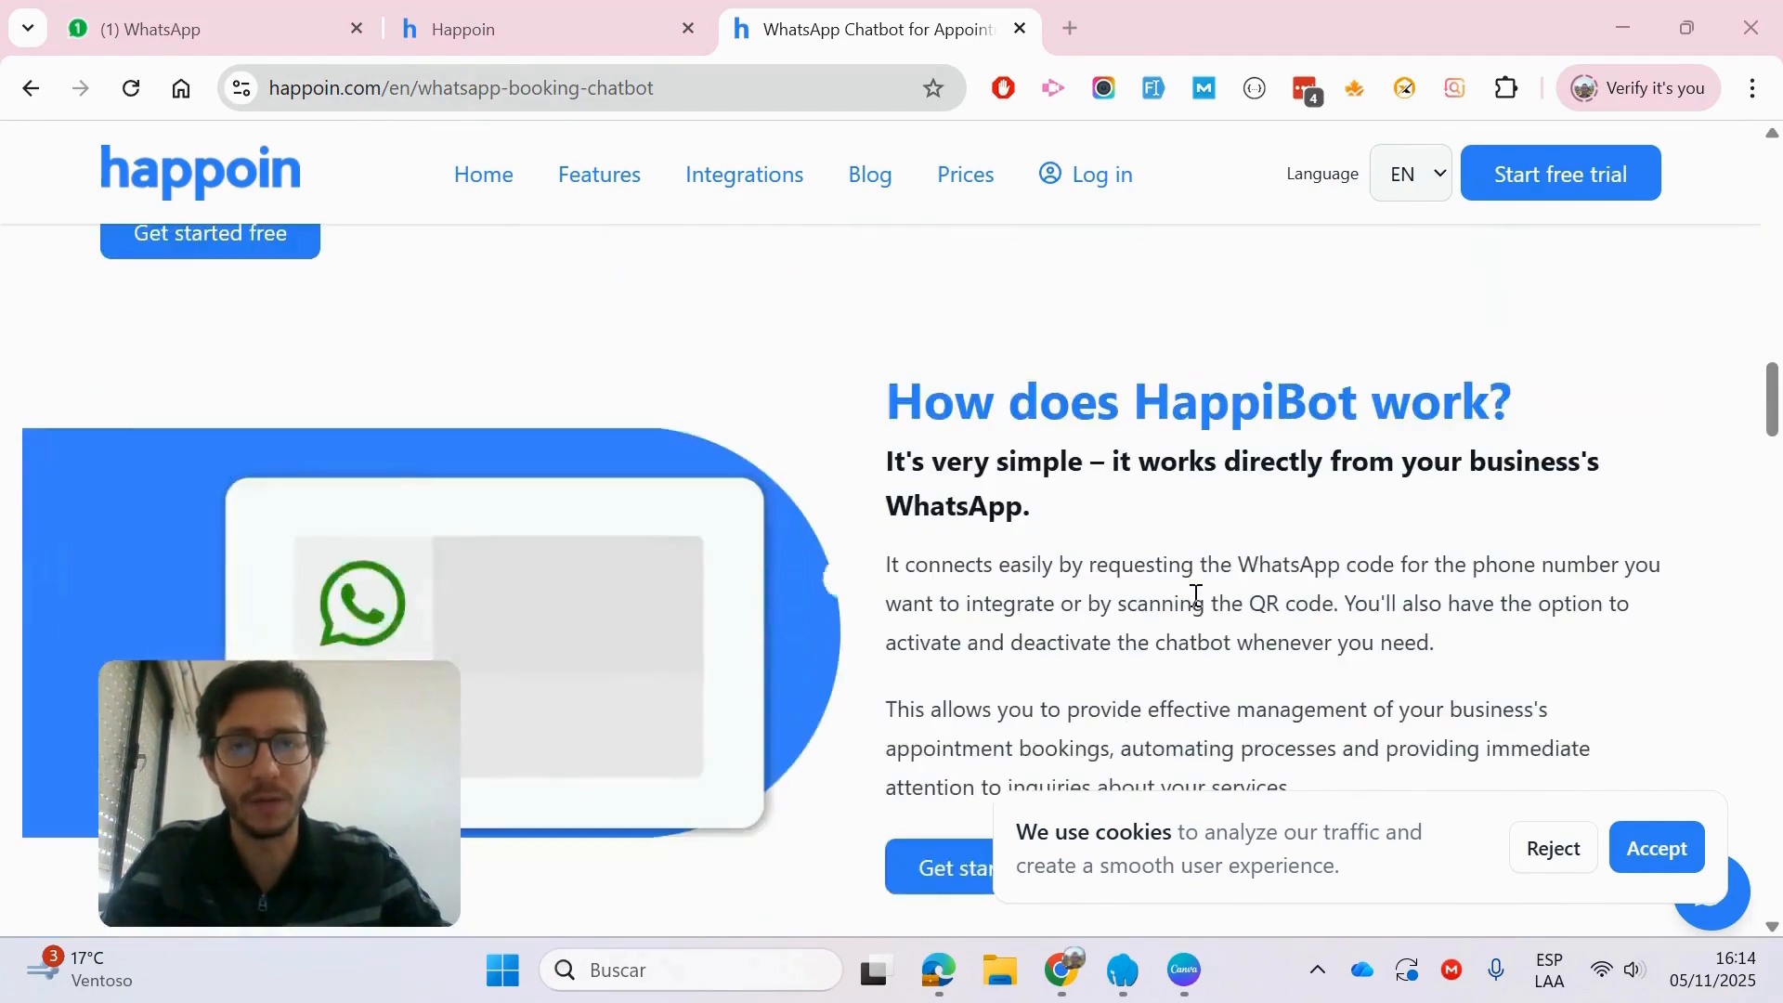
scroll(1195, 594, down, 10)
scroll(1022, 418, up, 4)
Step: Switch to the Happoin dashboard and open the customization page of the WhatsApp (QR session) integration
click(534, 22)
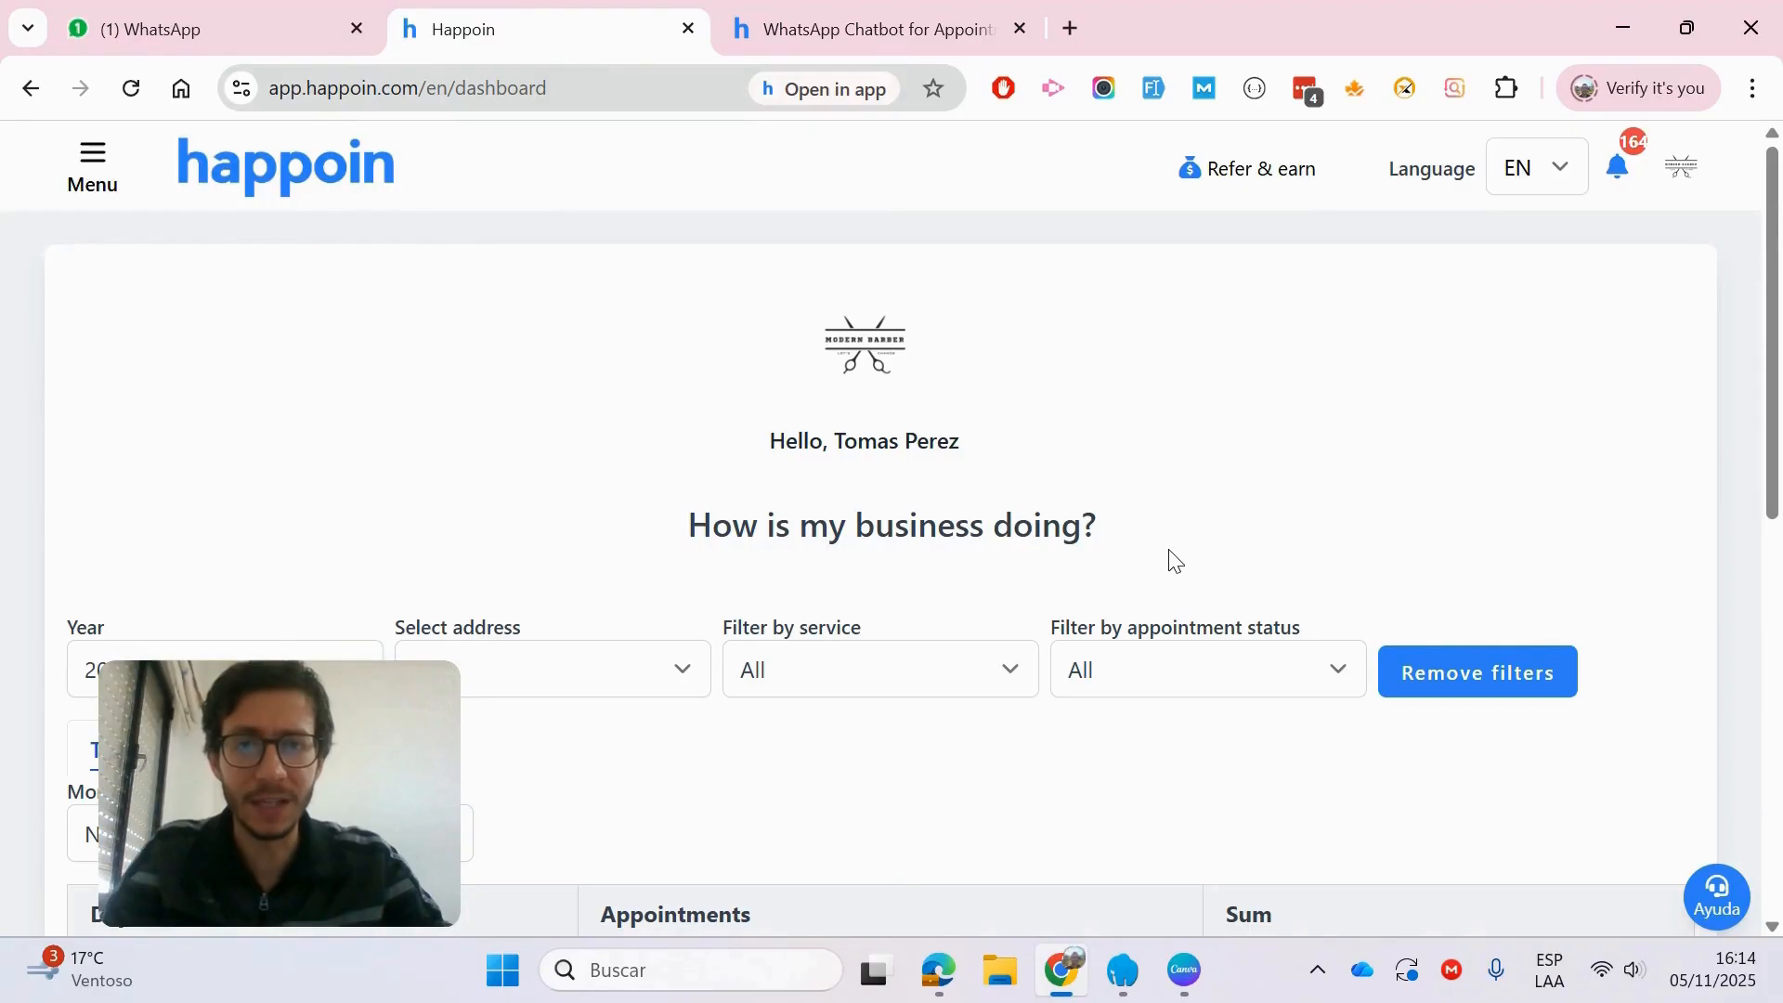
scroll(1170, 558, down, 4)
scroll(1170, 557, up, 4)
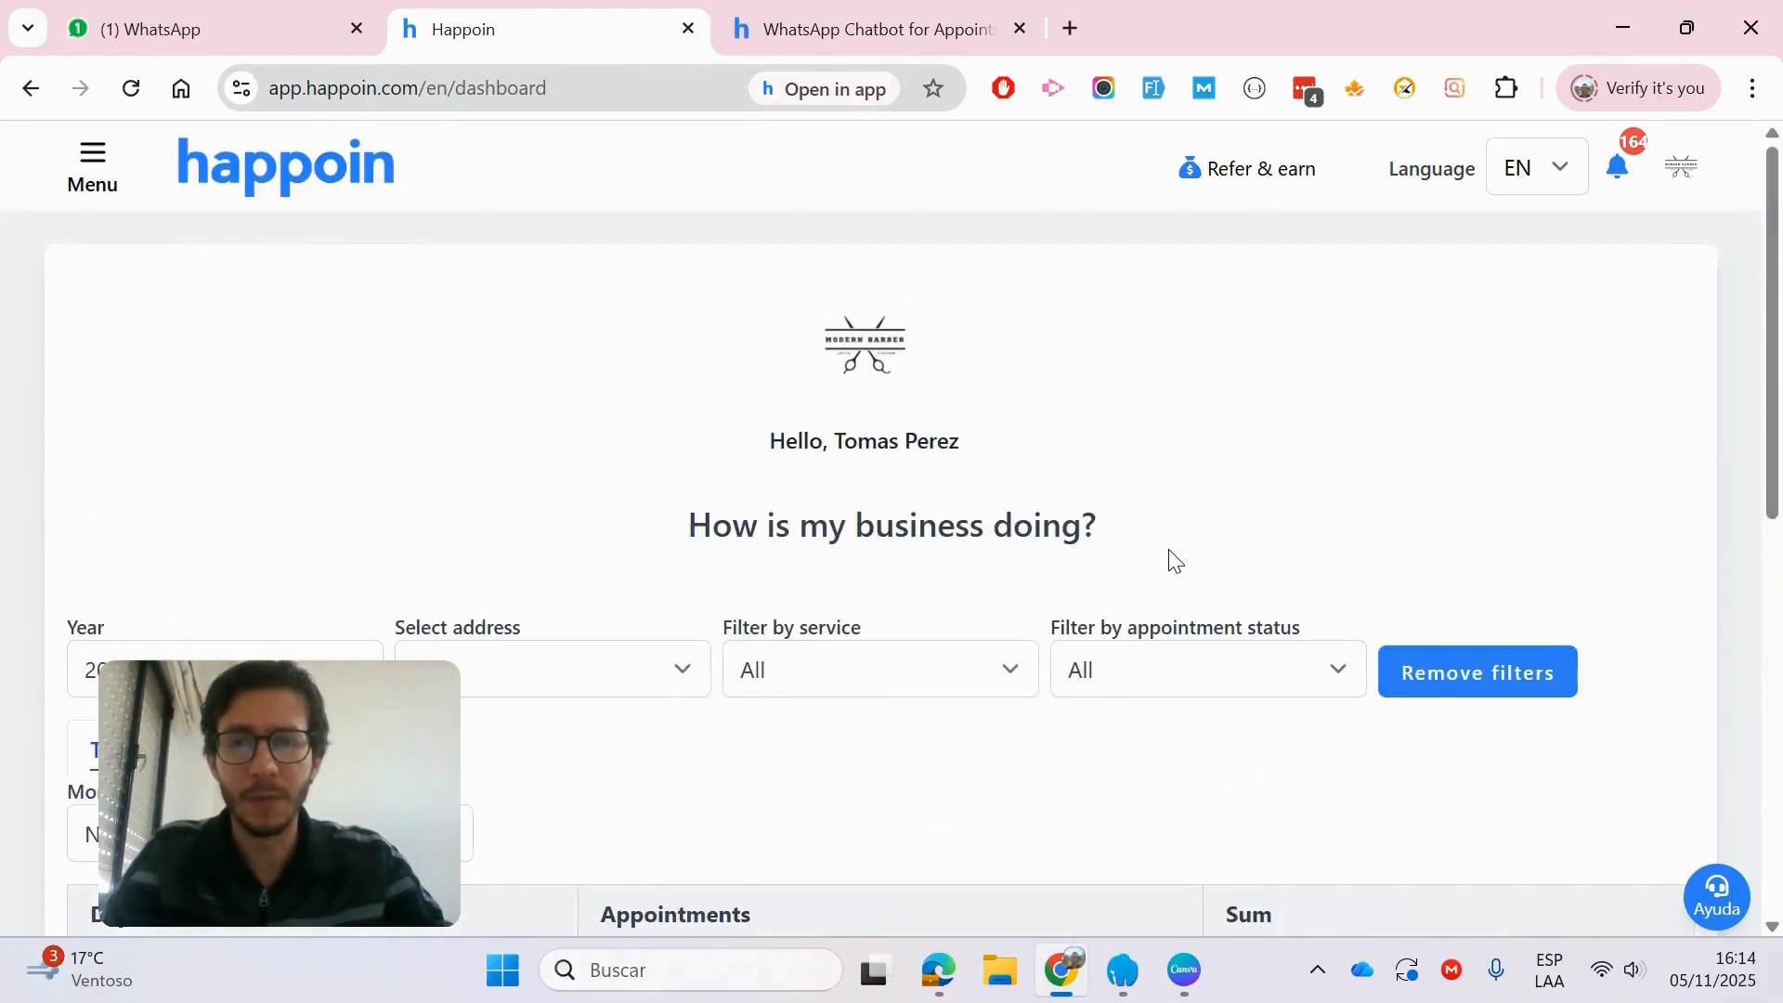
click(92, 167)
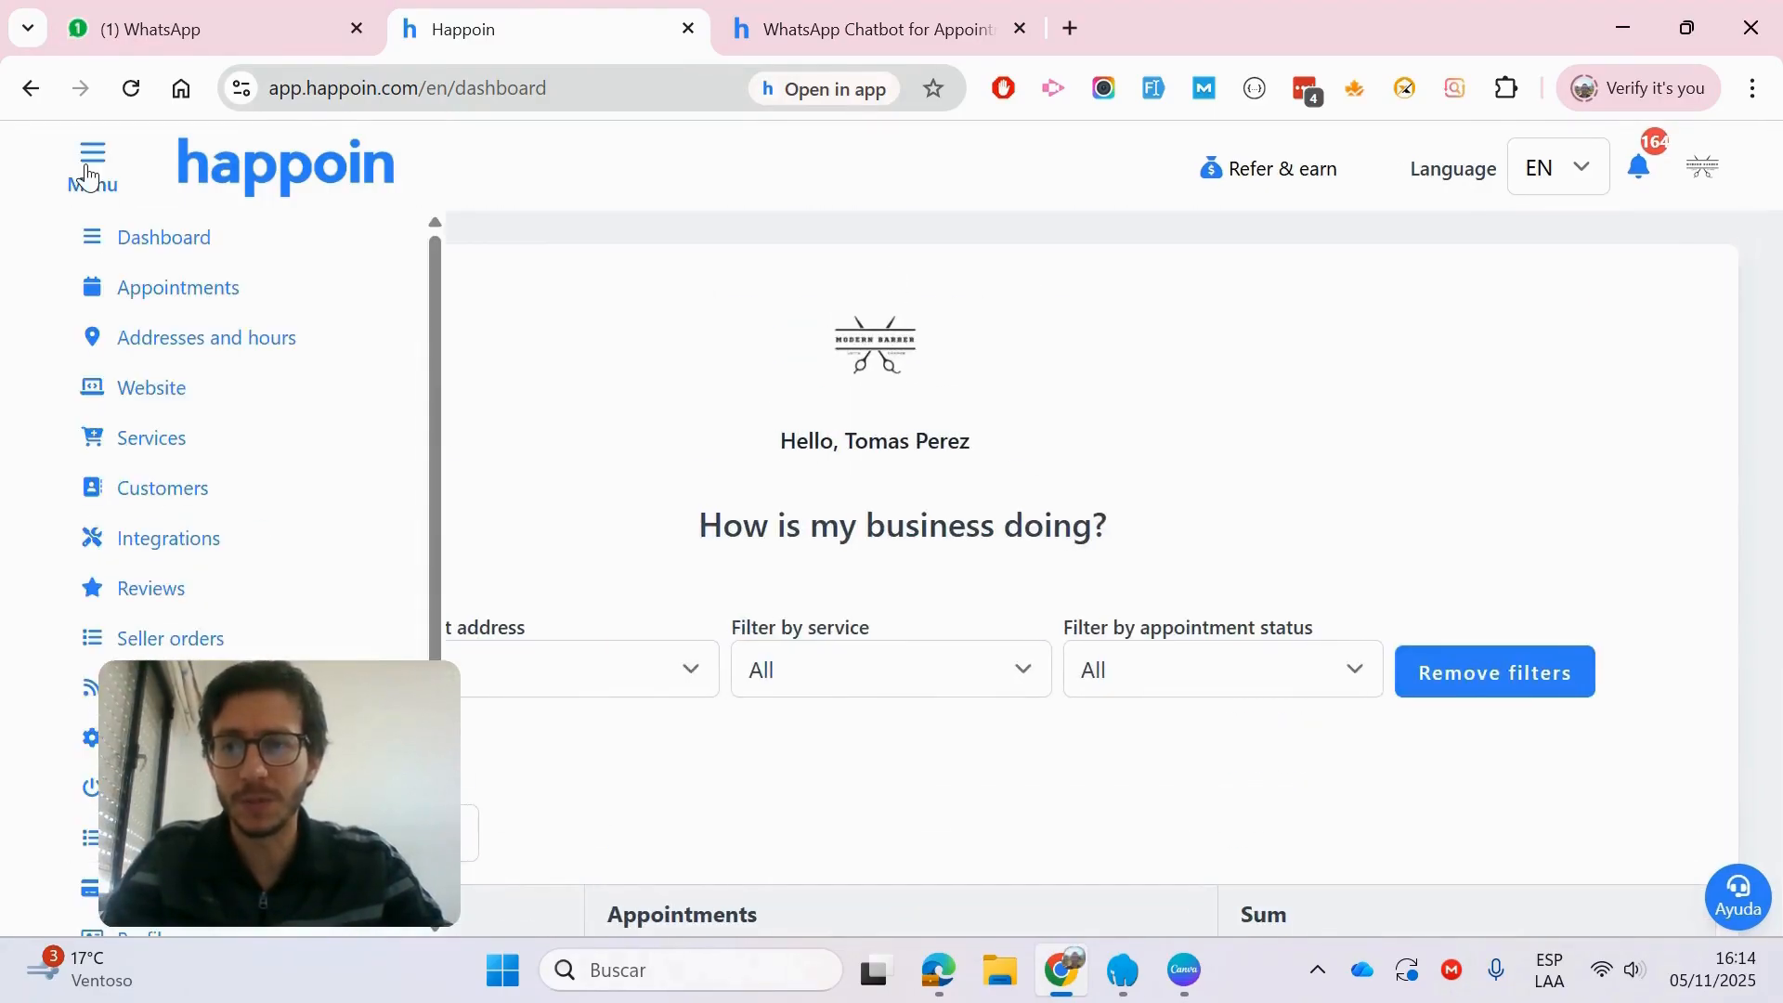
click(179, 555)
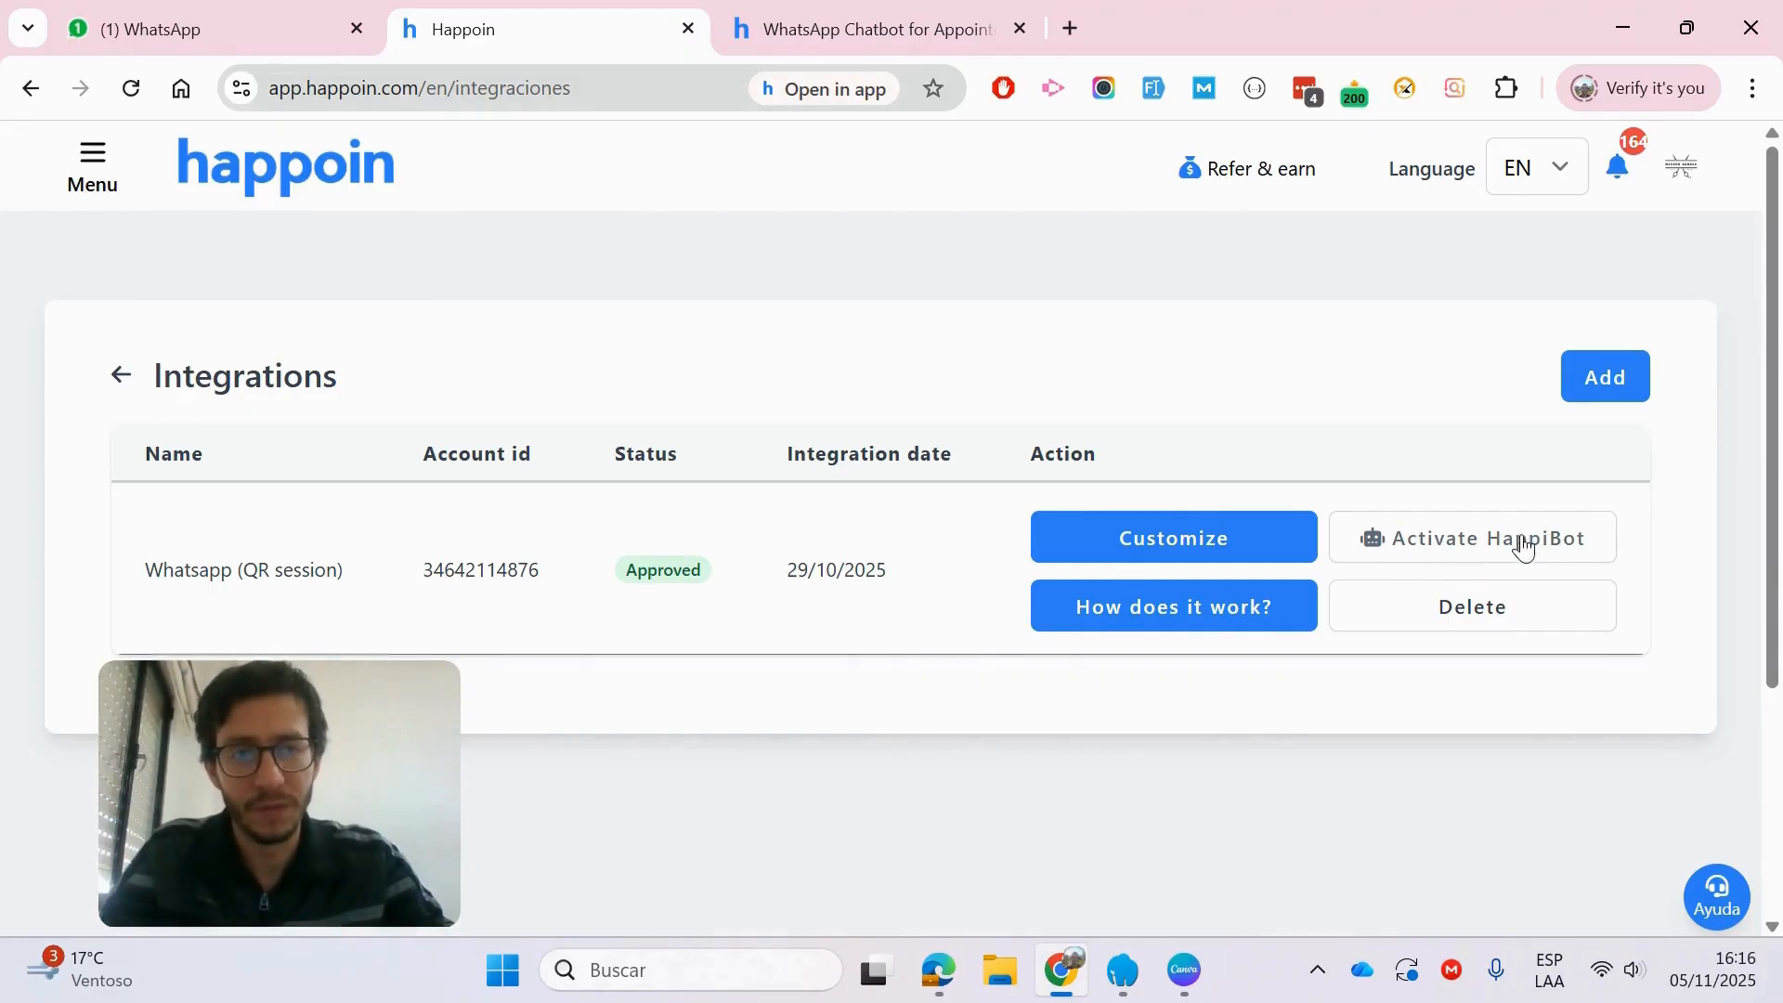
click(1235, 548)
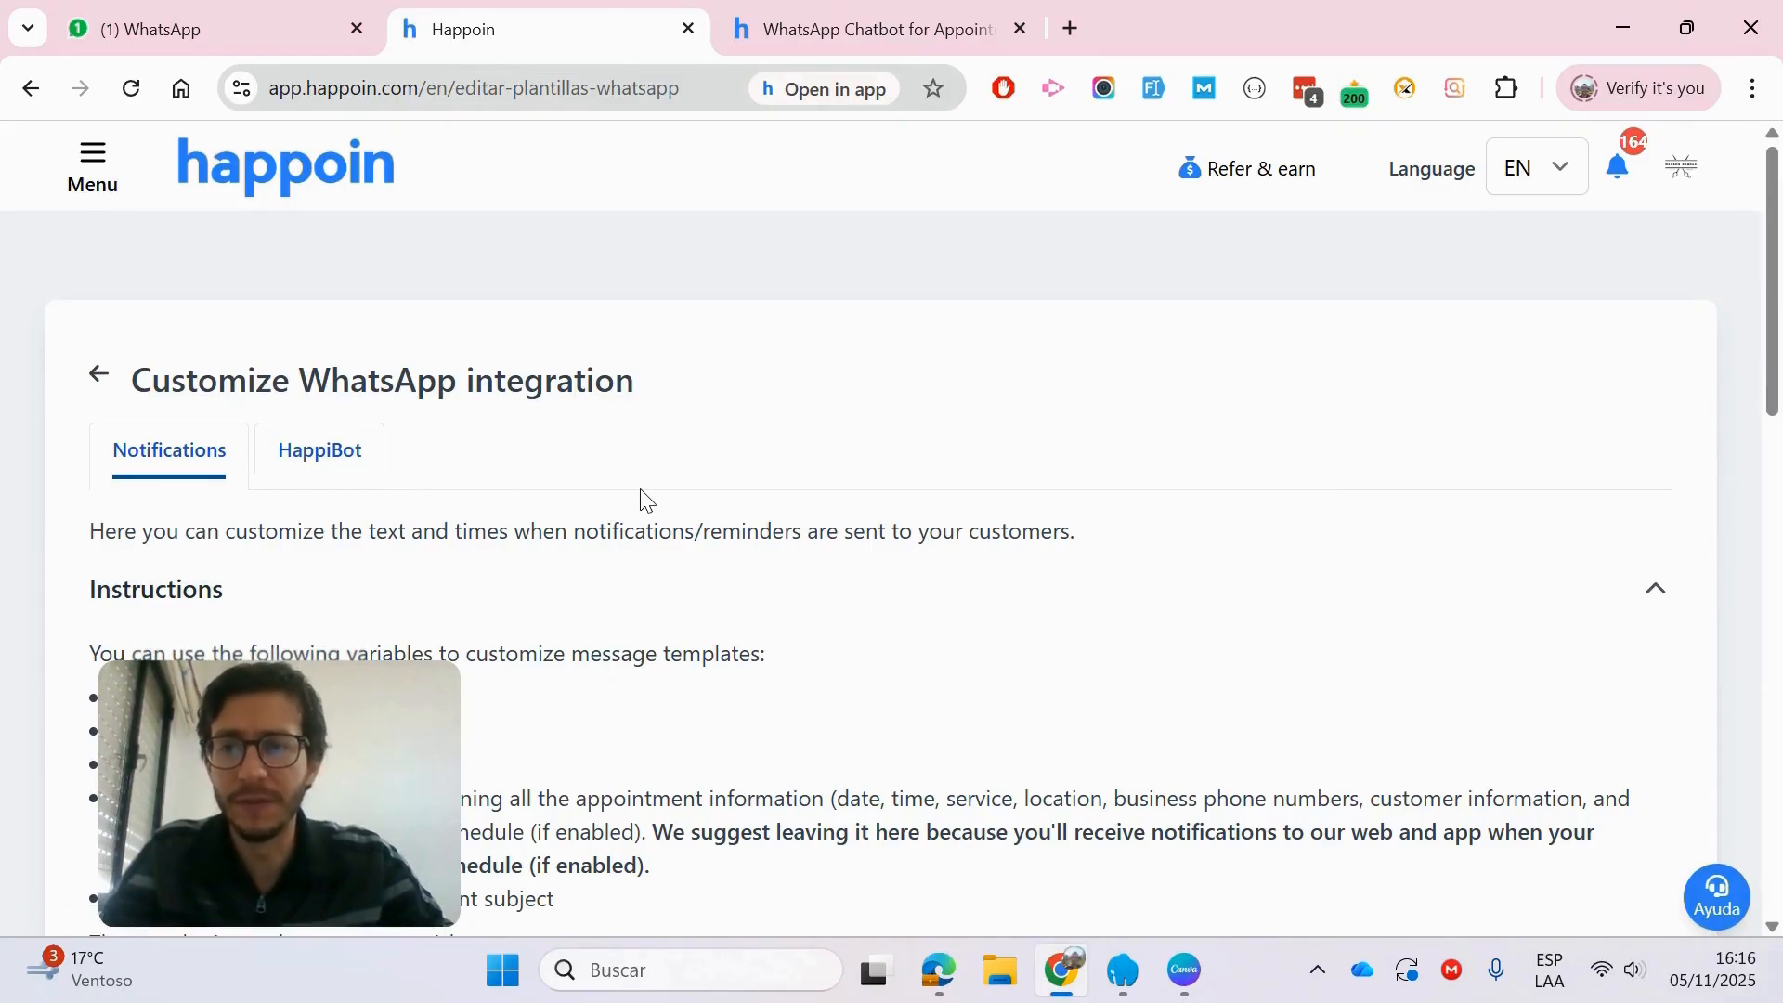
Step: Review the notification template instructions, their variables and the list of appointment notification sections
click(603, 616)
click(603, 616)
scroll(602, 616, down, 3)
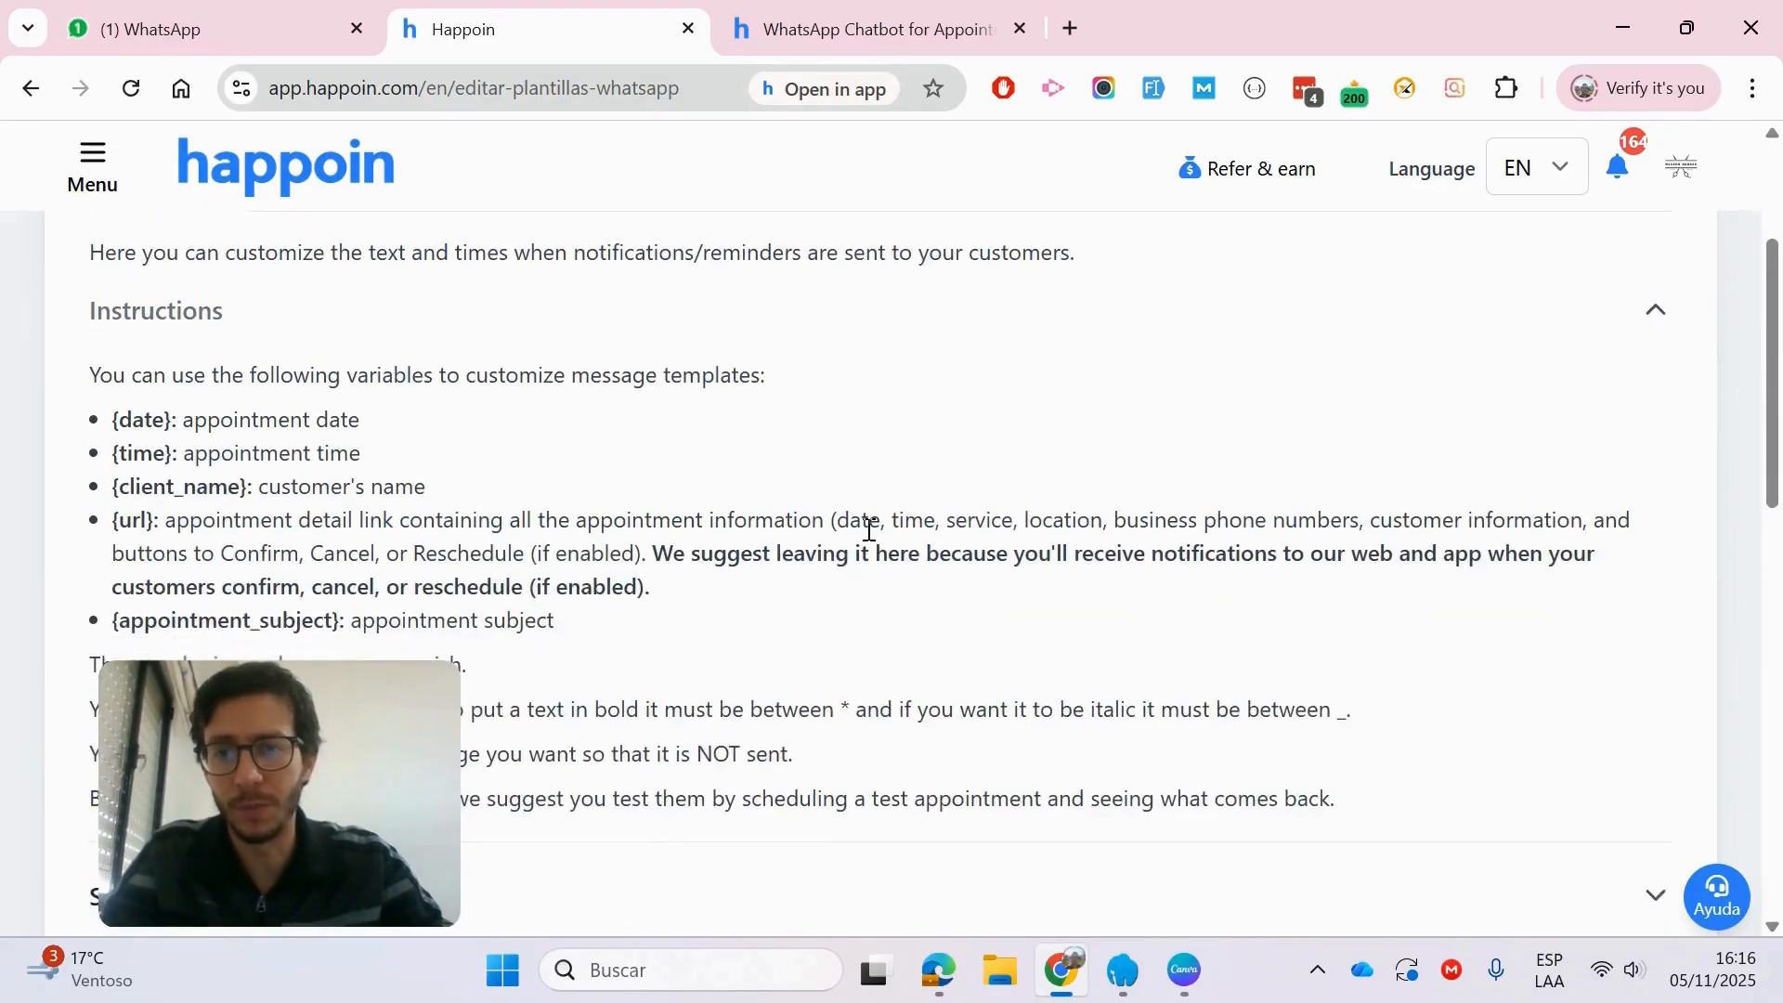
scroll(870, 529, down, 4)
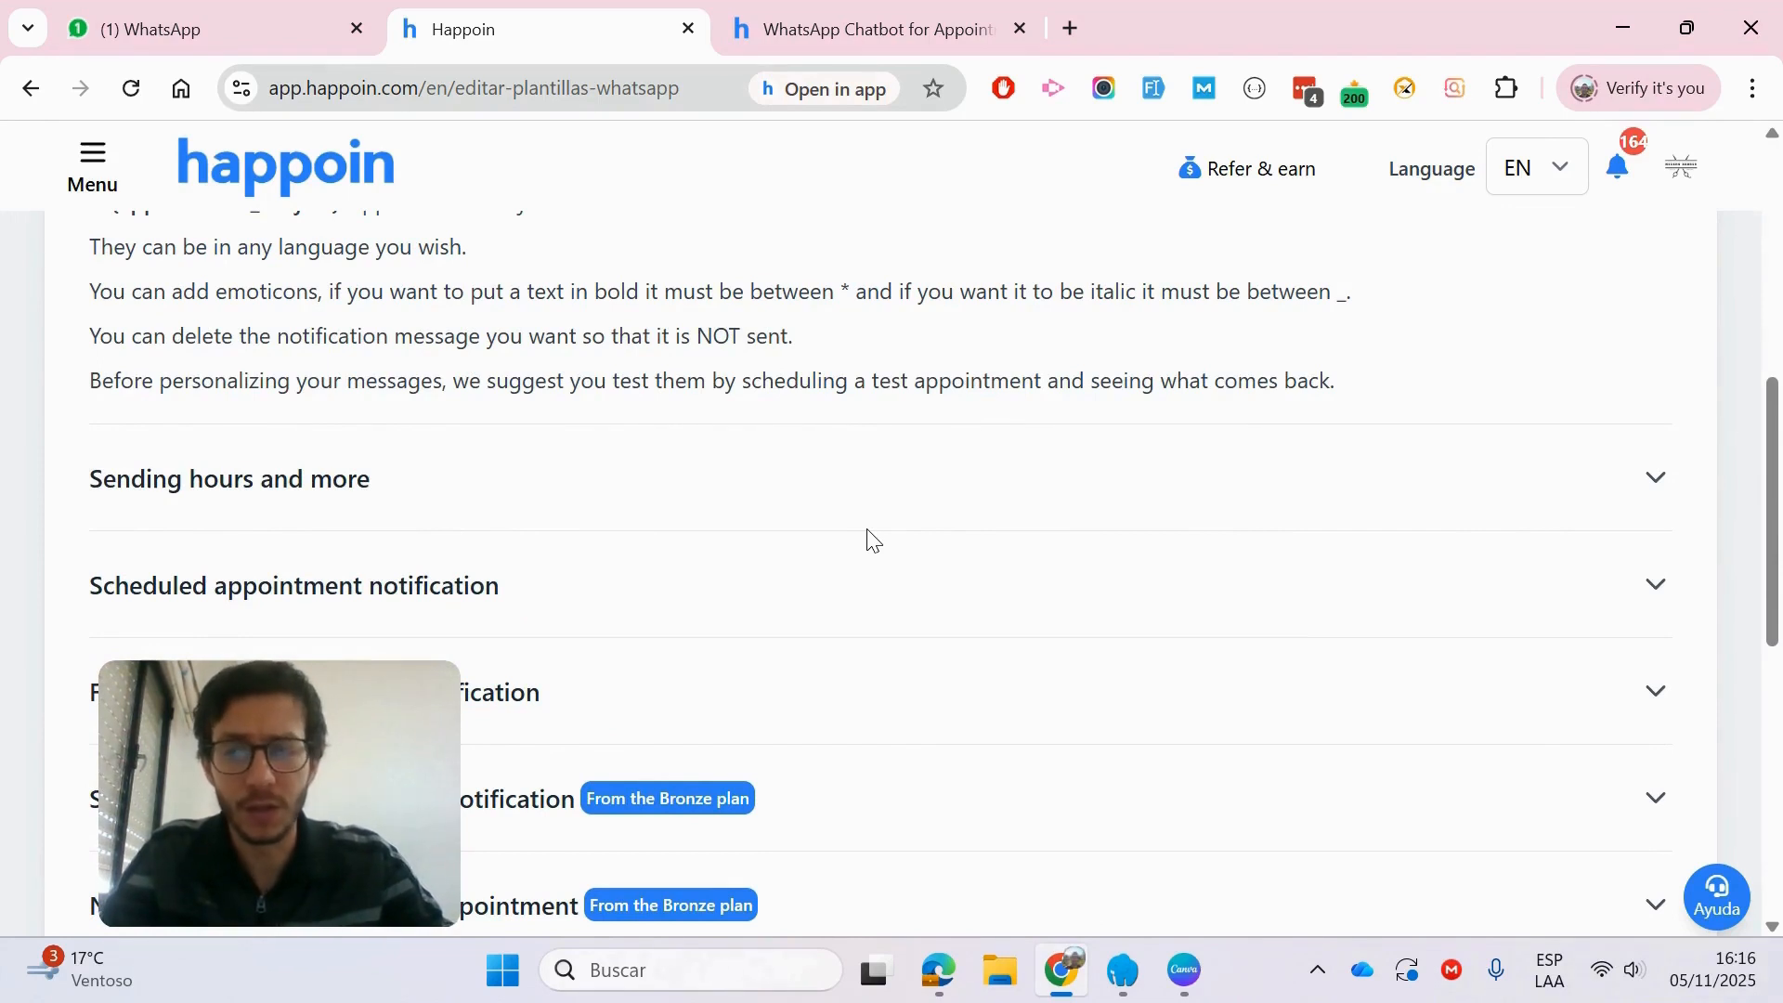
scroll(869, 538, down, 1)
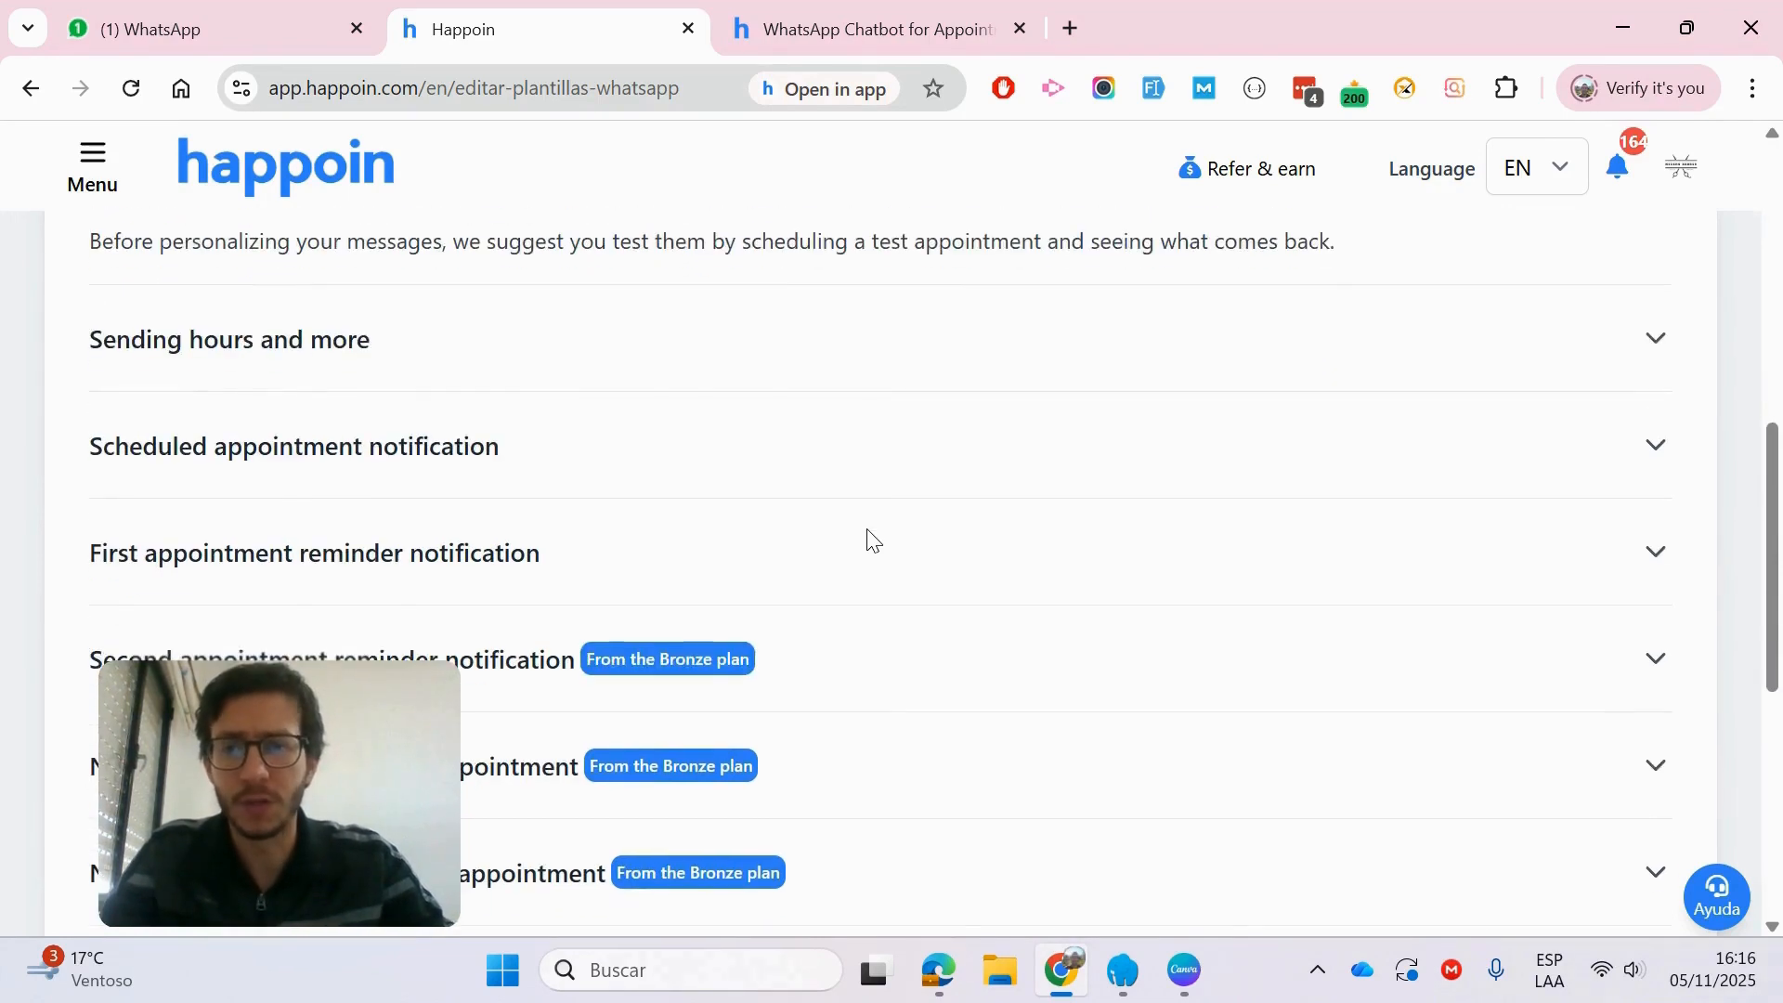
click(873, 459)
scroll(873, 459, up, 10)
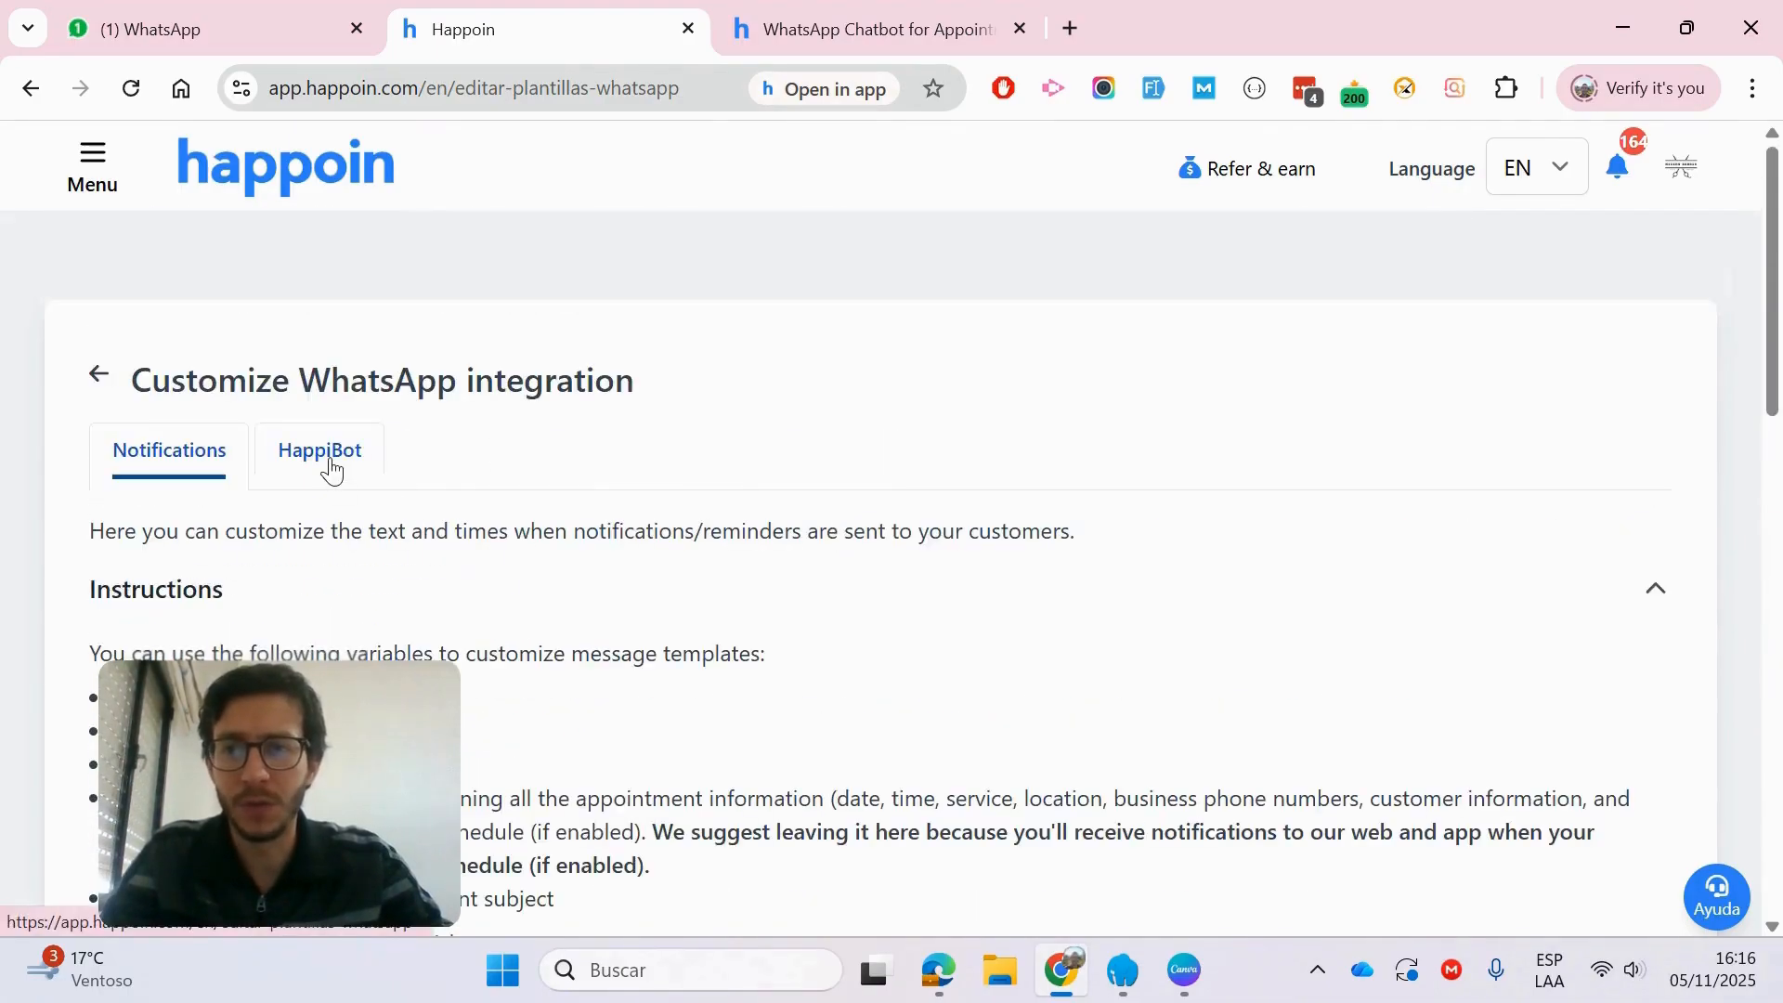
Step: Open the HappiBot automatic reply settings and look over the available prompt, welcome and command sections
click(332, 471)
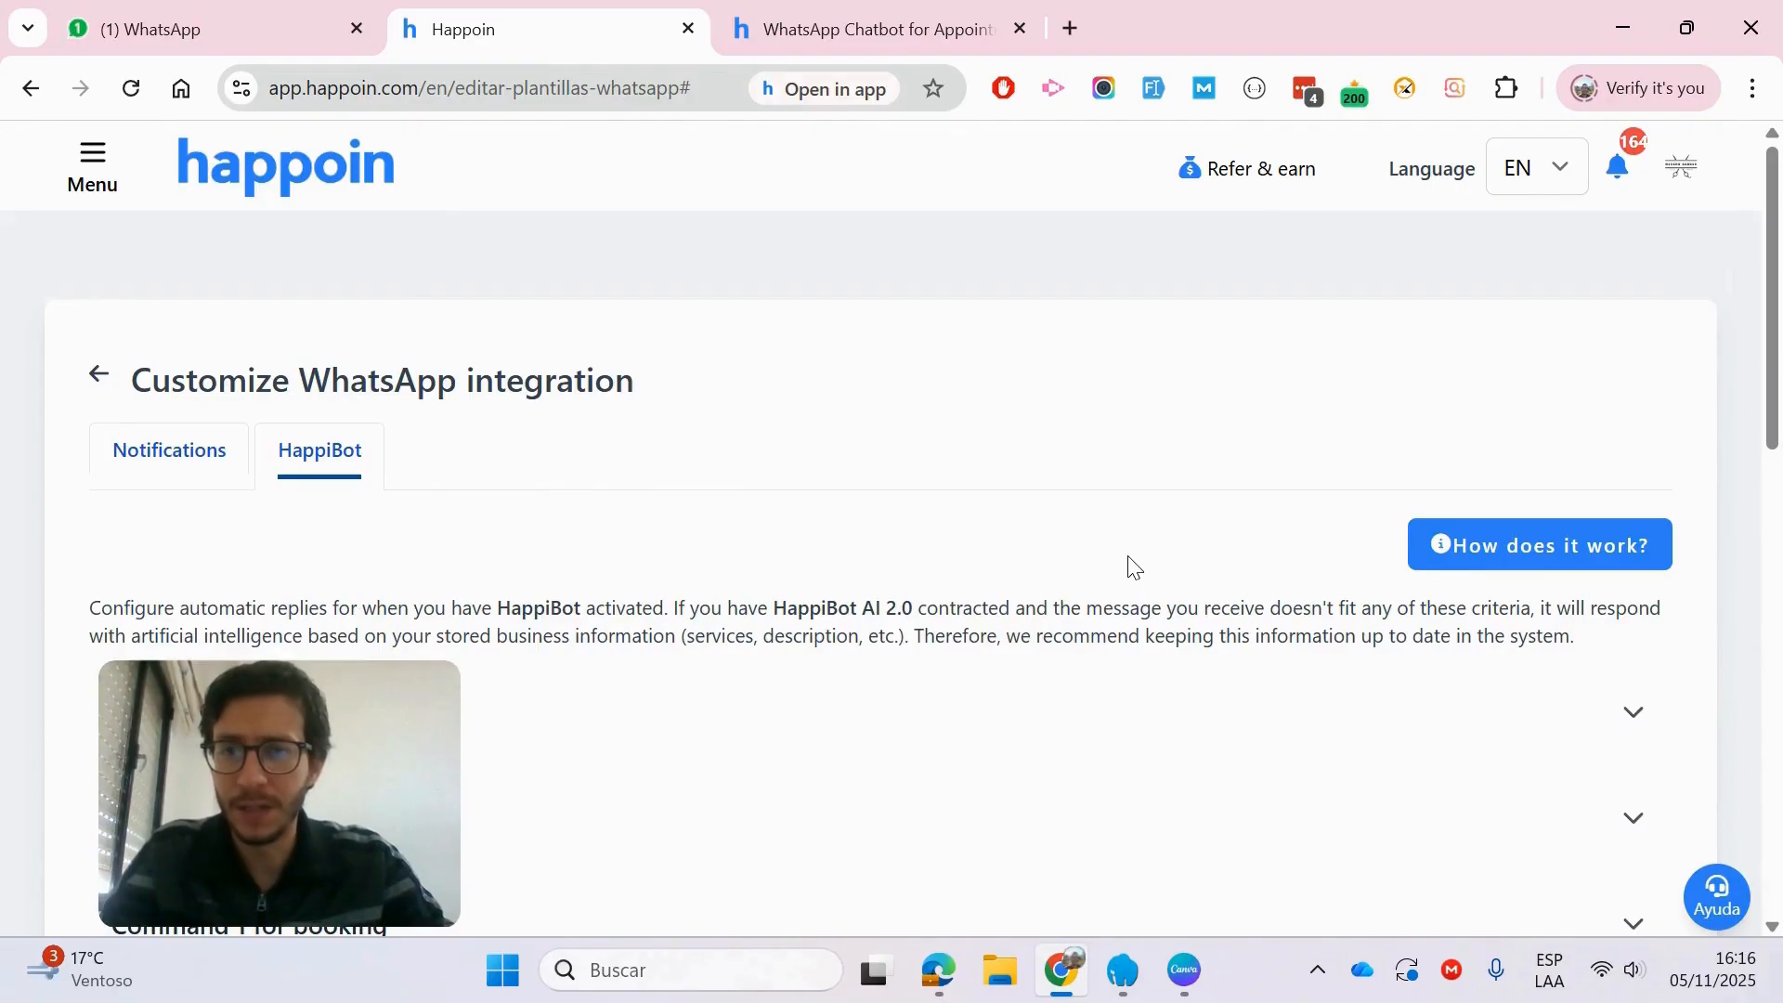
scroll(1134, 568, down, 1)
scroll(1129, 567, down, 2)
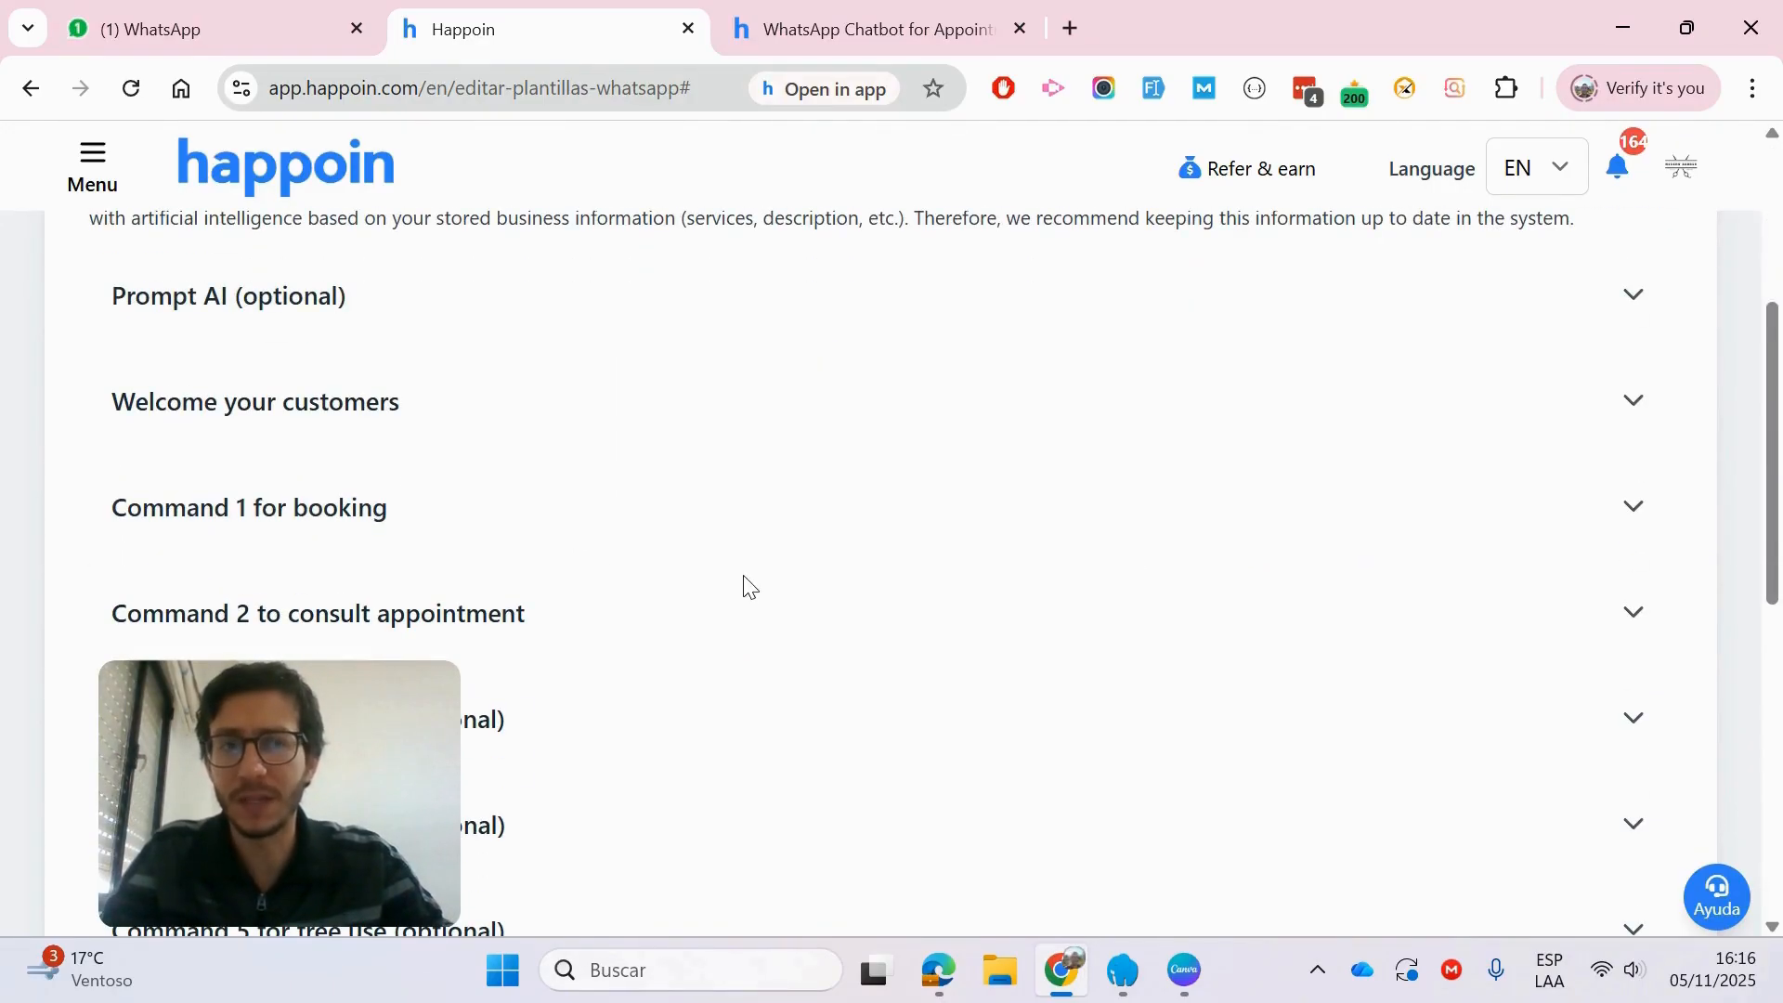
scroll(744, 585, down, 1)
scroll(747, 585, up, 2)
Step: Examine the optional Prompt AI section with its field for extra AI instructions, and collapse it again
click(427, 468)
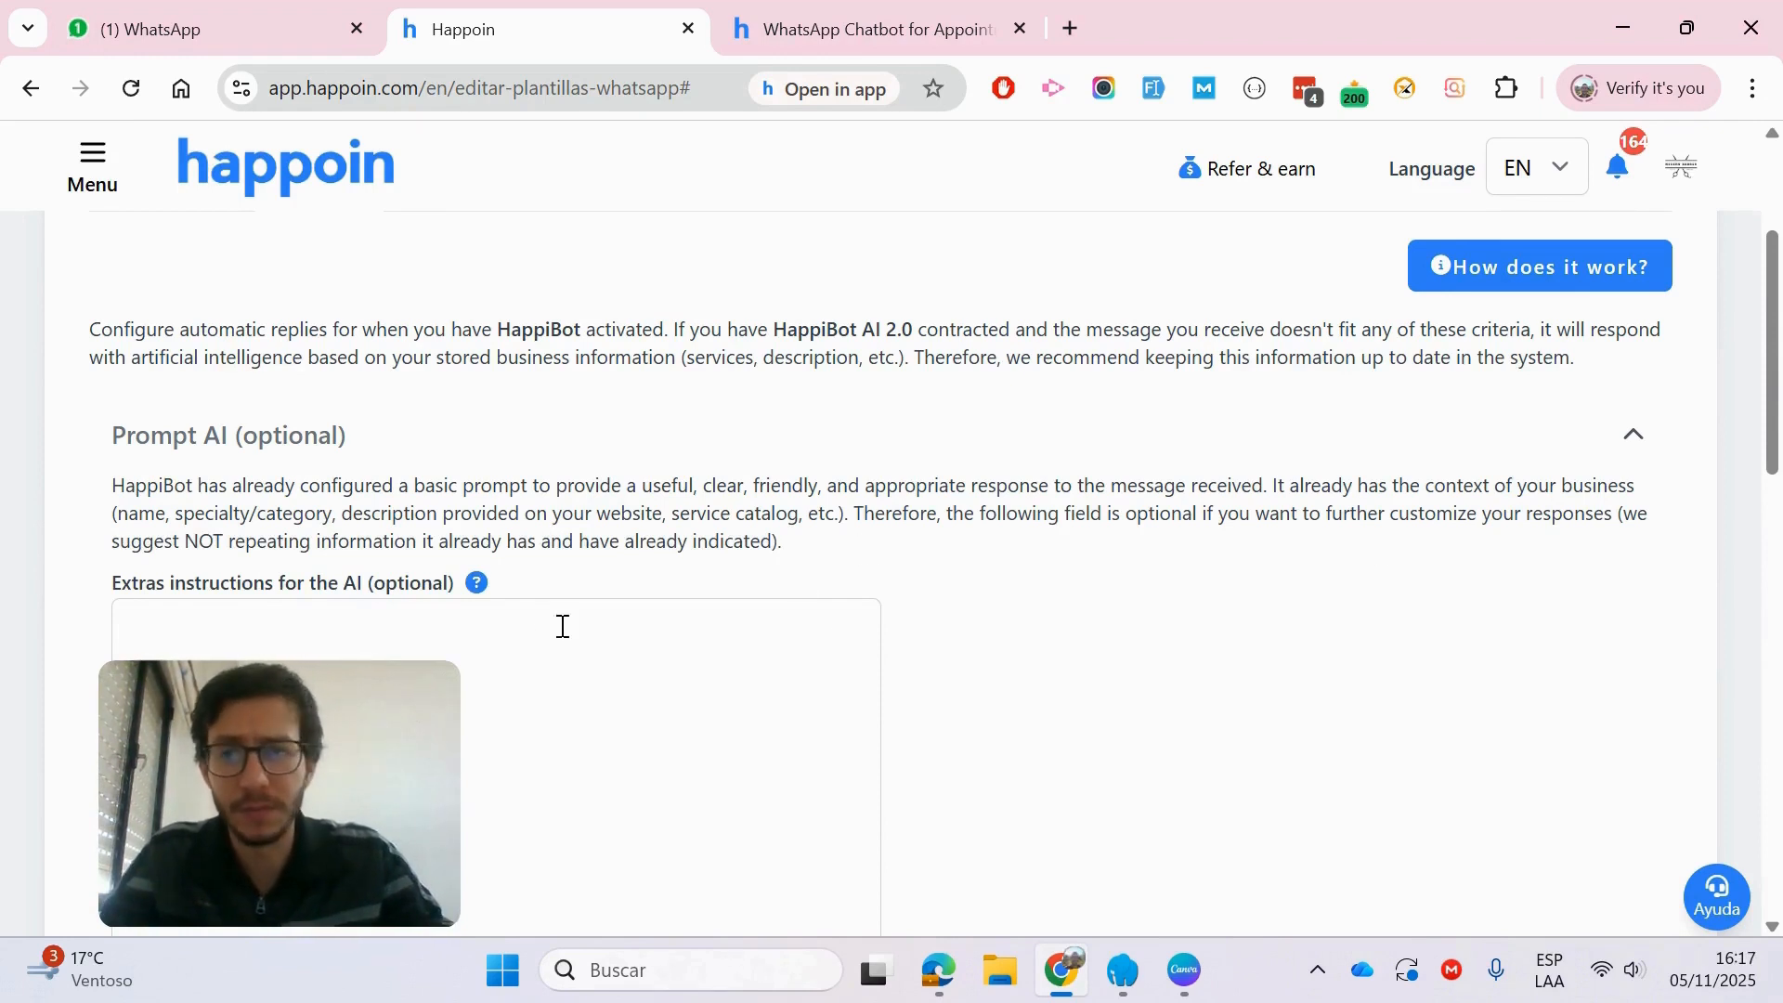
scroll(552, 623, down, 1)
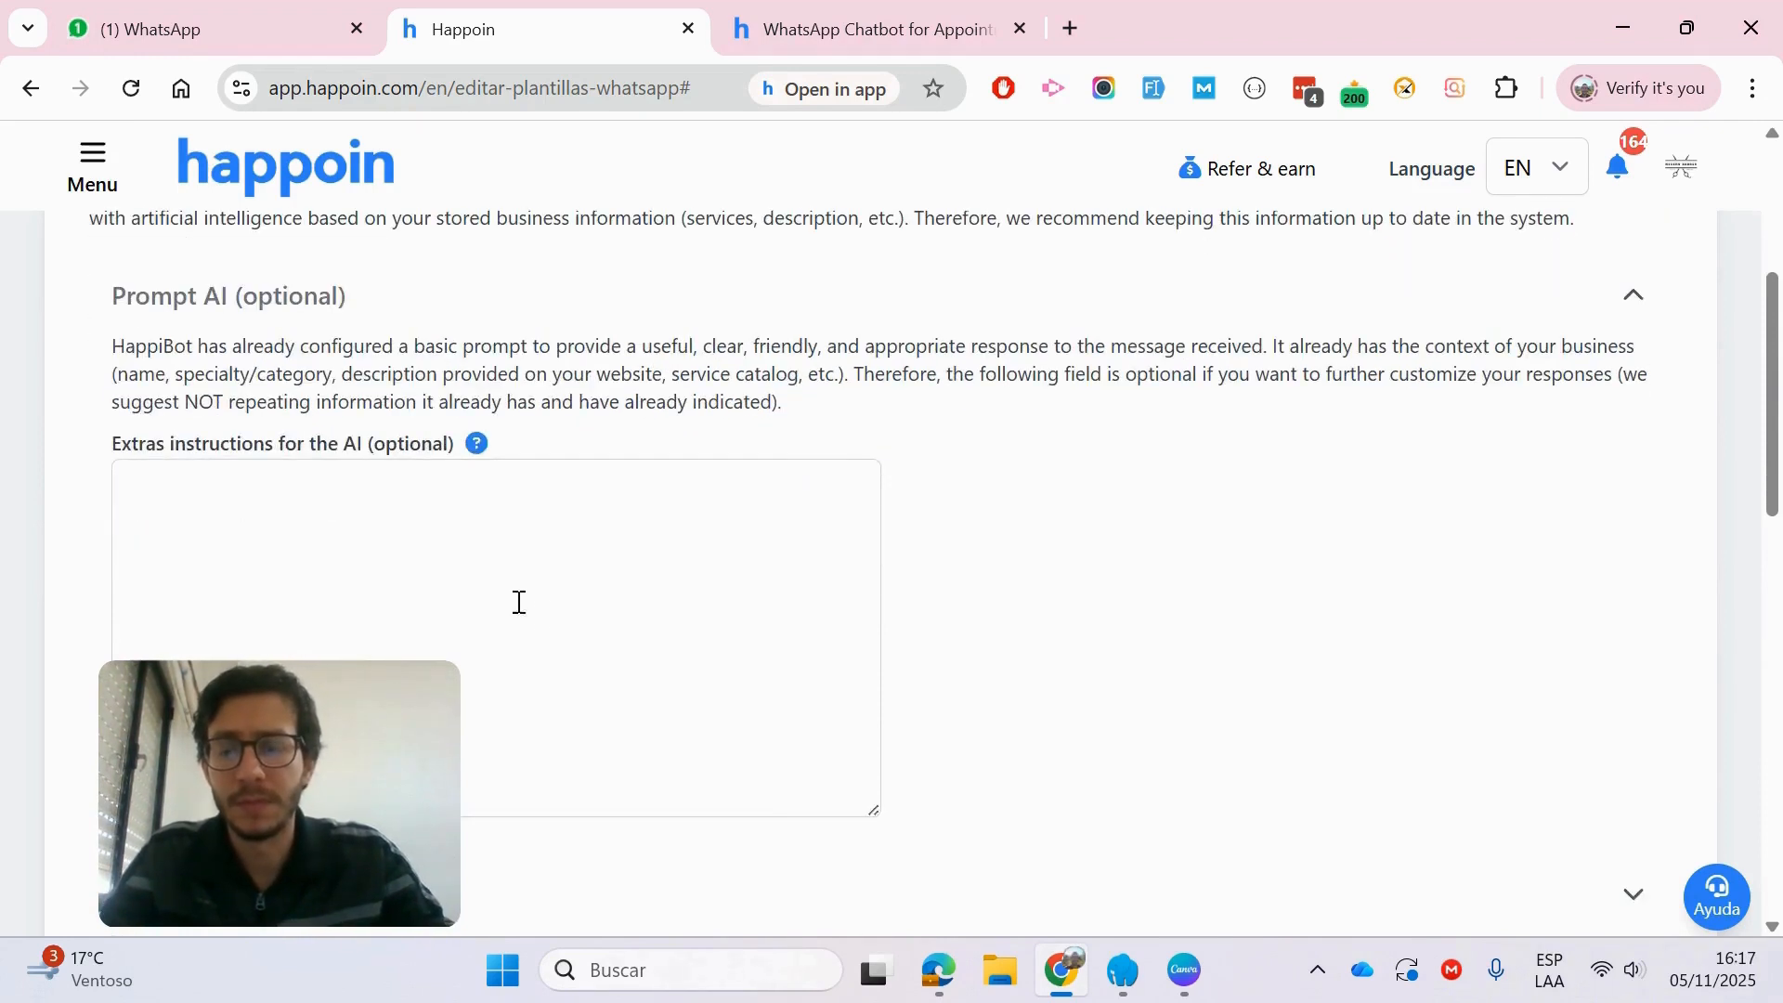
click(135, 493)
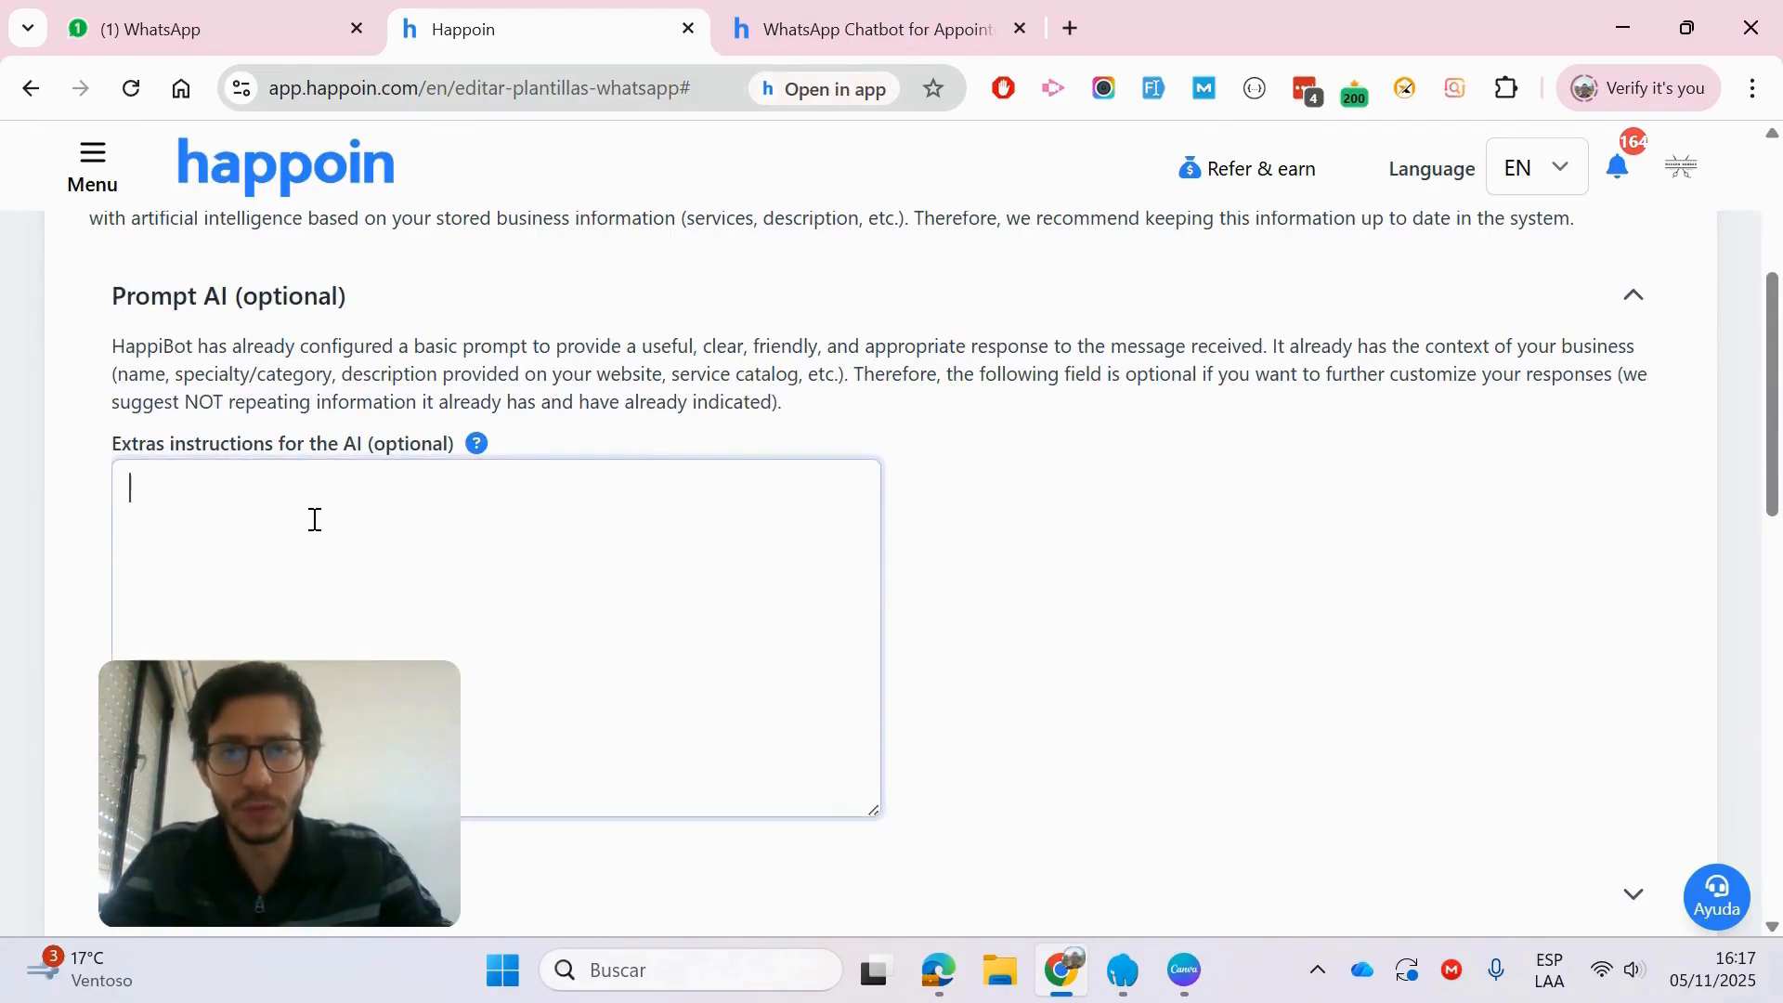
scroll(835, 601, down, 1)
scroll(838, 602, up, 1)
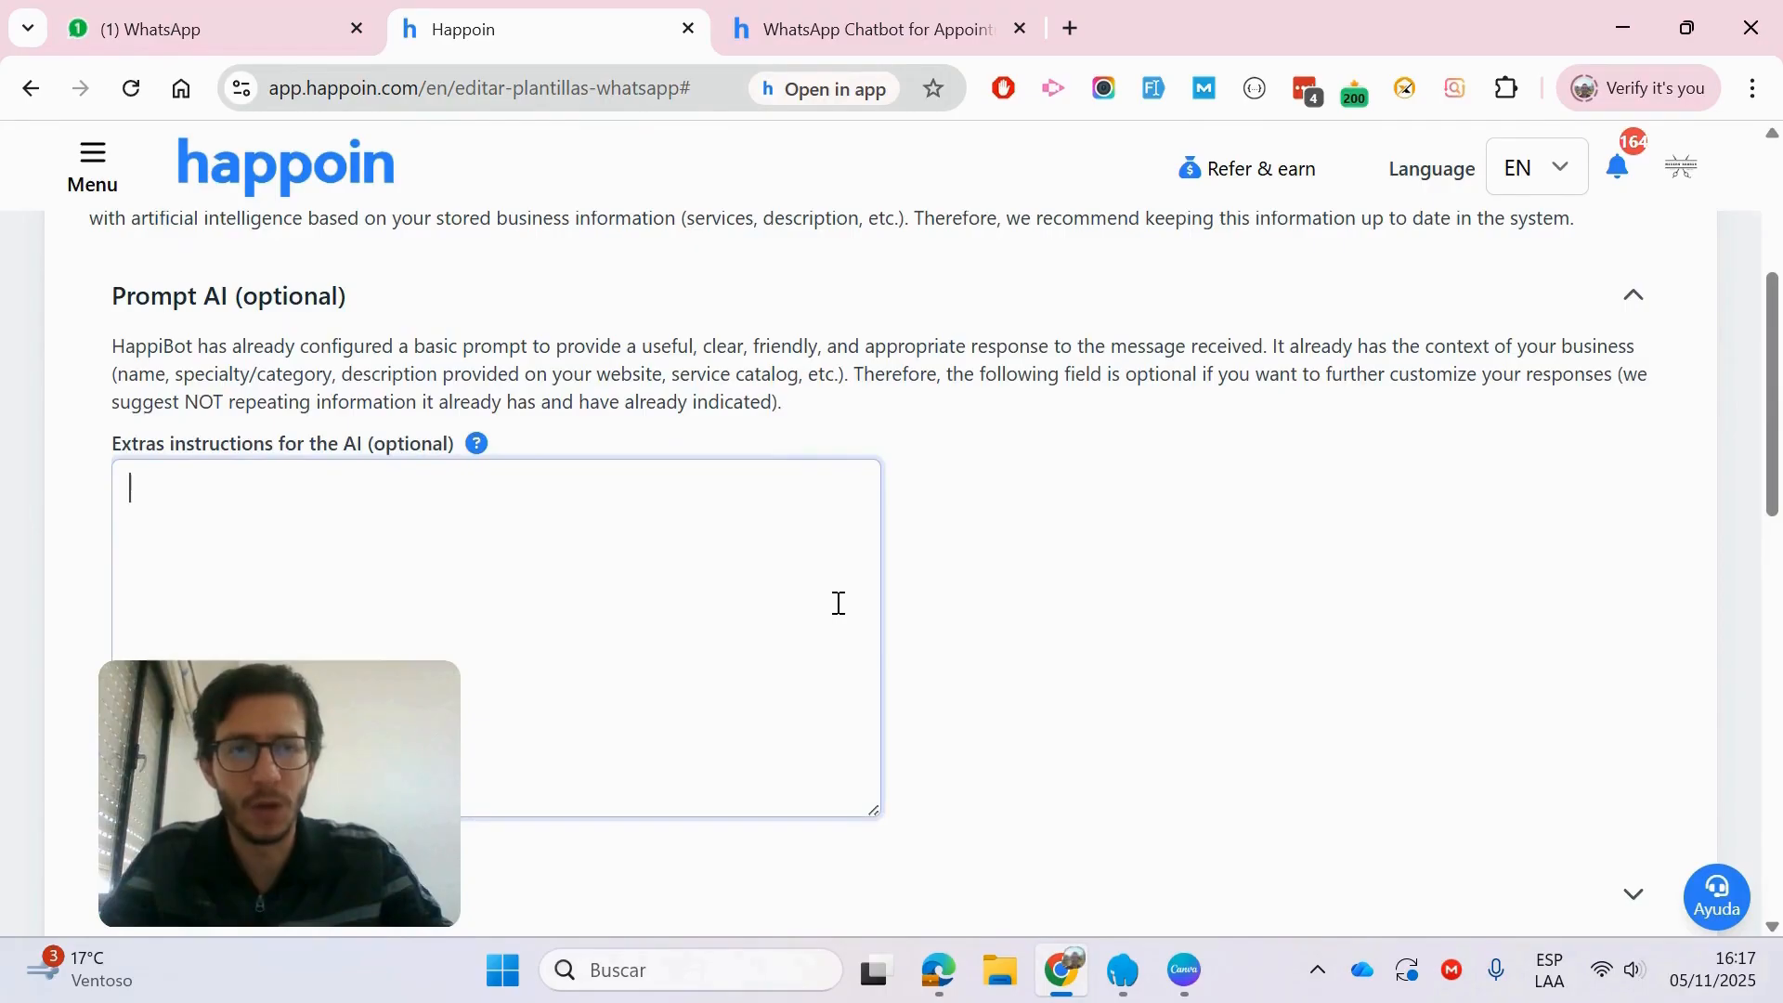
click(708, 328)
Step: Expand the Welcome your customers section and examine the comma-separated welcome keywords
click(415, 416)
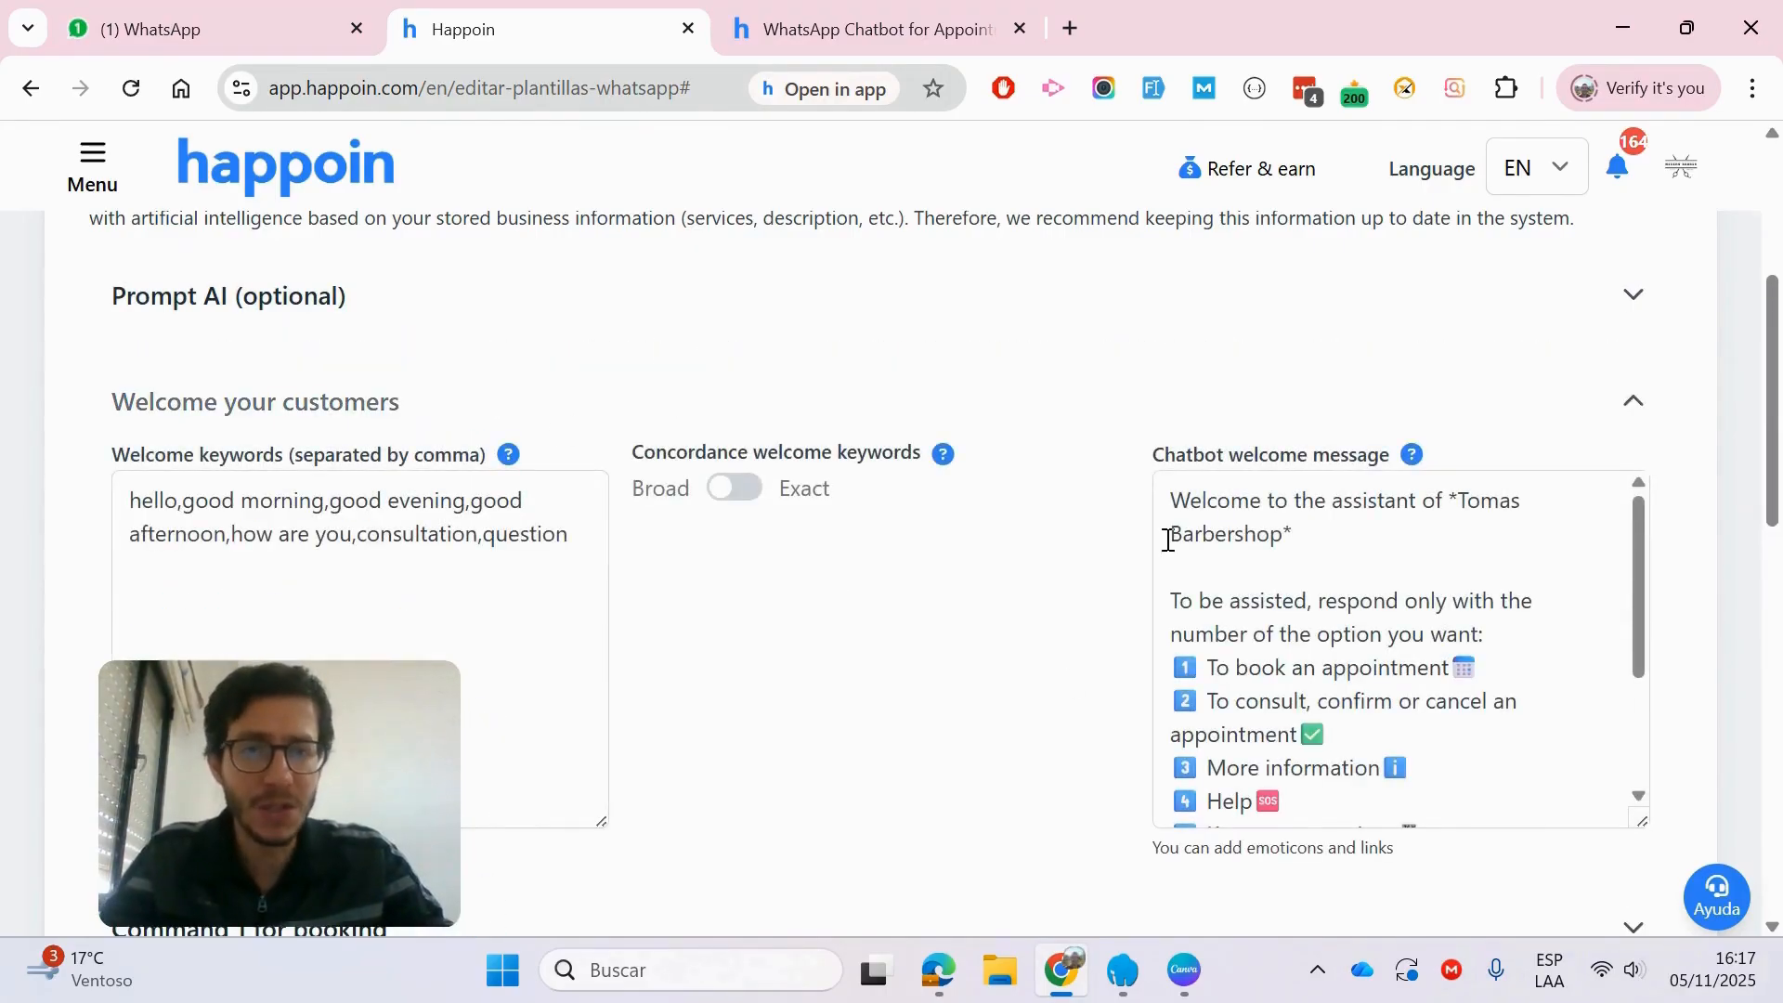
drag(1170, 501, 1453, 795)
click(440, 534)
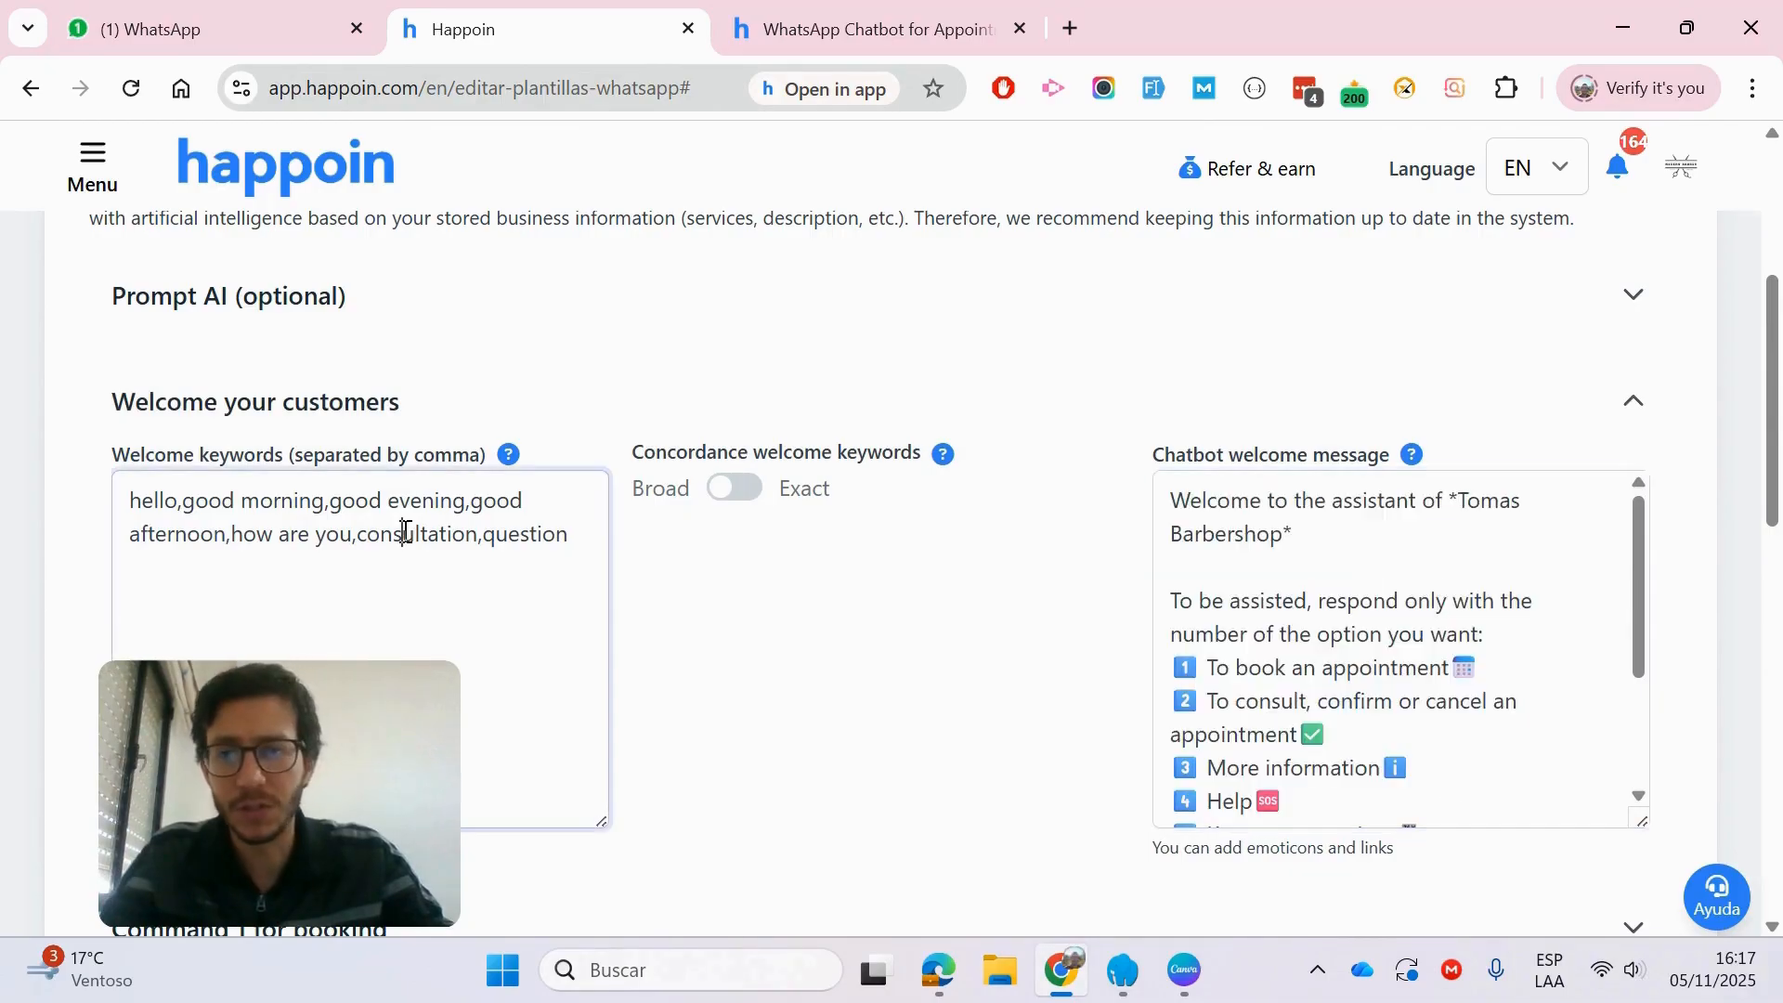
drag(581, 537, 116, 487)
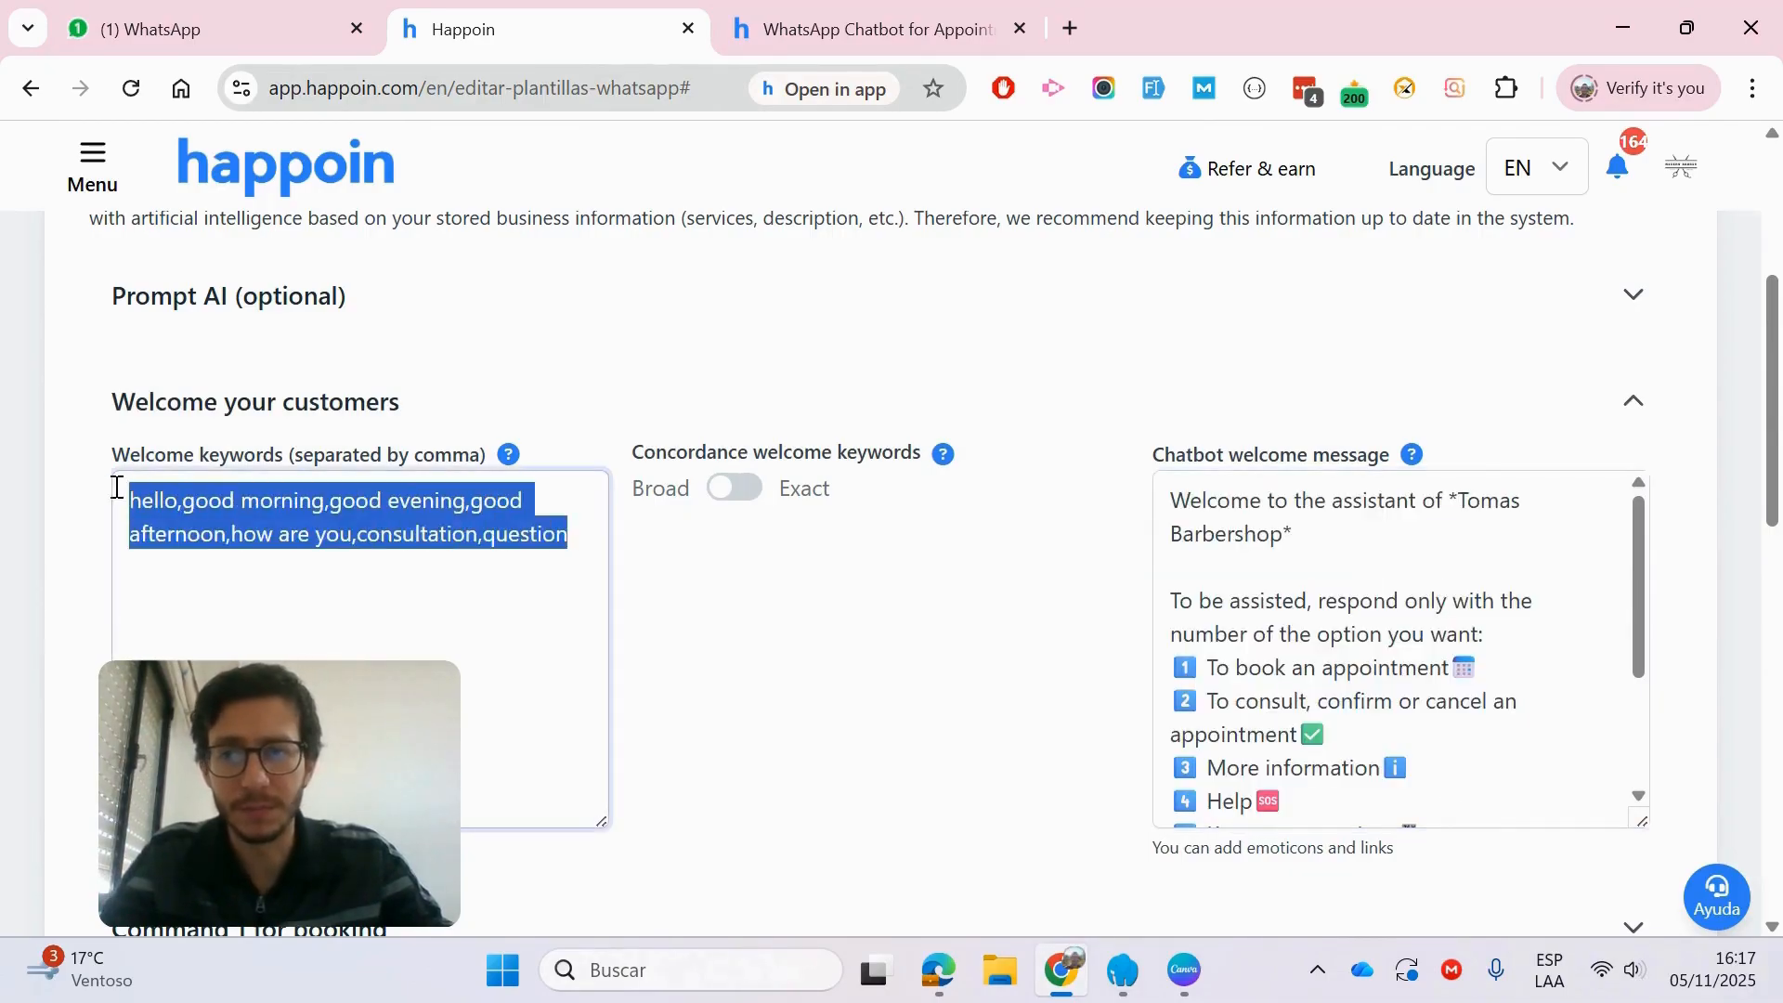
click(349, 514)
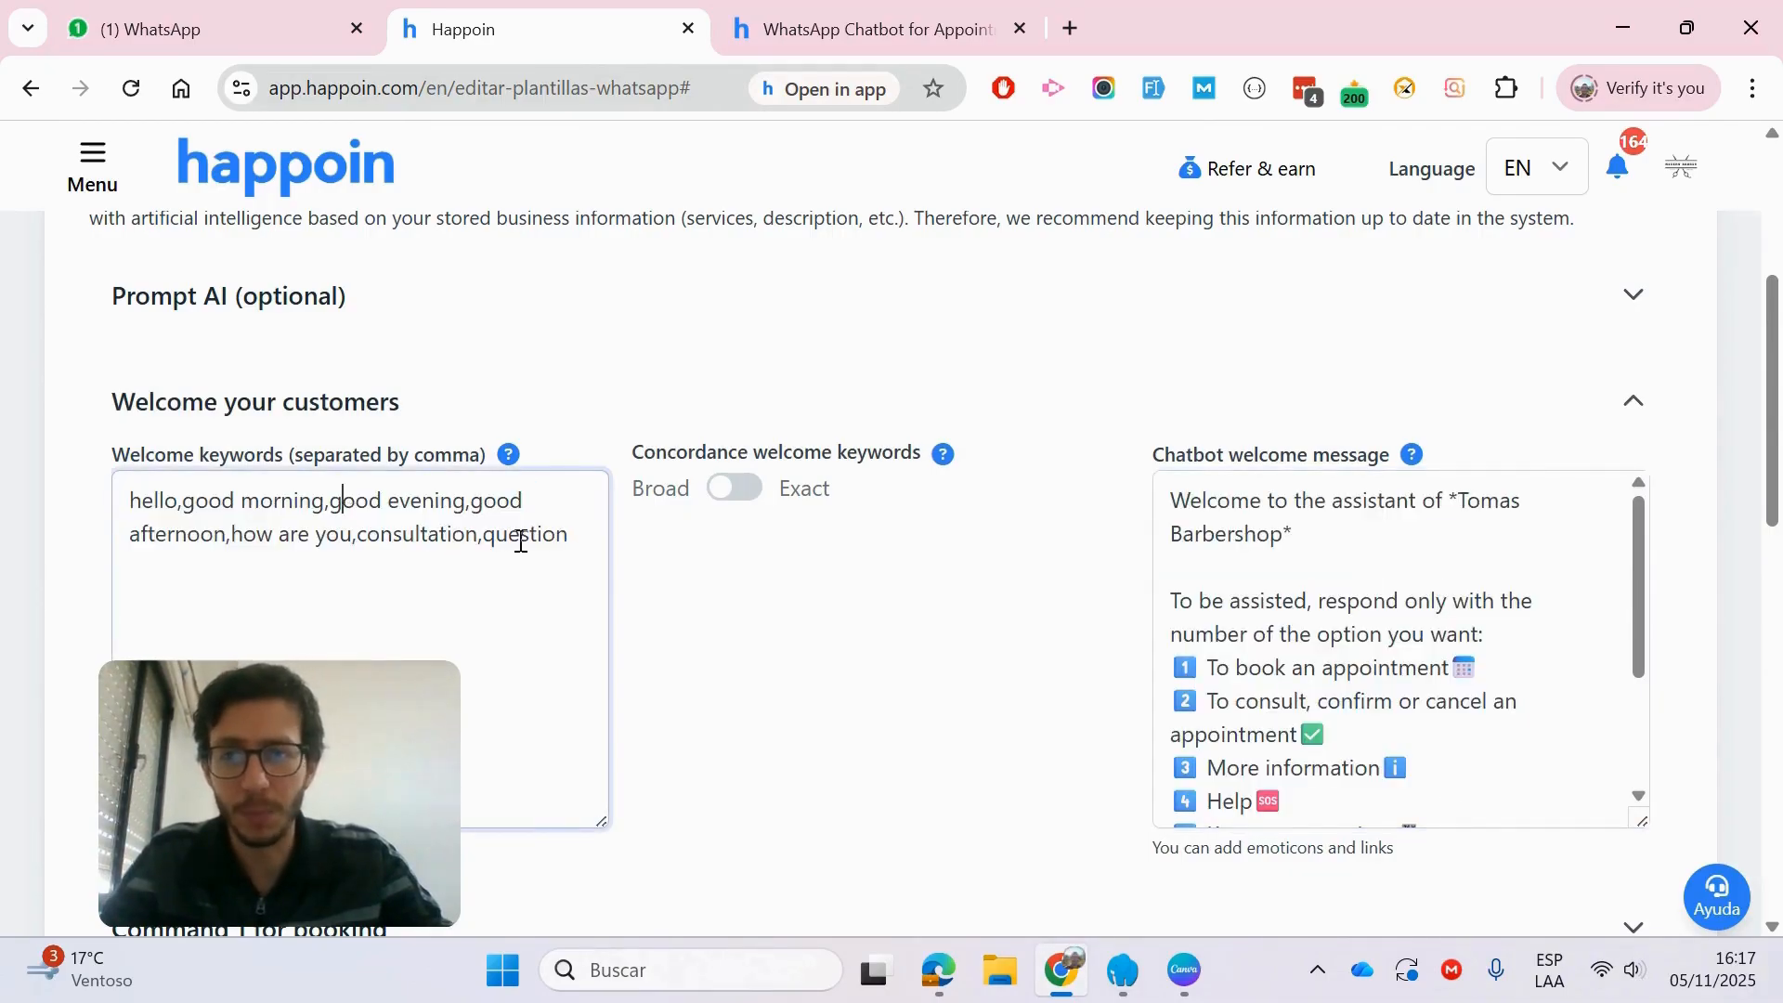
drag(577, 541, 405, 542)
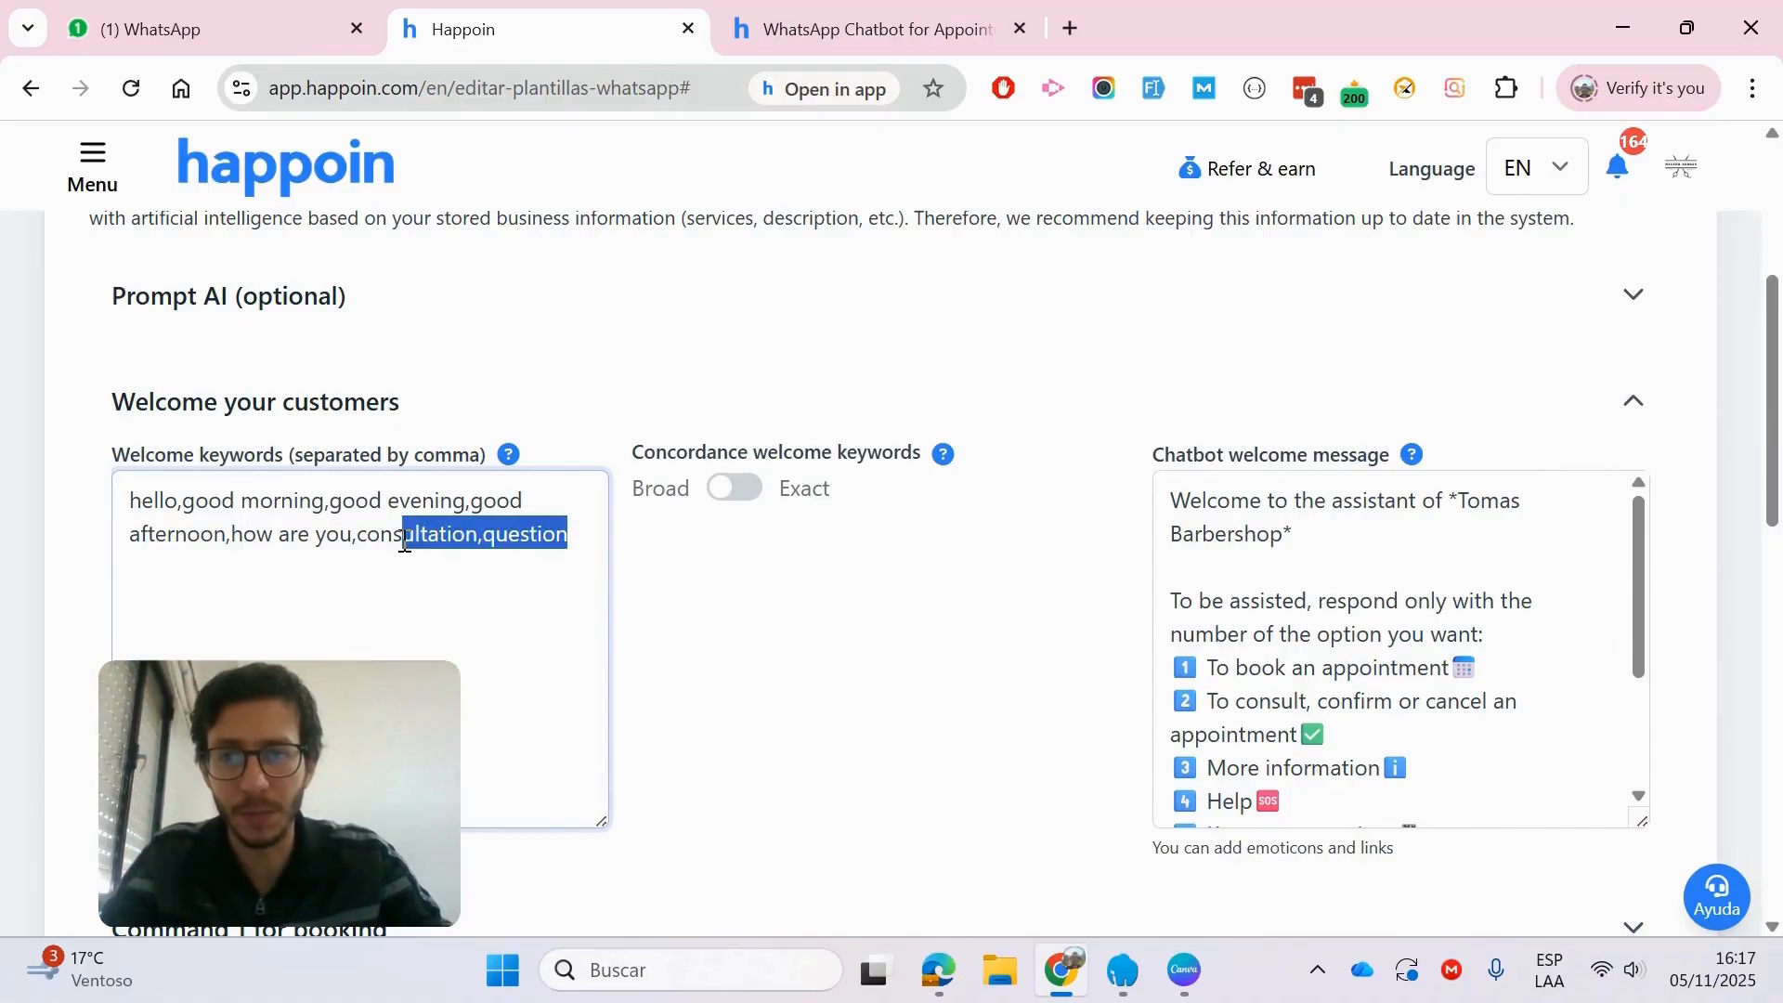
click(351, 527)
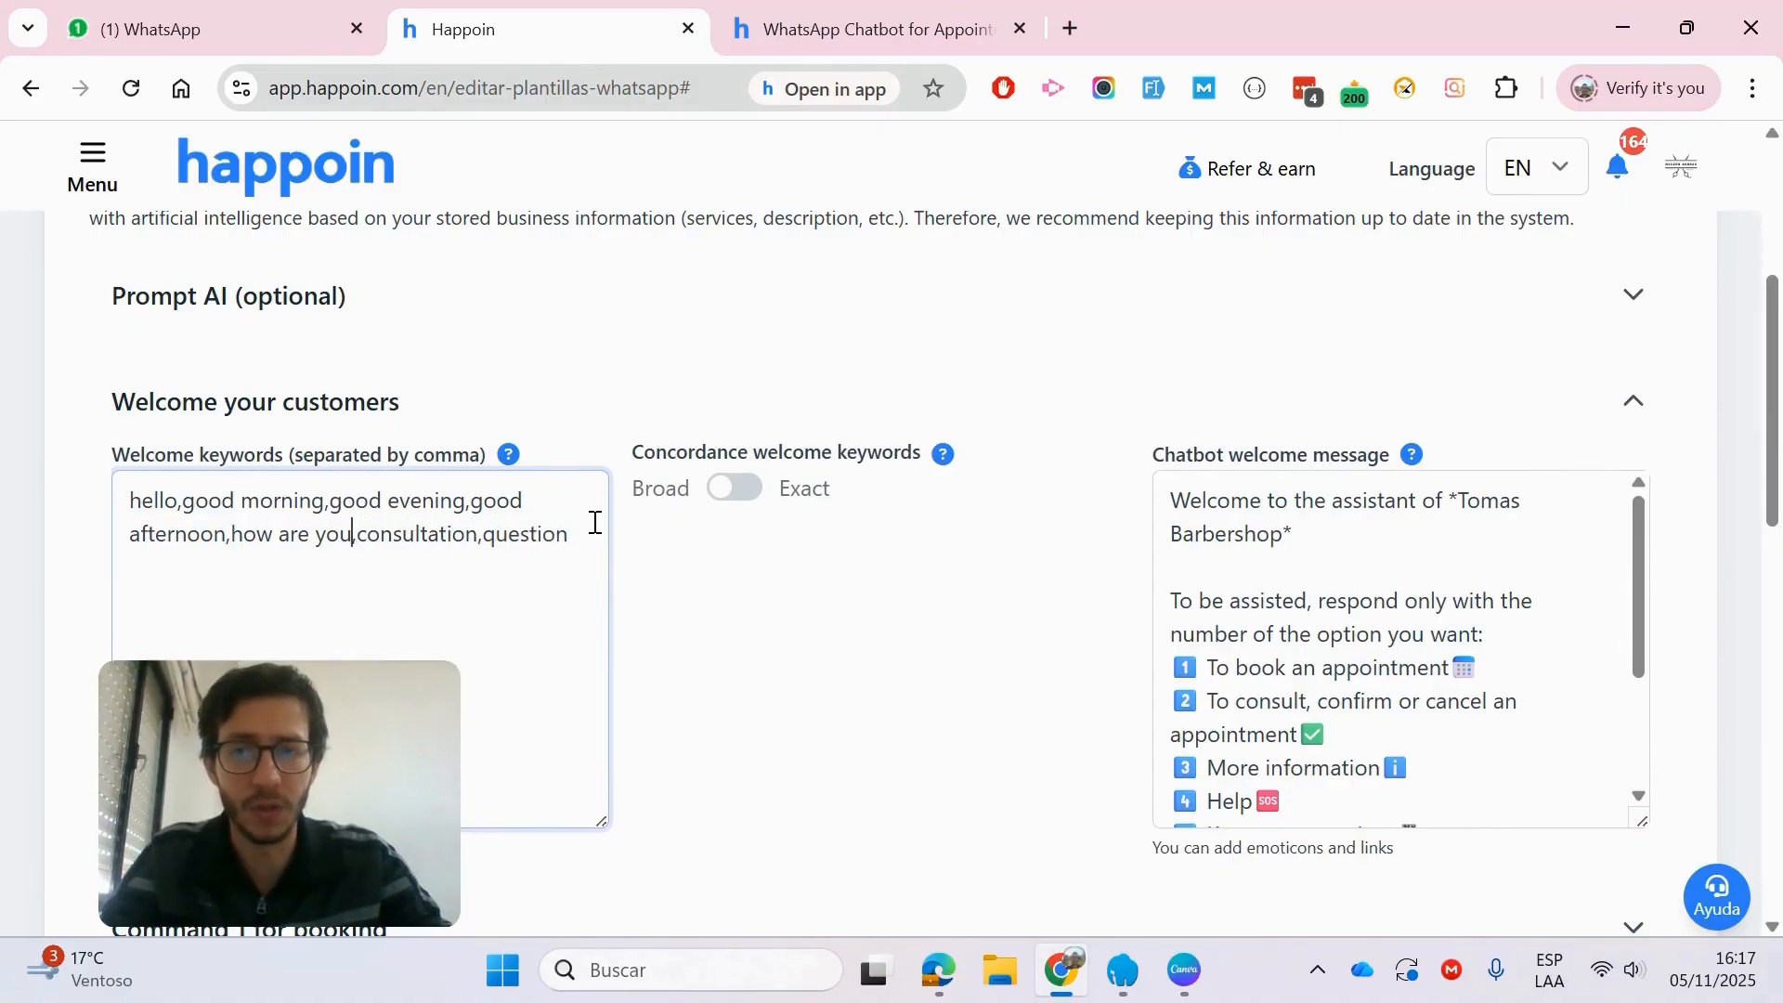
drag(572, 531, 467, 533)
drag(184, 501, 111, 500)
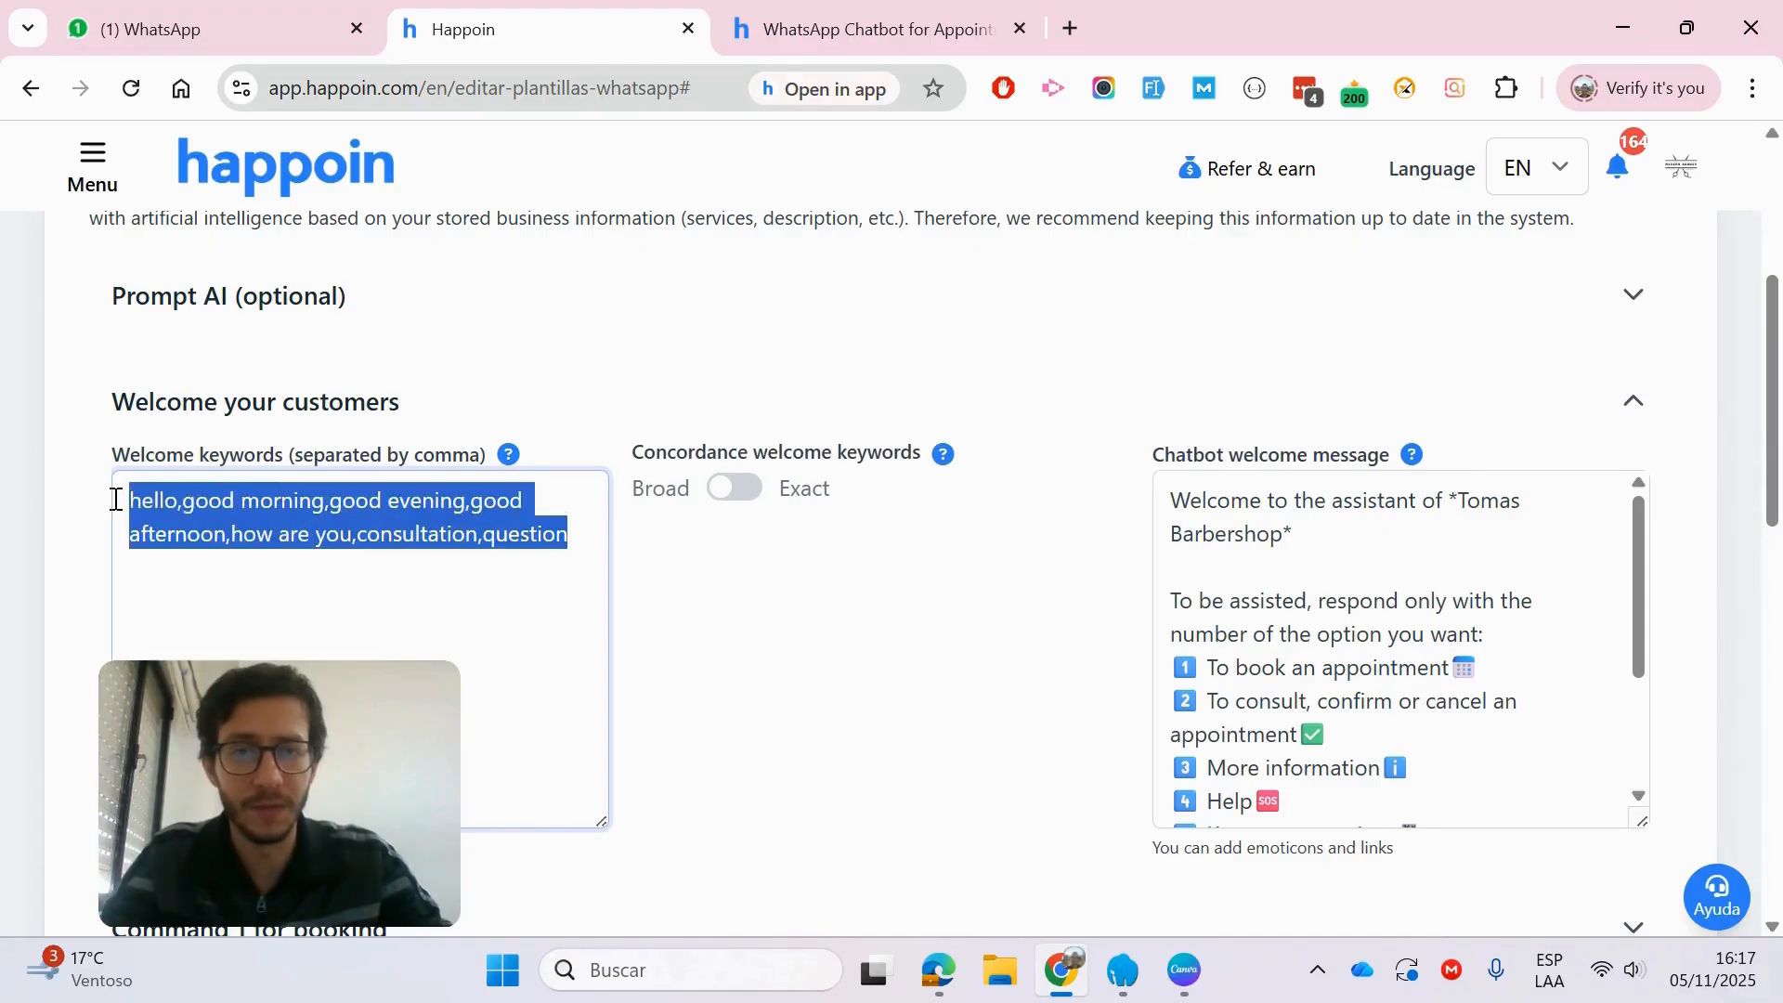
Step: Read the chatbot welcome message from the greeting through its numbered options to the closing example
click(1259, 599)
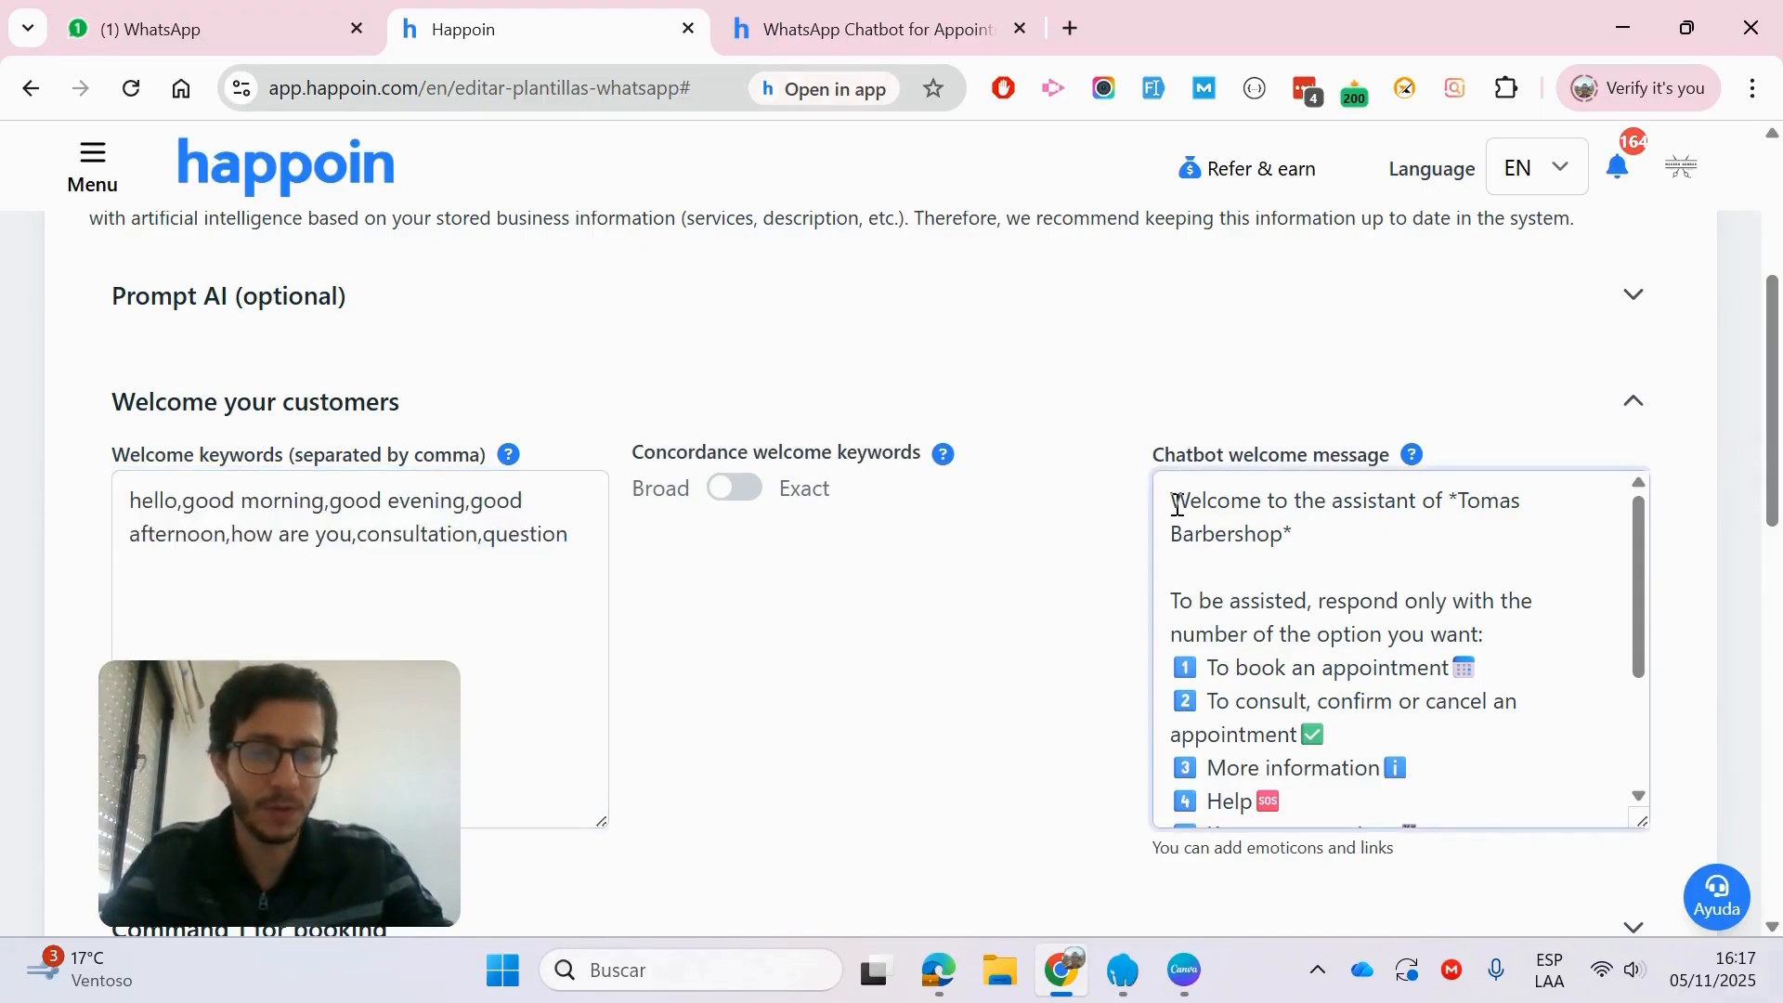
drag(1173, 502, 1337, 558)
click(1312, 666)
drag(1312, 666, 1306, 661)
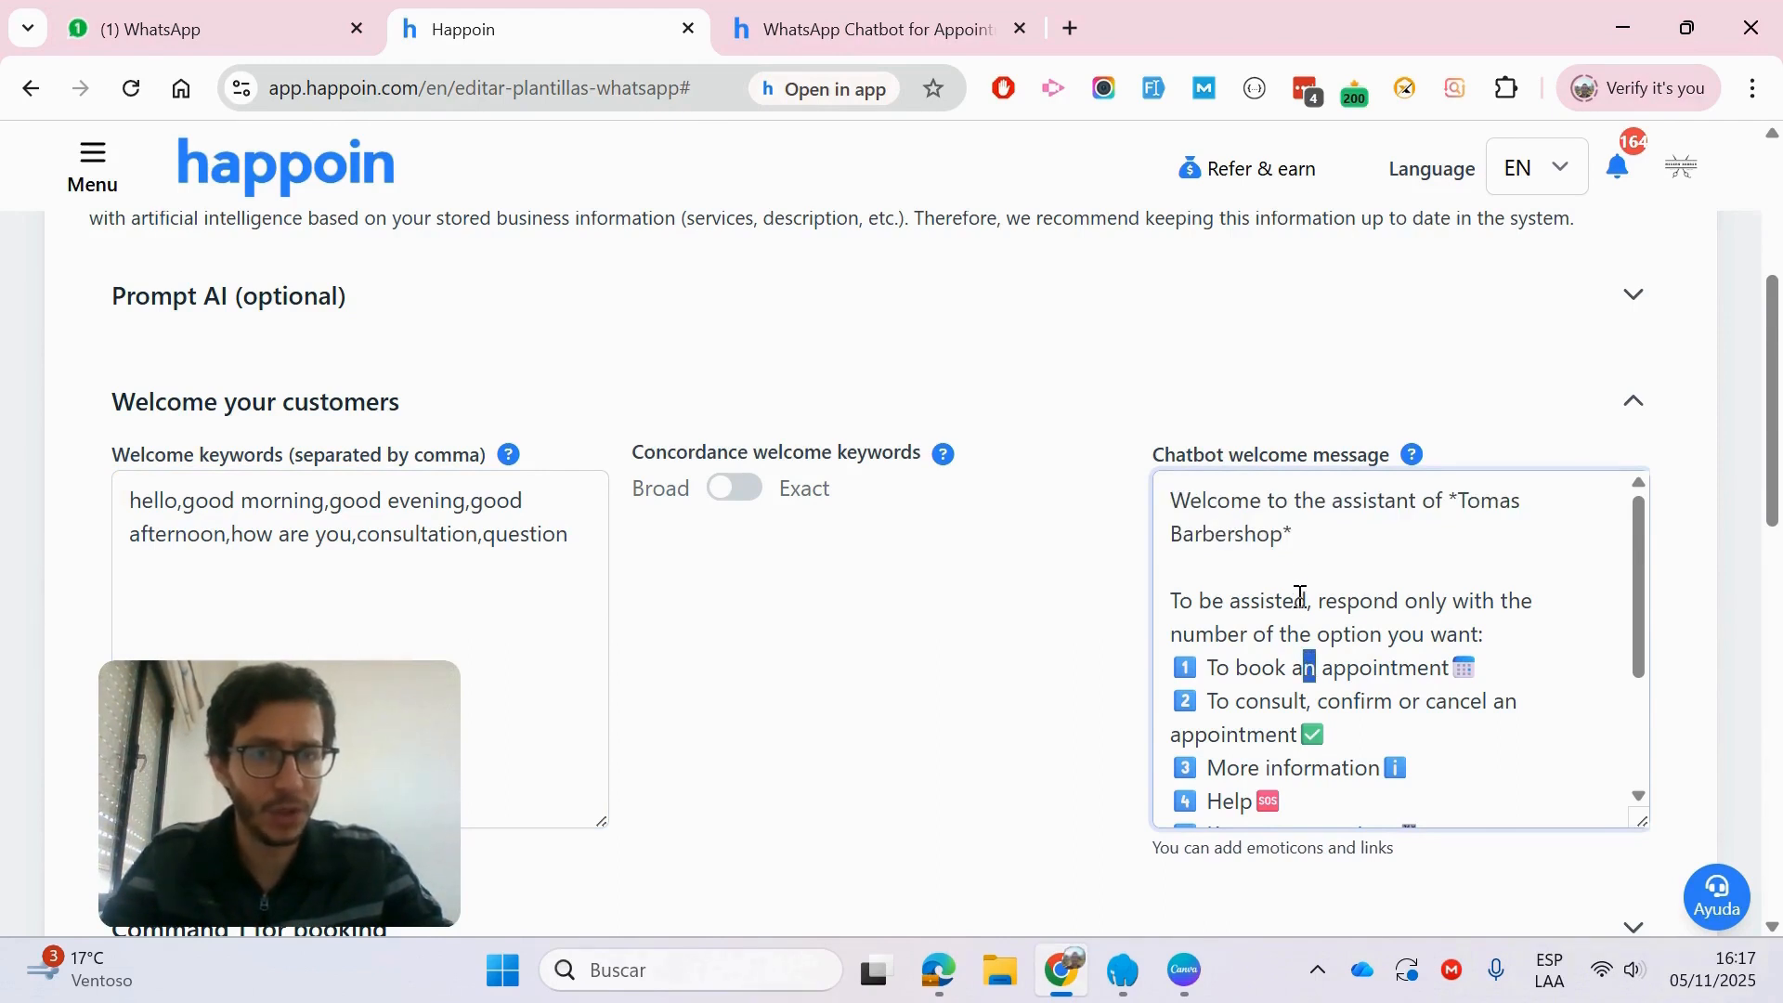
scroll(1301, 596, down, 2)
scroll(1289, 570, up, 2)
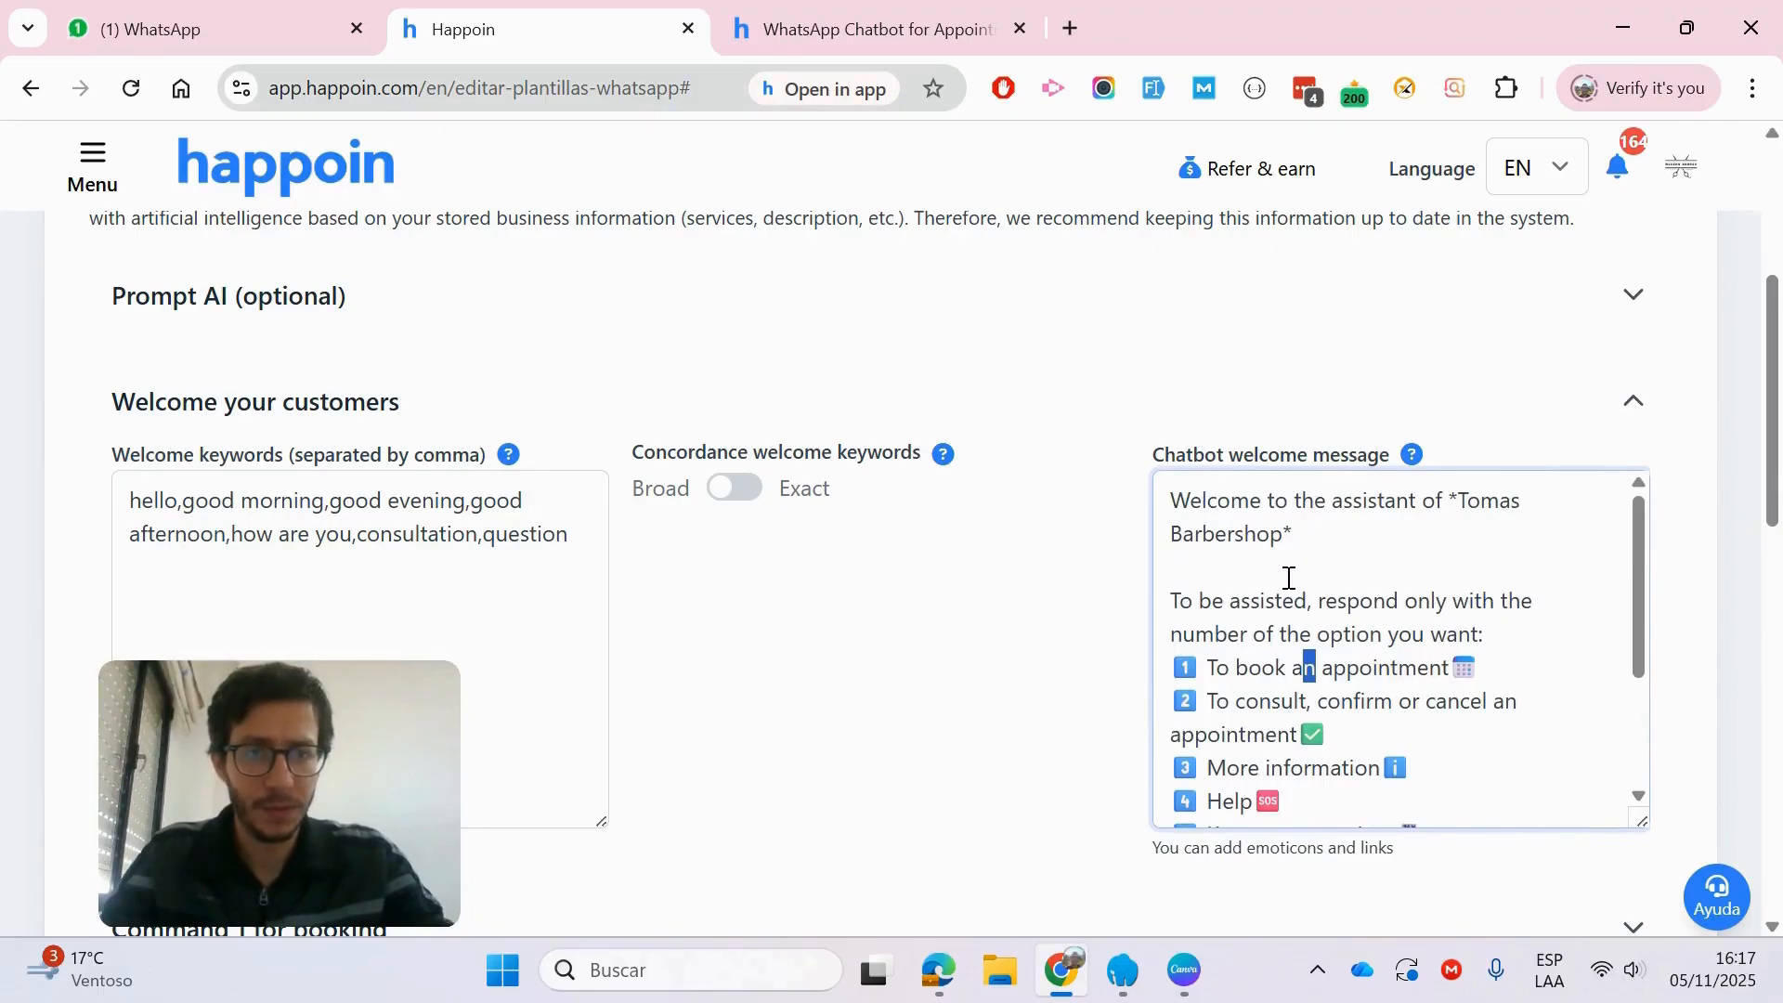
scroll(1289, 576, down, 3)
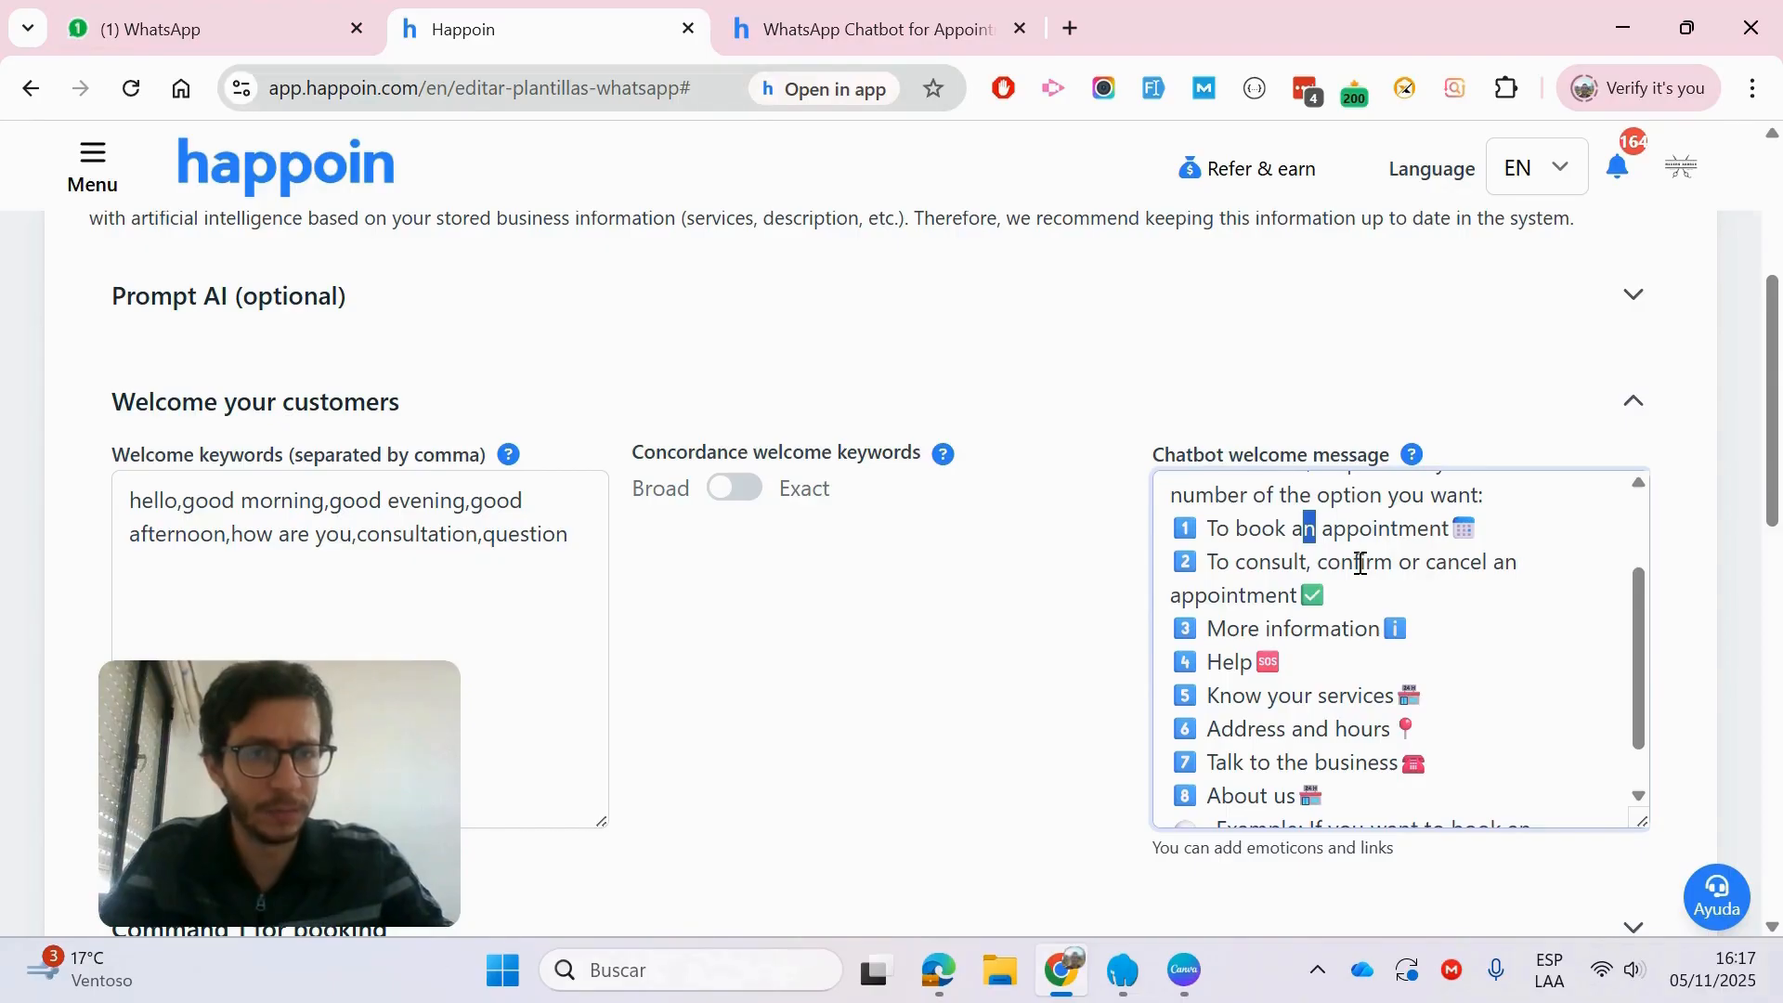
scroll(1360, 562, down, 3)
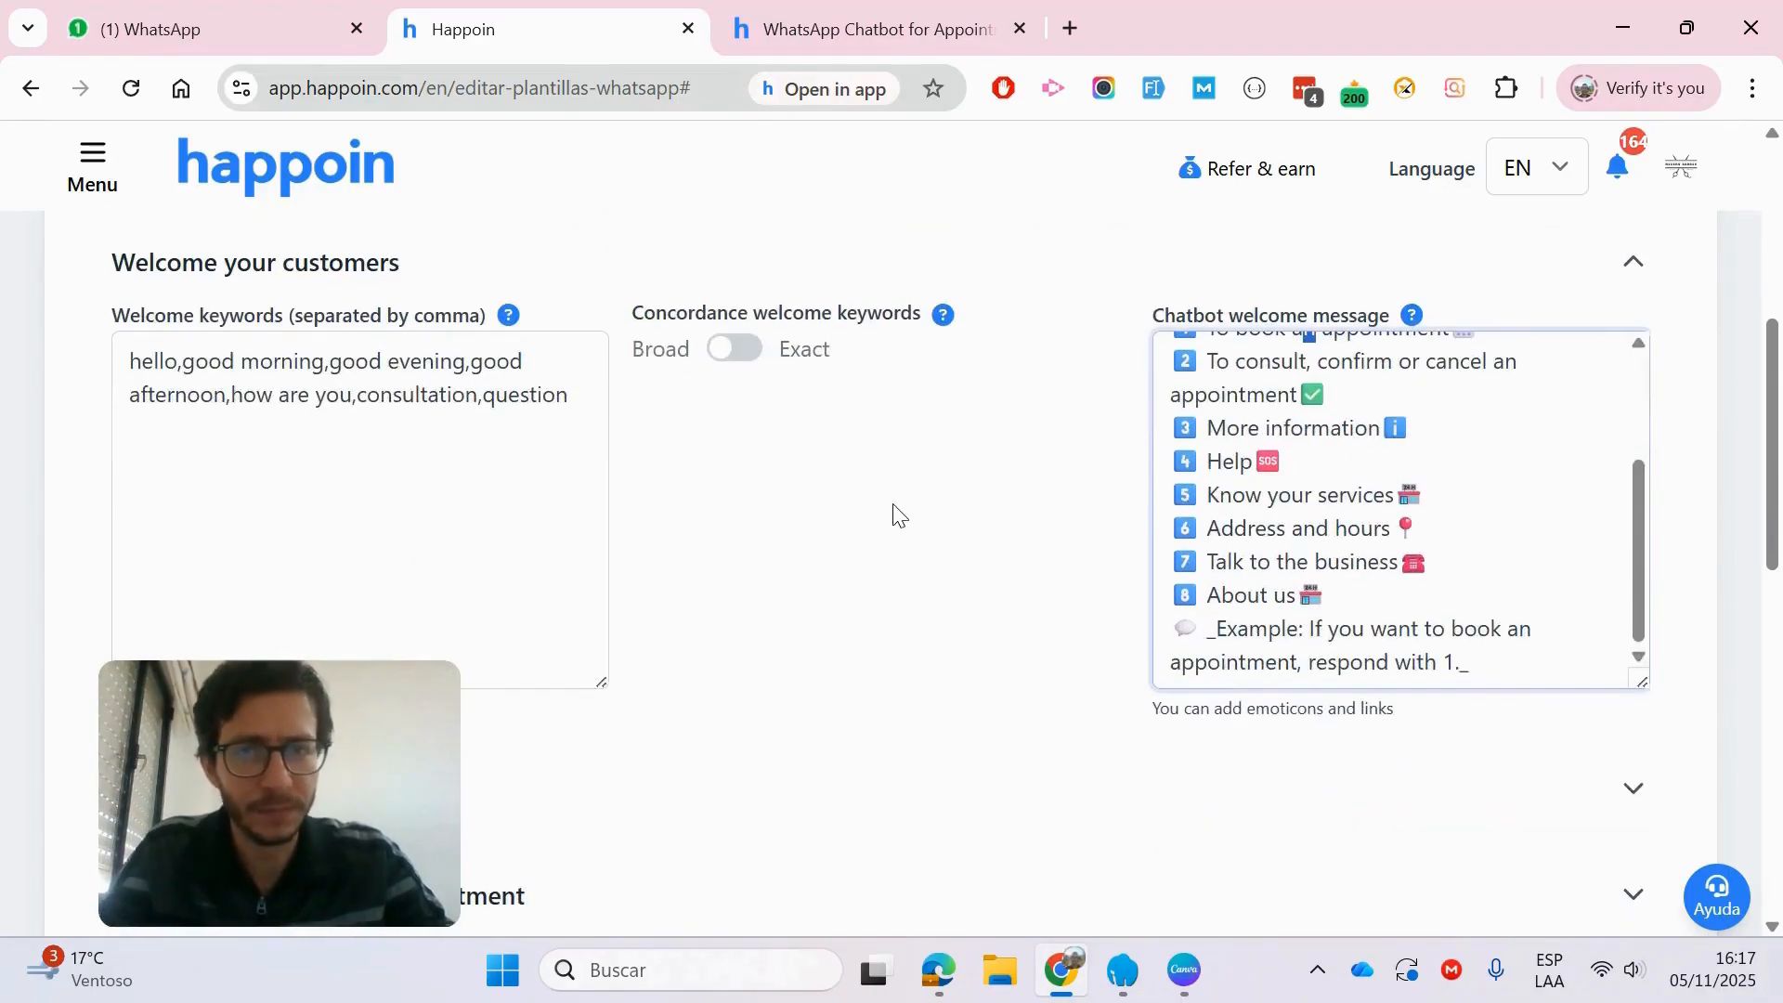
Step: Expand the Command 1 for booking section, recheck the numbered options in the welcome message, and collapse the welcome section
click(870, 293)
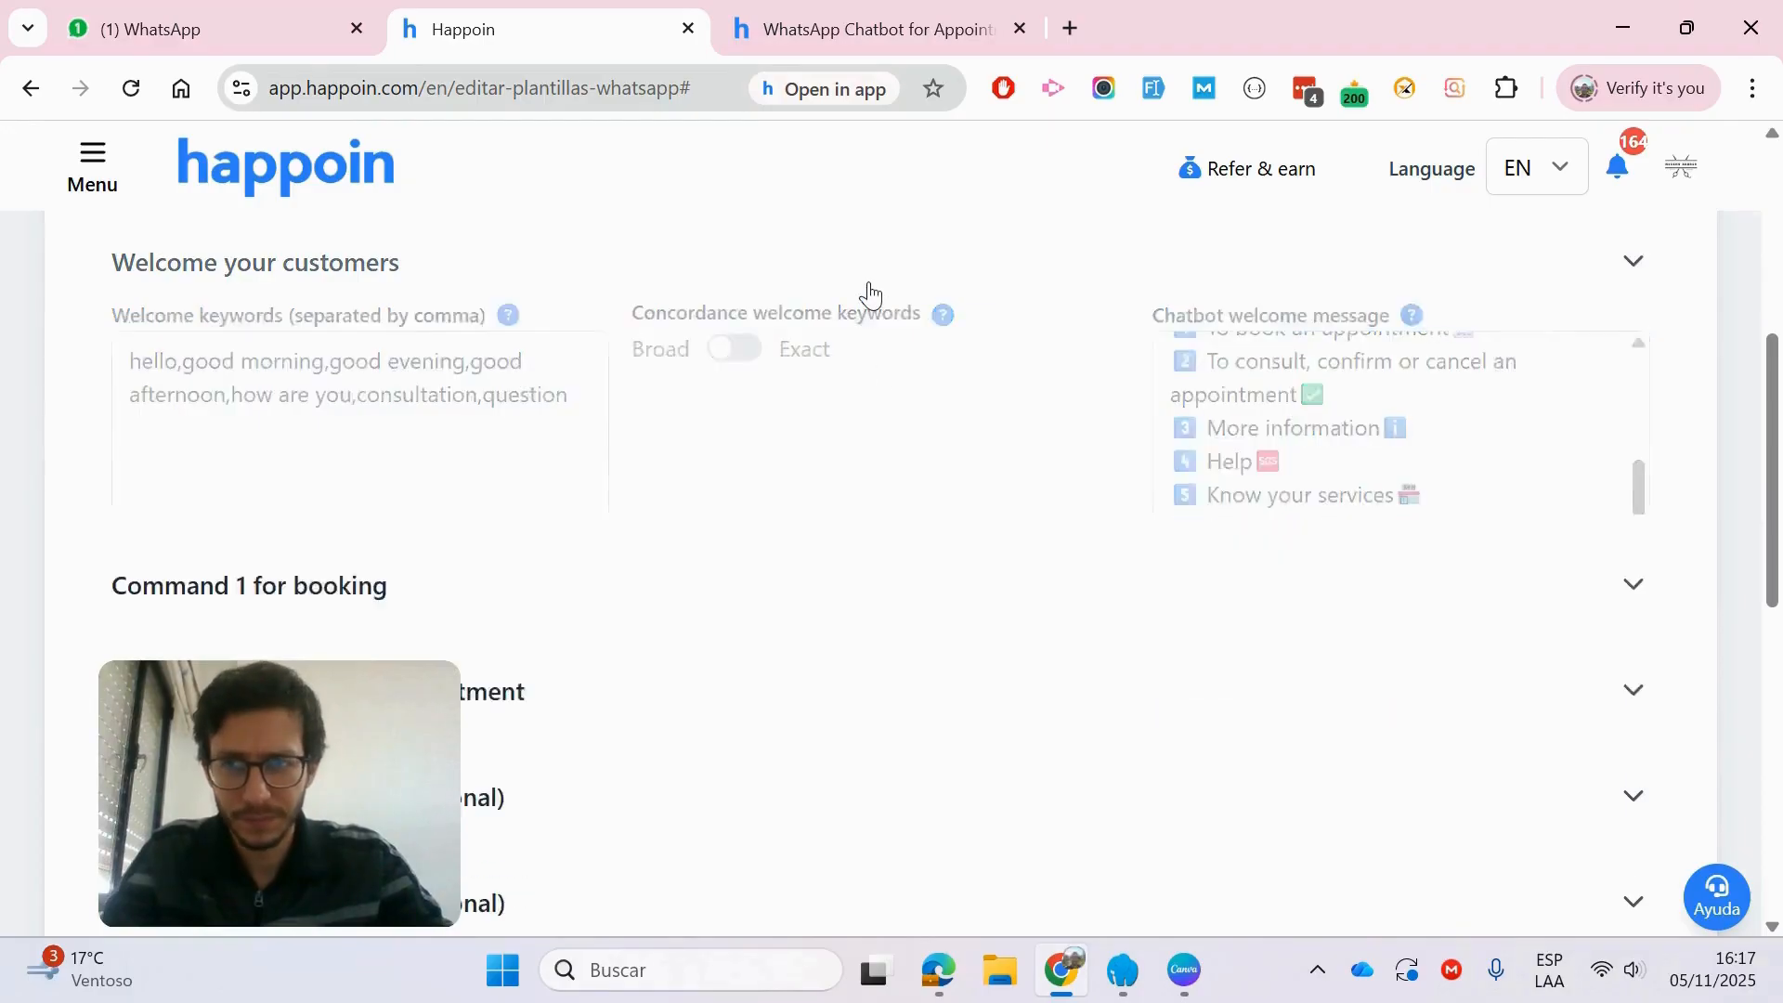
click(506, 383)
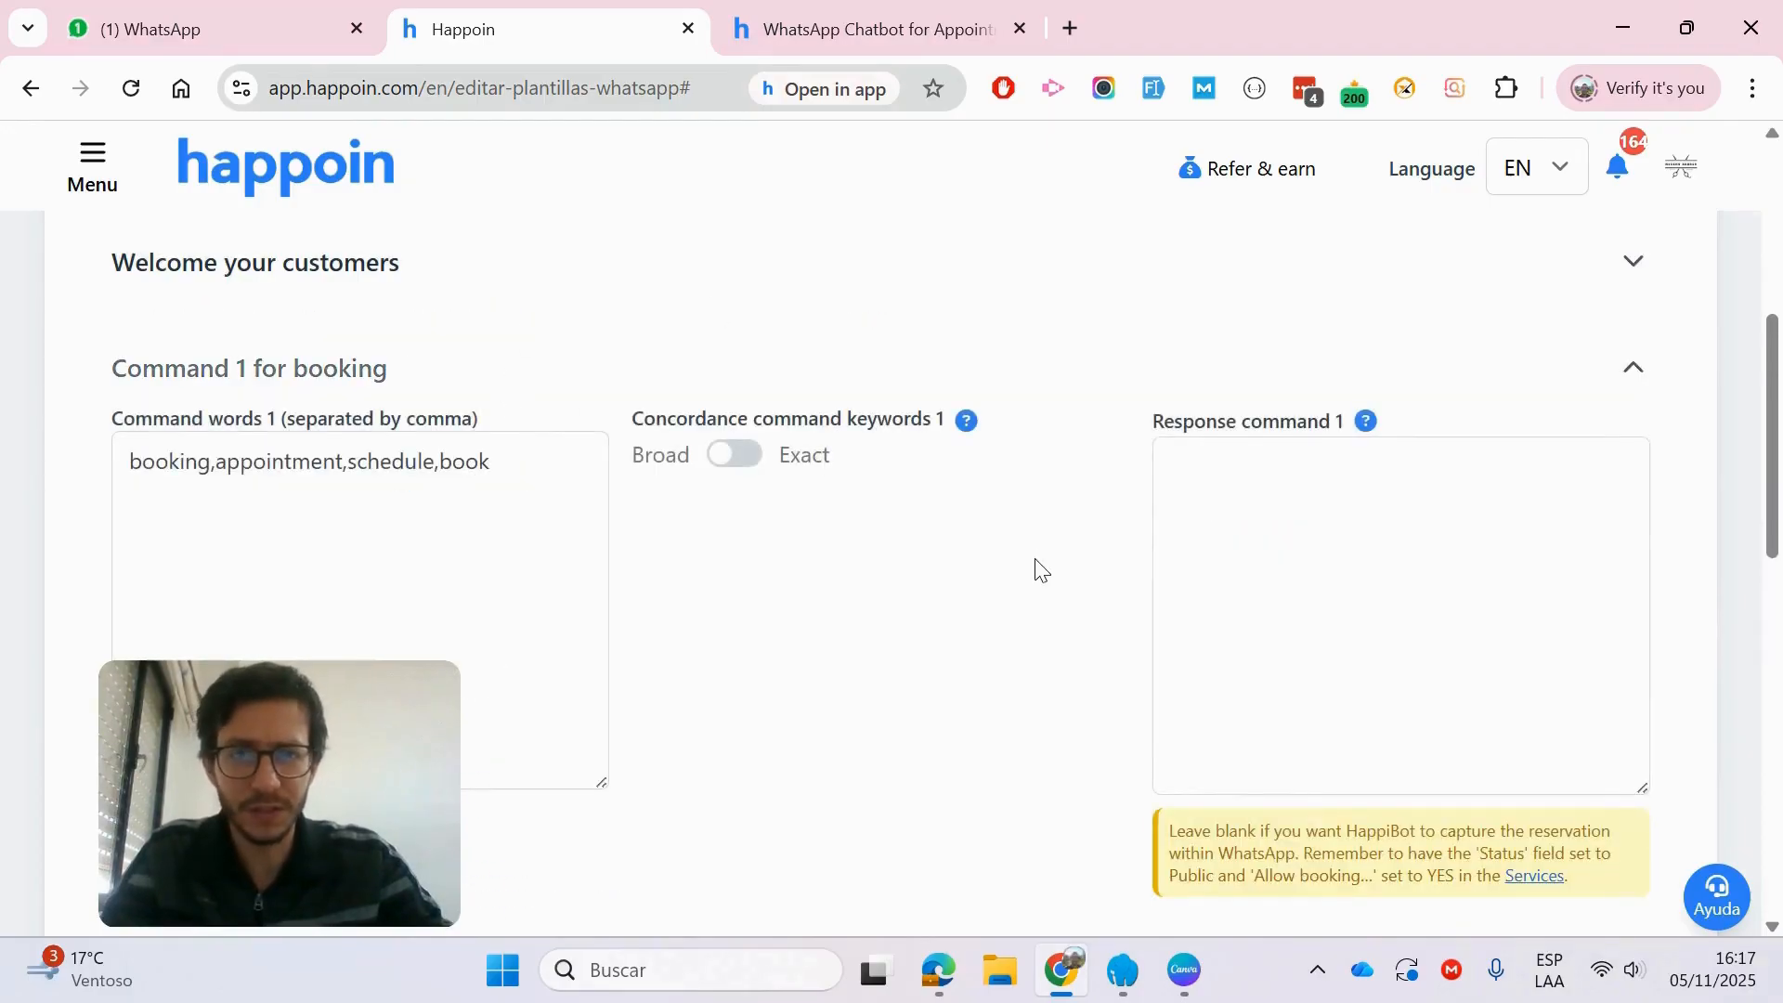
click(907, 303)
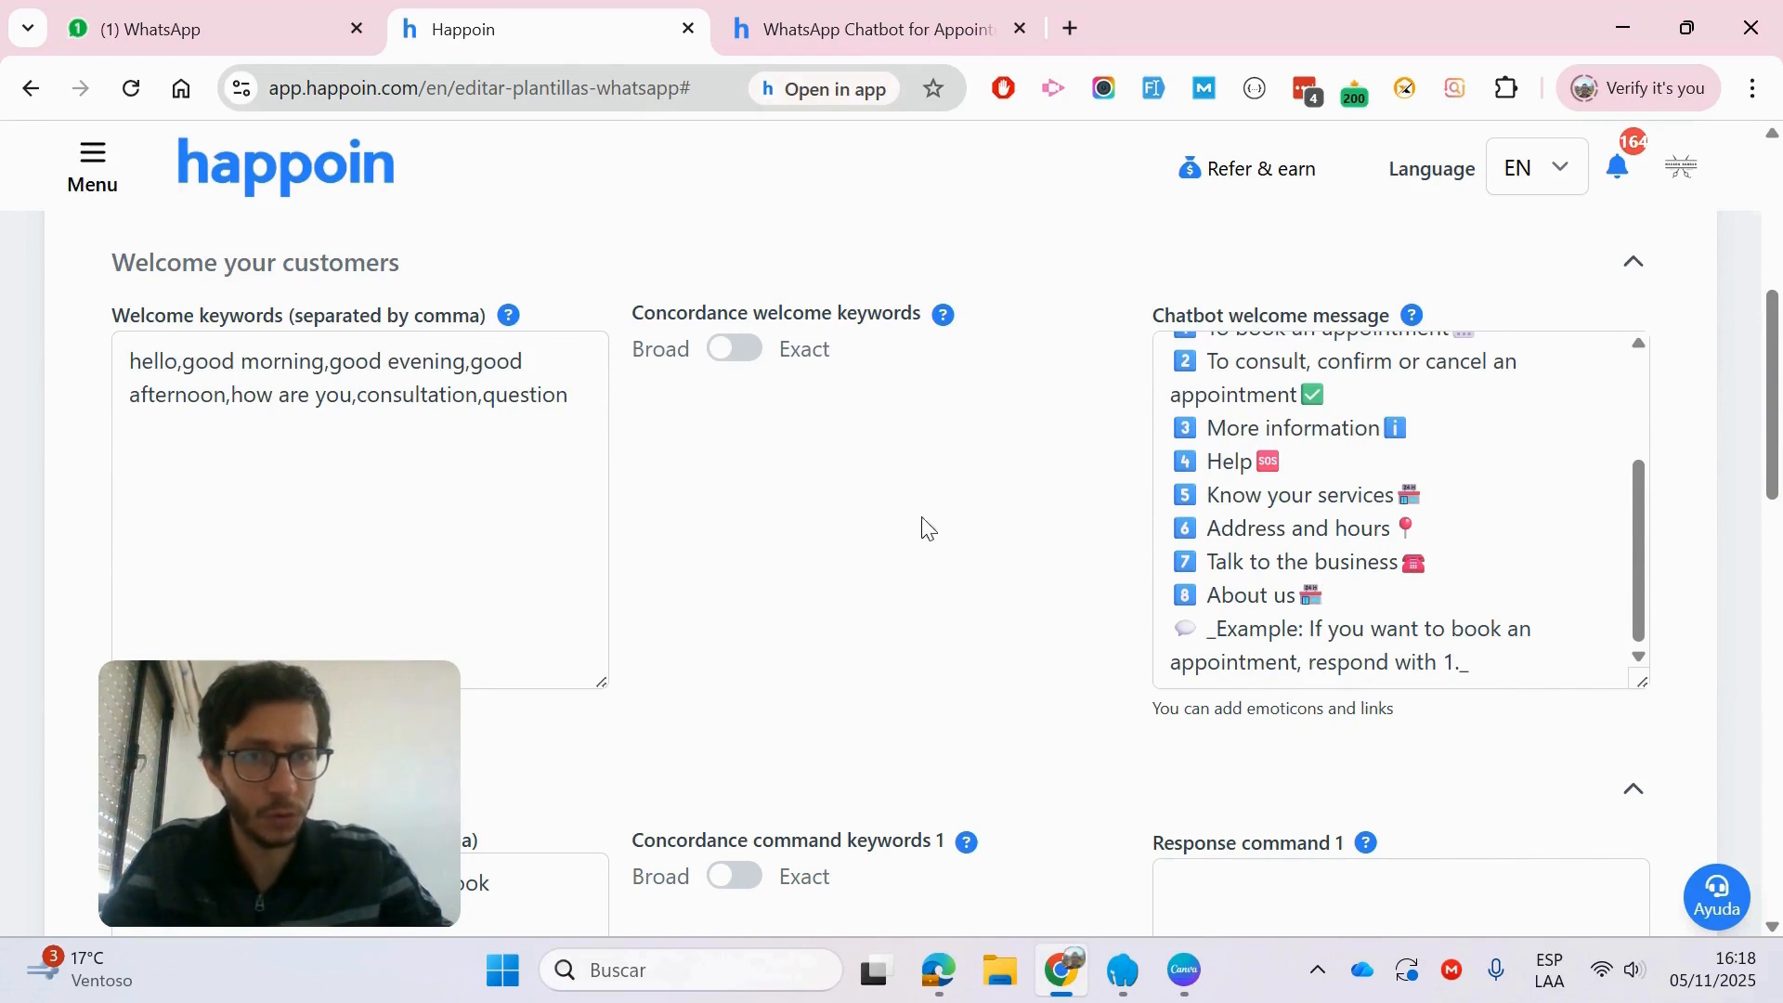
click(910, 291)
click(843, 268)
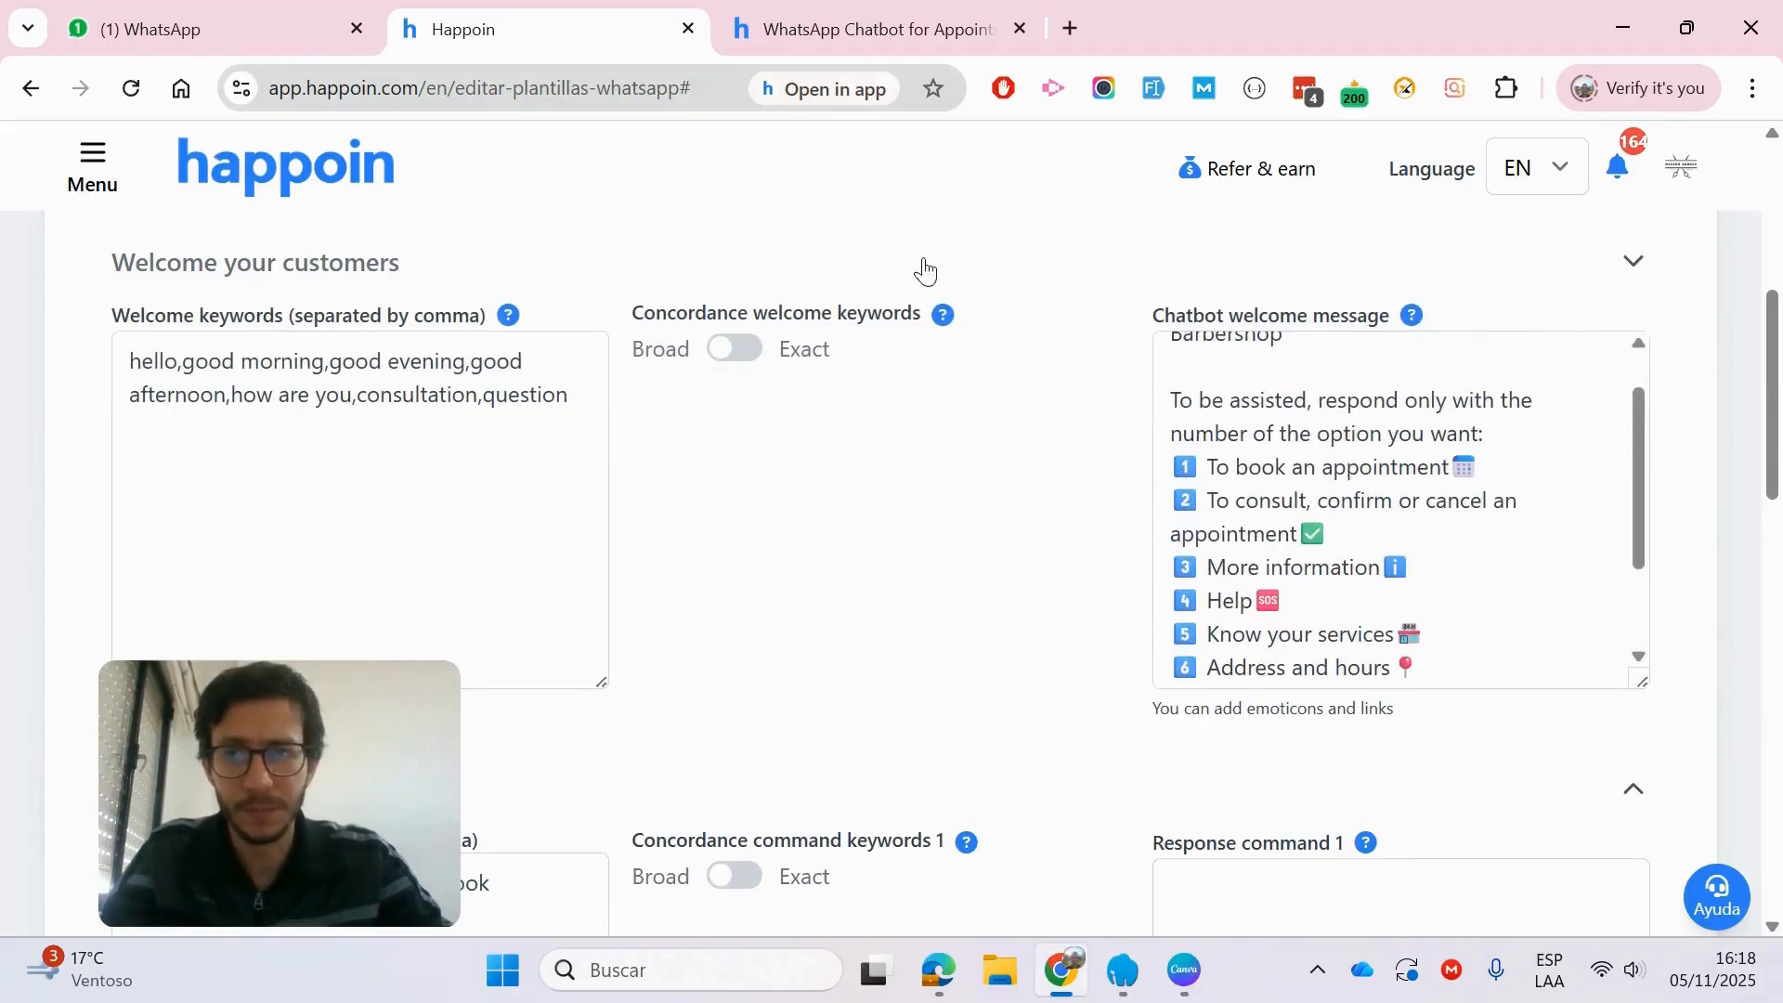
click(923, 267)
Step: Examine the Command 1 keywords, the blank response field and its note about capturing reservations within WhatsApp, and glance at the main navigation
drag(537, 481, 111, 477)
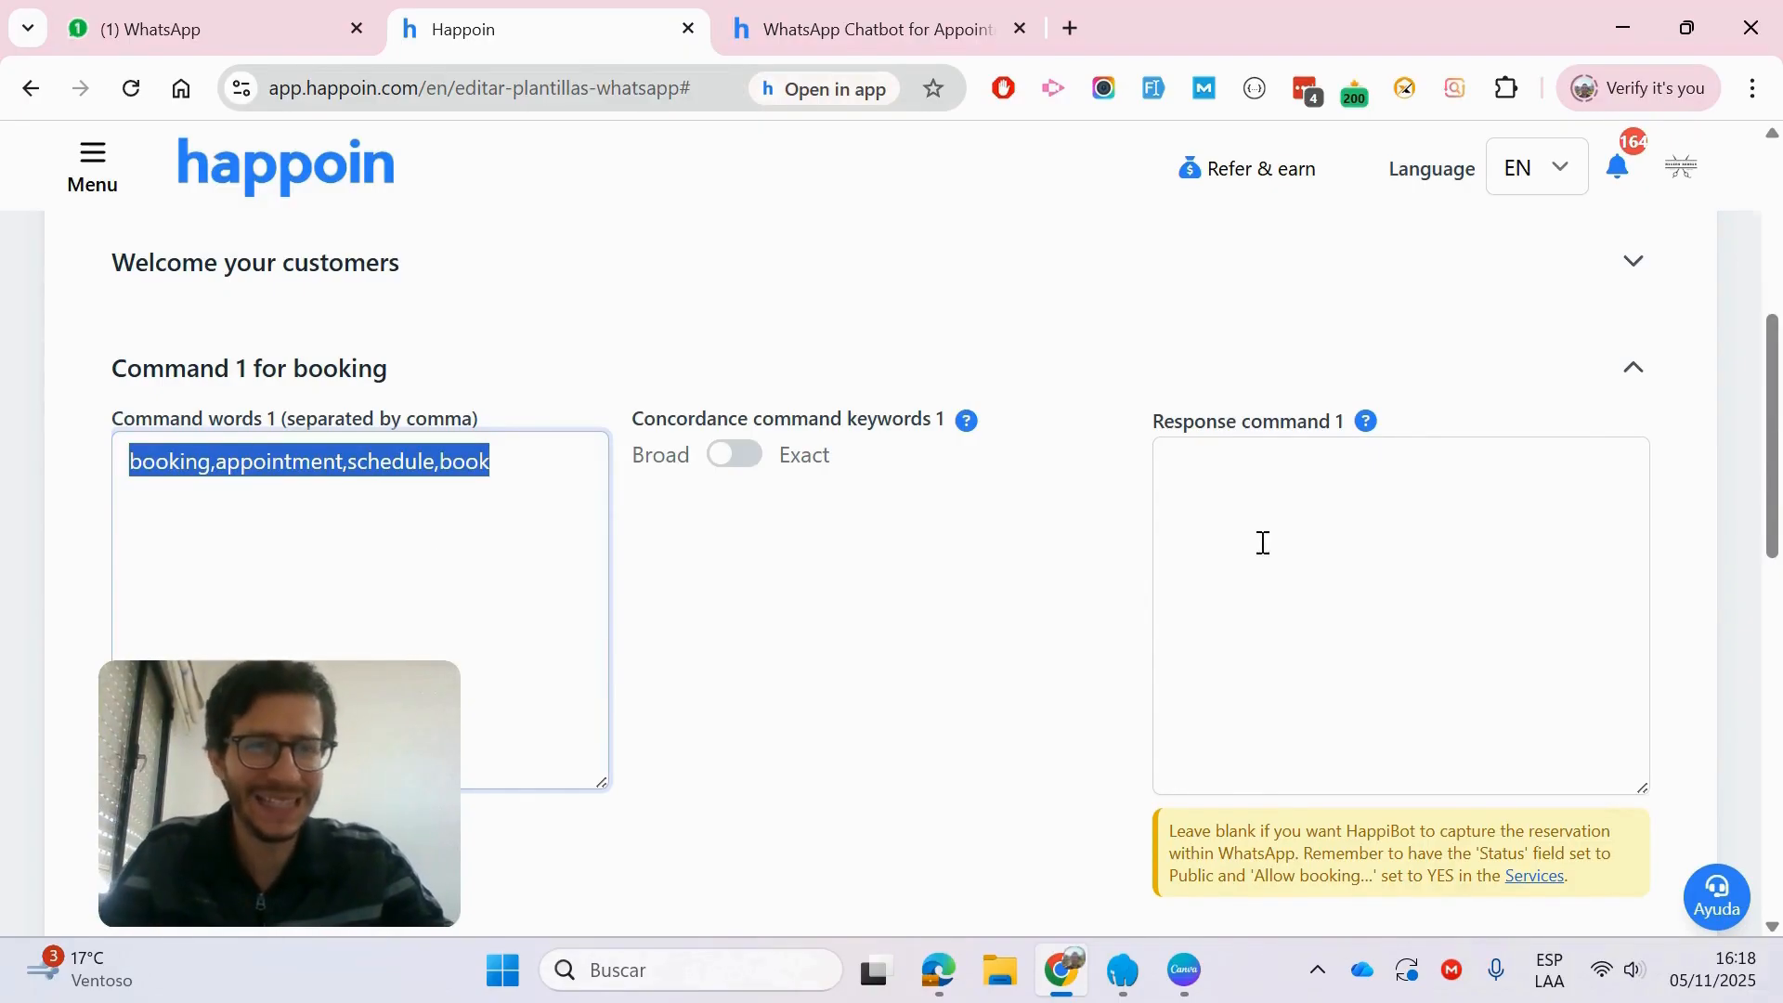
click(1229, 524)
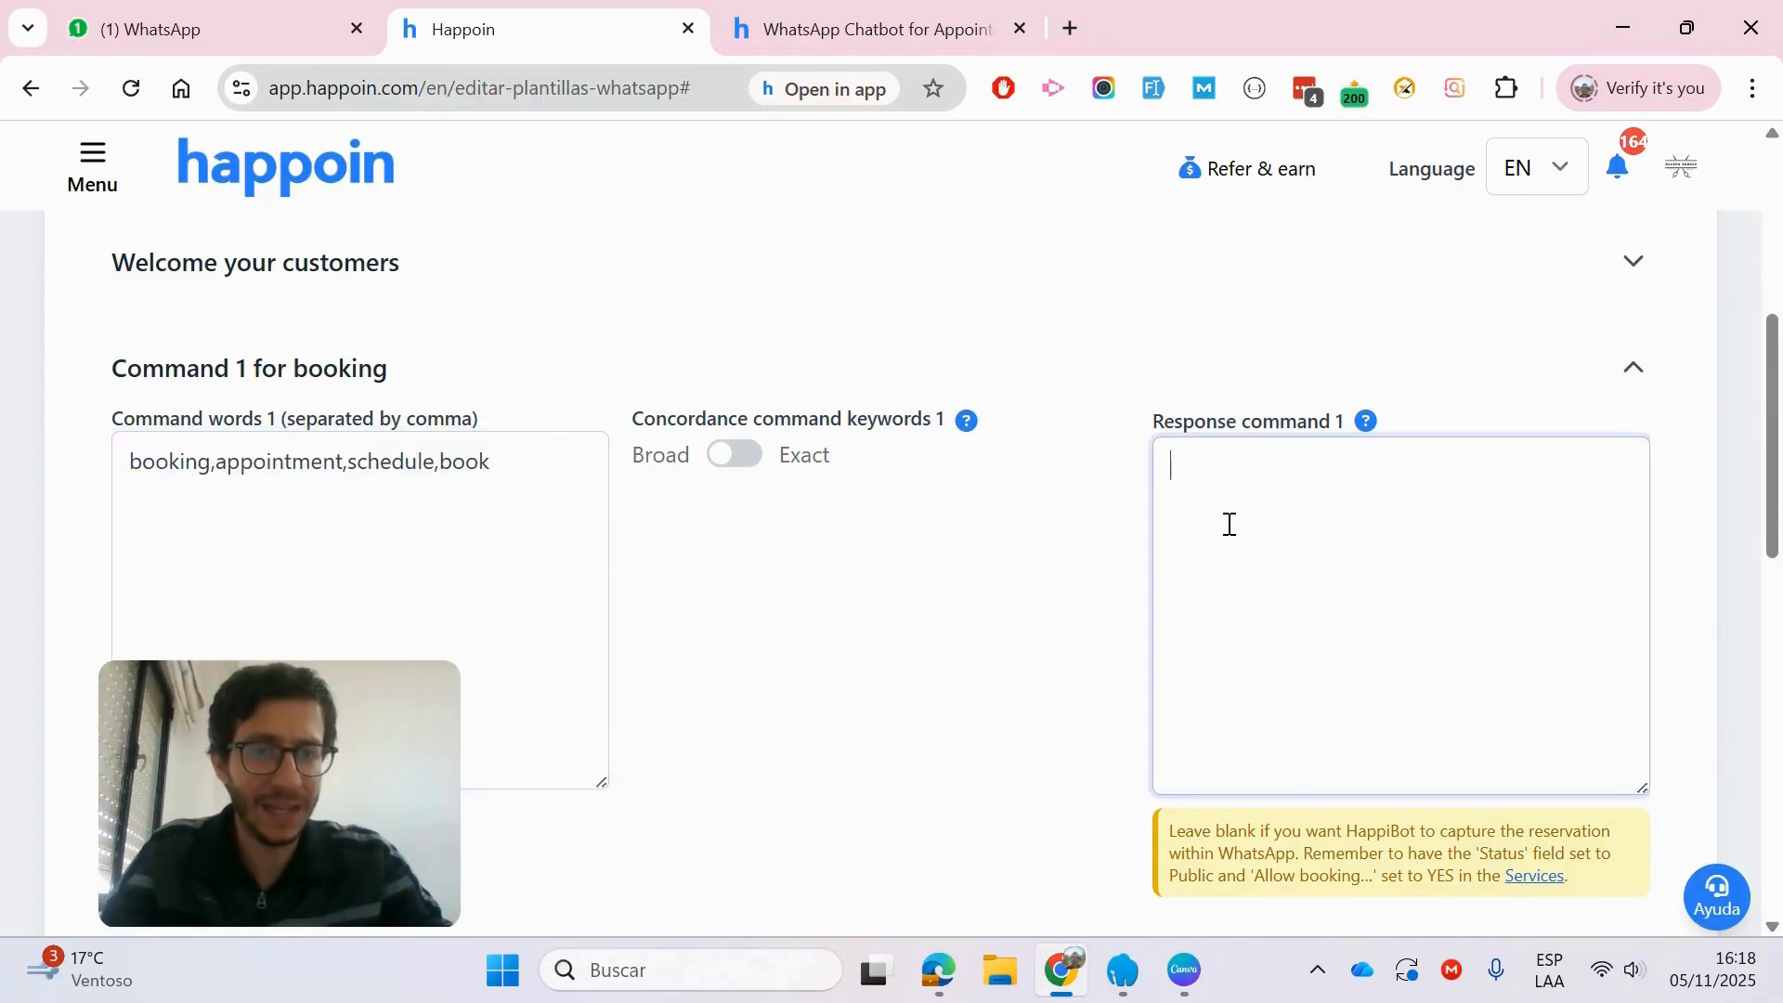
scroll(1228, 525, down, 1)
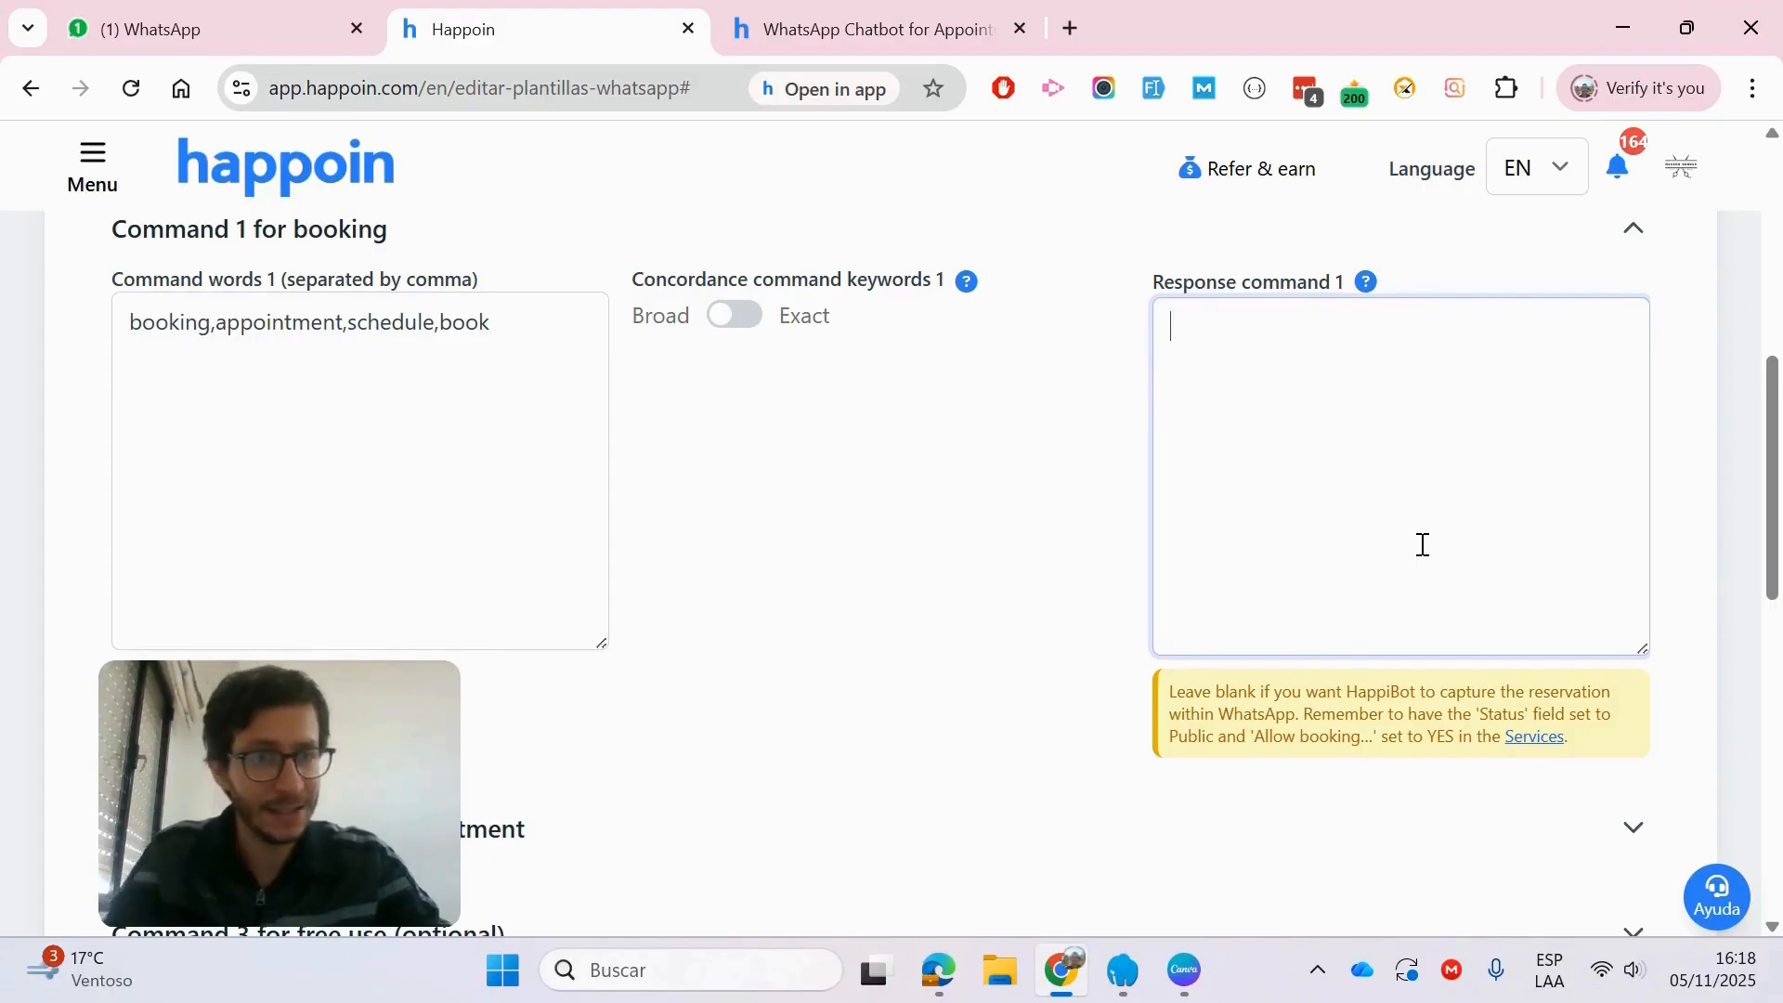
drag(1168, 692, 1580, 738)
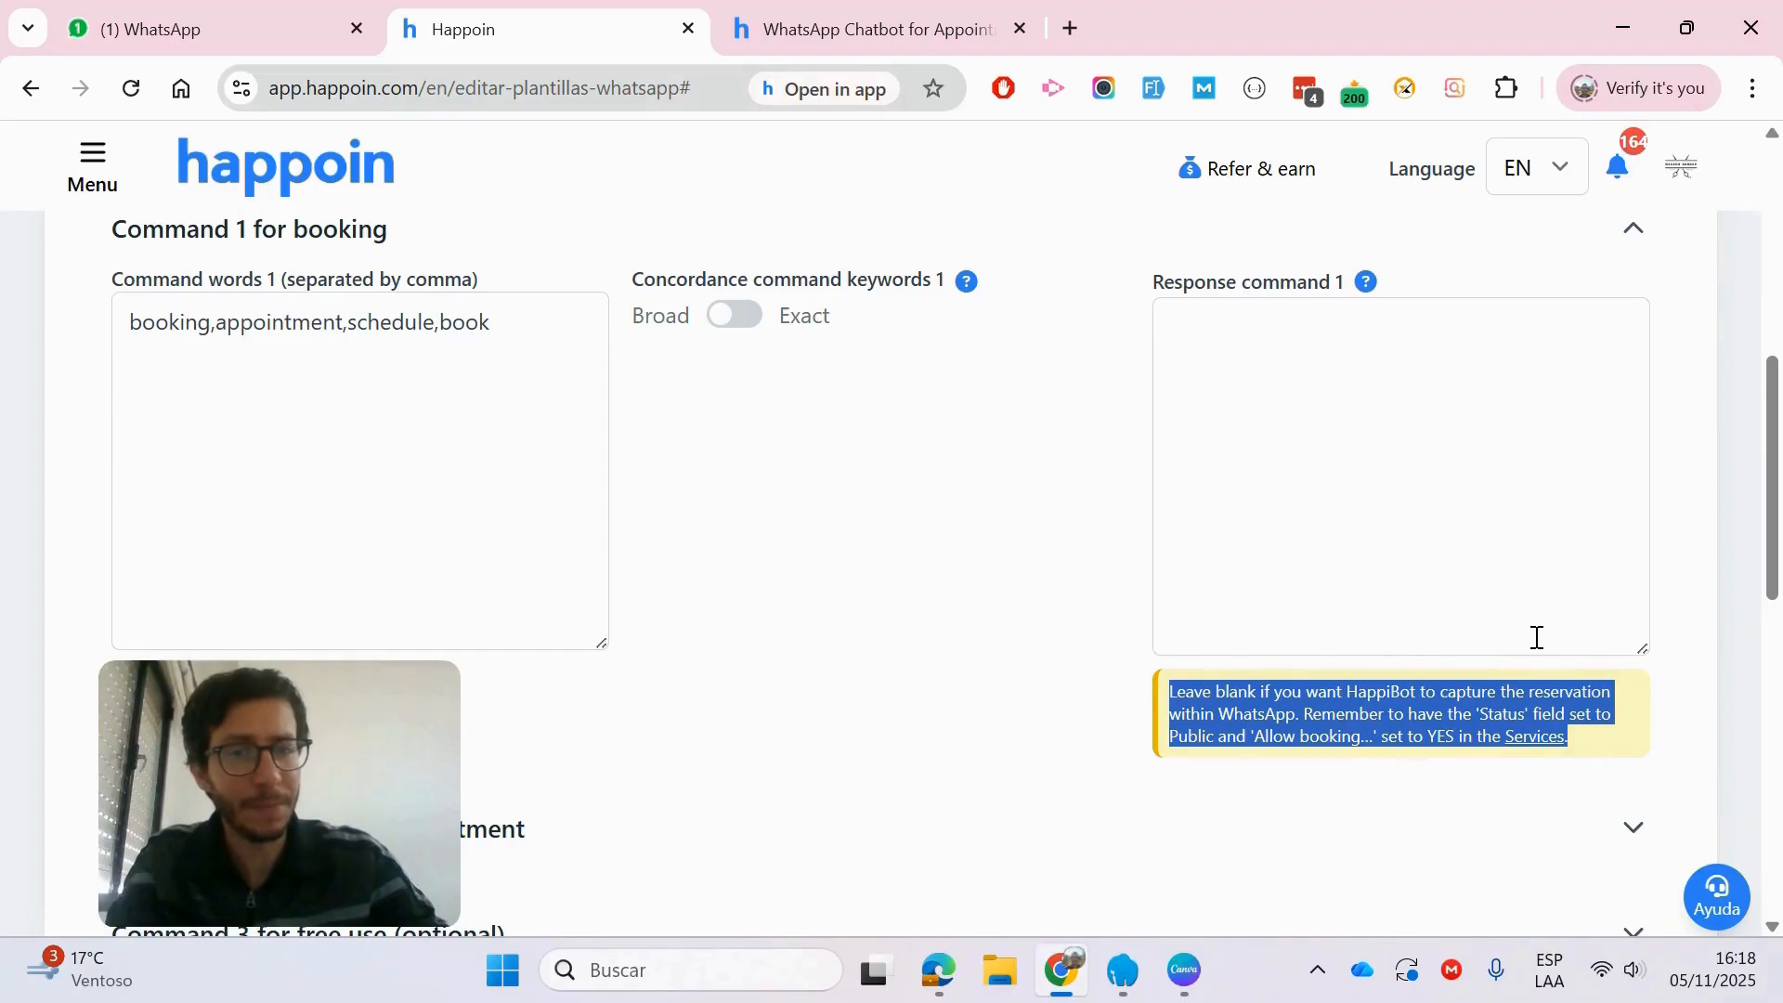
click(1383, 525)
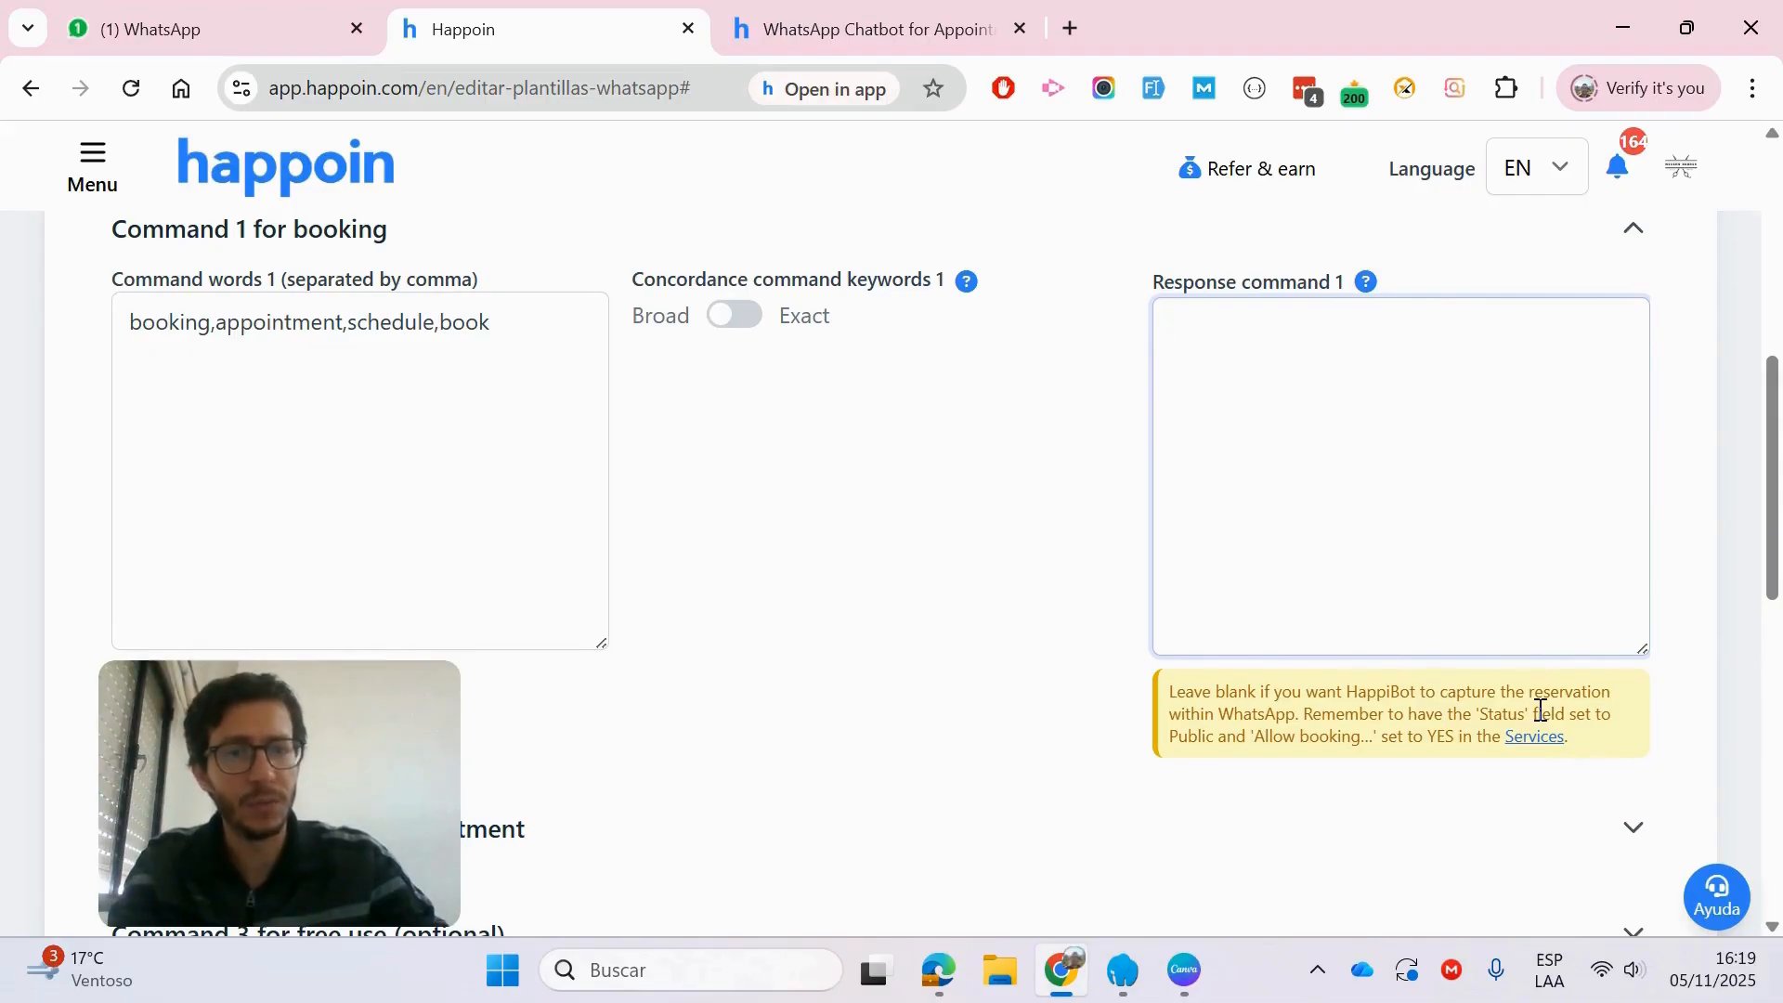
click(94, 176)
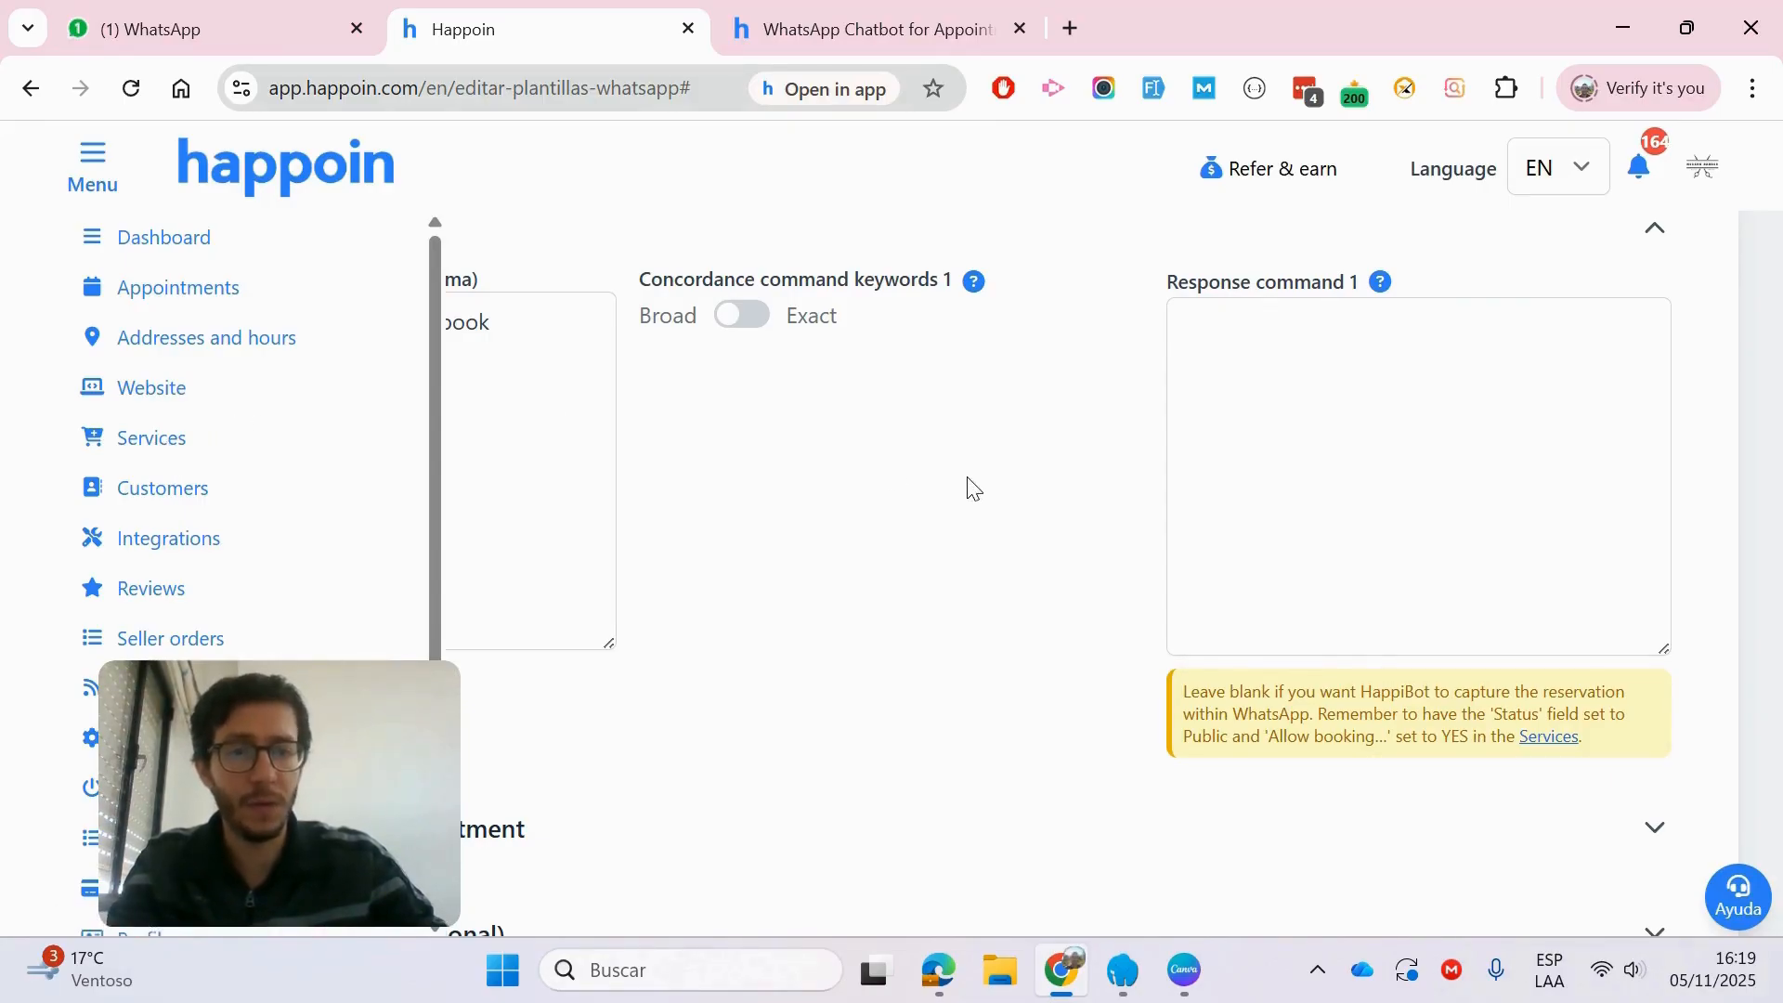
click(104, 171)
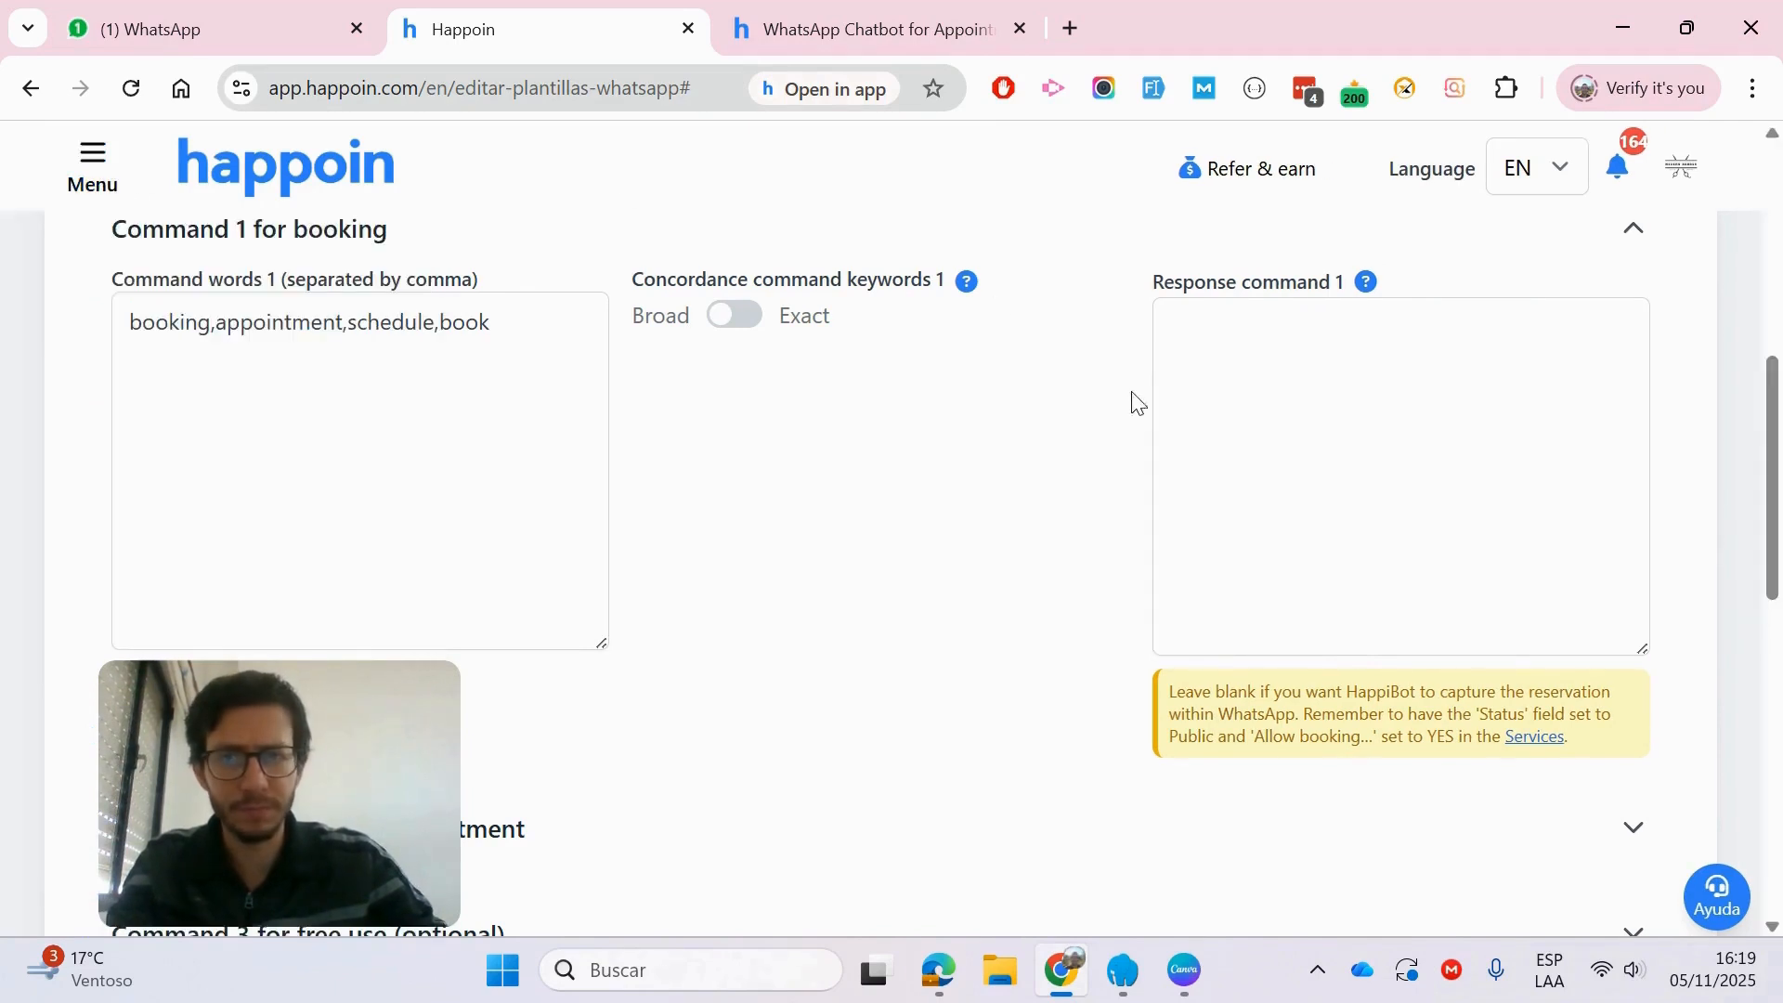
Step: Collapse Command 1, examine the keywords and response template of Command 2 to consult appointment, and collapse that section
click(1129, 264)
click(619, 353)
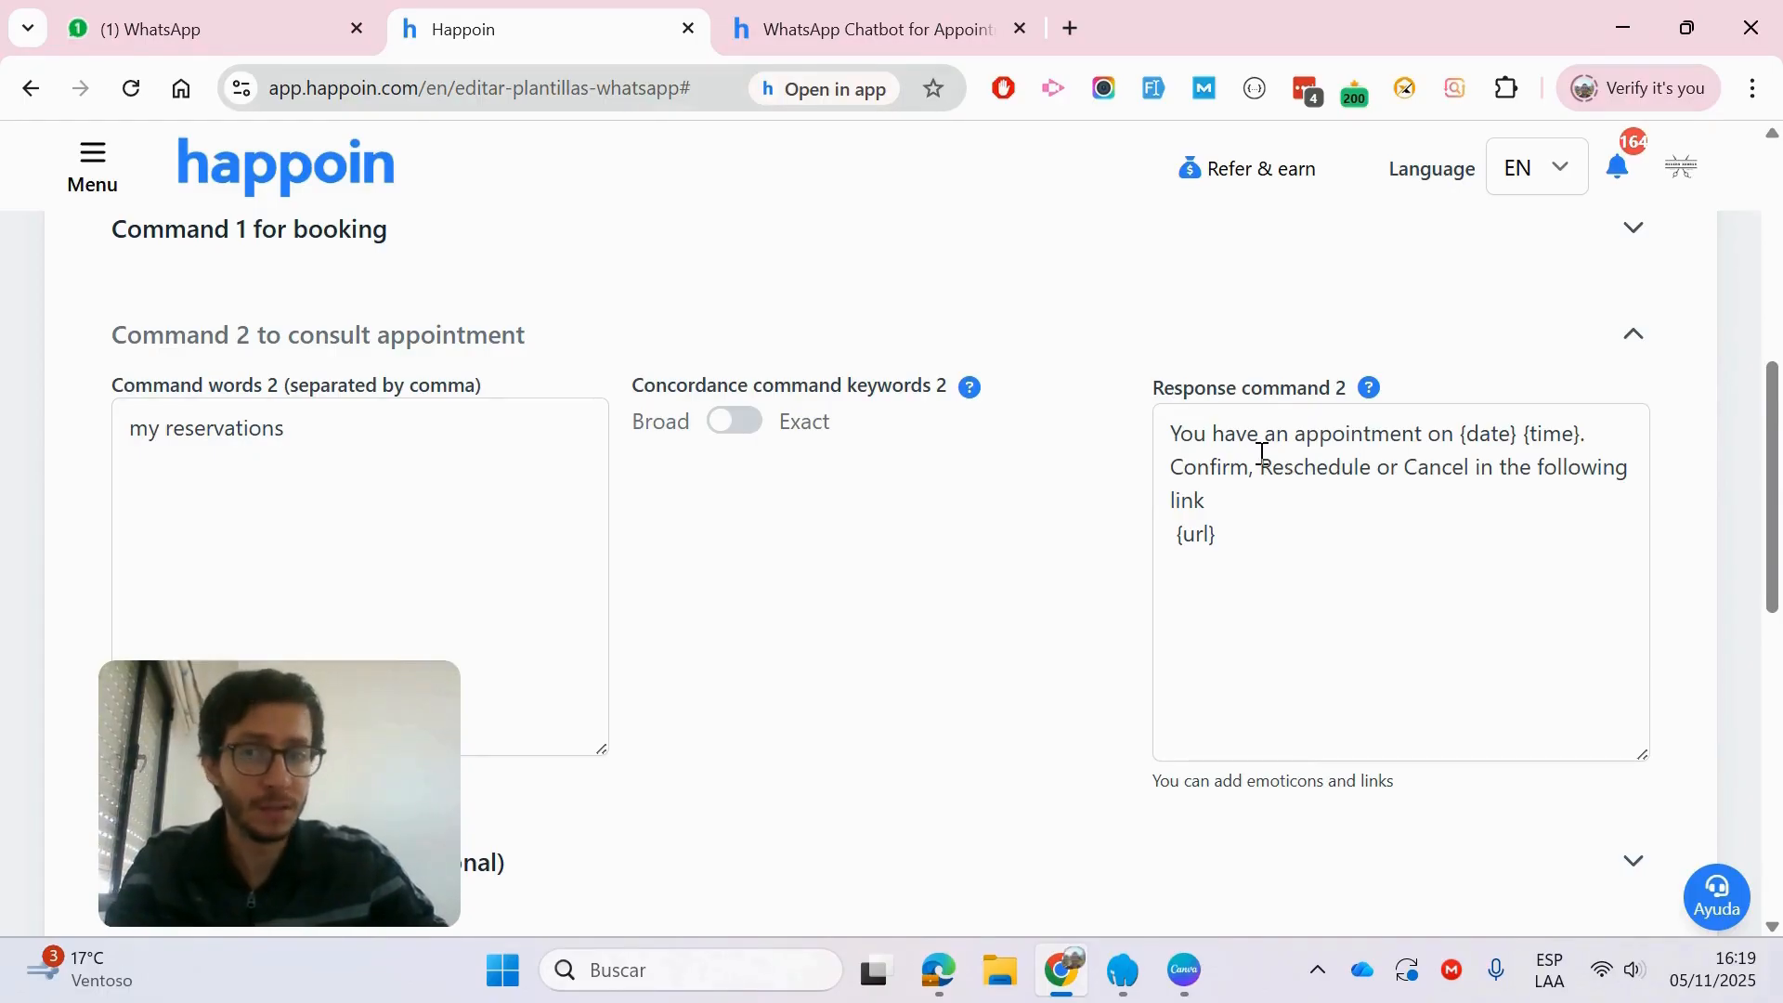
click(1265, 539)
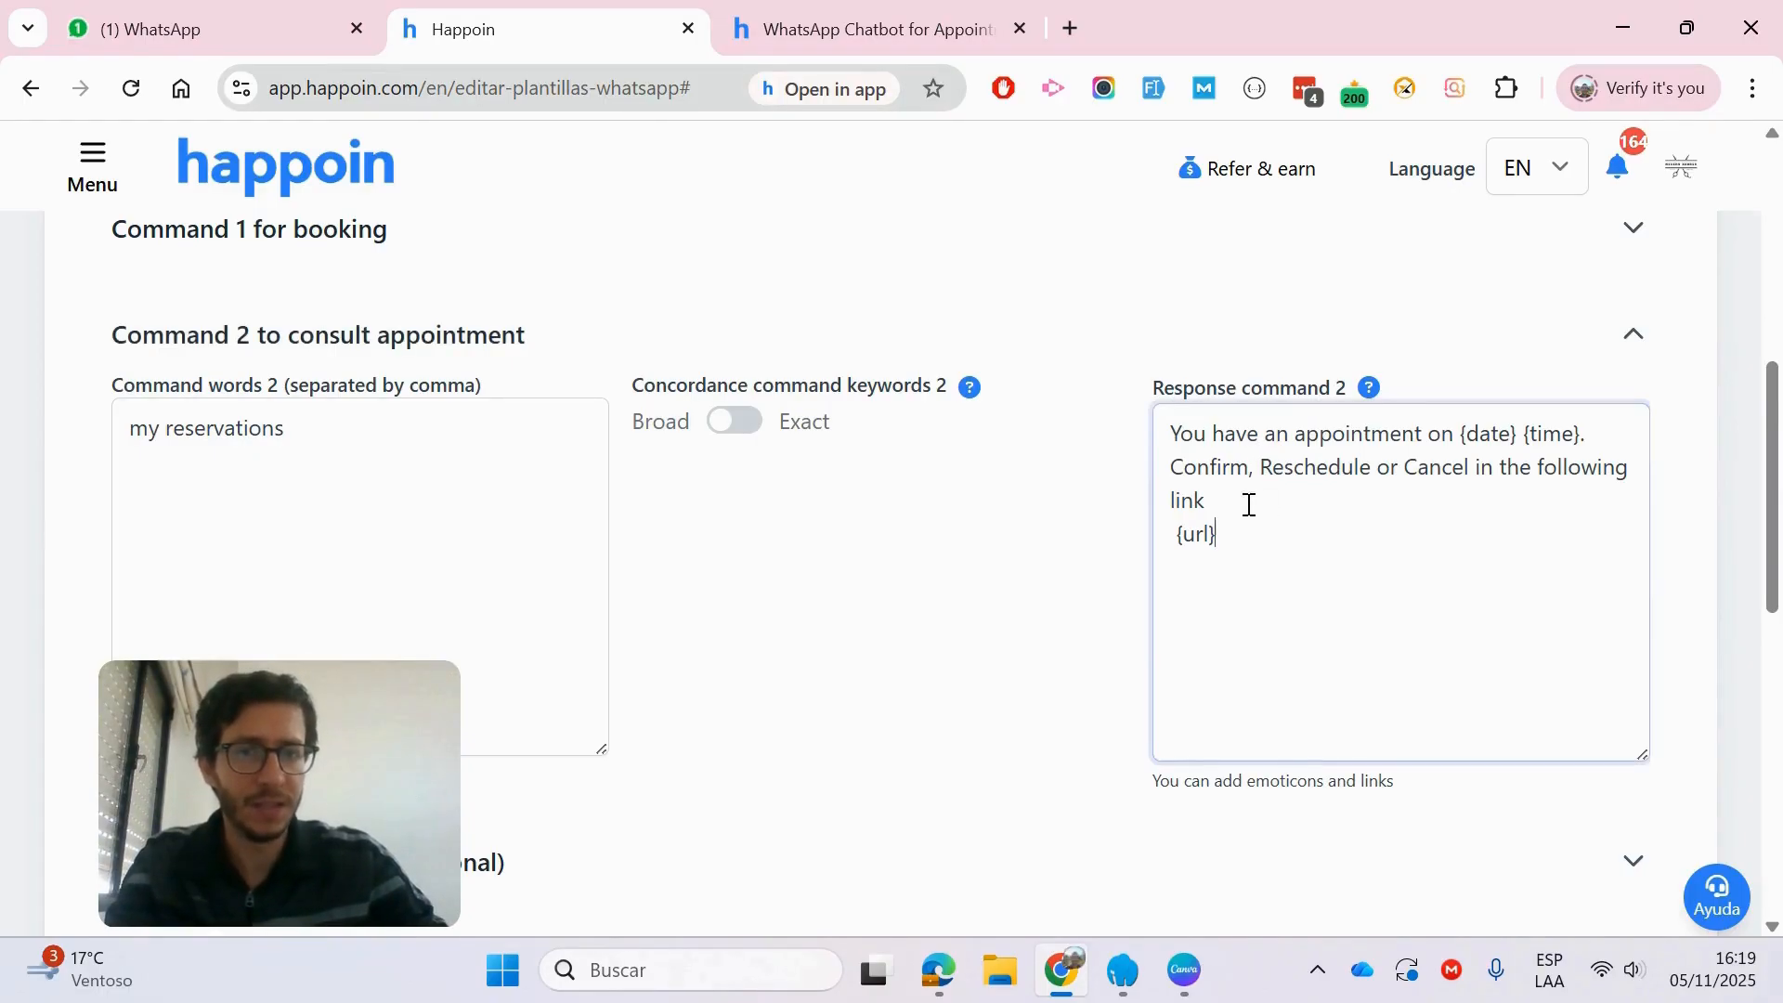
drag(1245, 535, 1181, 437)
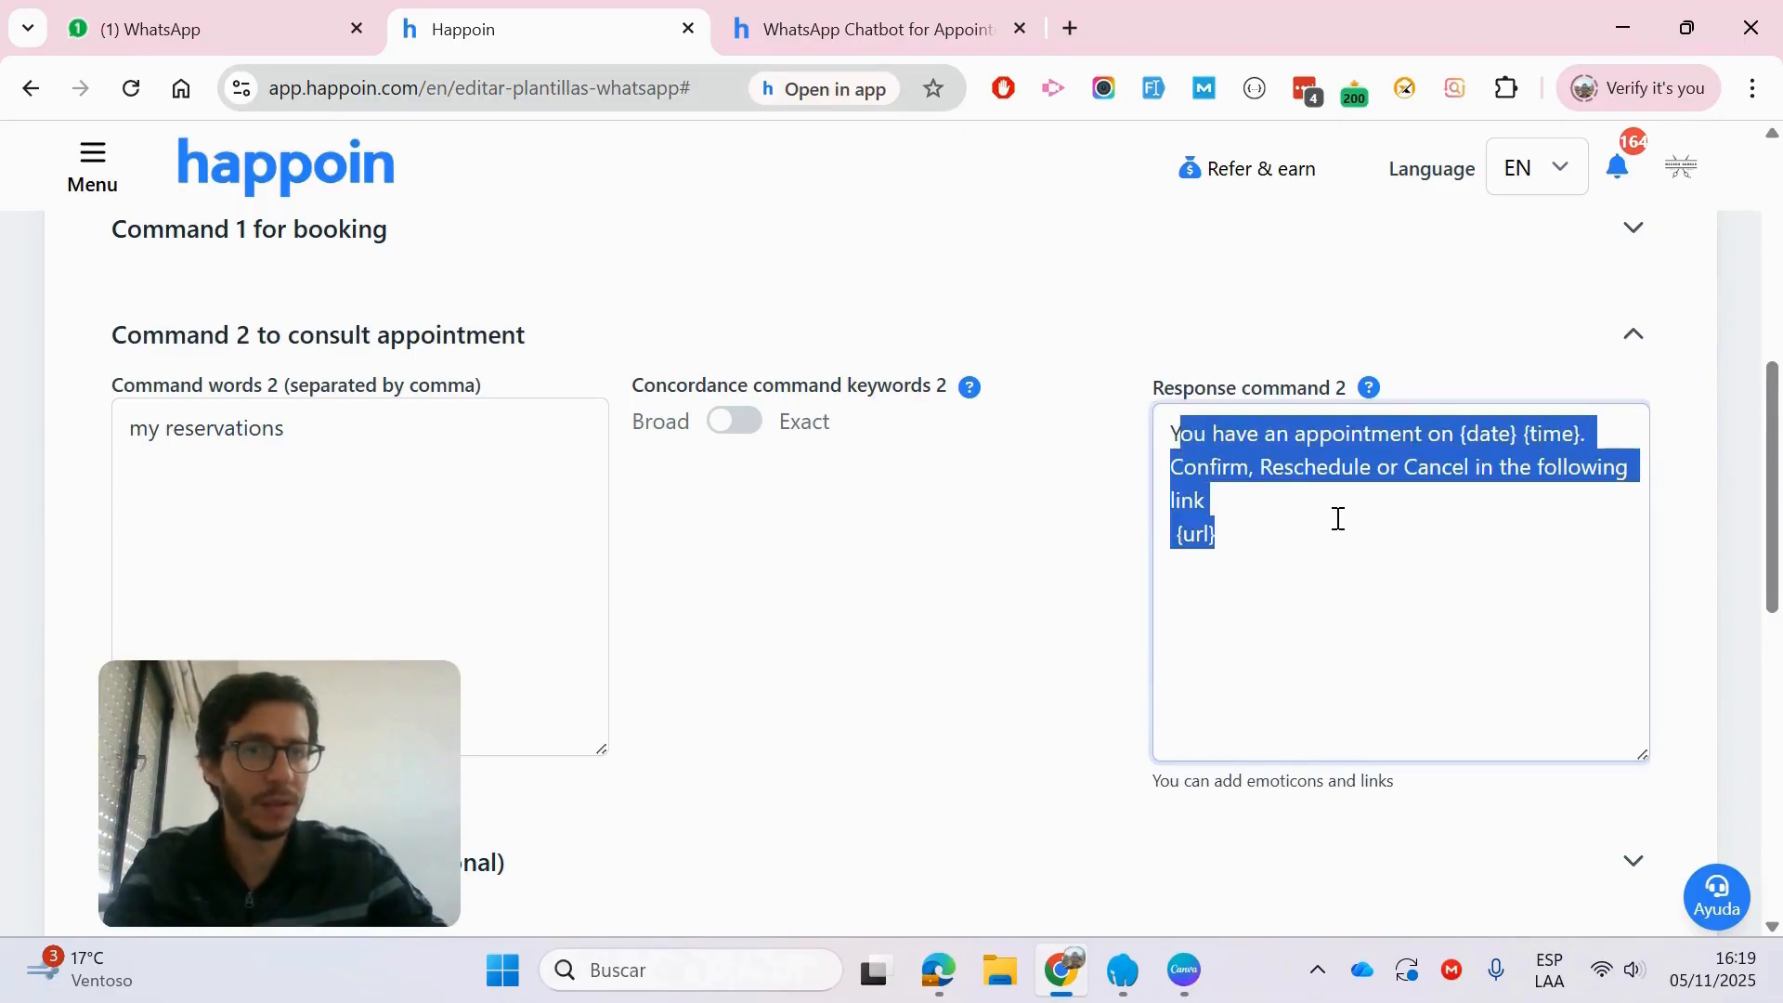
click(1340, 461)
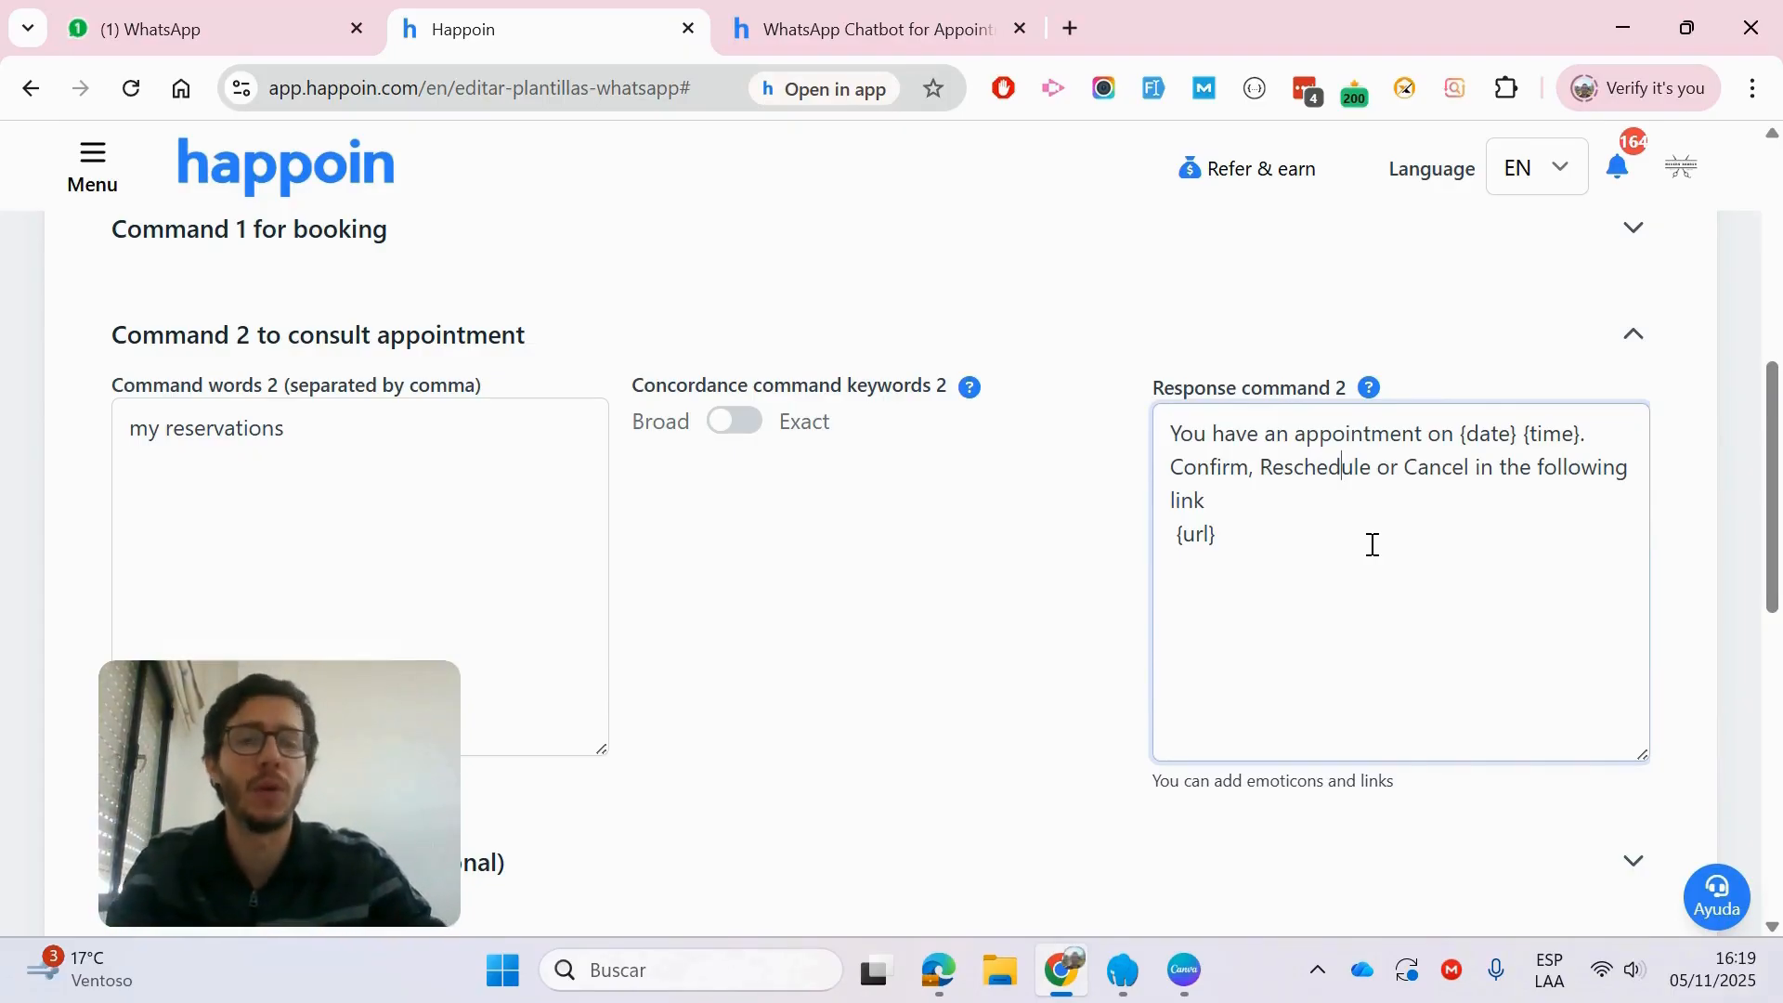
scroll(1019, 573, up, 1)
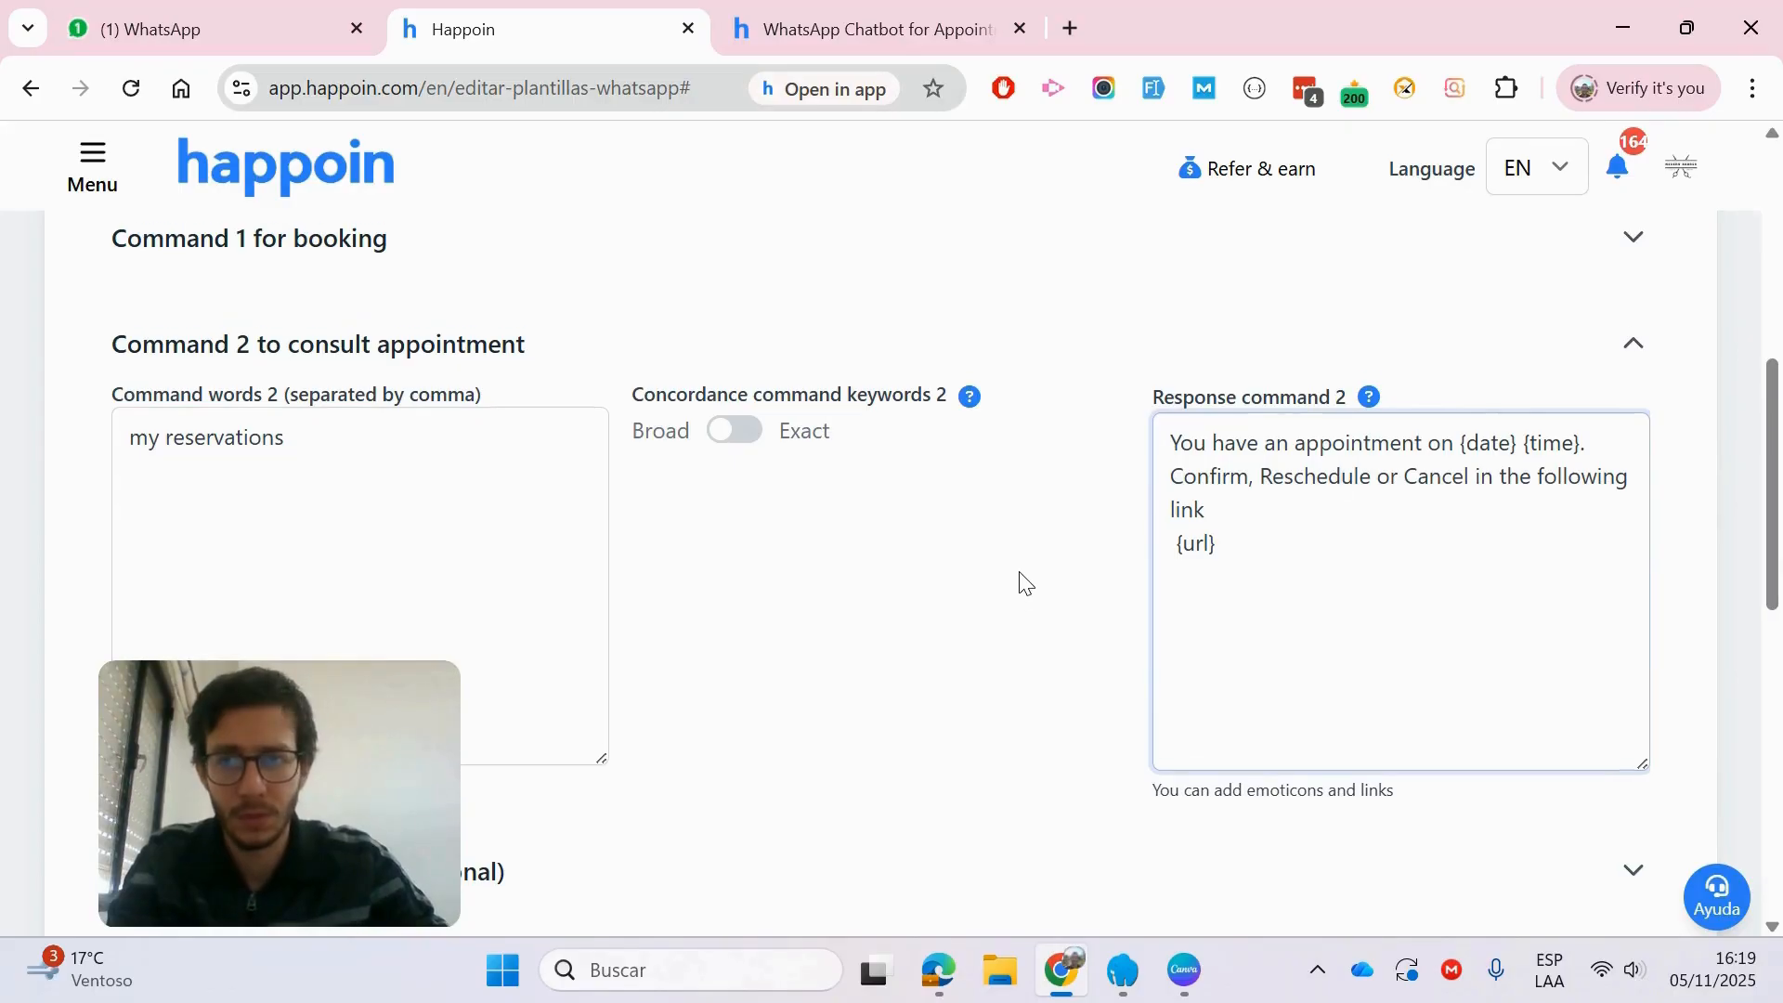
click(623, 488)
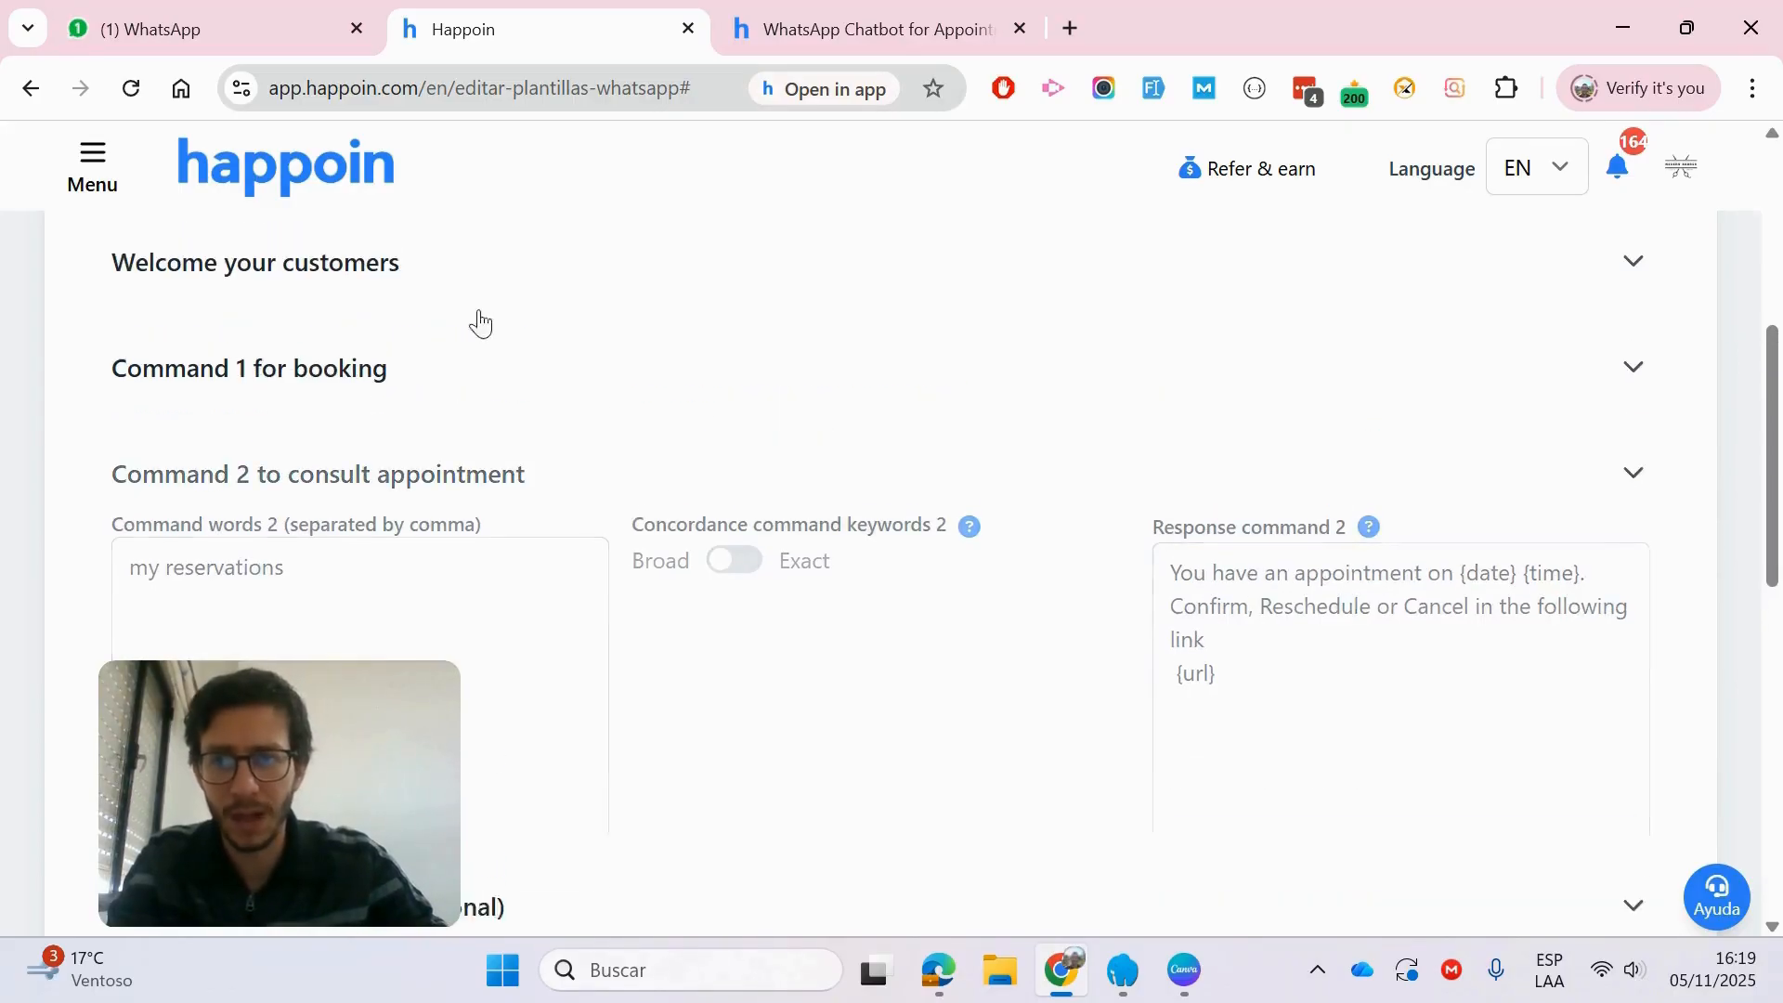
Step: Compare the chatbot's greeting in the WhatsApp chat with the welcome keywords and welcome message configured in Happoin
click(254, 11)
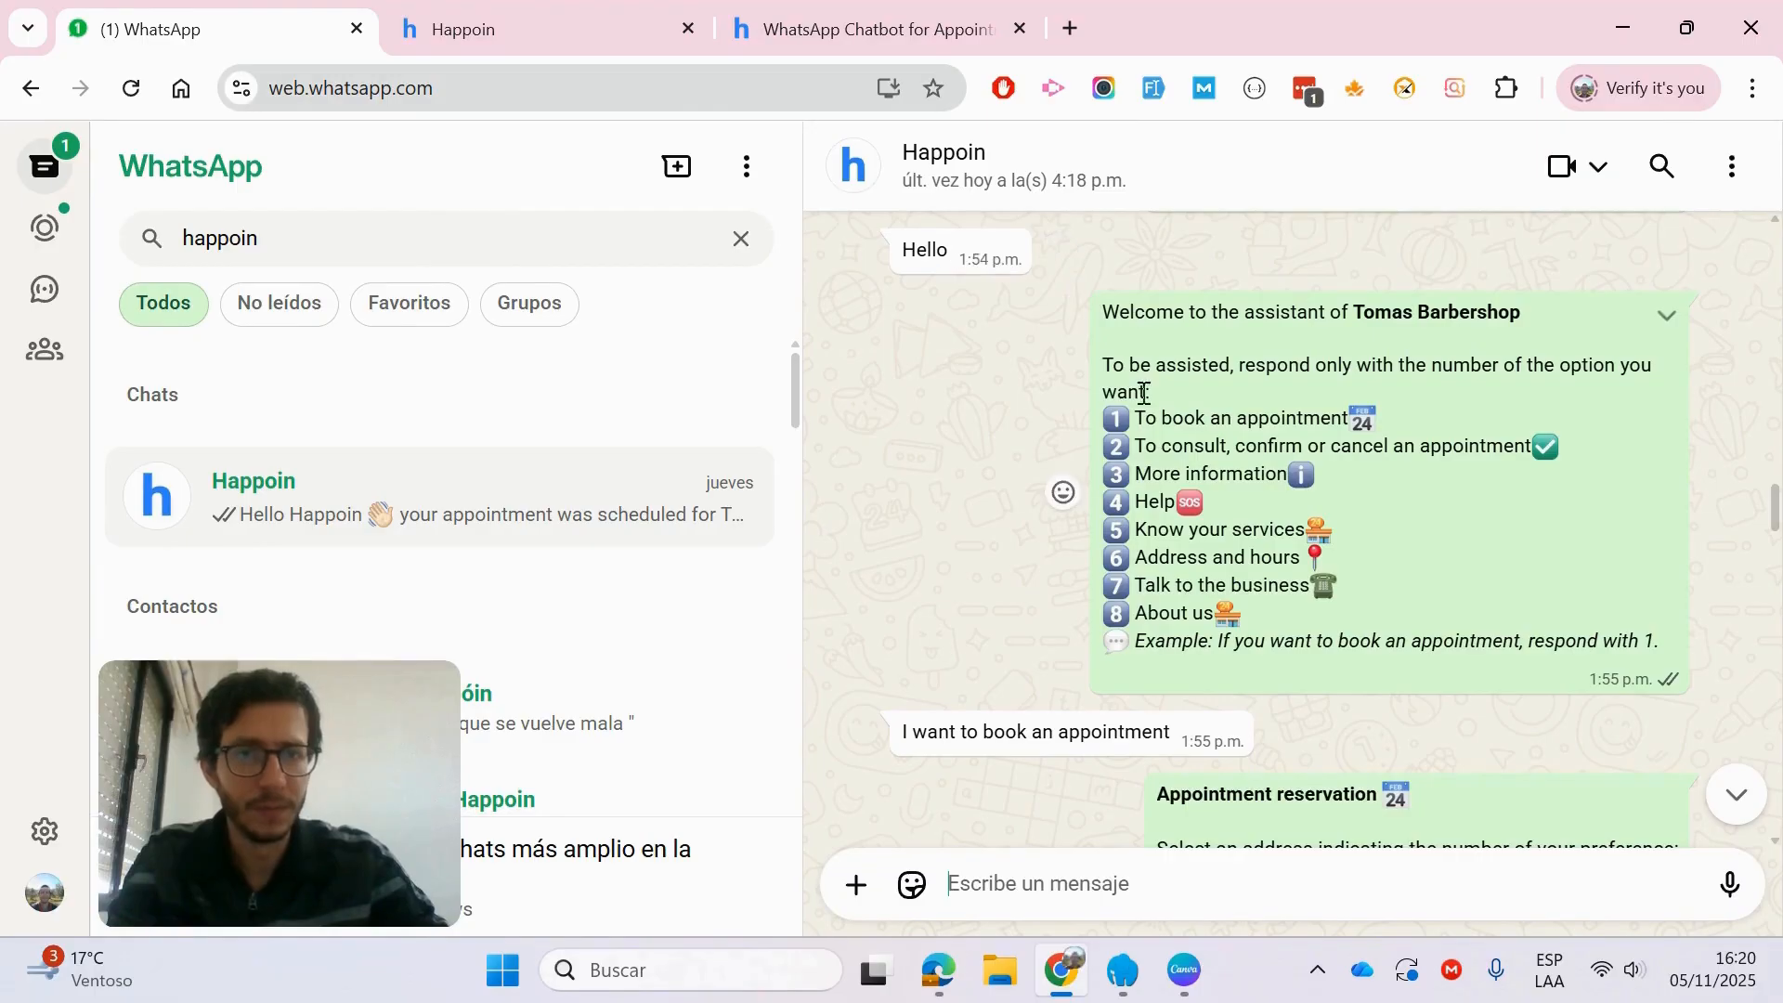
click(420, 13)
scroll(743, 530, up, 2)
click(588, 410)
scroll(780, 415, down, 2)
drag(177, 361, 143, 361)
click(1187, 416)
scroll(1258, 429, up, 2)
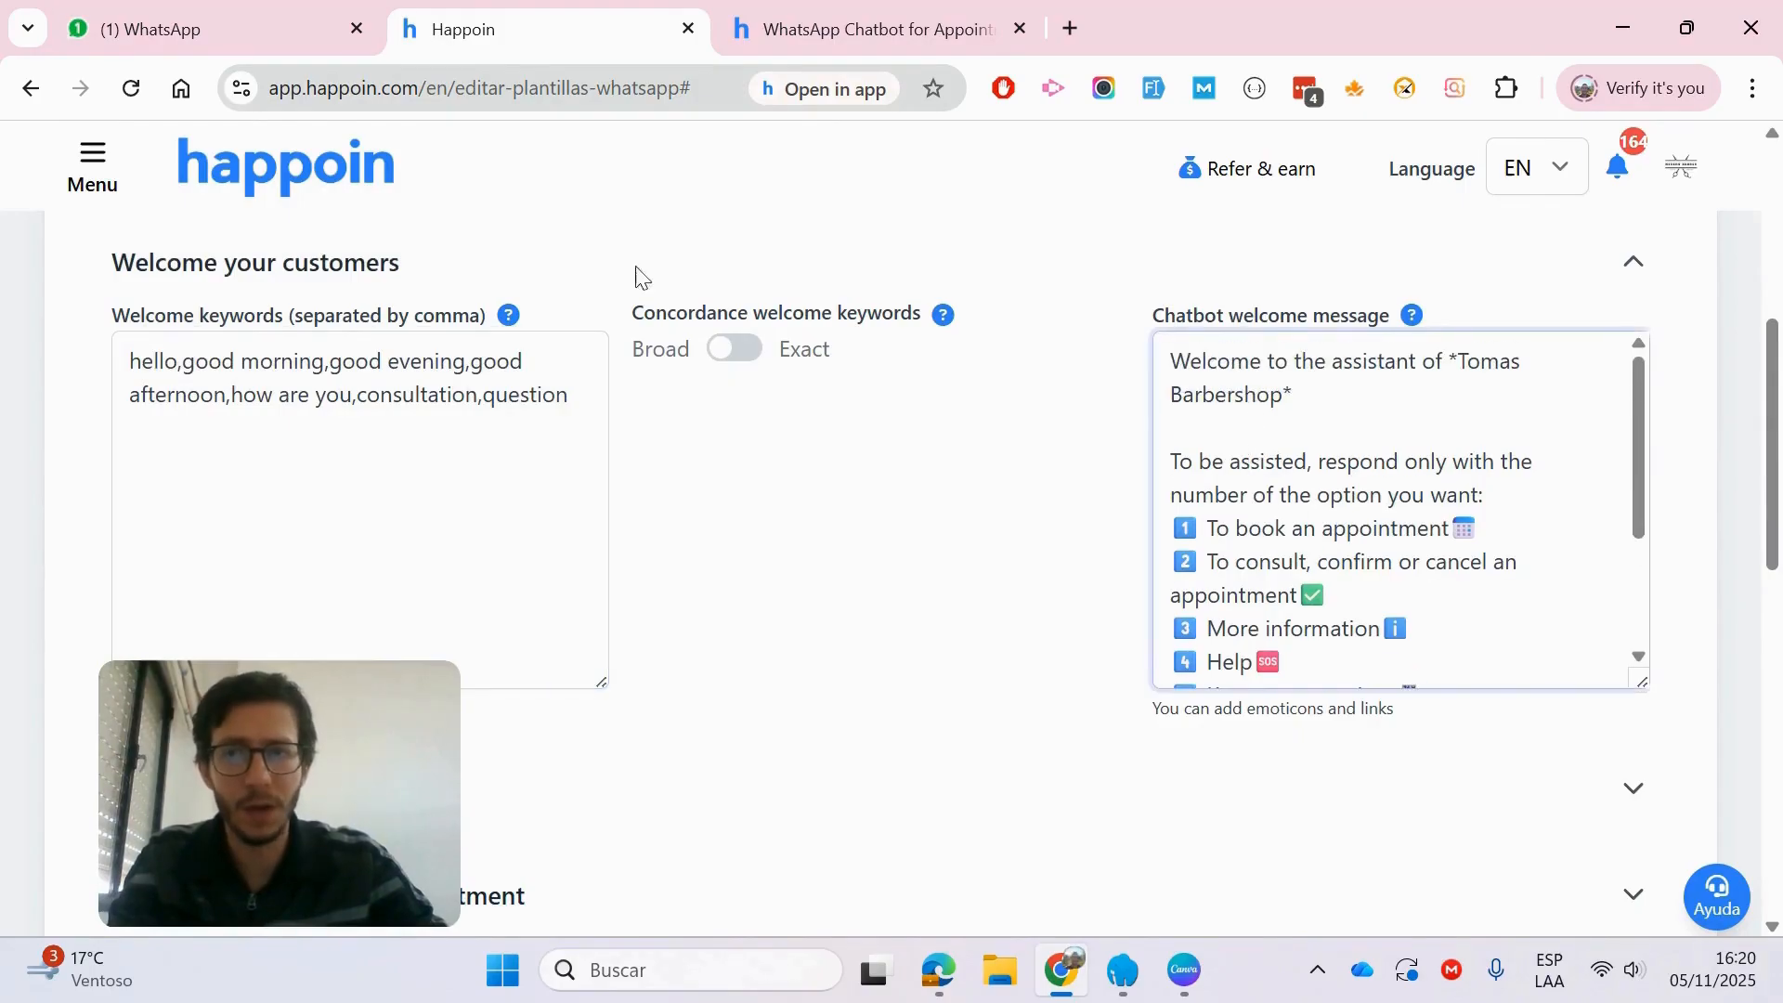
Step: Switch to the WhatsApp chat and read on from the welcome message to the customer's booking request and the Appointment reservation reply
click(186, 29)
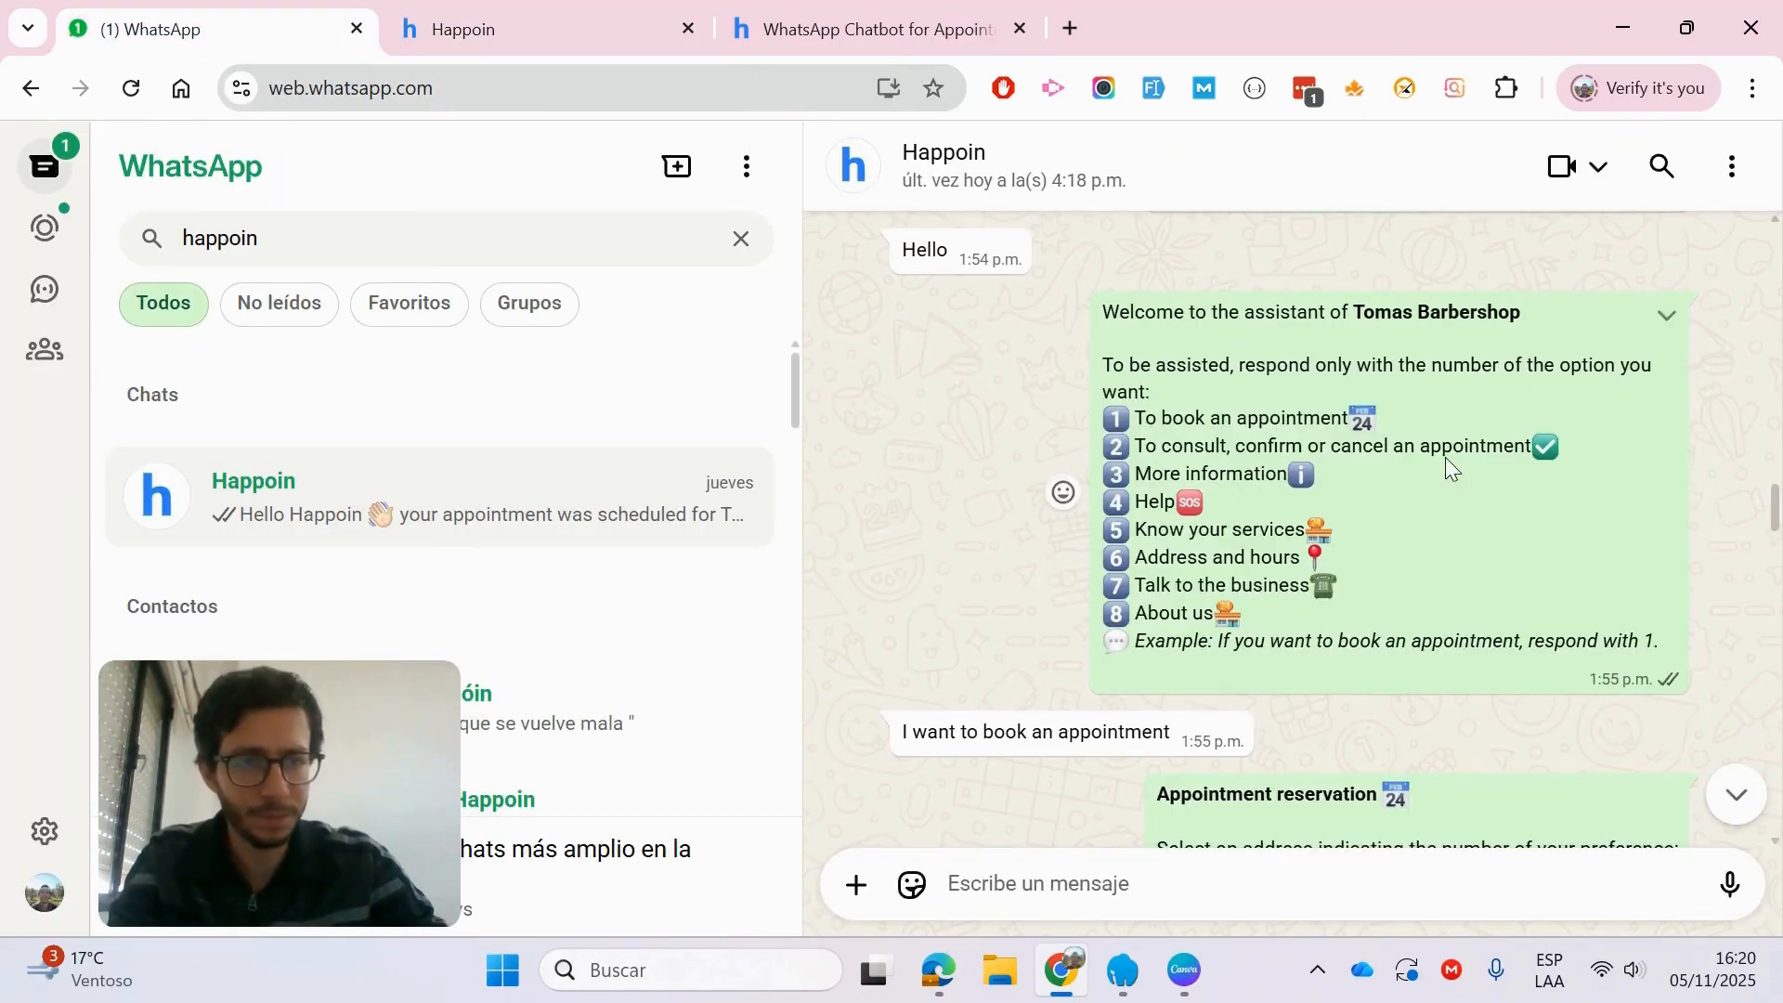
scroll(1446, 454, down, 2)
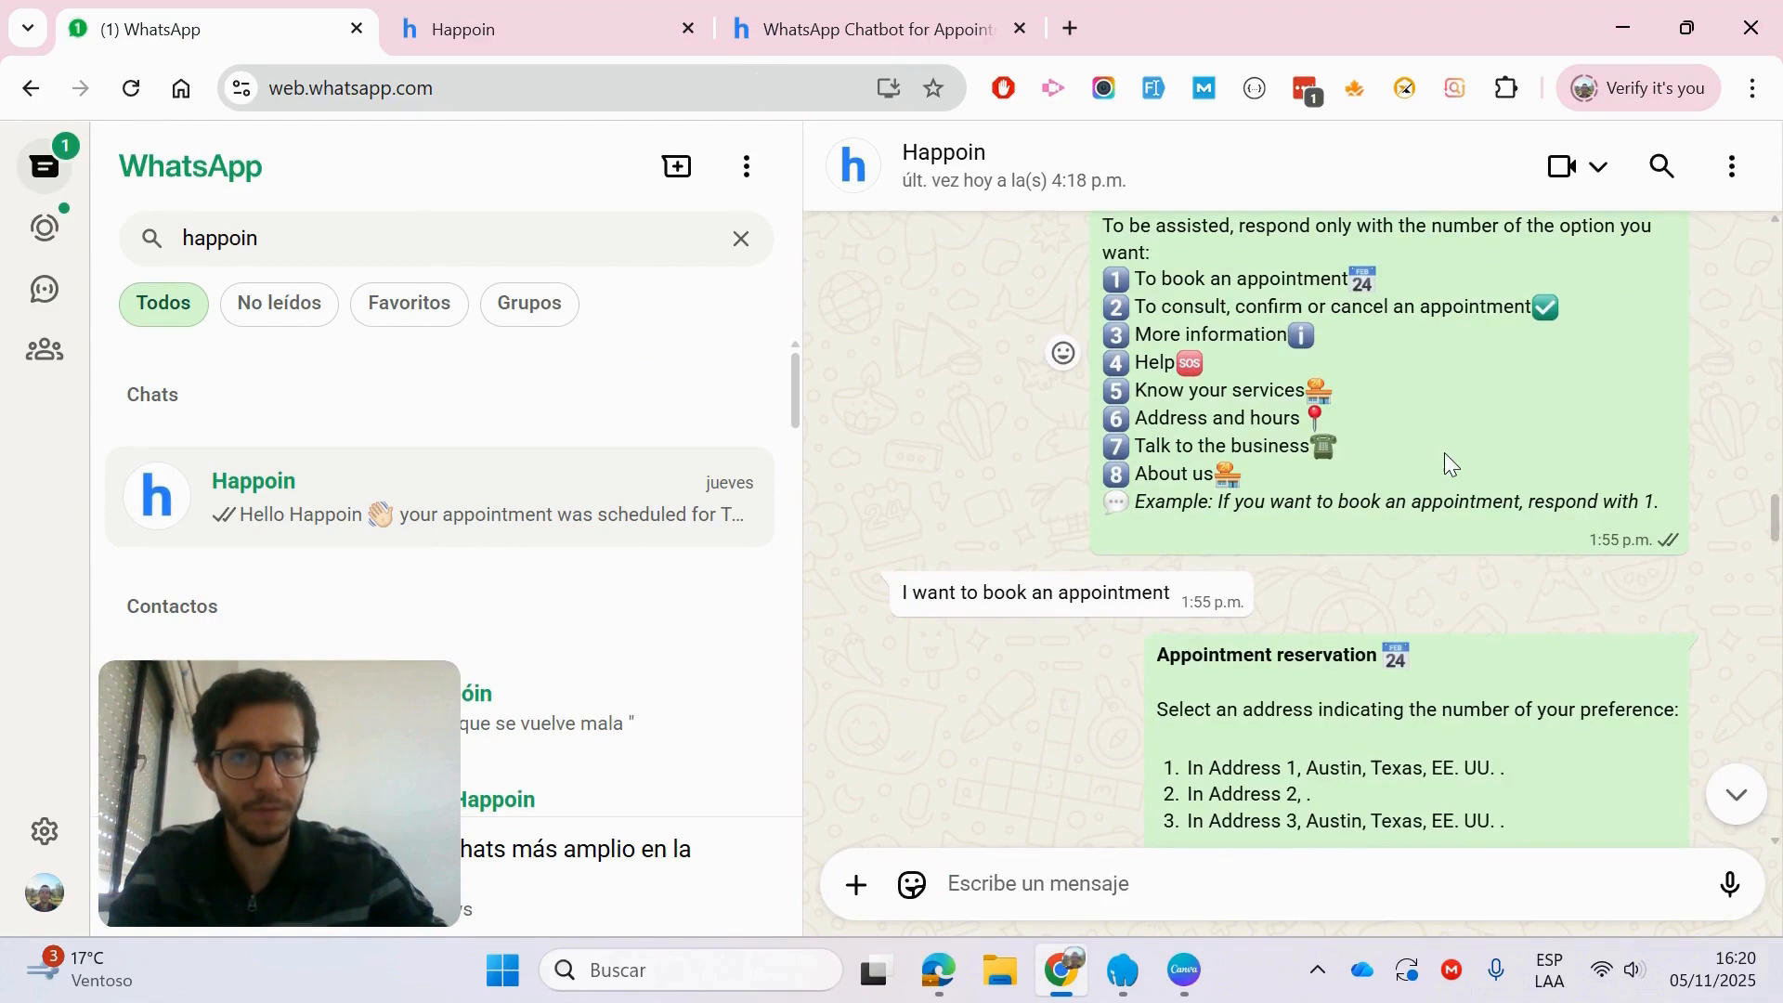
scroll(1445, 453, down, 2)
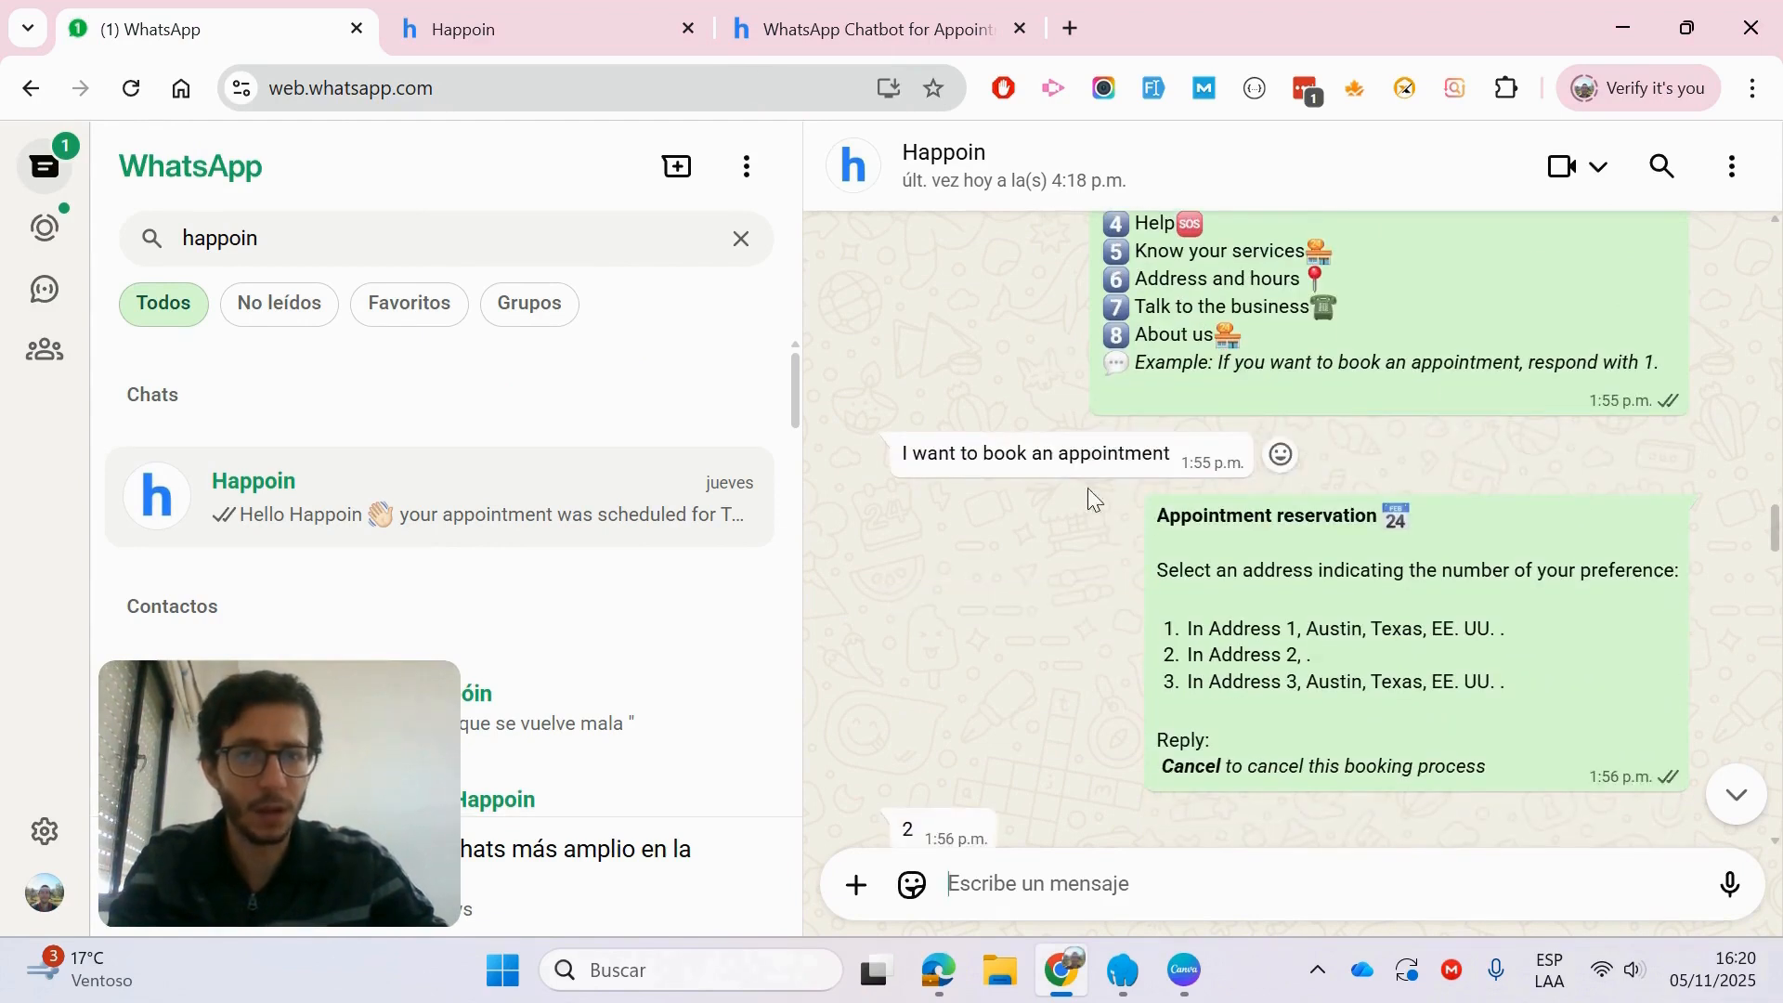
Step: Return to Happoin, collapse the welcome section, expand Command 1 for booking, and compare its keywords with the booking request in WhatsApp
click(510, 25)
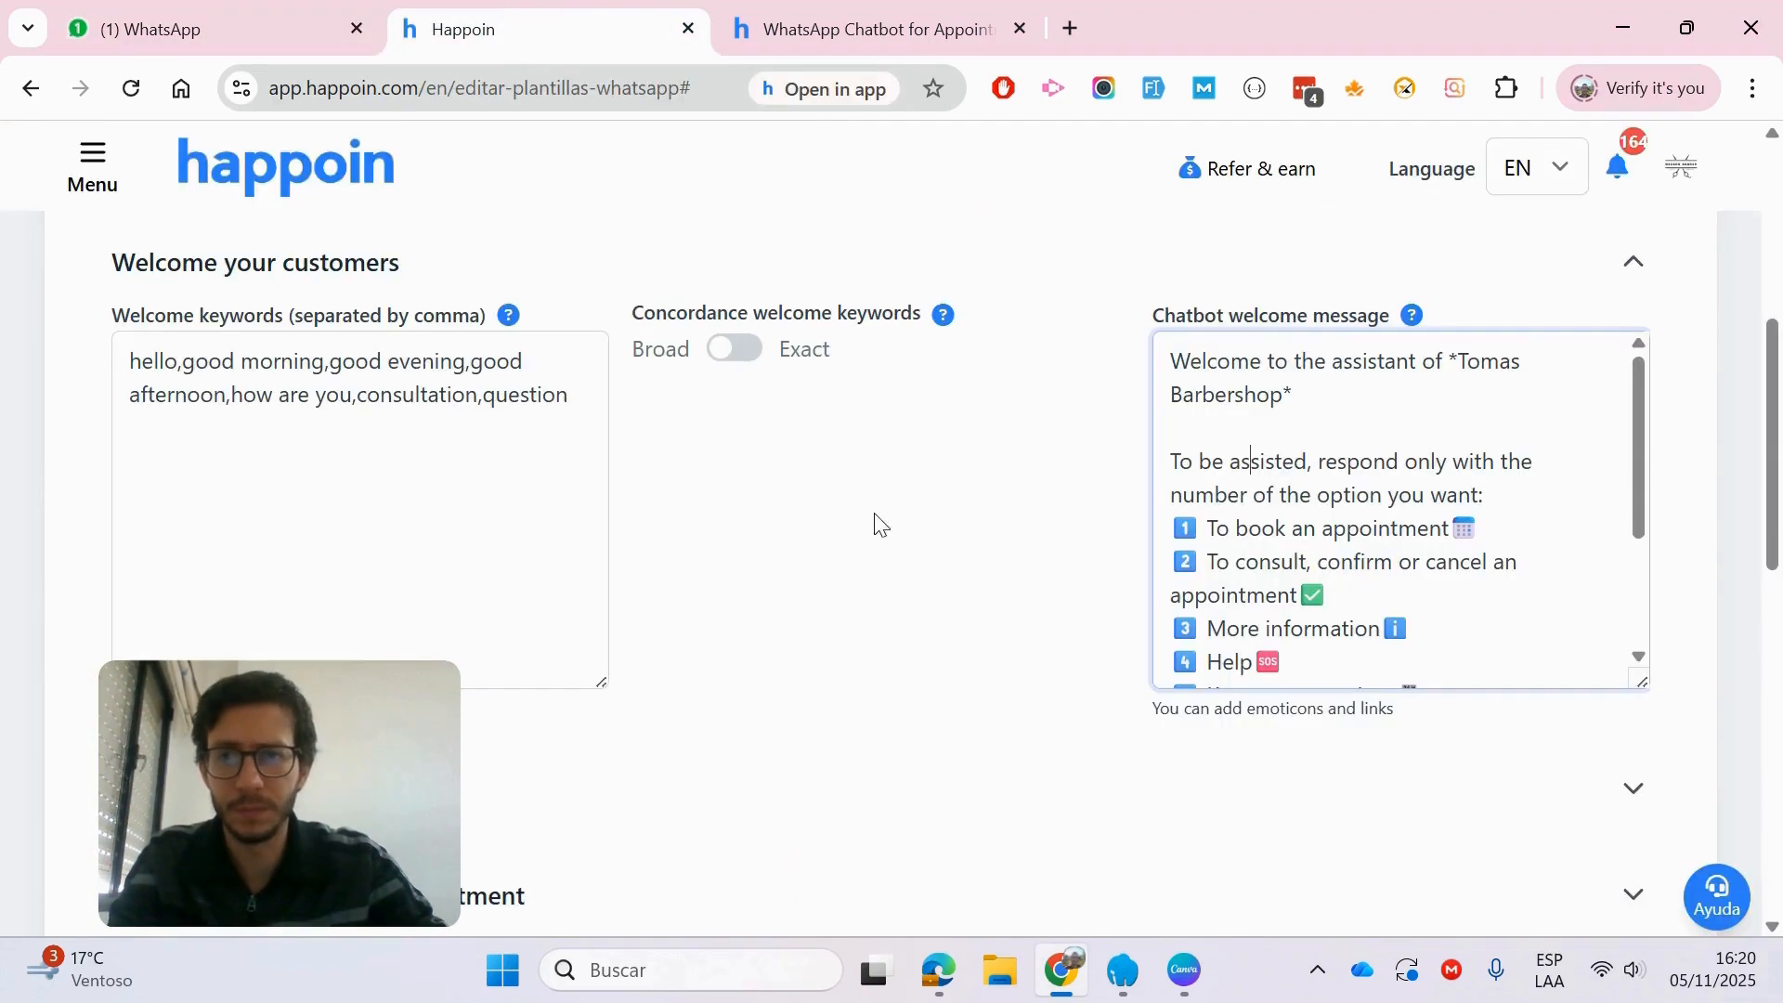
click(1089, 284)
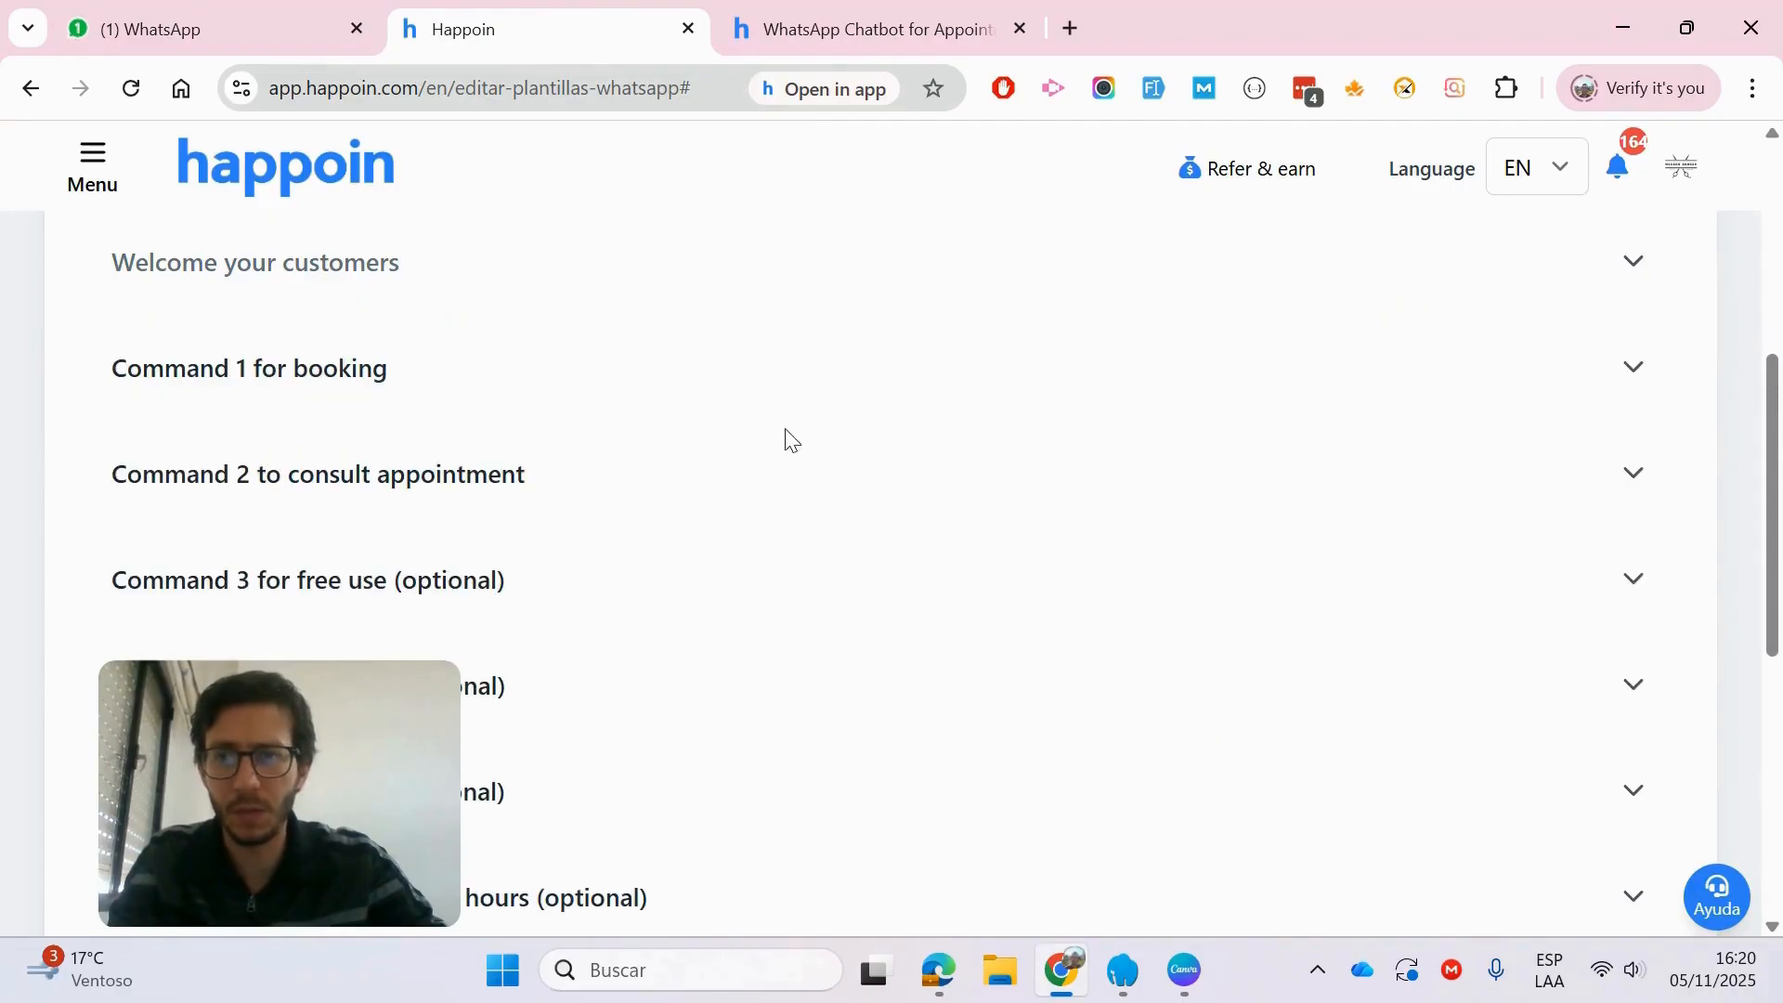
click(426, 380)
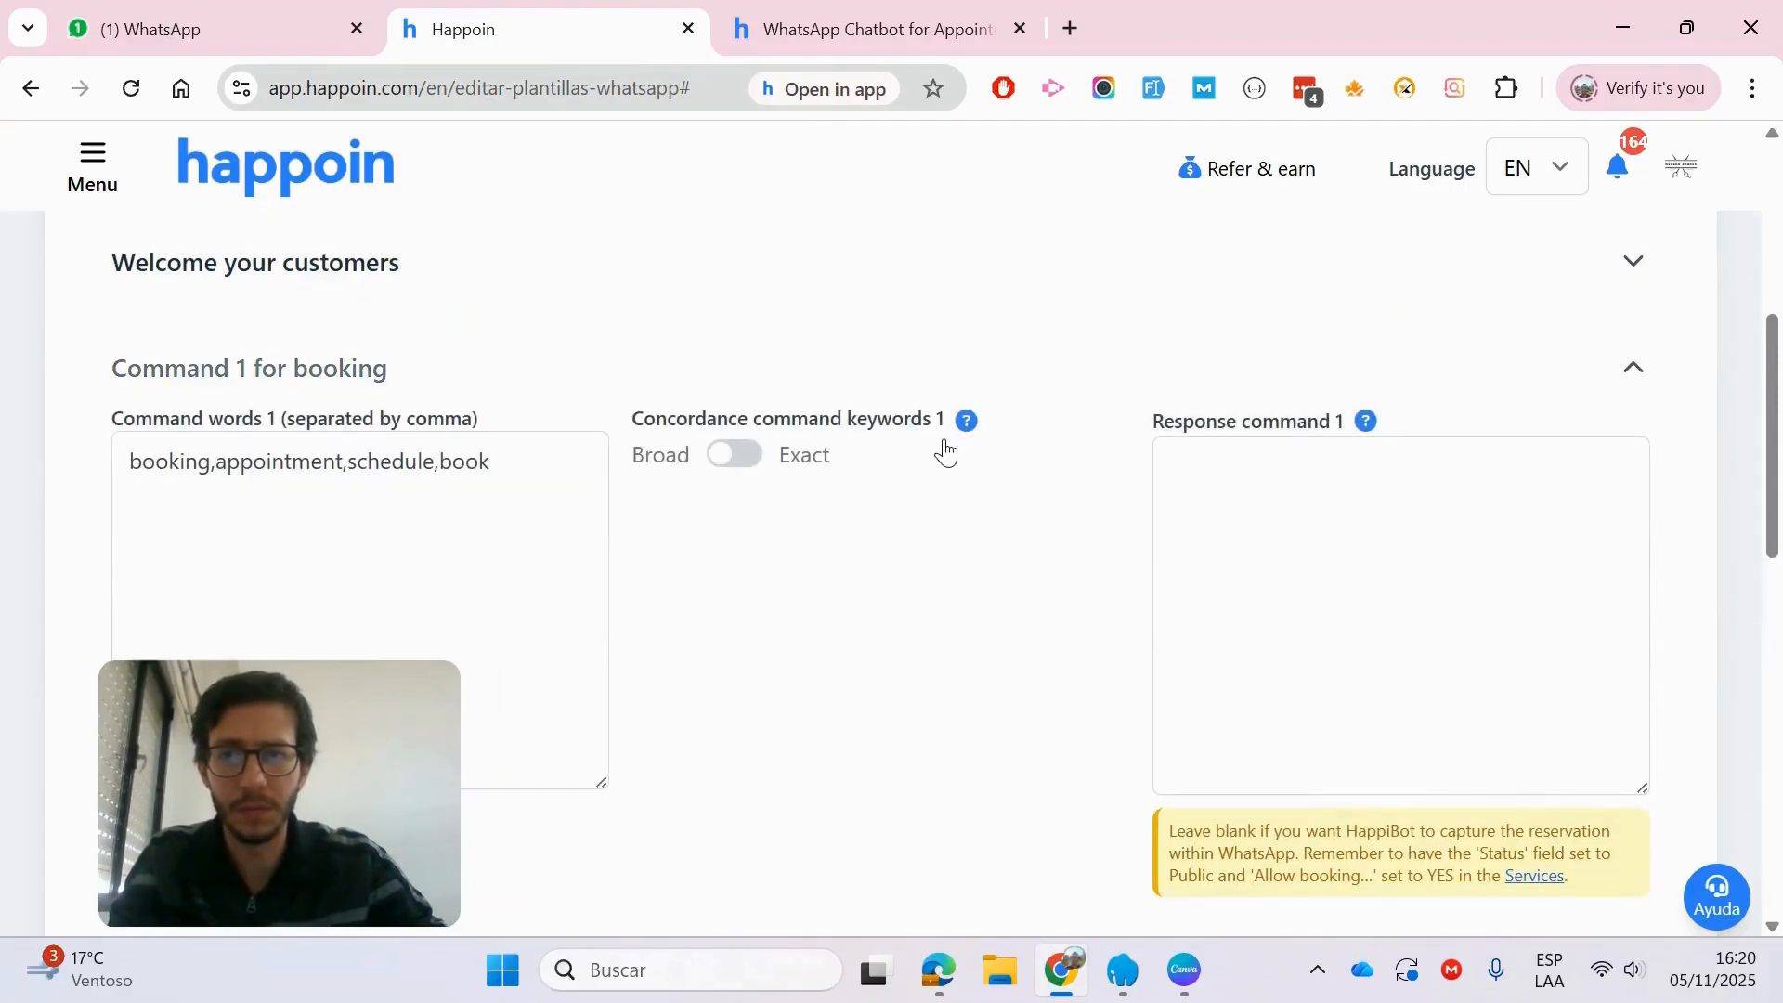
click(284, 13)
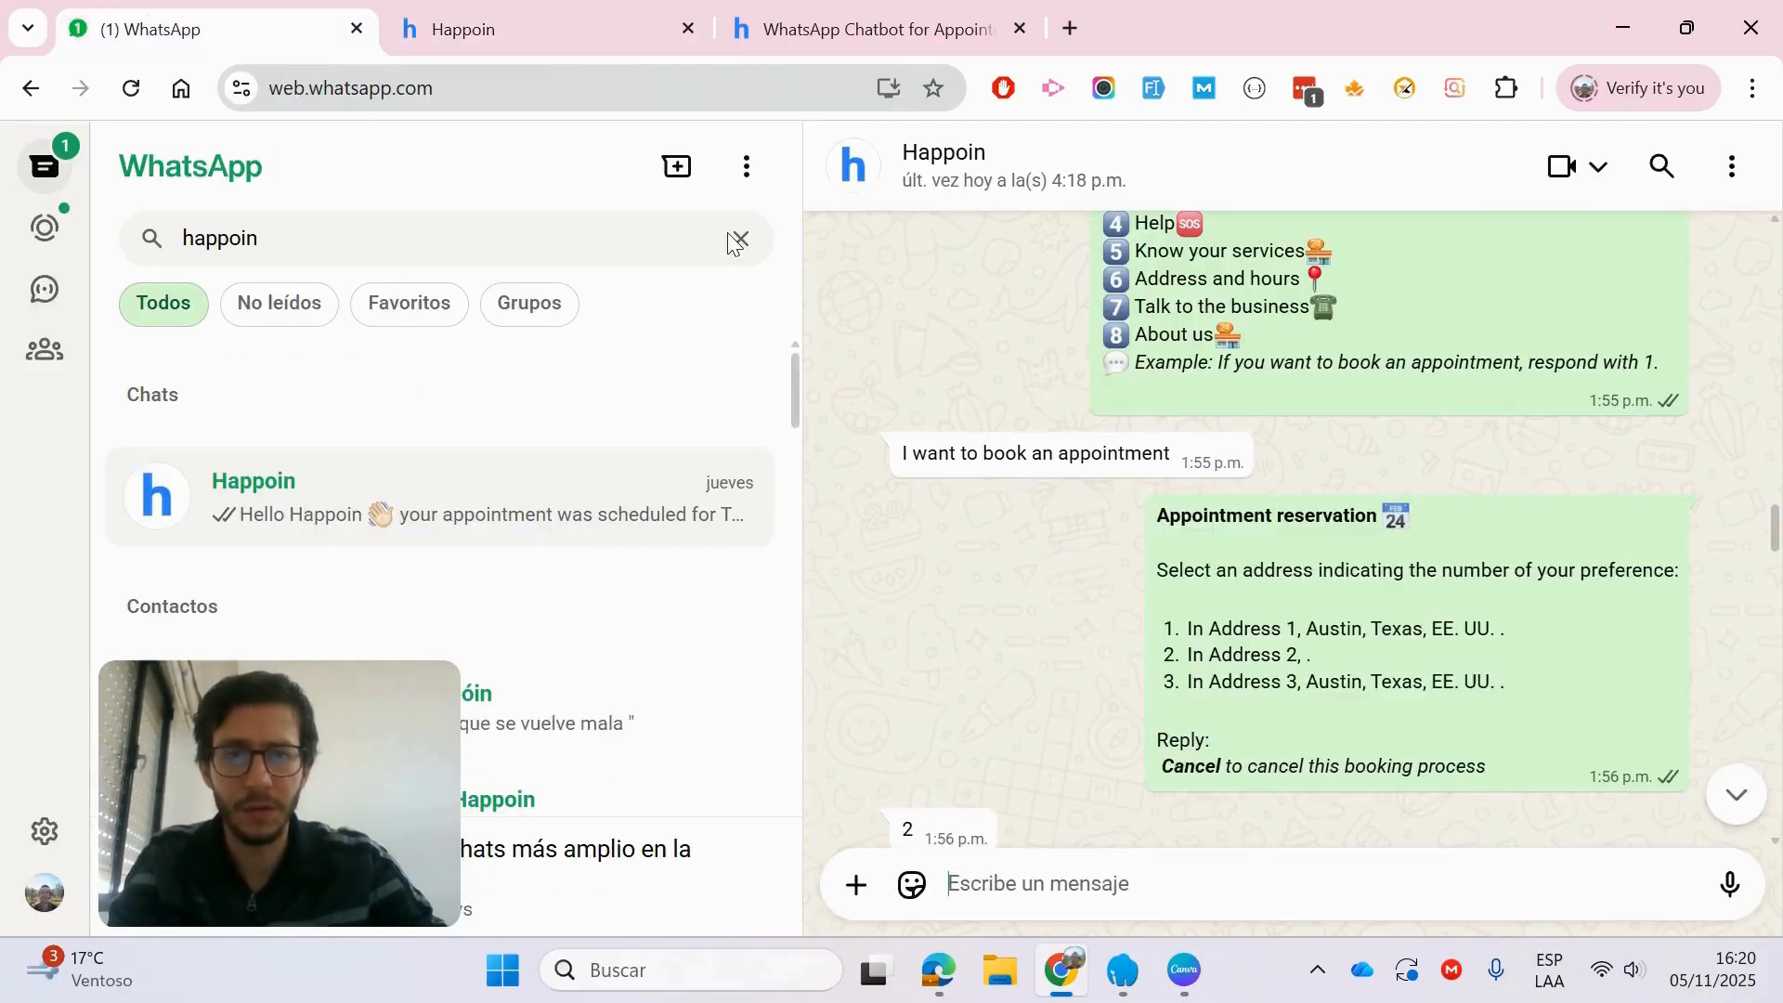
click(530, 11)
click(262, 41)
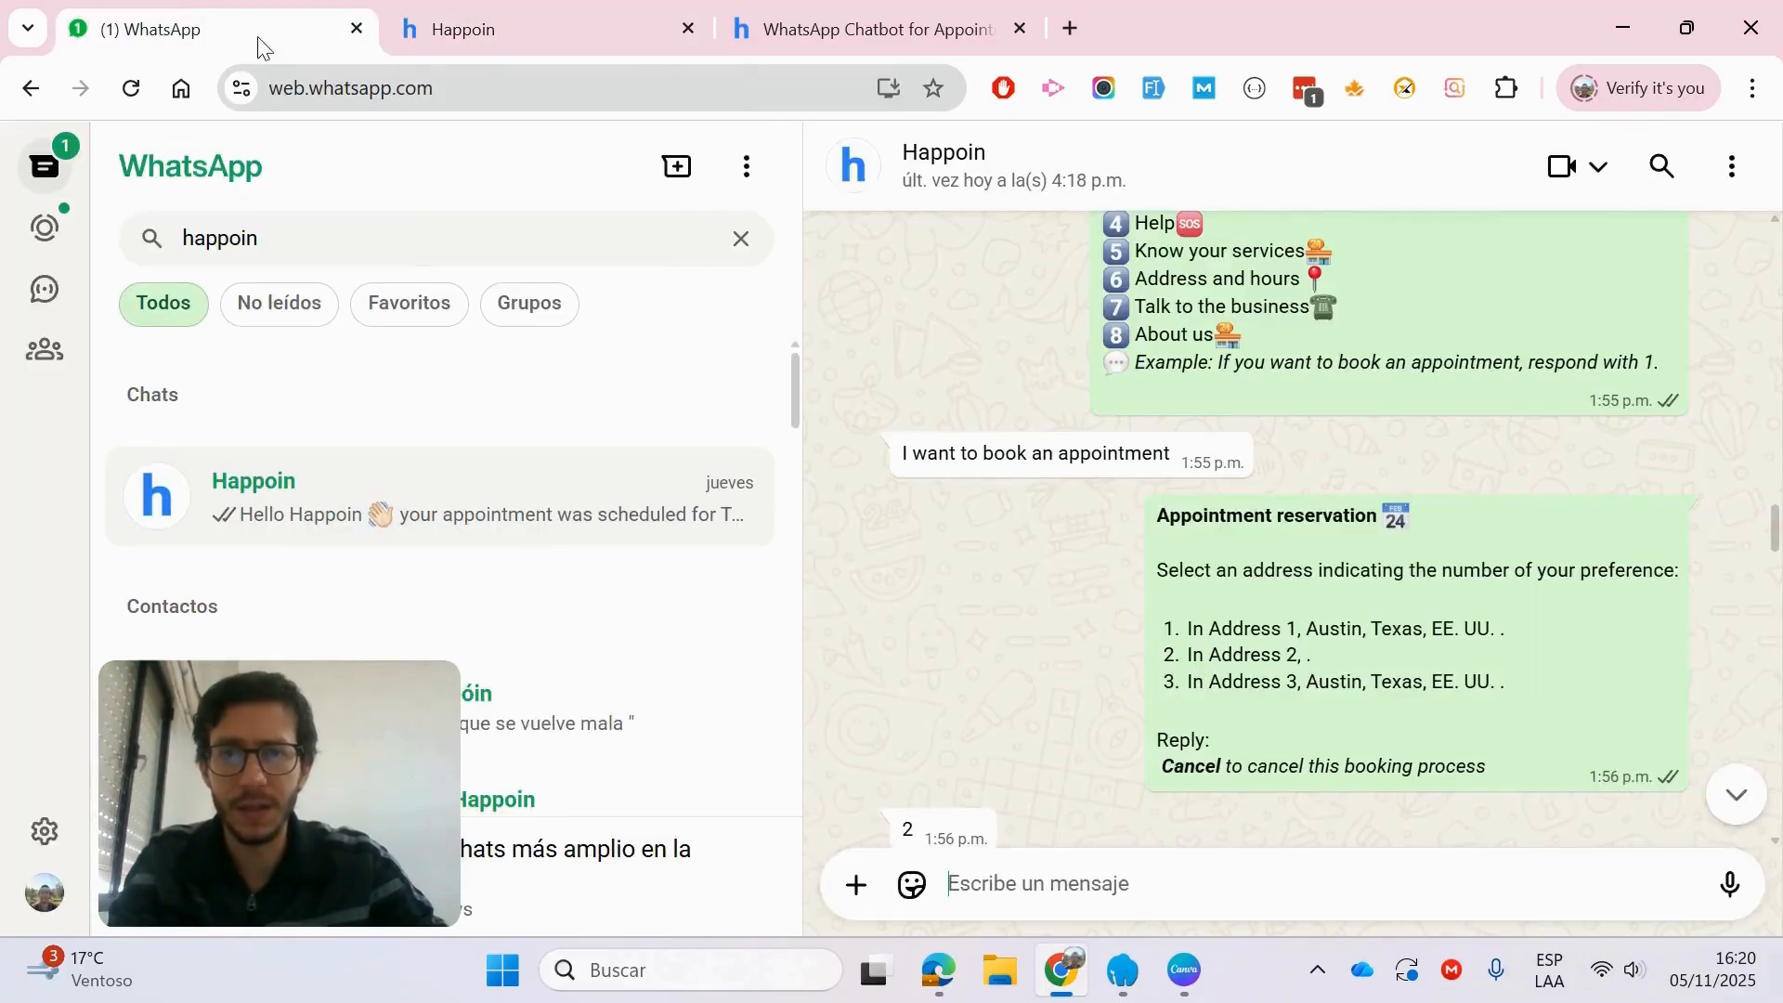
click(479, 25)
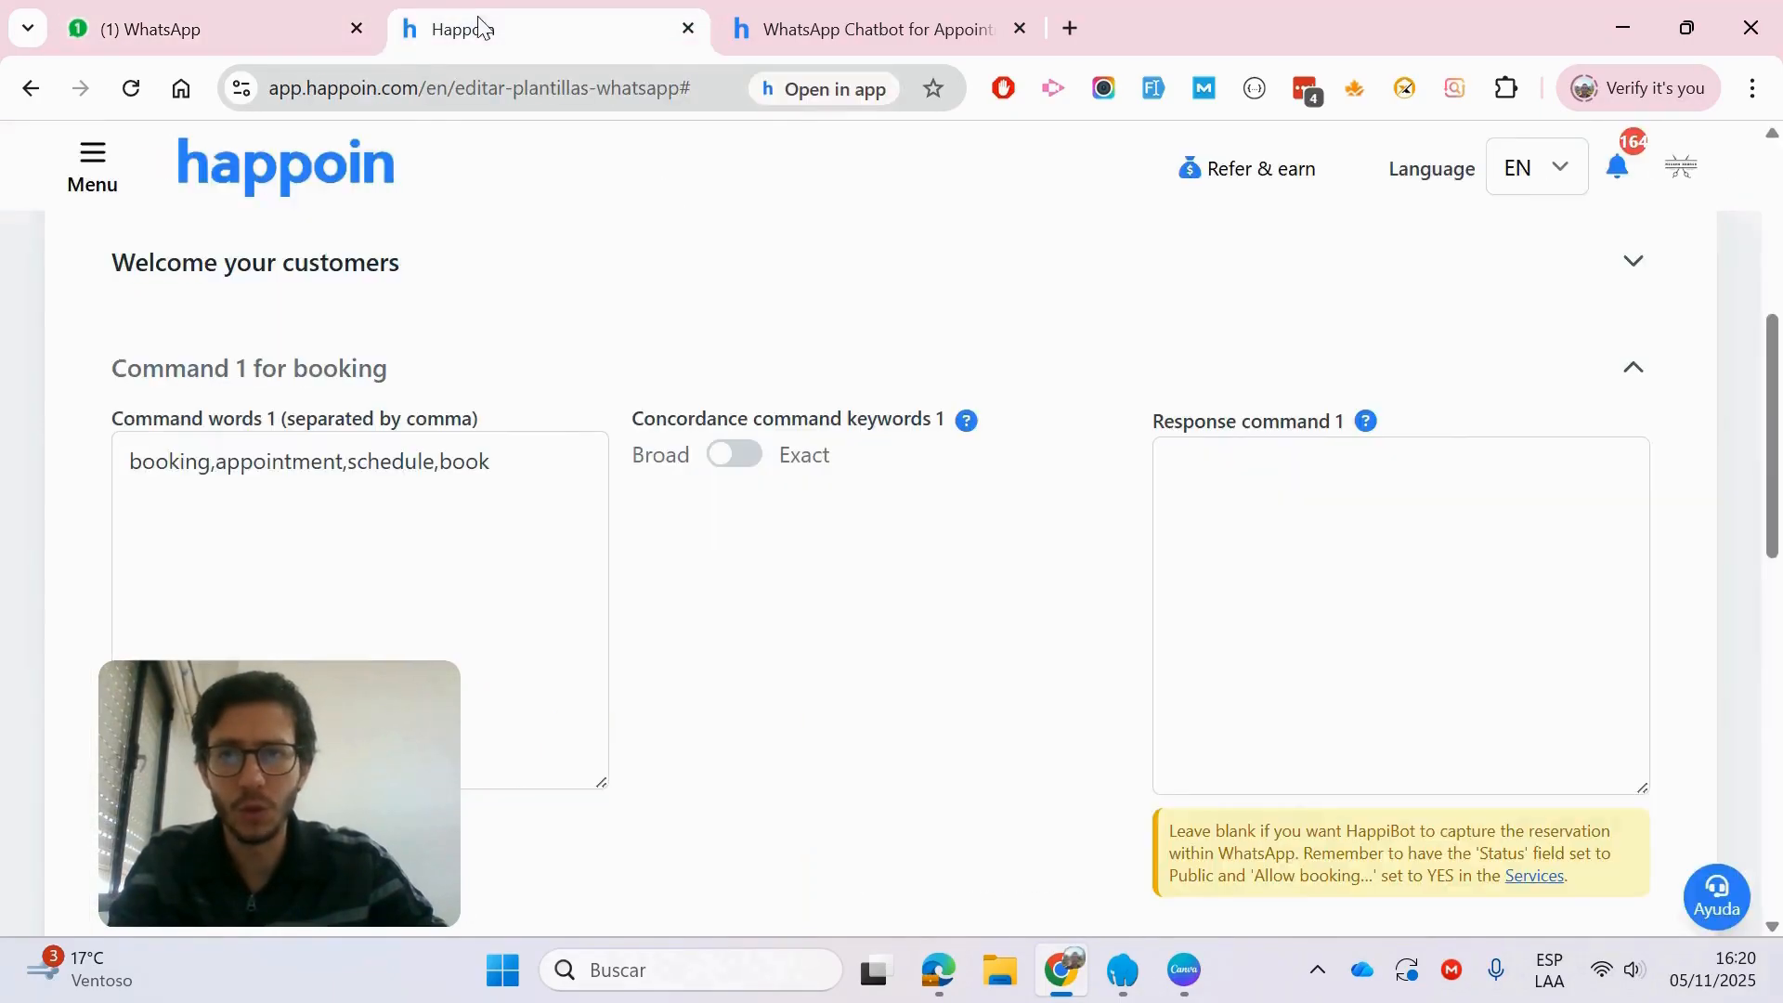
Step: Review the address selection message and the customer's numbered reply in the WhatsApp chat, and return to Happoin
click(188, 37)
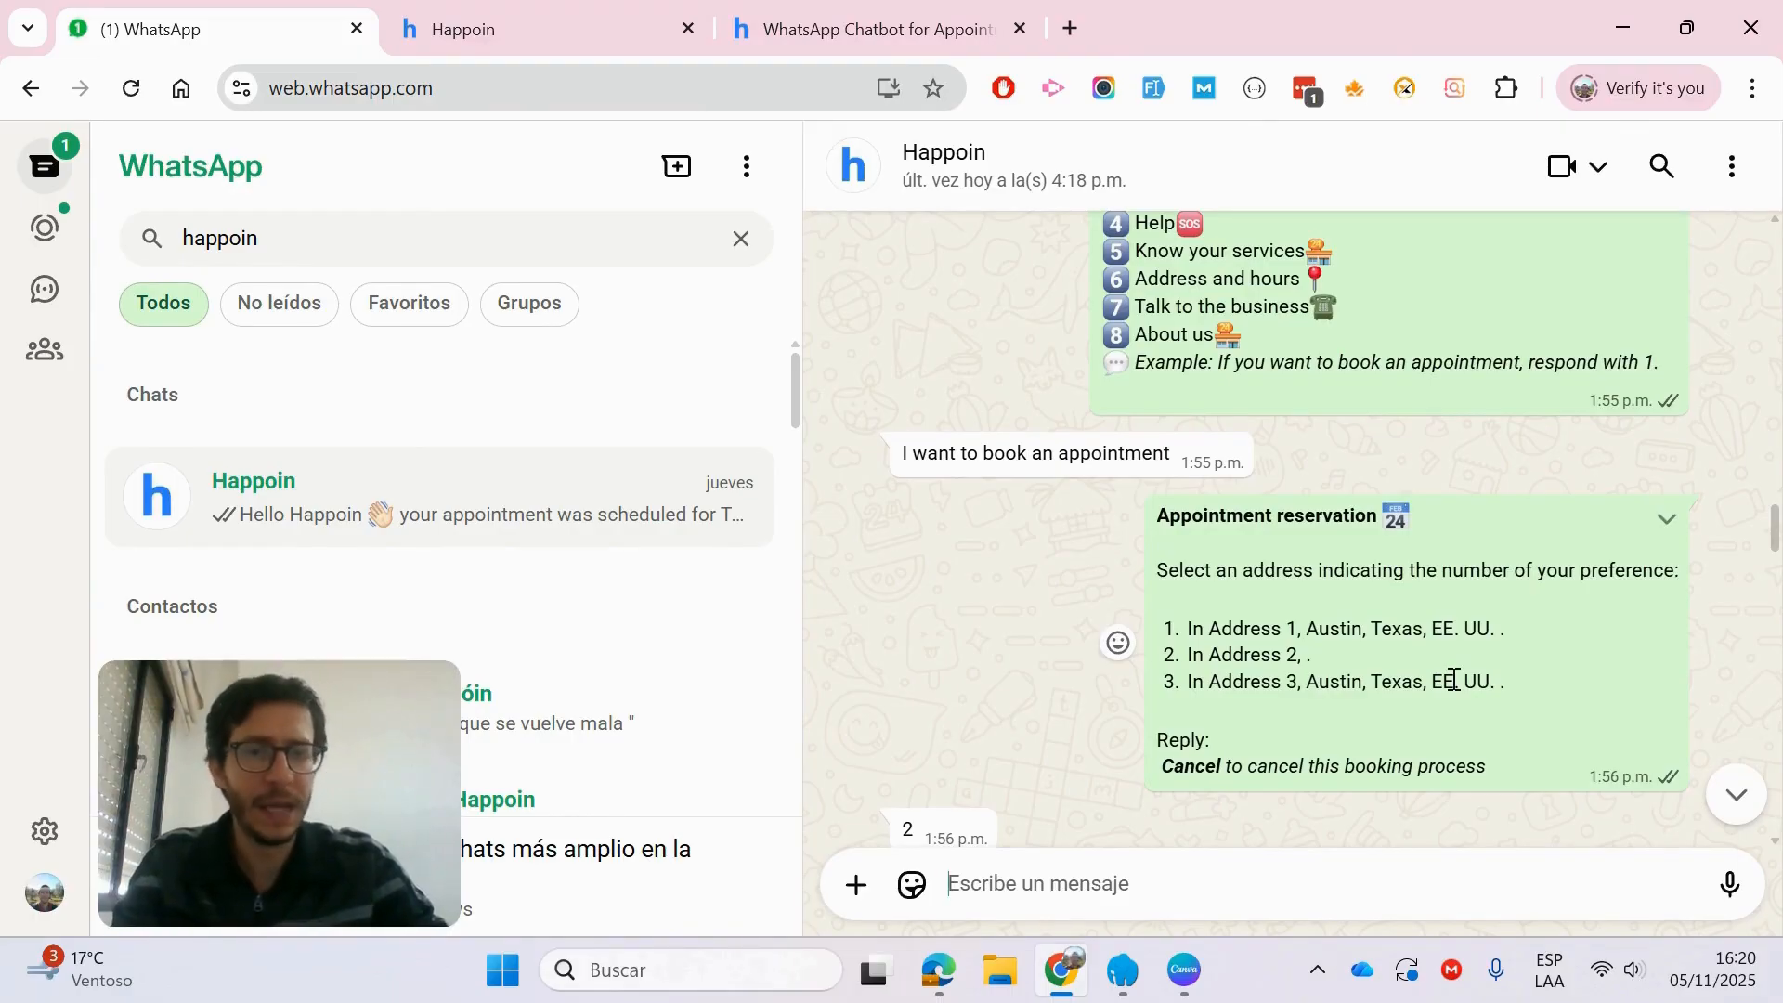
scroll(1453, 681, down, 1)
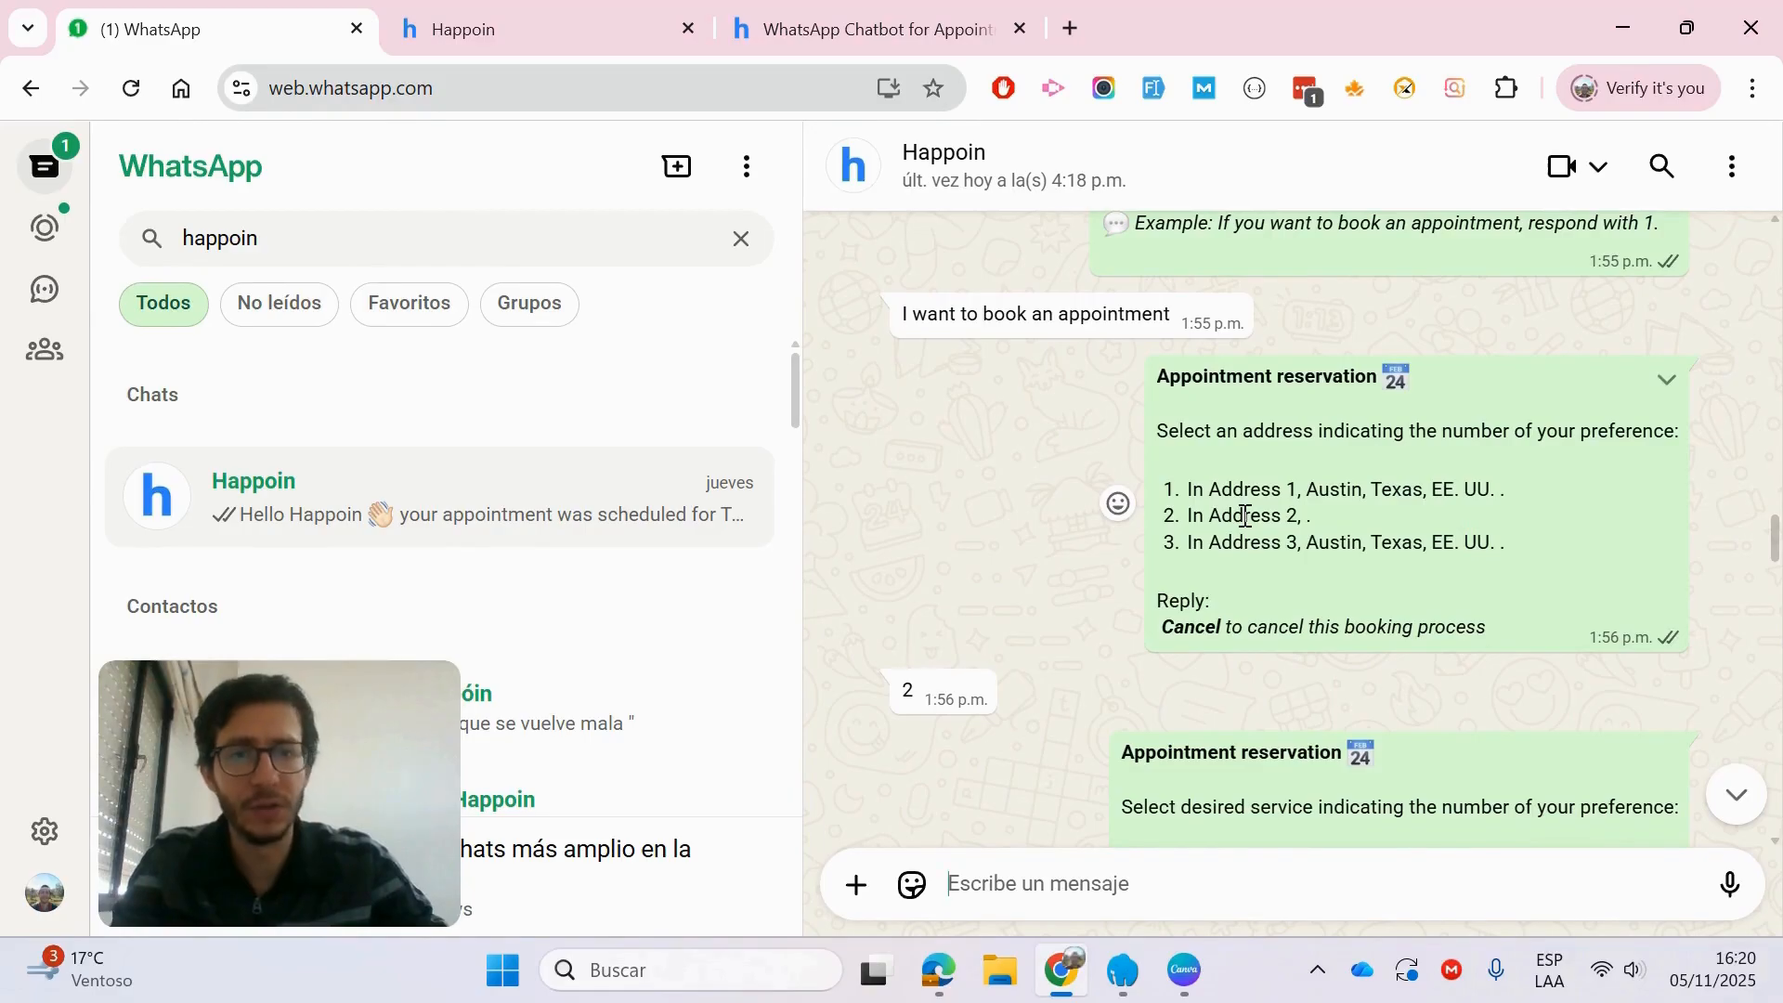
click(605, 11)
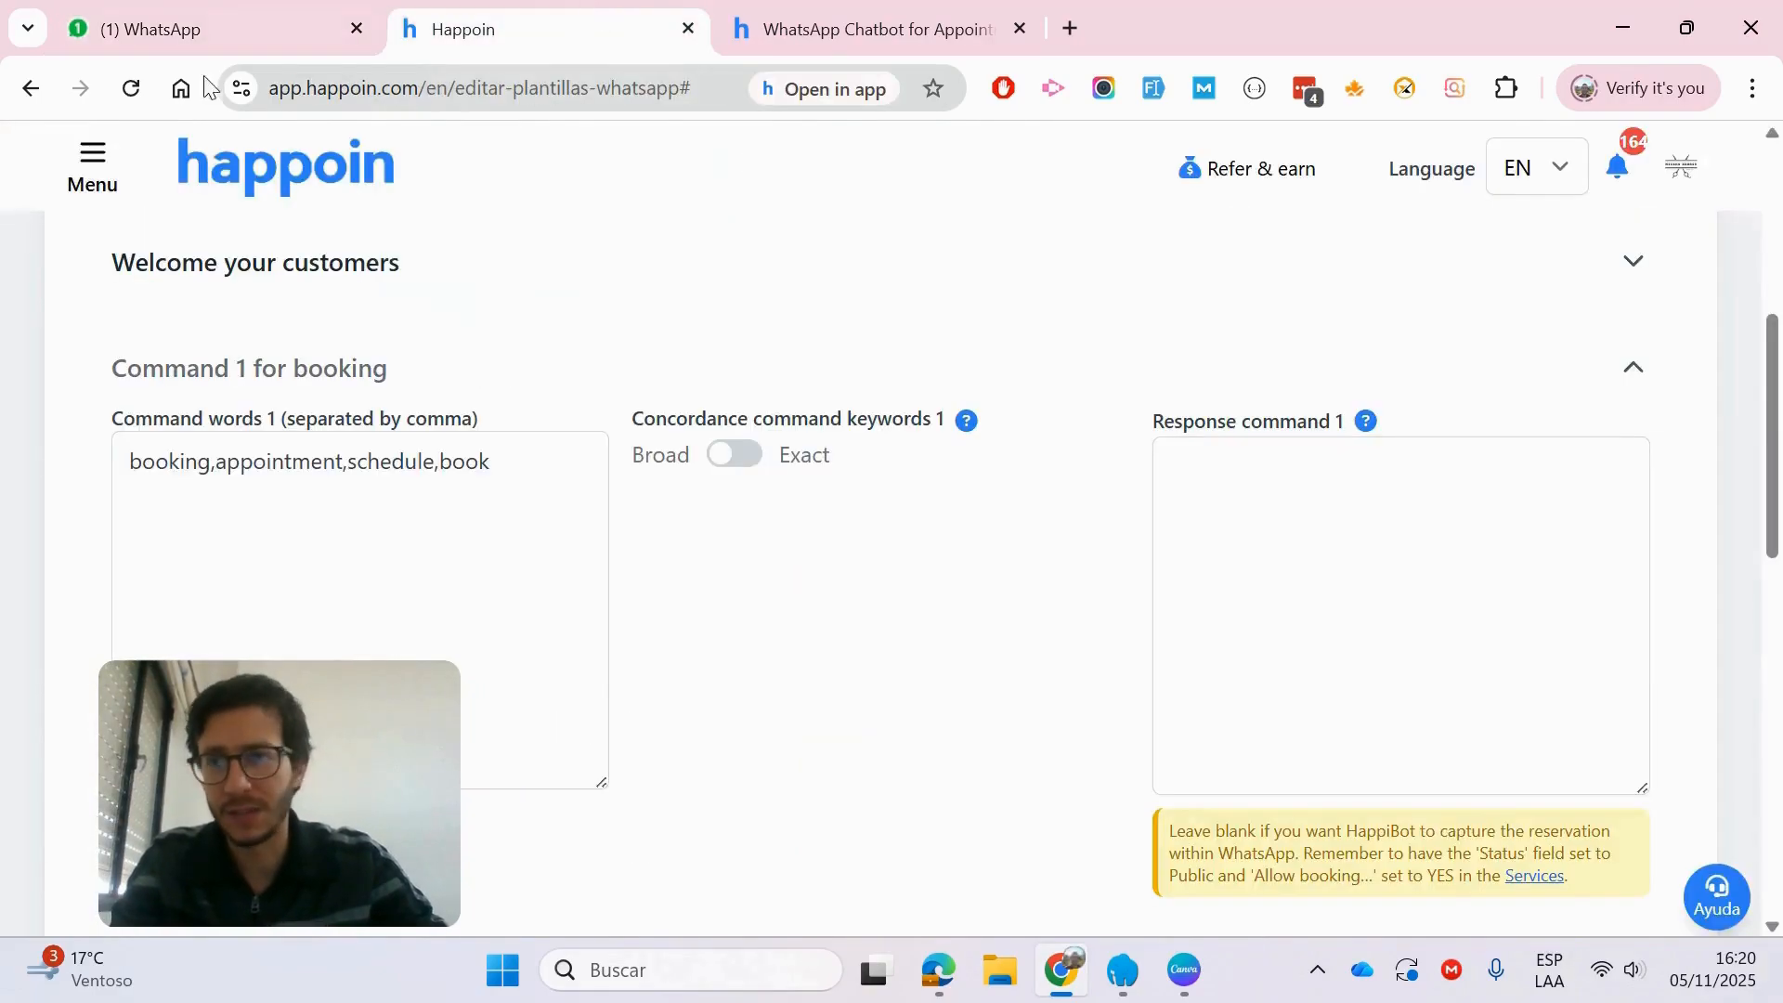
Step: Locate the Addresses and hours entry in Happoin's main navigation, compare it with the WhatsApp address options, and close the navigation
click(91, 167)
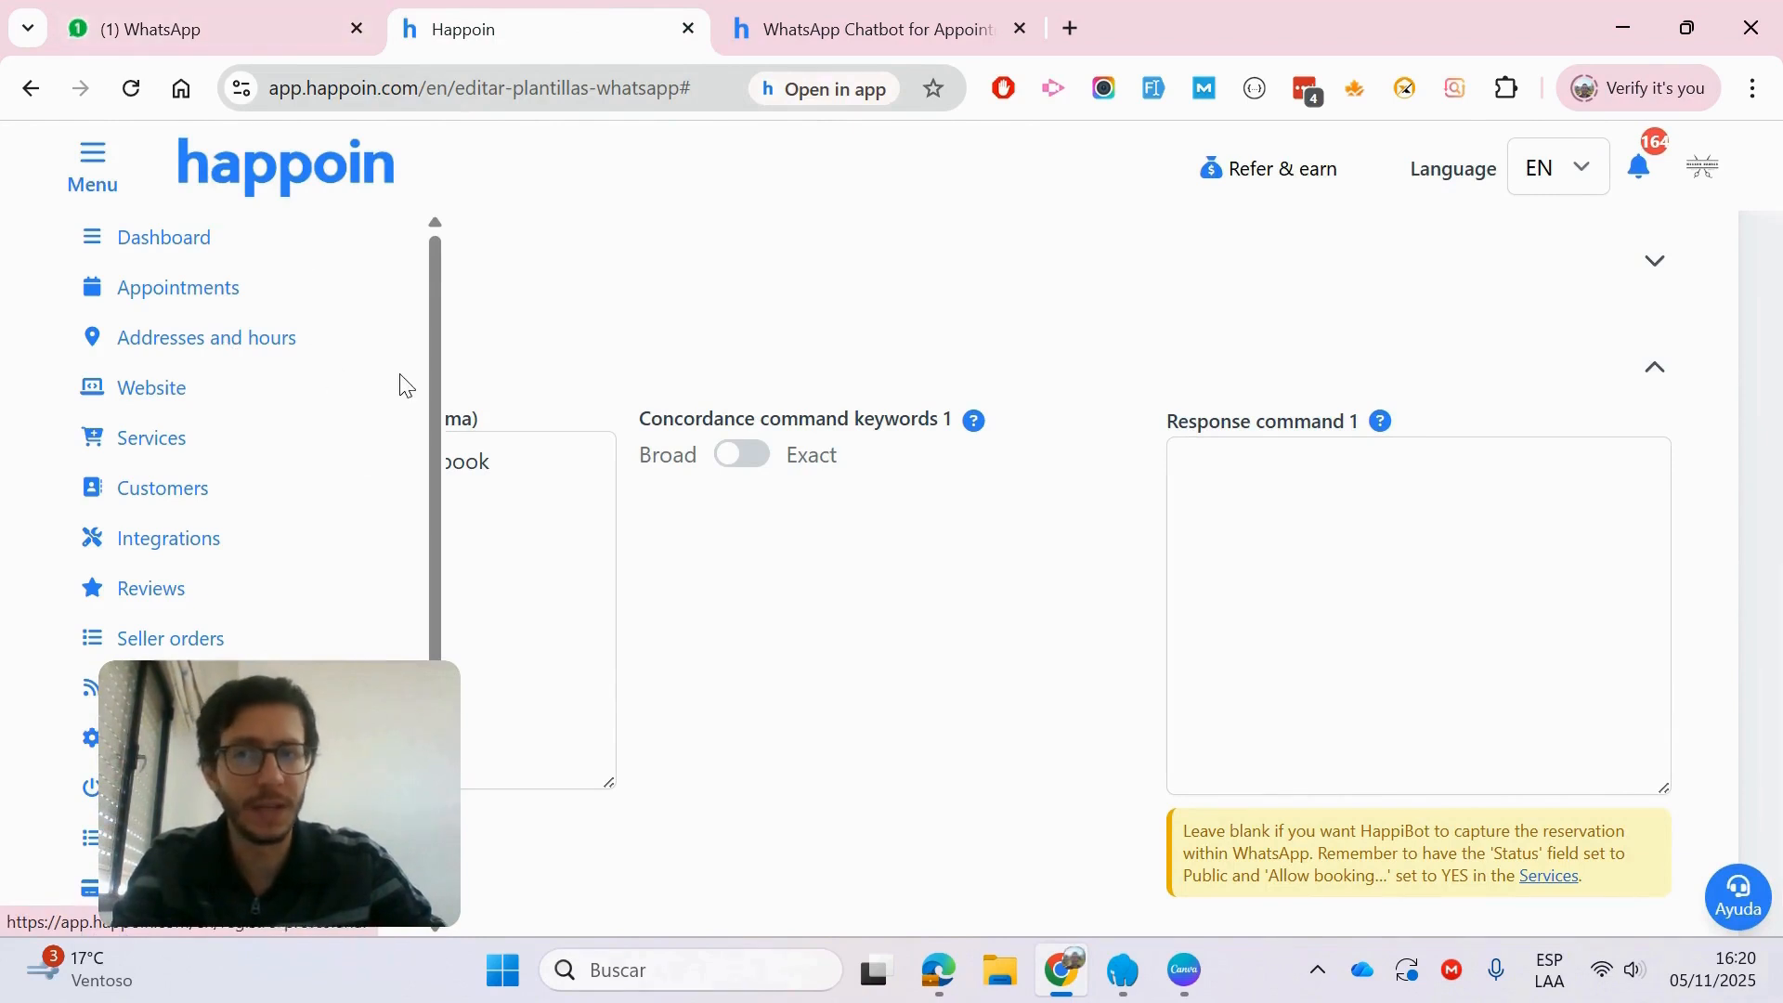
click(269, 13)
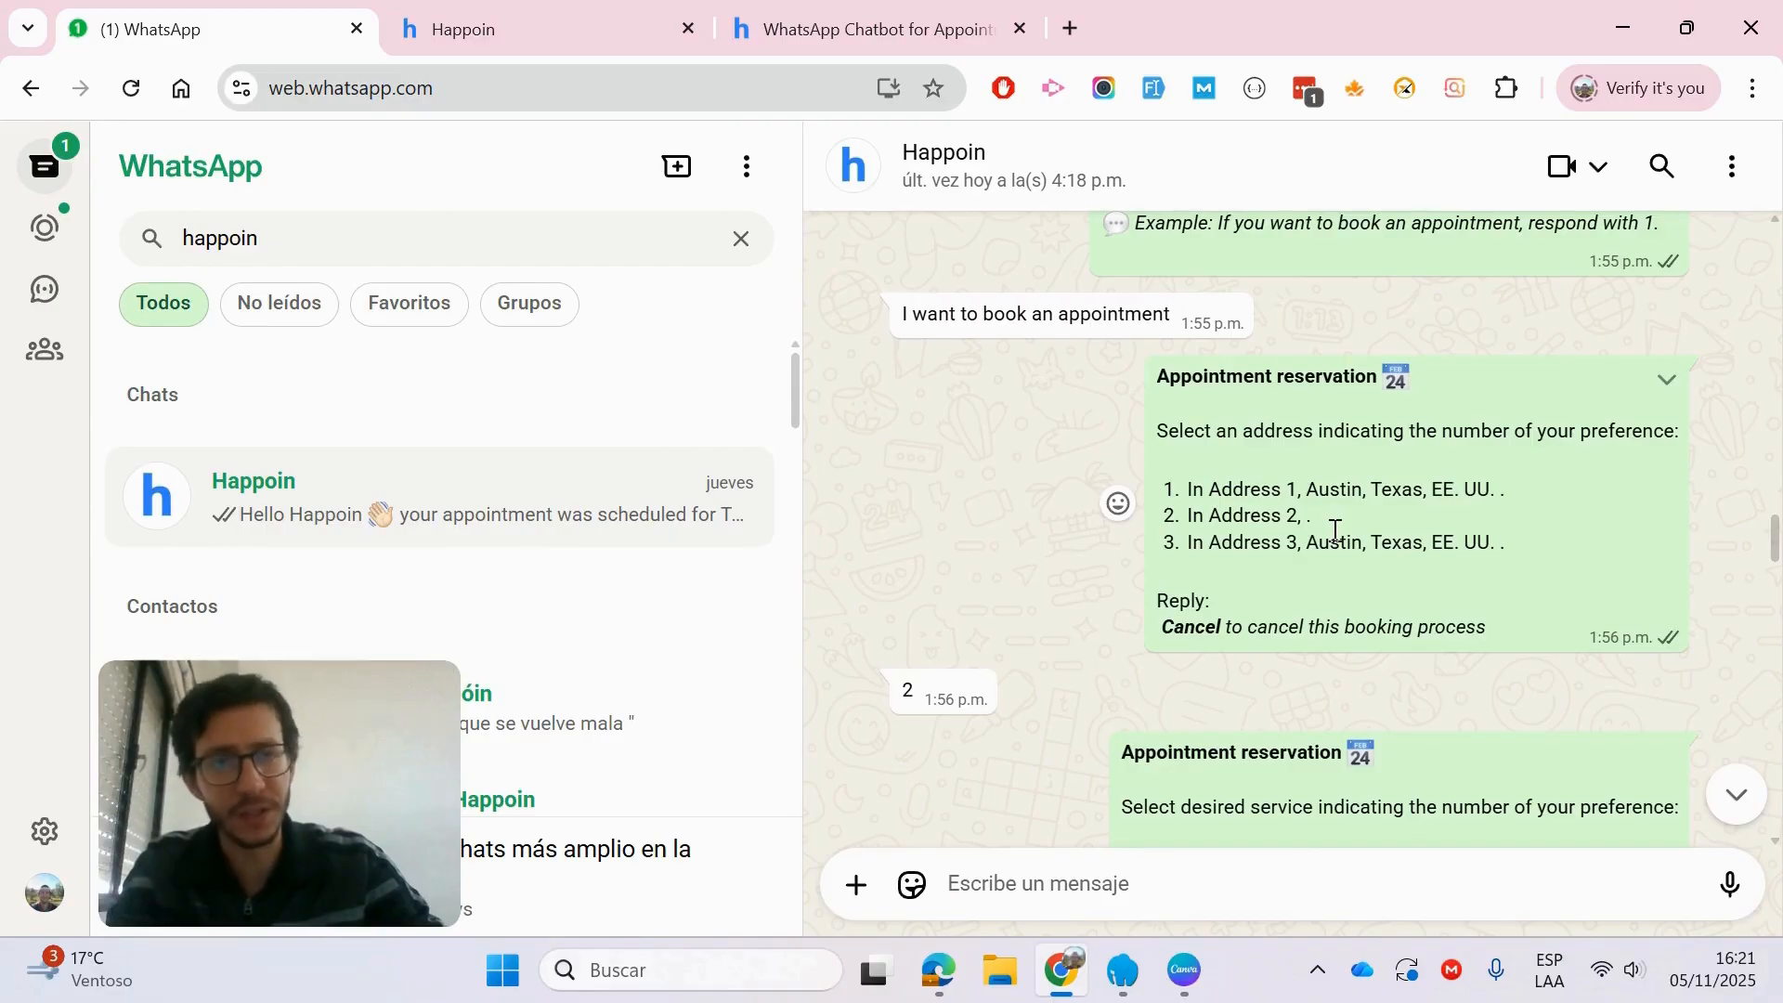
click(610, 37)
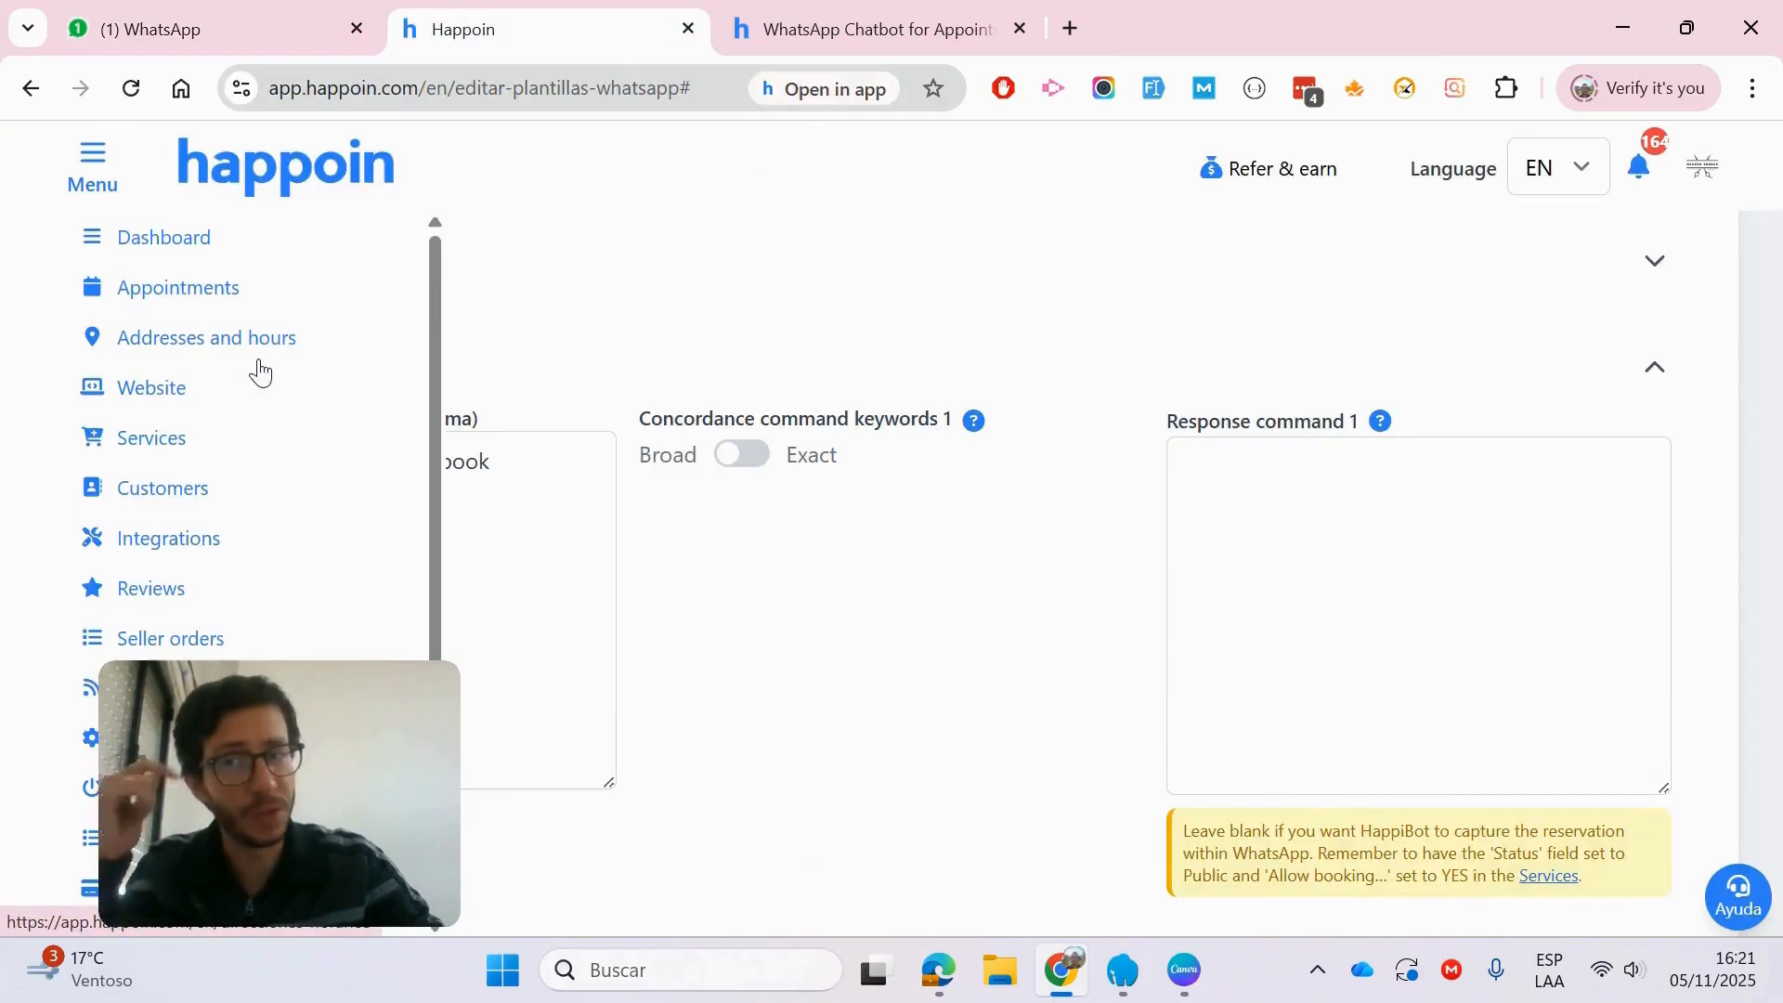
click(102, 175)
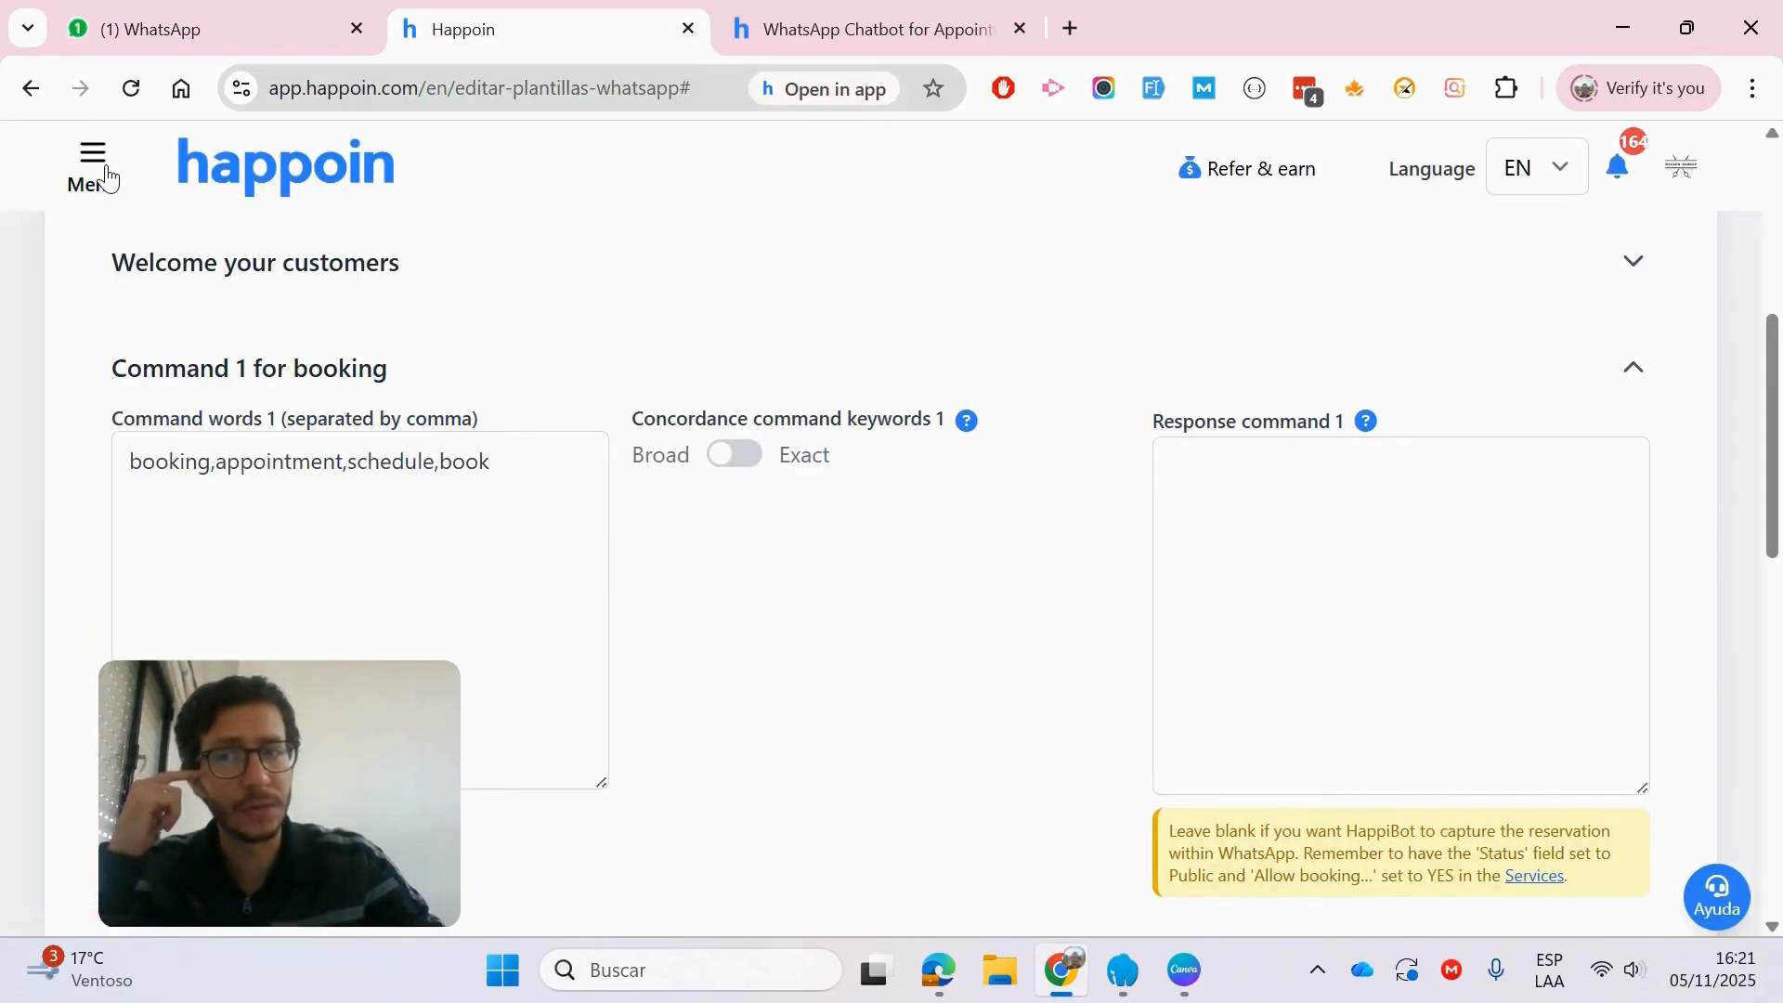
Step: Switch to the WhatsApp chat and review the service selection message that follows the customer's address choice
click(188, 24)
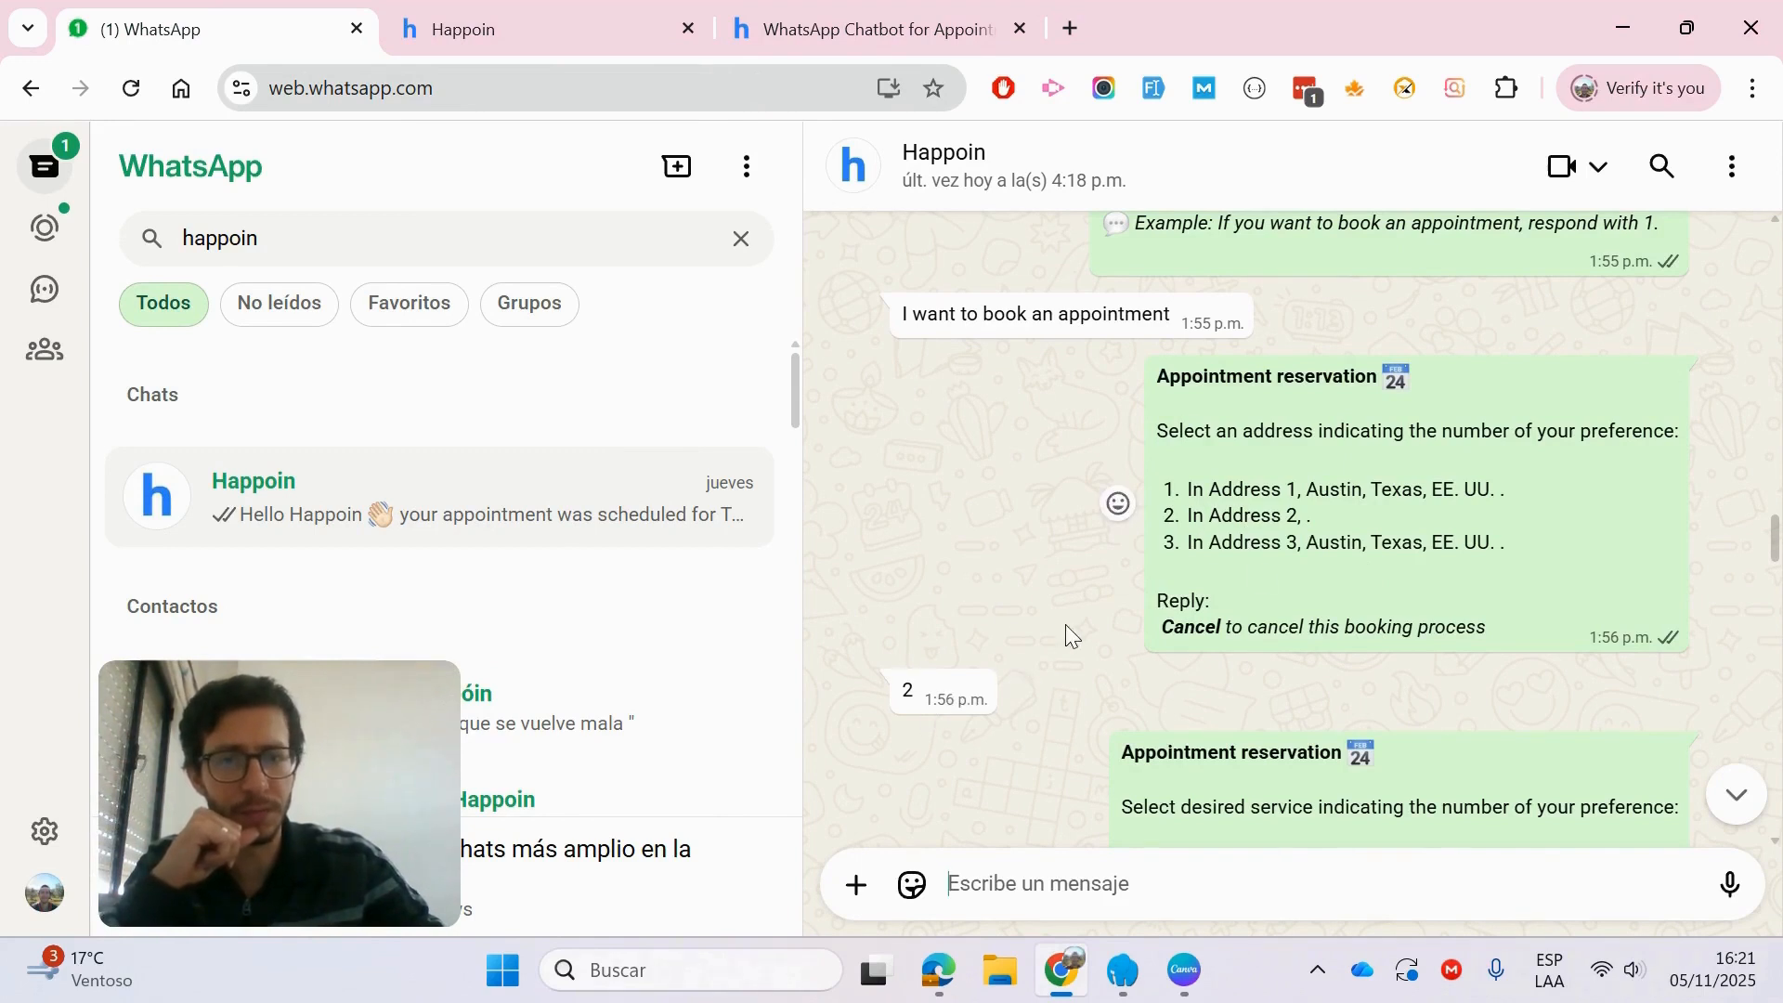
scroll(1067, 624, down, 2)
scroll(1139, 555, down, 2)
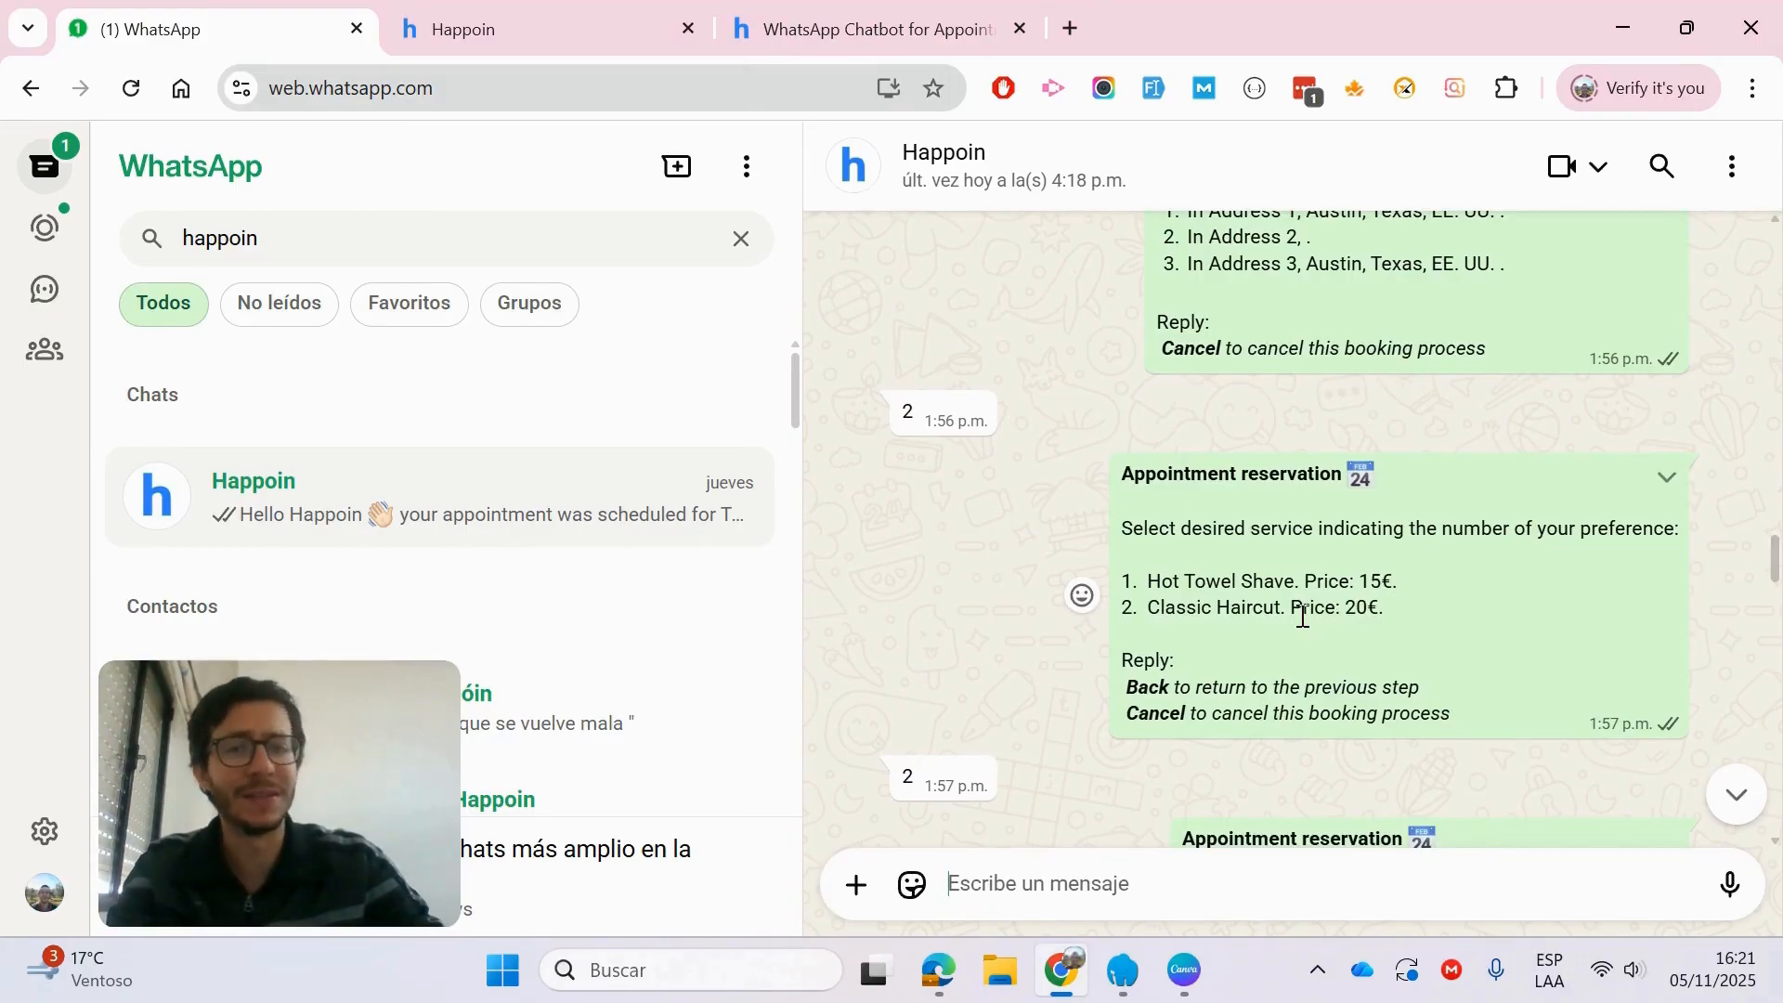
Step: Return to Happoin, open the Services page in a new browser tab, and examine the list of services
click(595, 17)
click(110, 168)
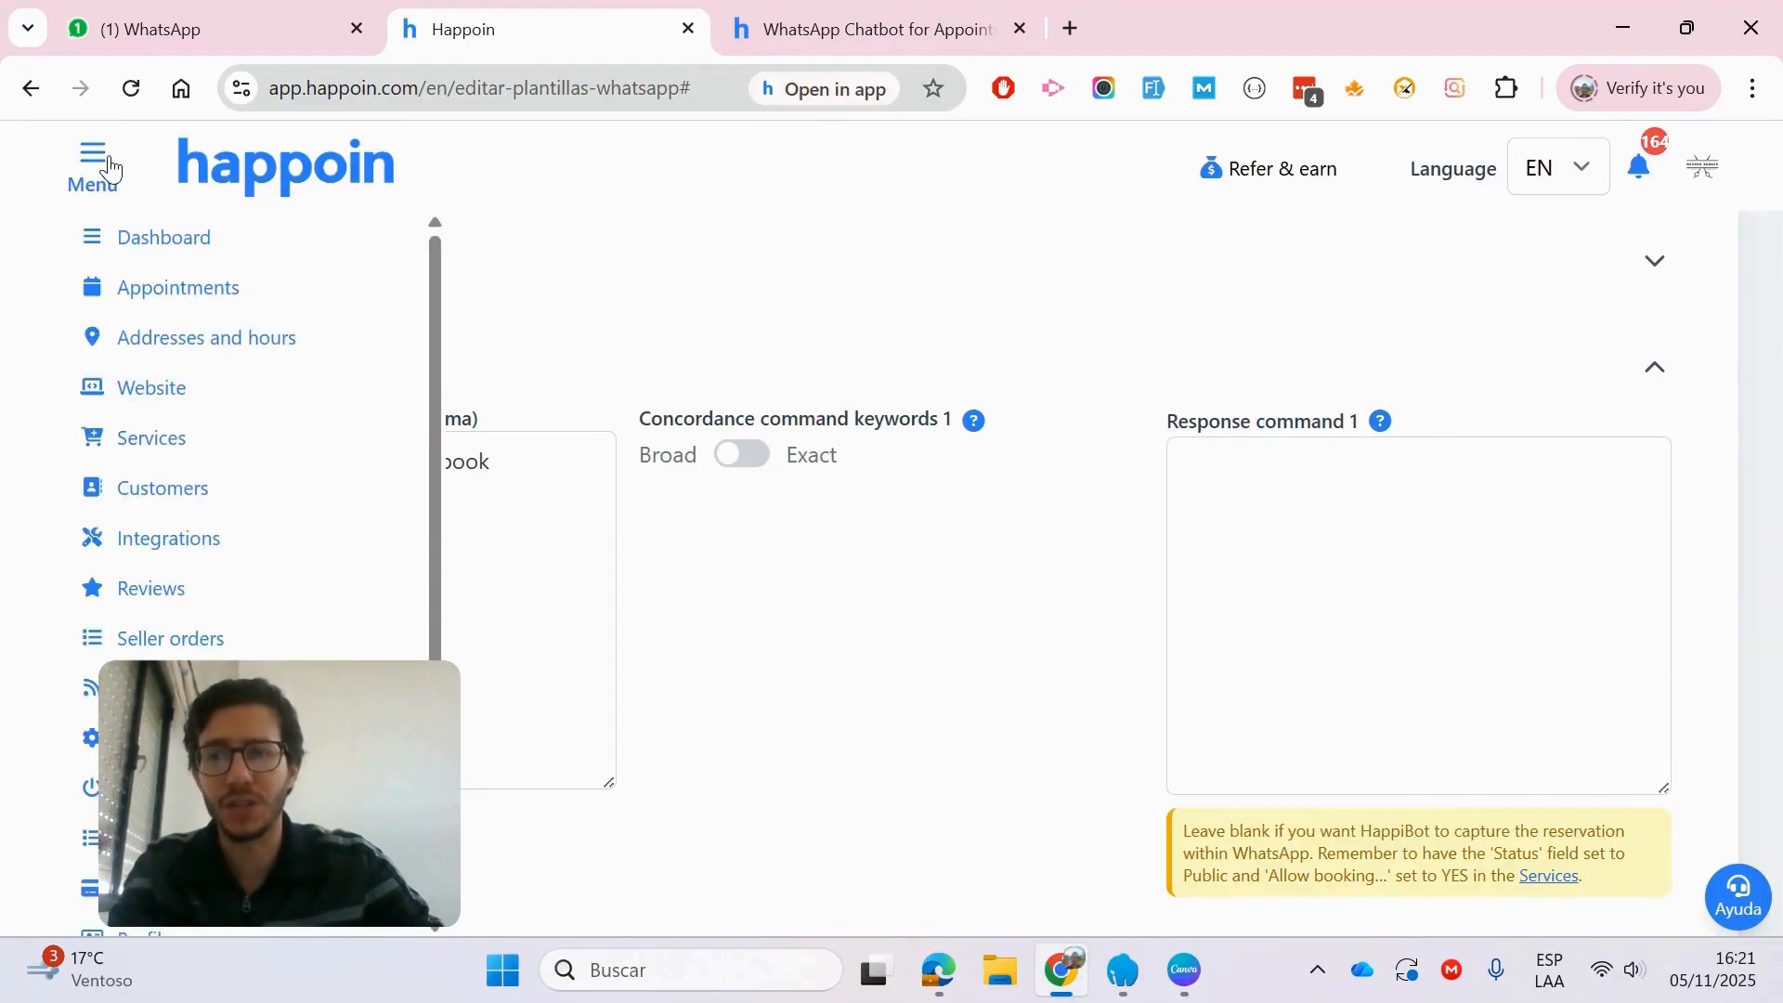
right_click(181, 452)
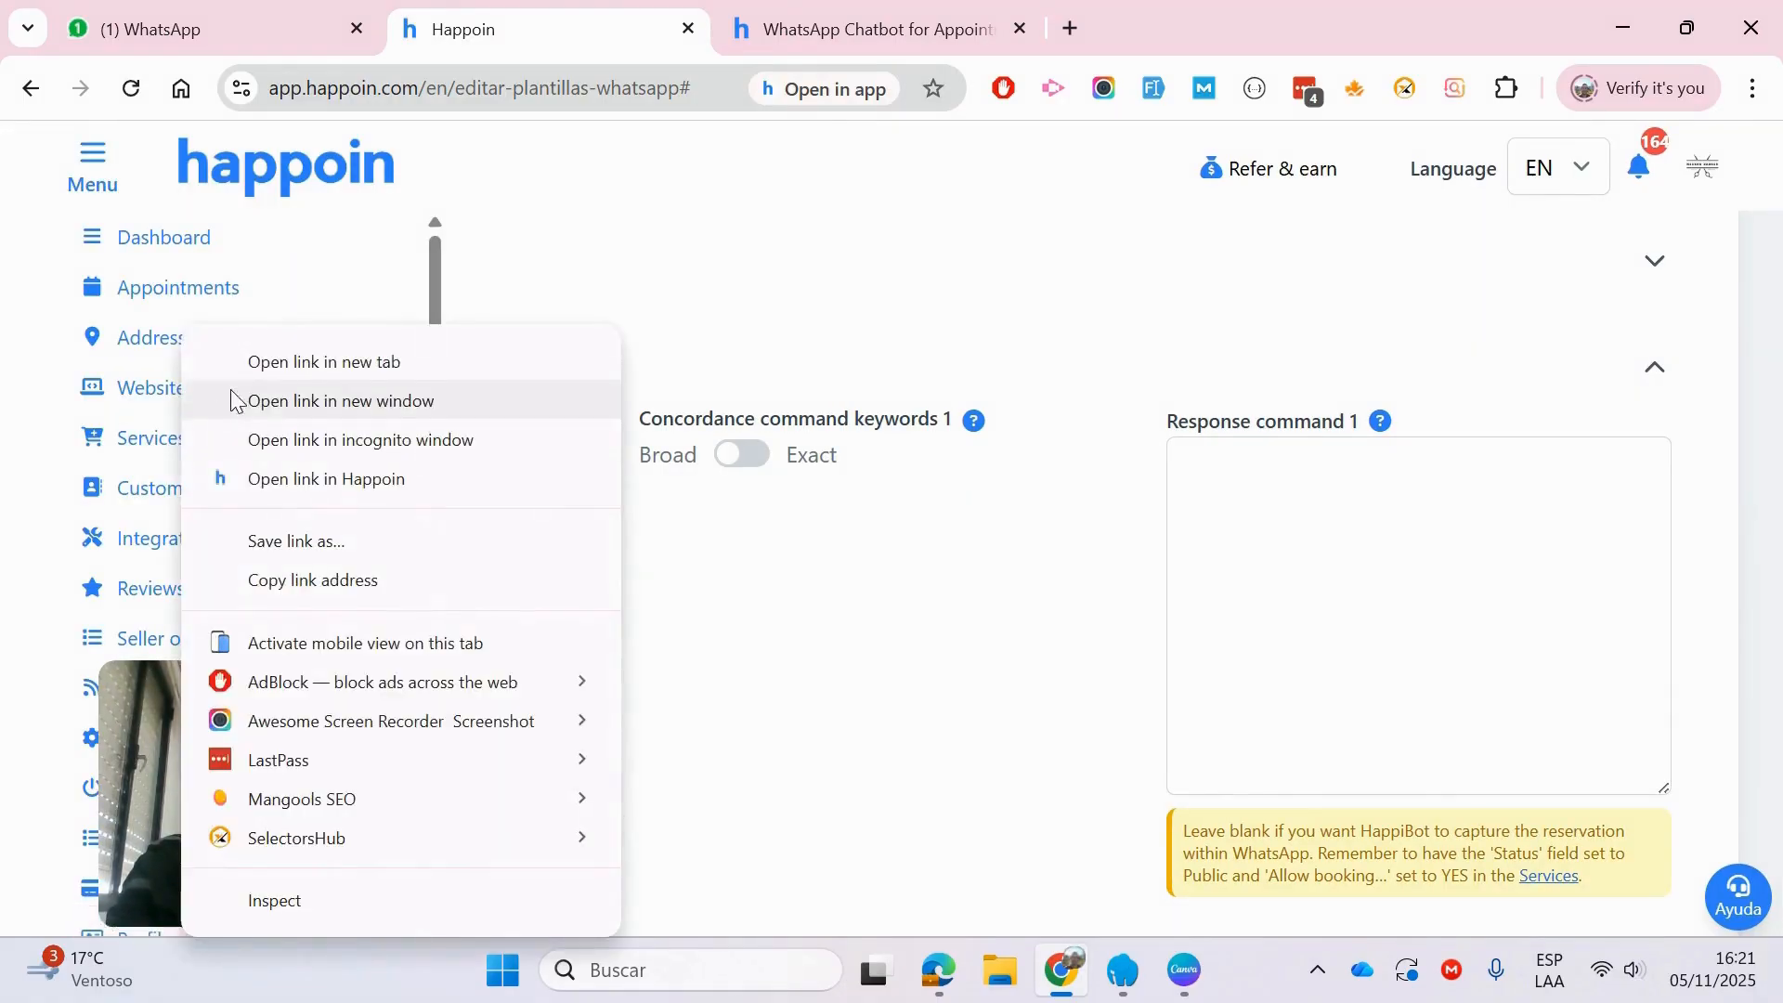
click(242, 372)
click(818, 28)
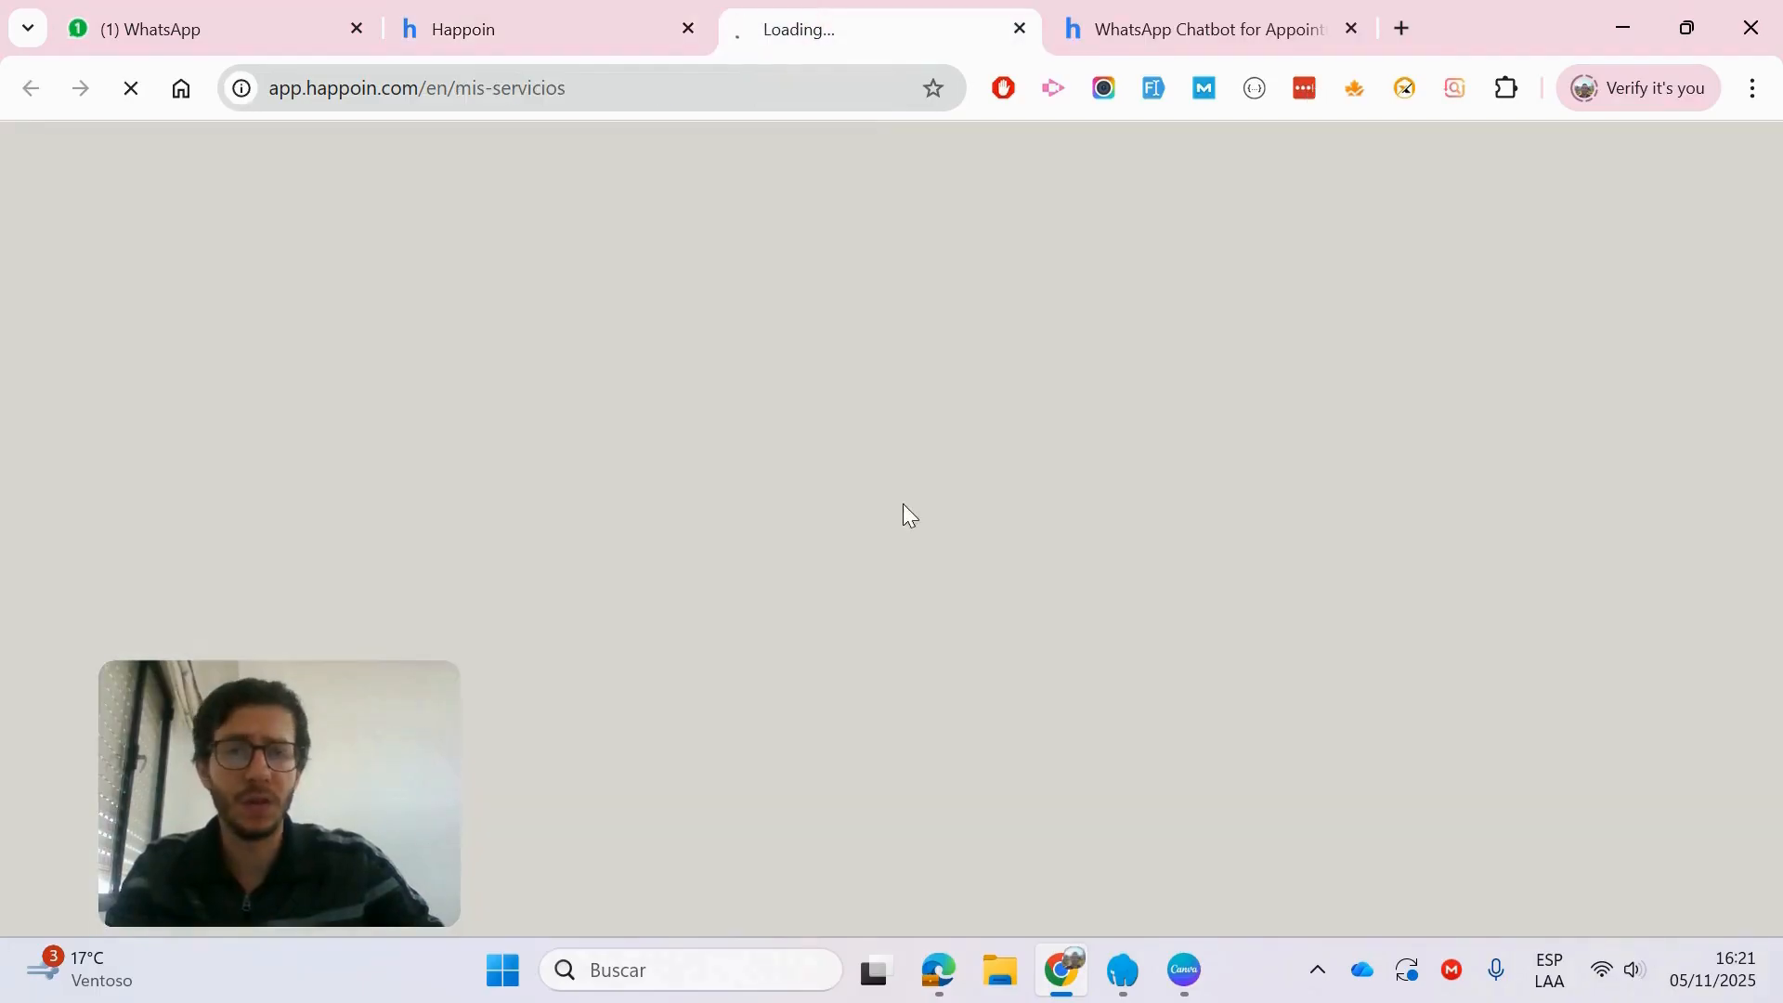
scroll(916, 522, down, 2)
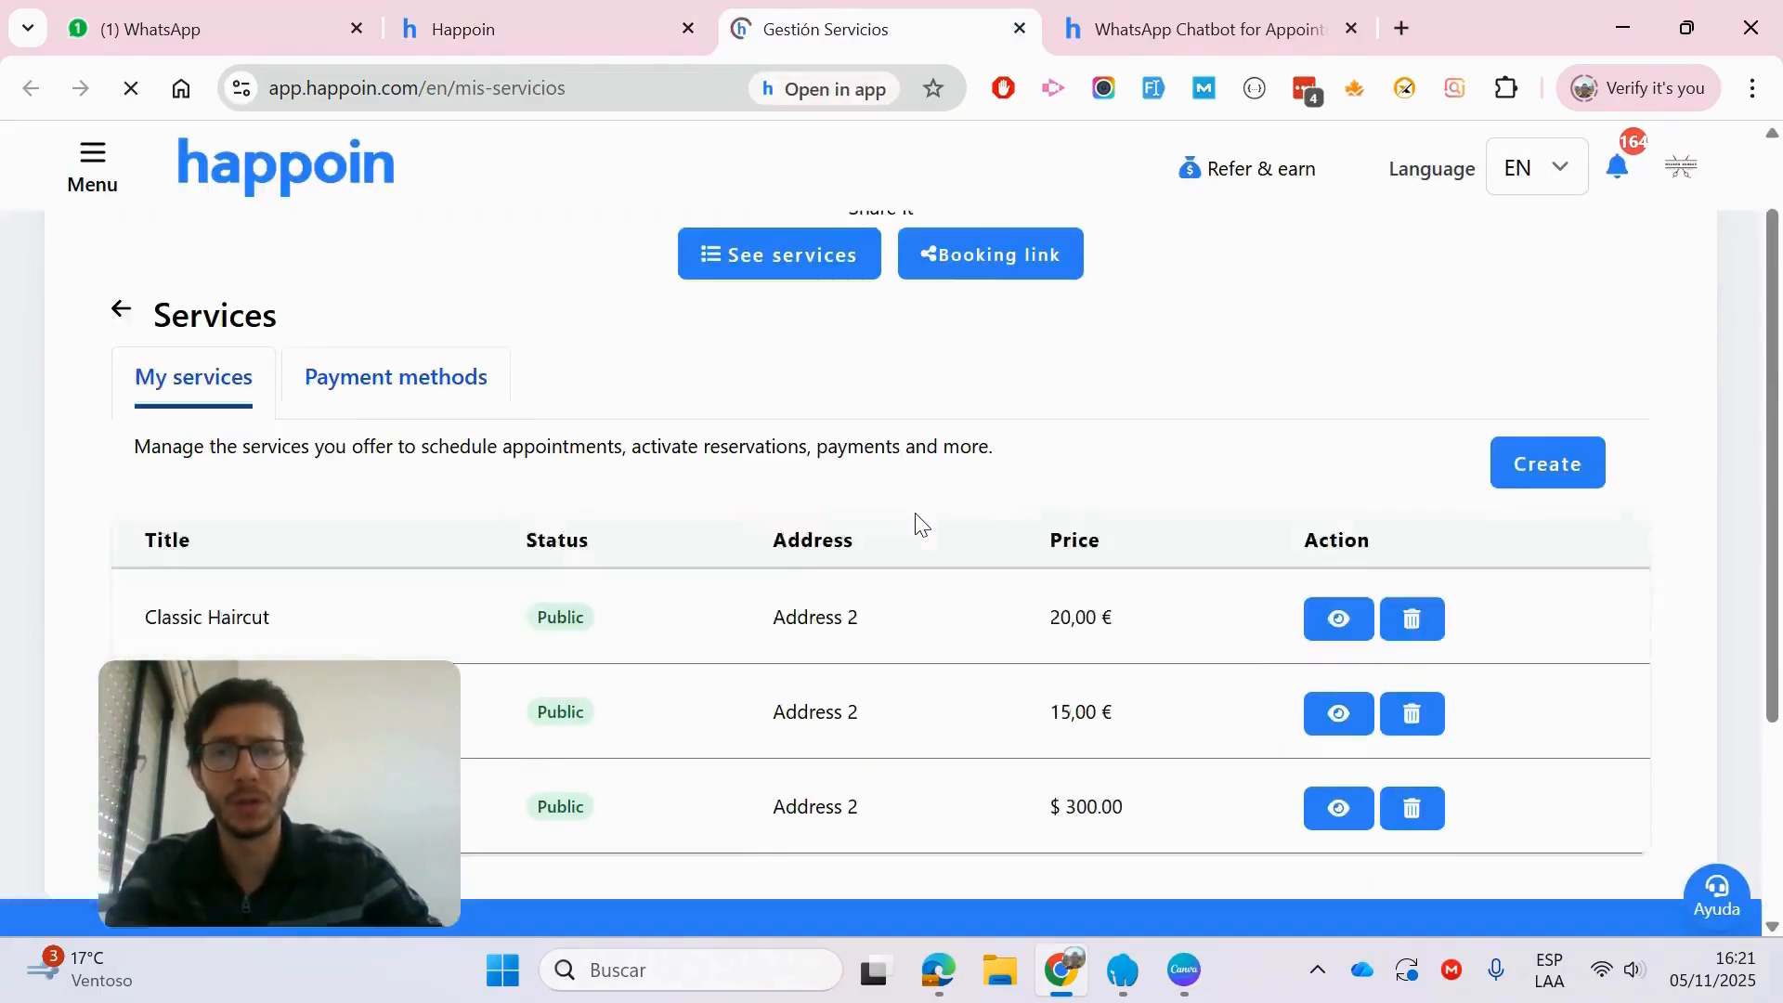
scroll(915, 522, down, 2)
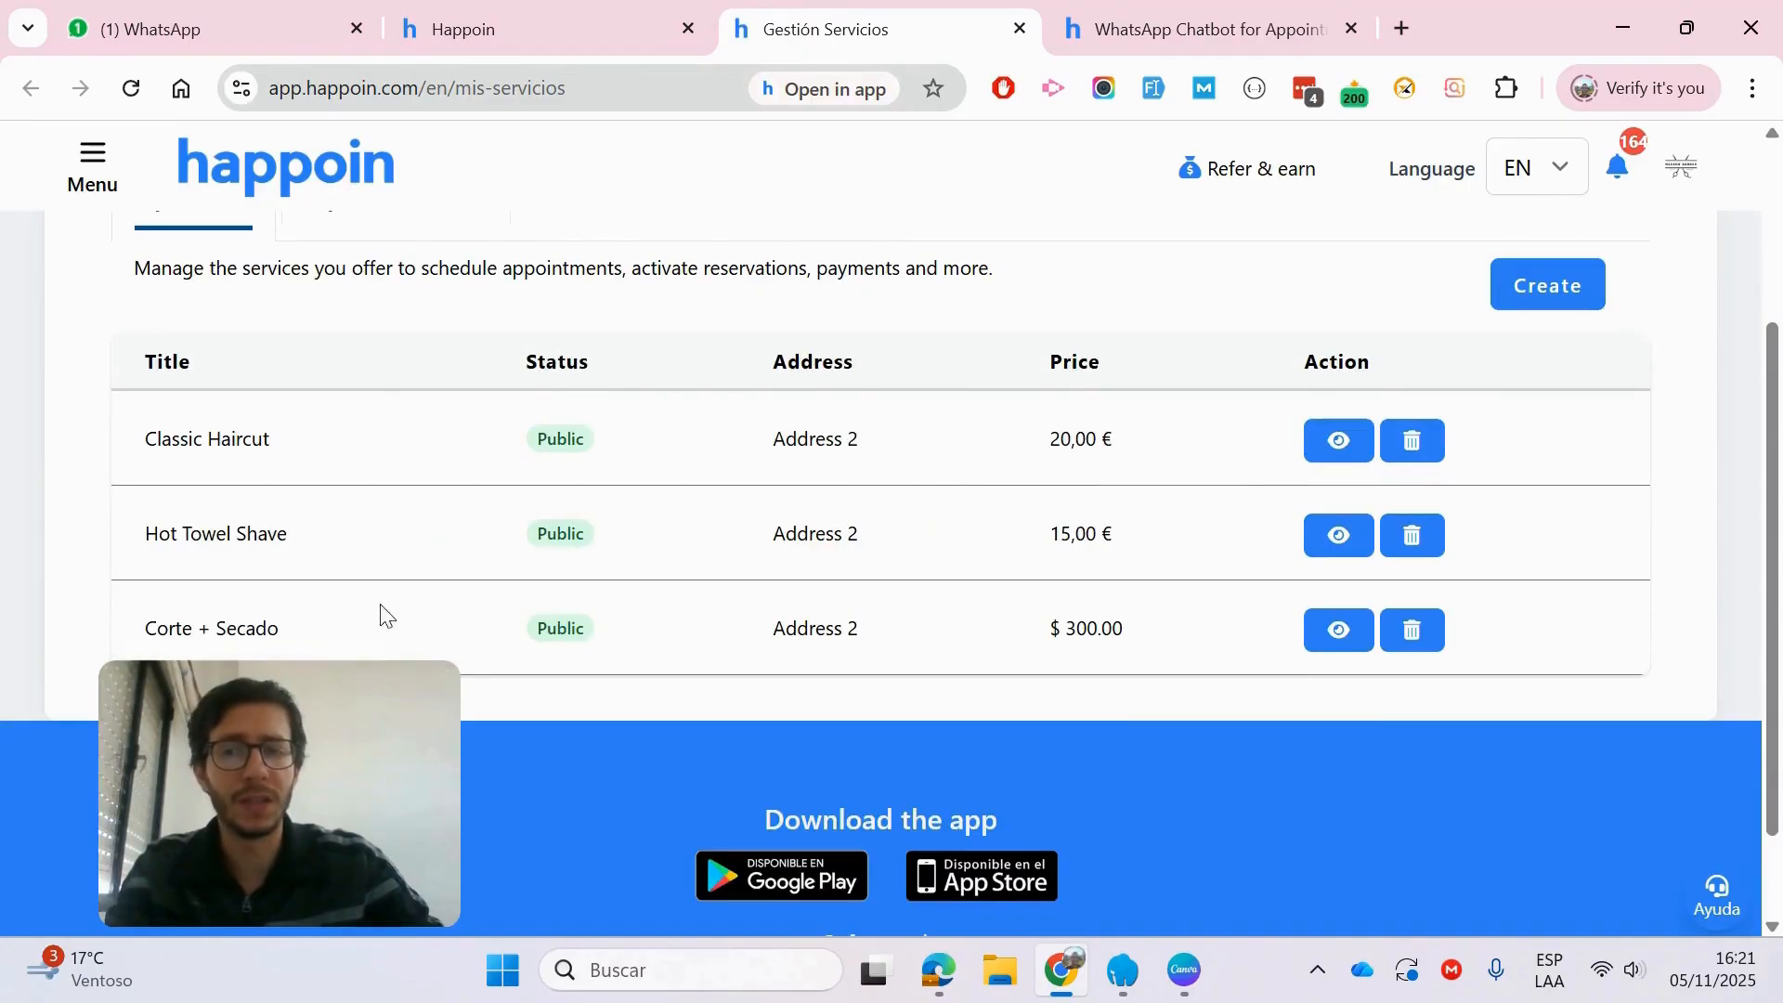
Step: Compare the listed services with the WhatsApp service options, and open the Classic Haircut service to examine its settings
click(208, 29)
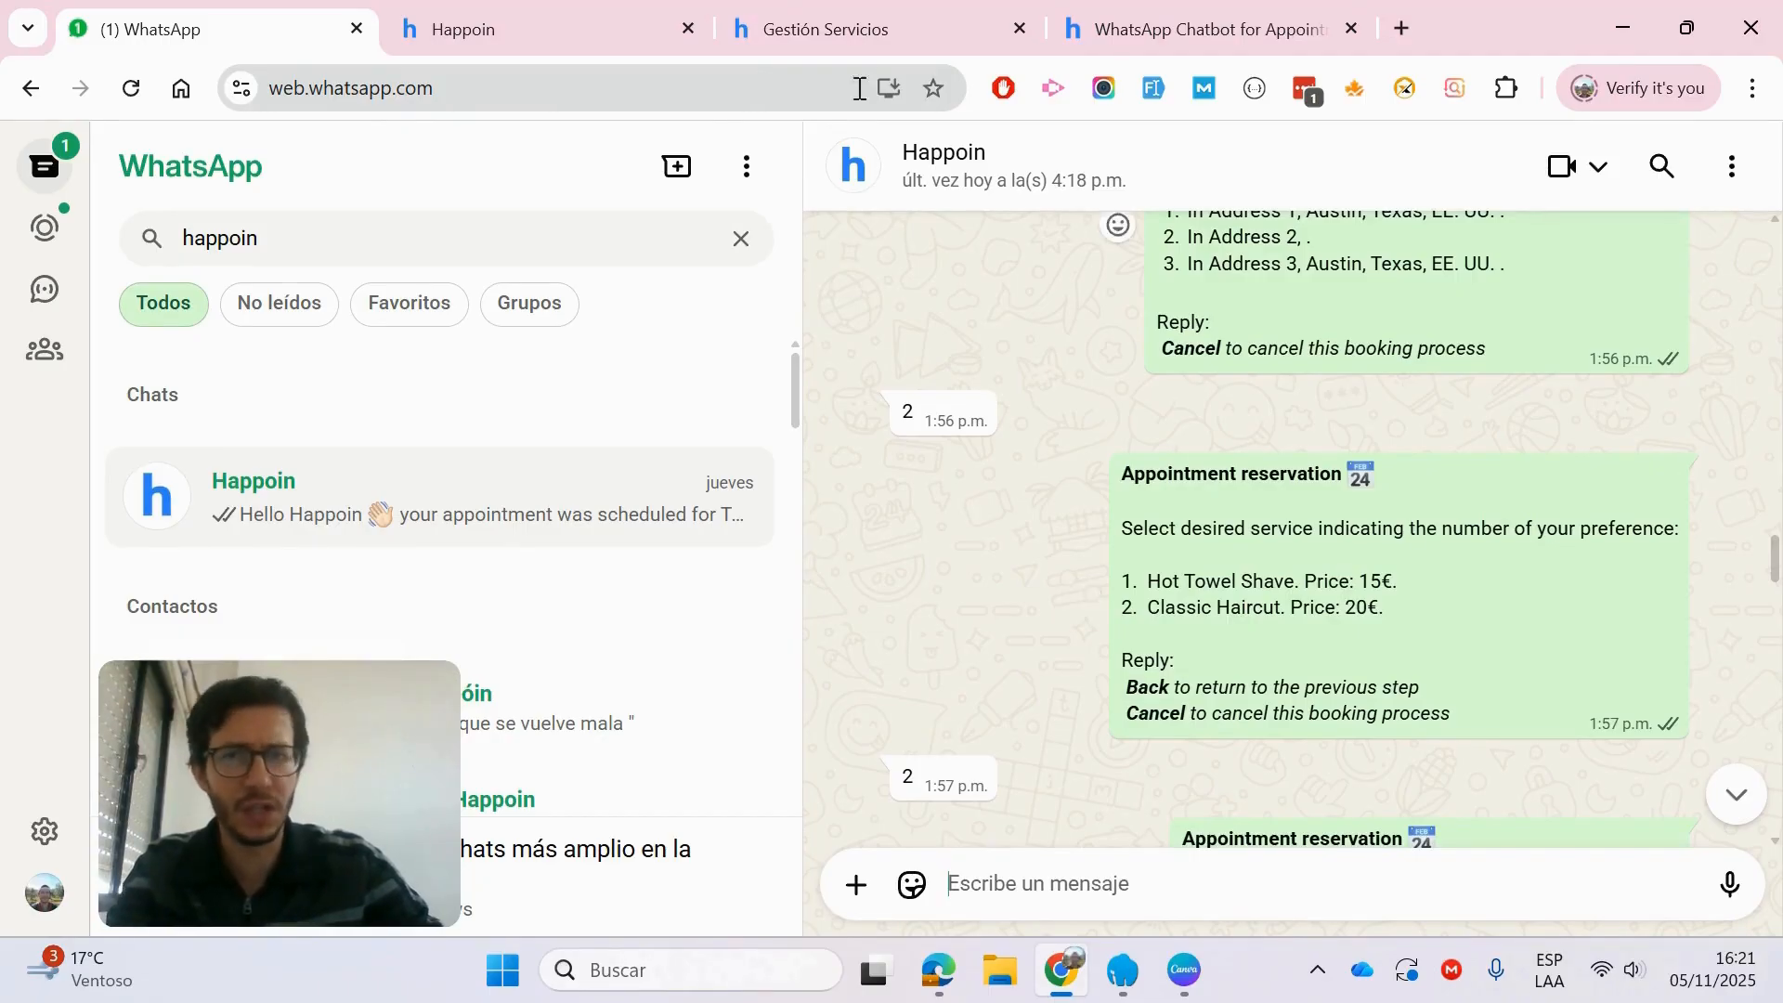
click(865, 32)
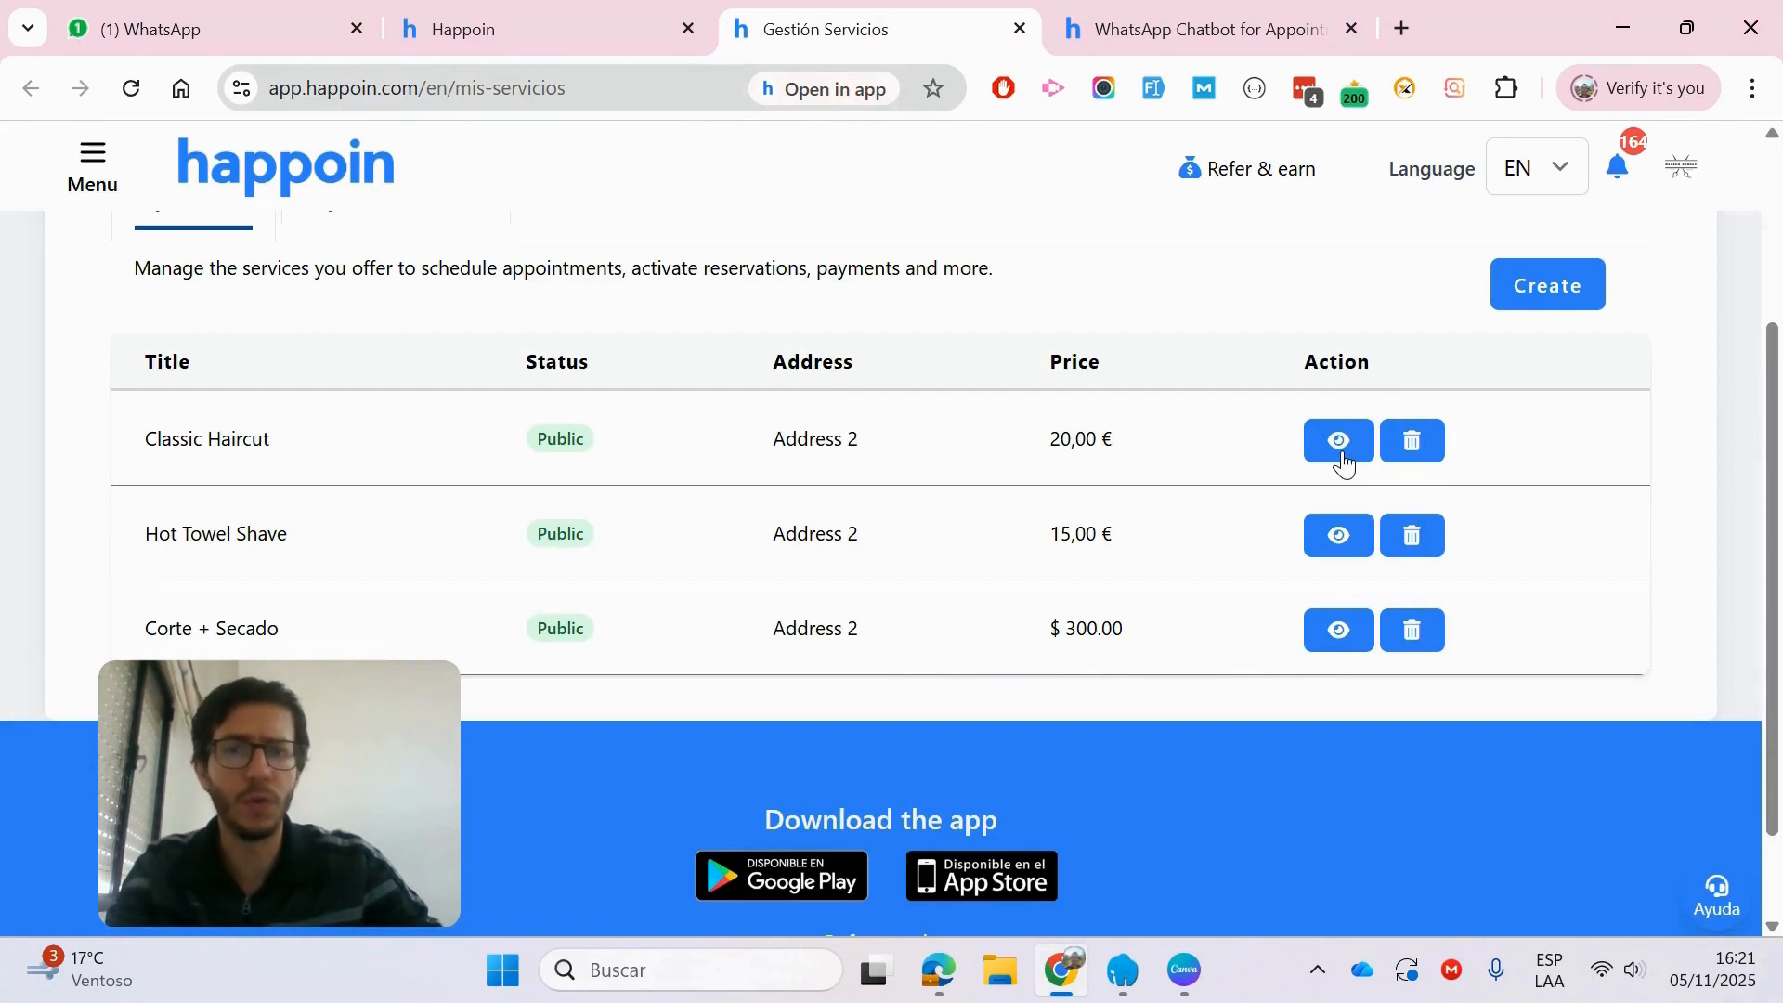
click(1341, 450)
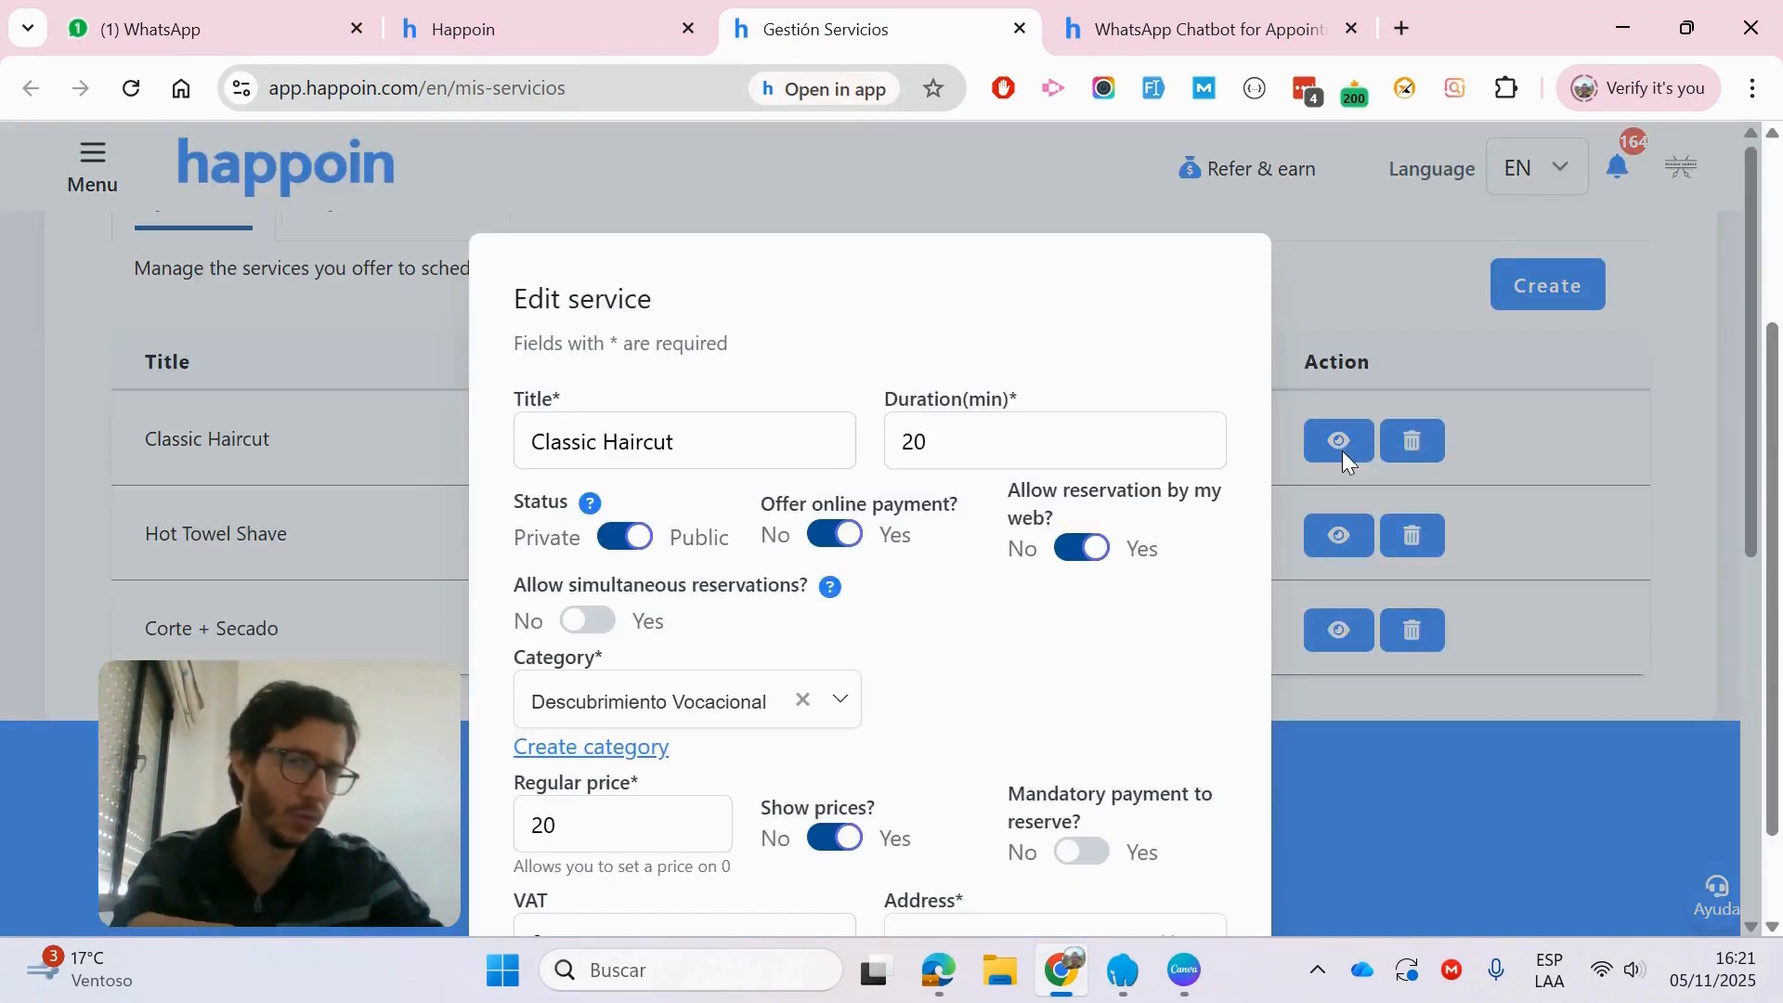
scroll(880, 537, down, 5)
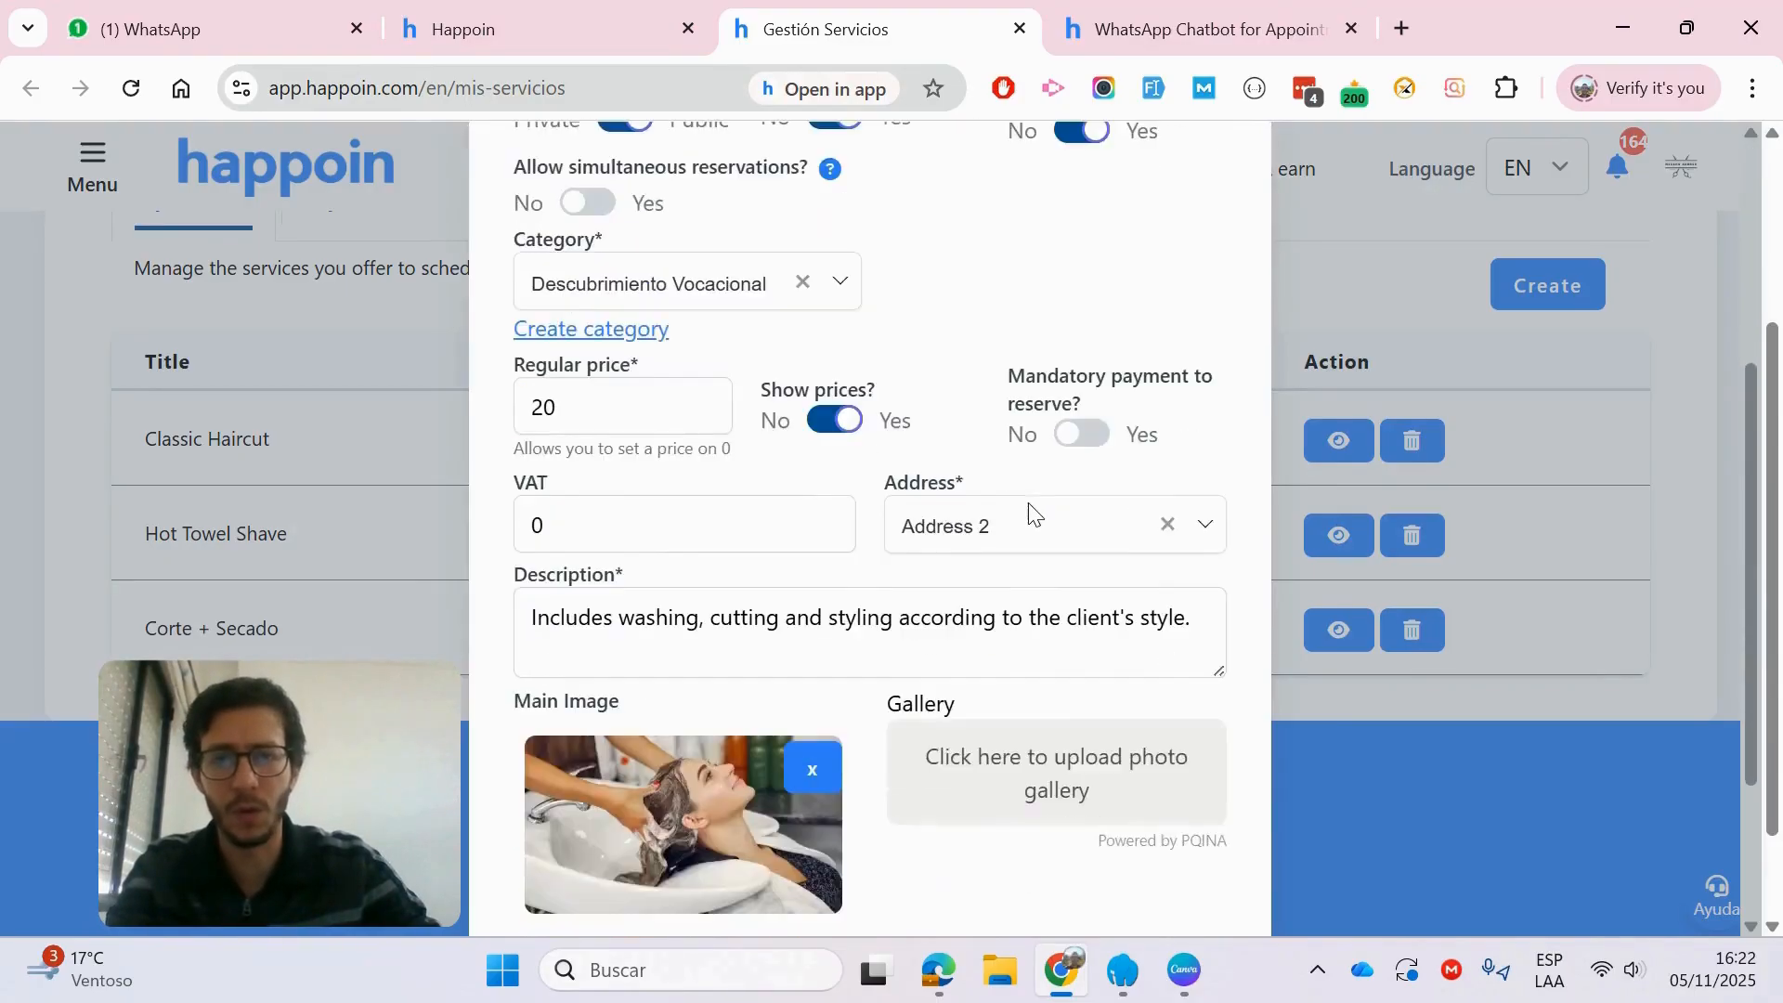
Step: Switch to WhatsApp and read from the service options and the customer's numbered reply to the date selection message
click(269, 14)
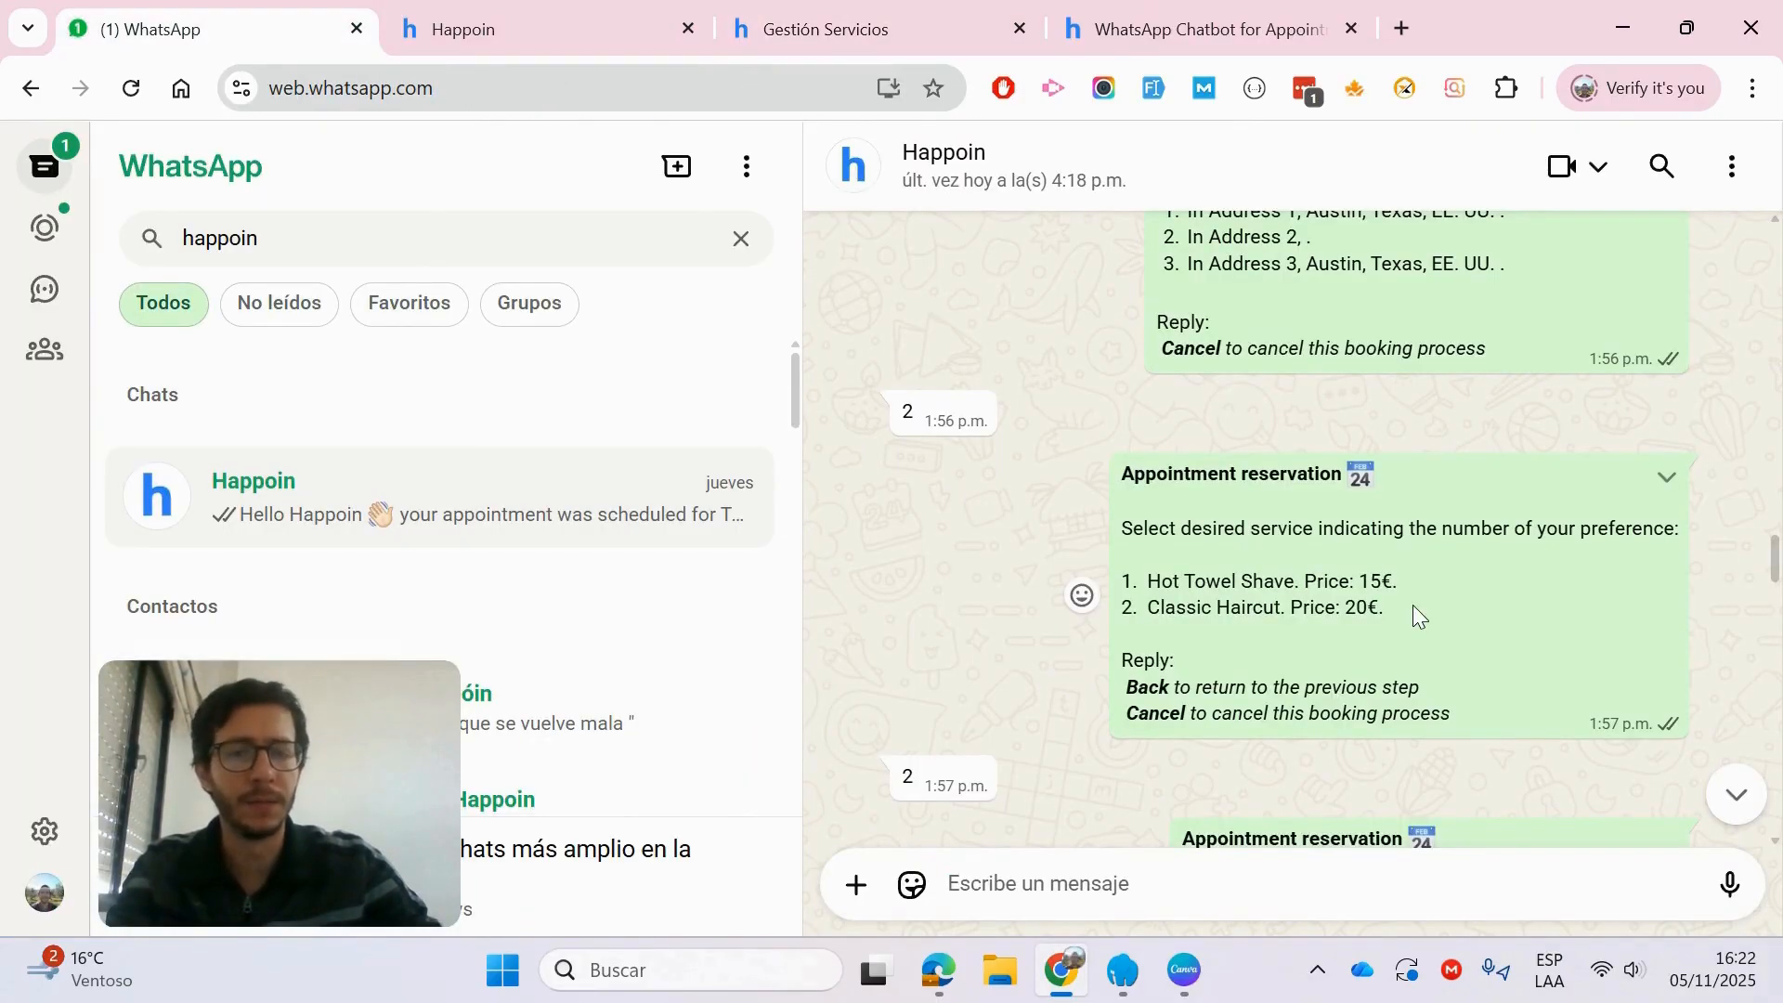
scroll(1412, 605, down, 1)
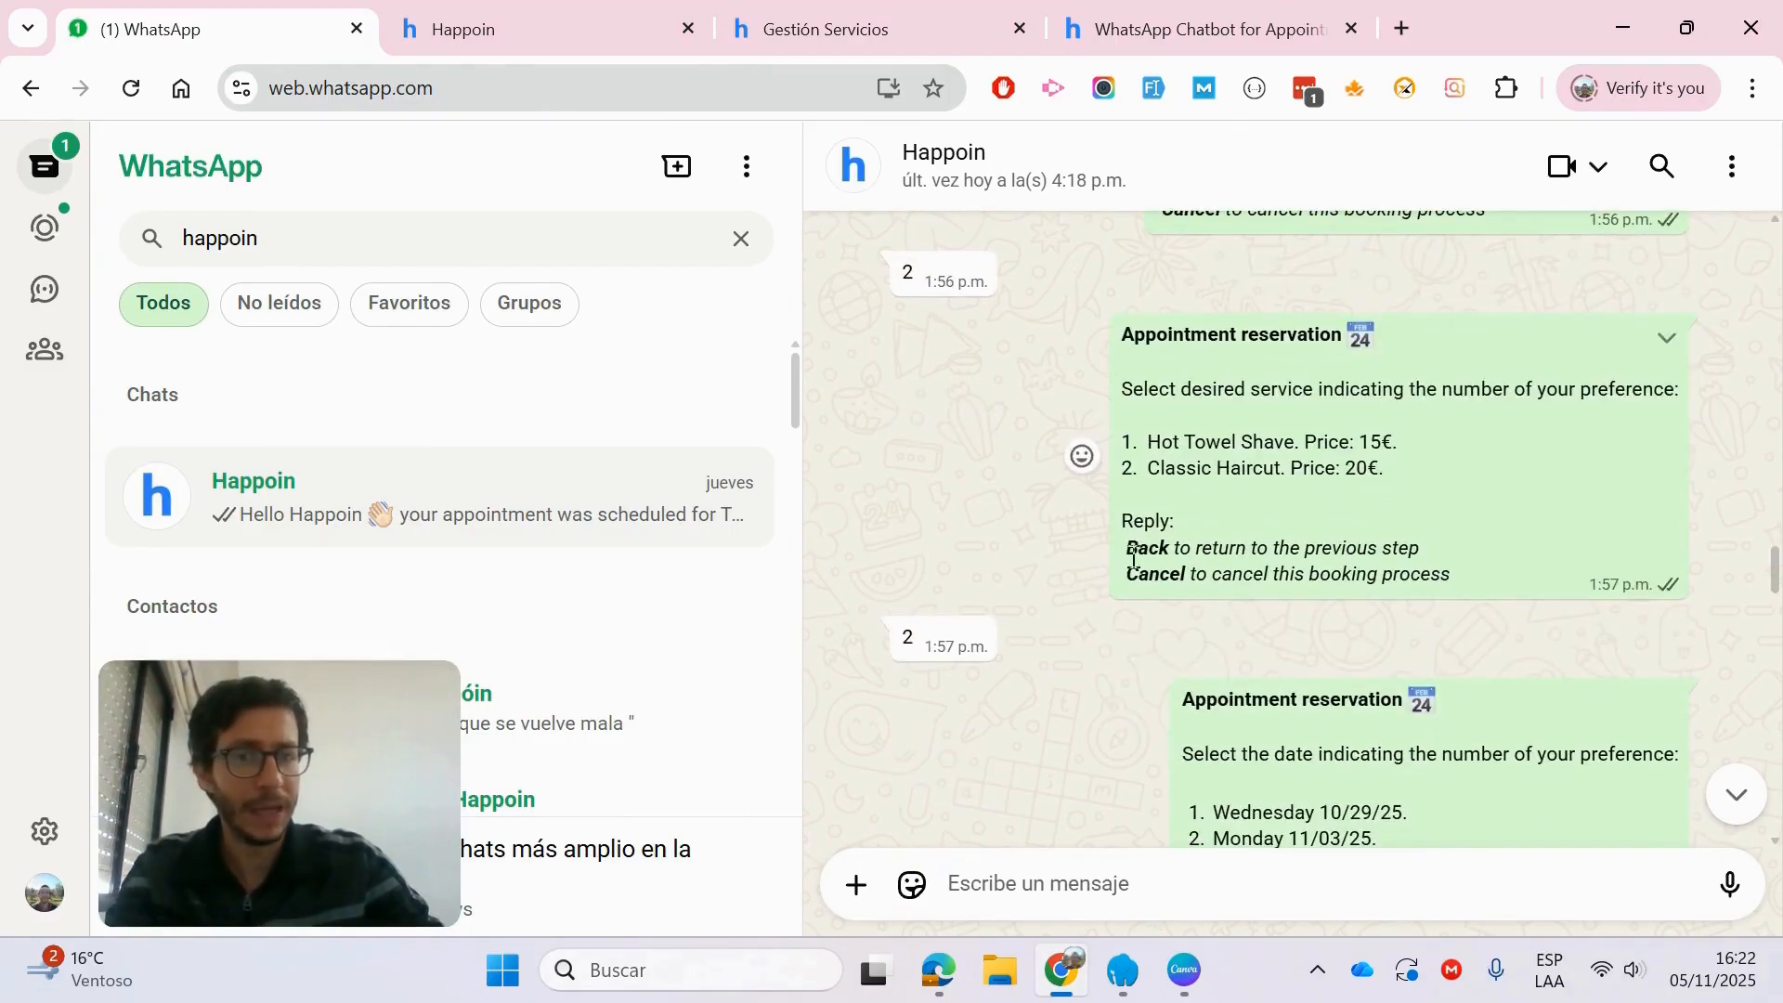
scroll(1321, 553, up, 2)
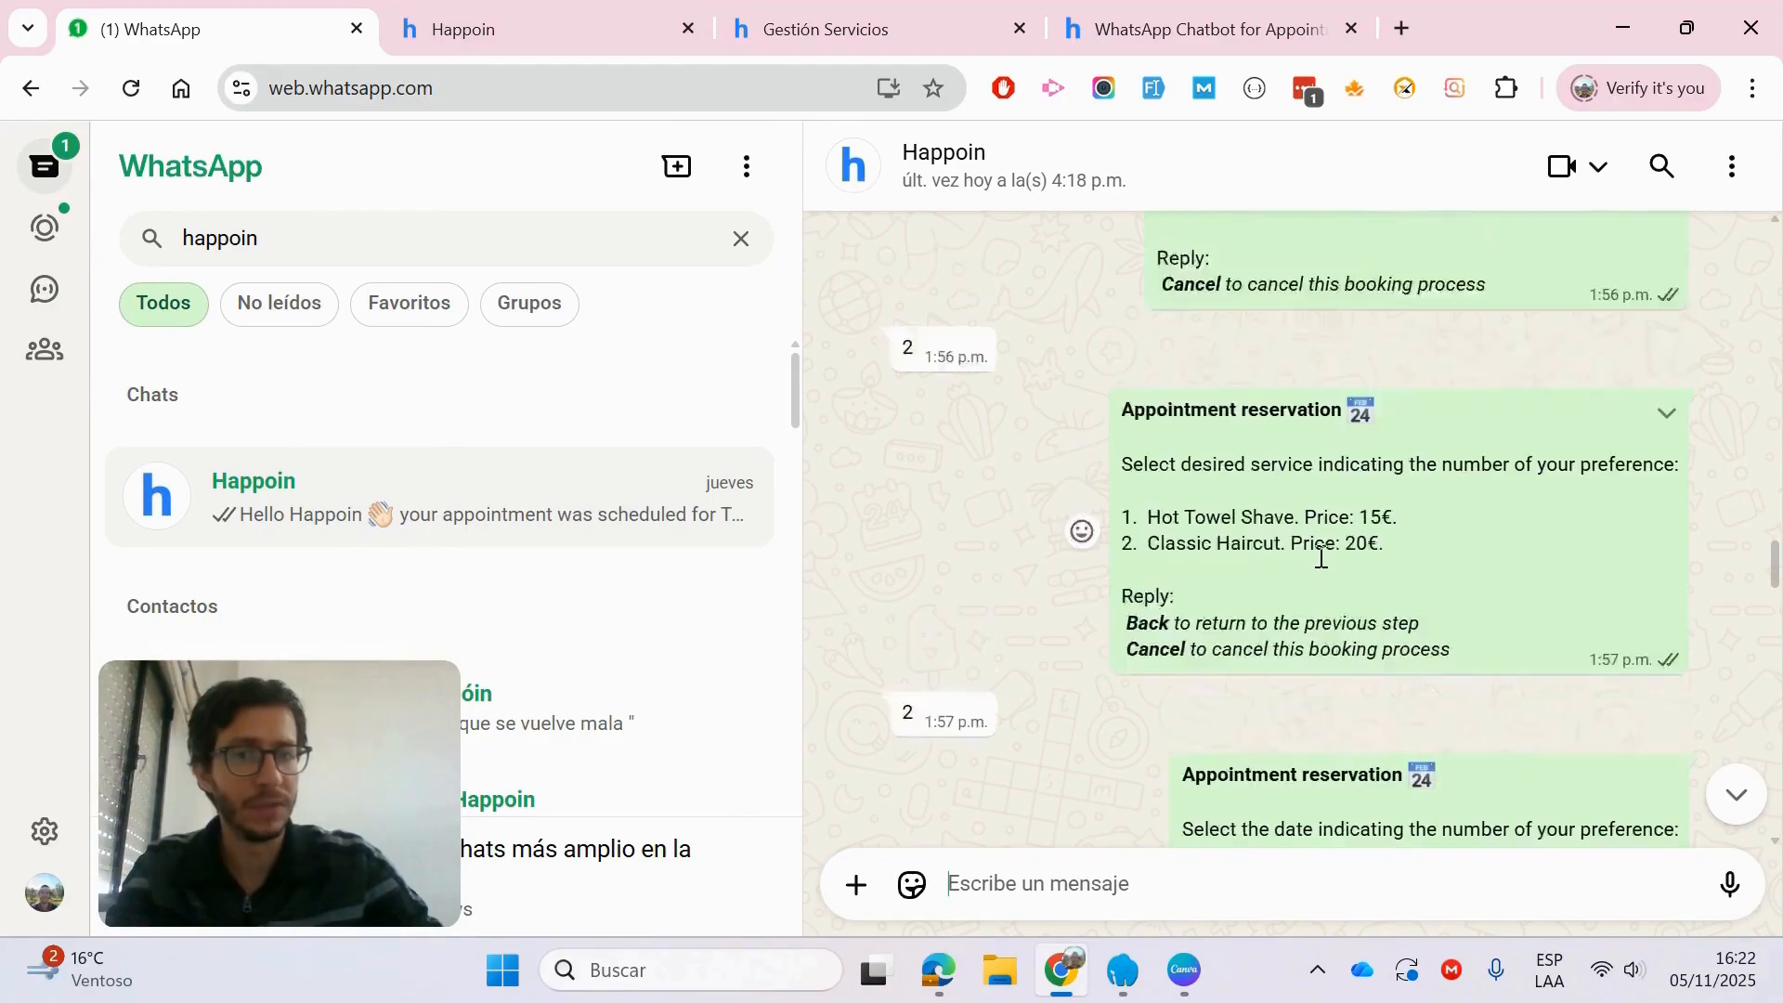
scroll(1345, 402, down, 2)
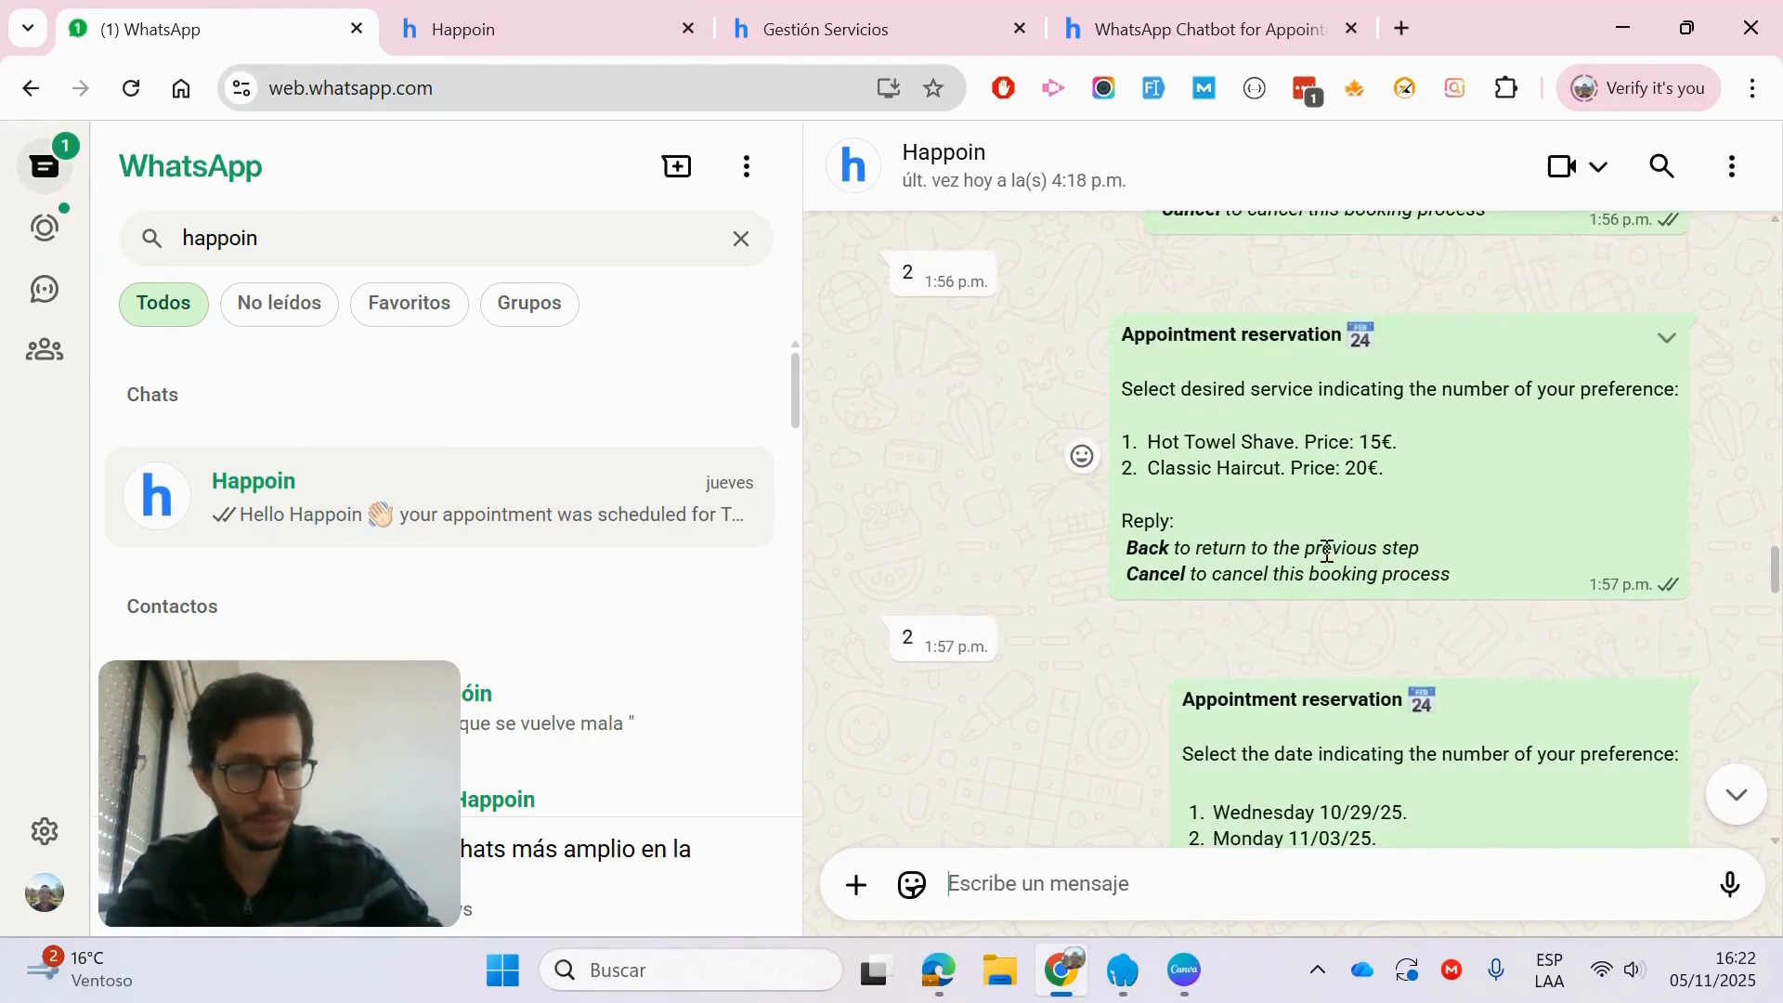
scroll(1327, 550, down, 1)
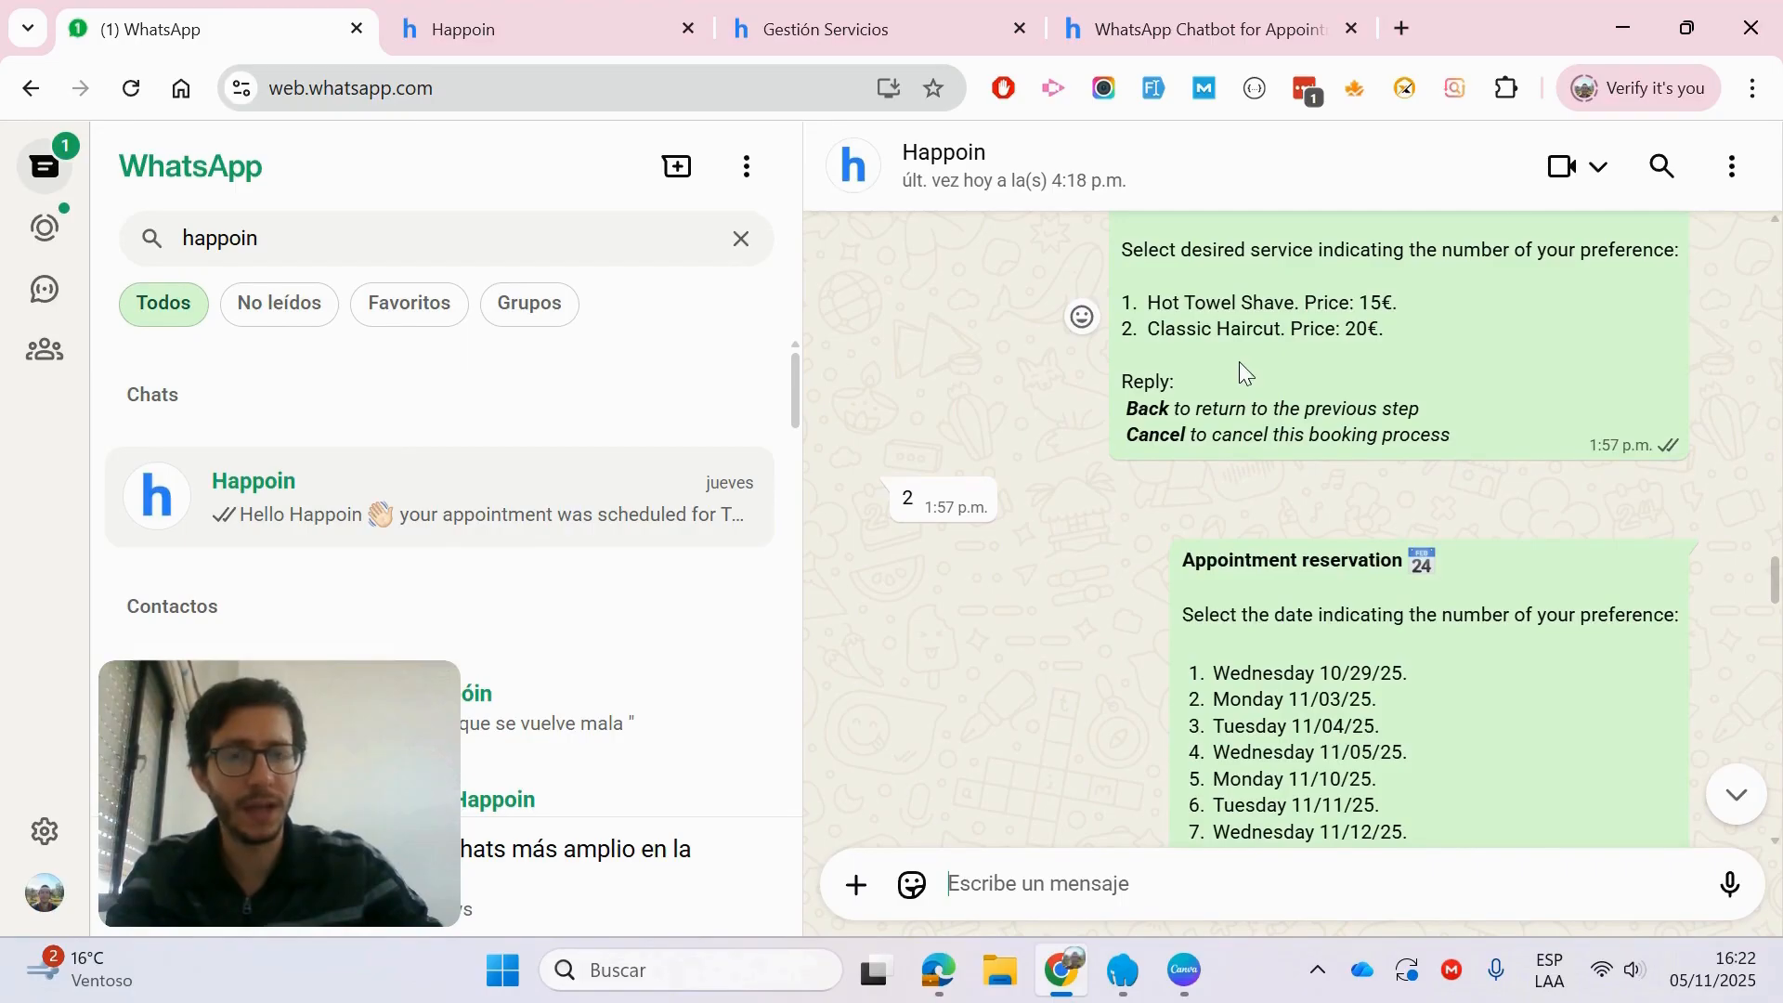
scroll(1241, 366, down, 2)
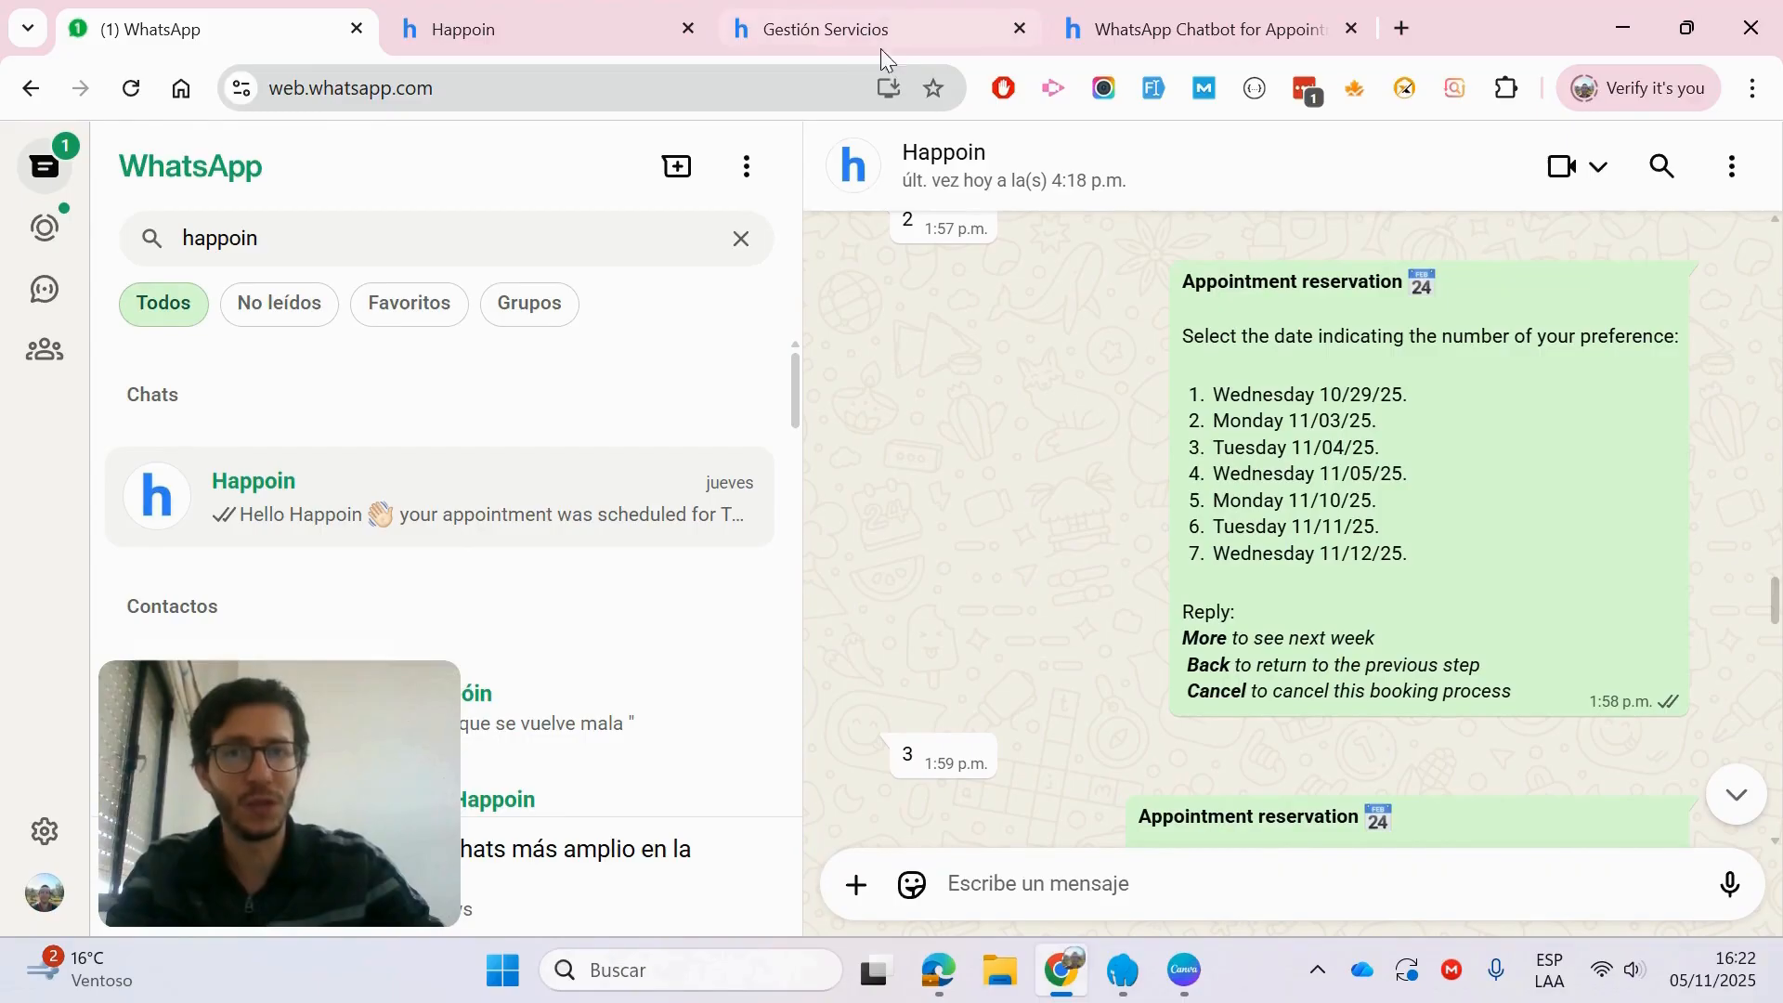
Step: Return to Happoin, close the service editor, and open the Appointments calendar
click(827, 30)
click(215, 219)
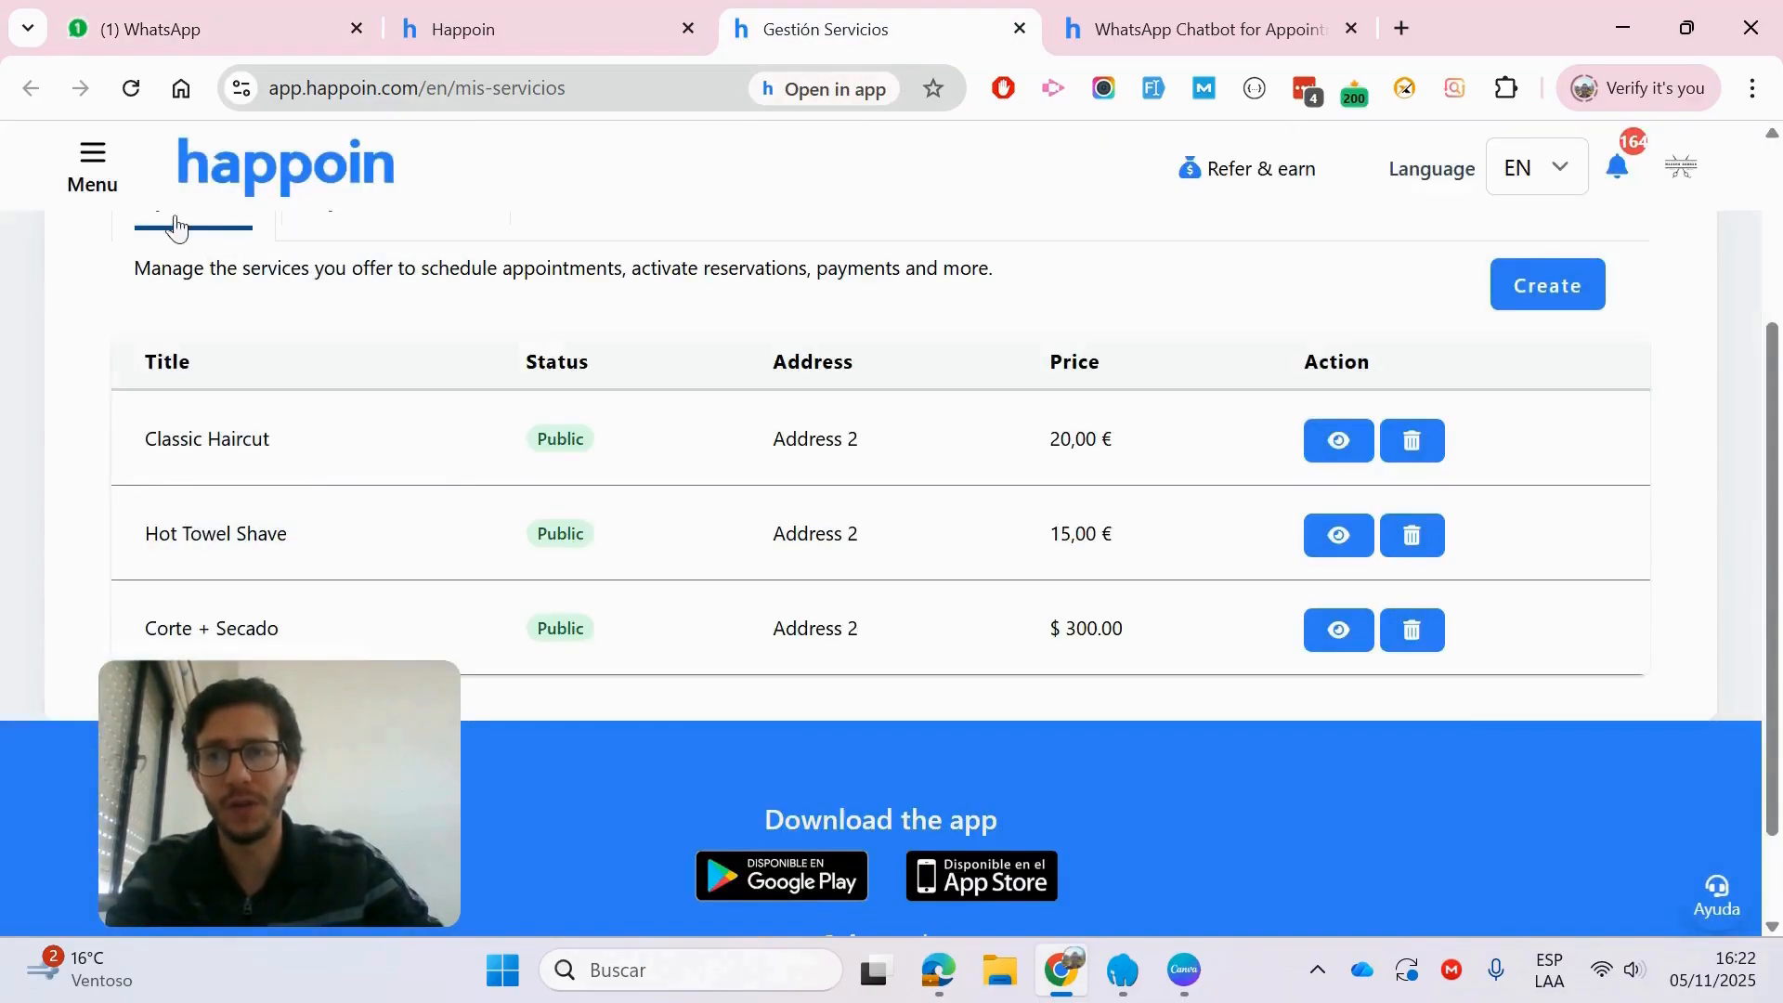
click(110, 190)
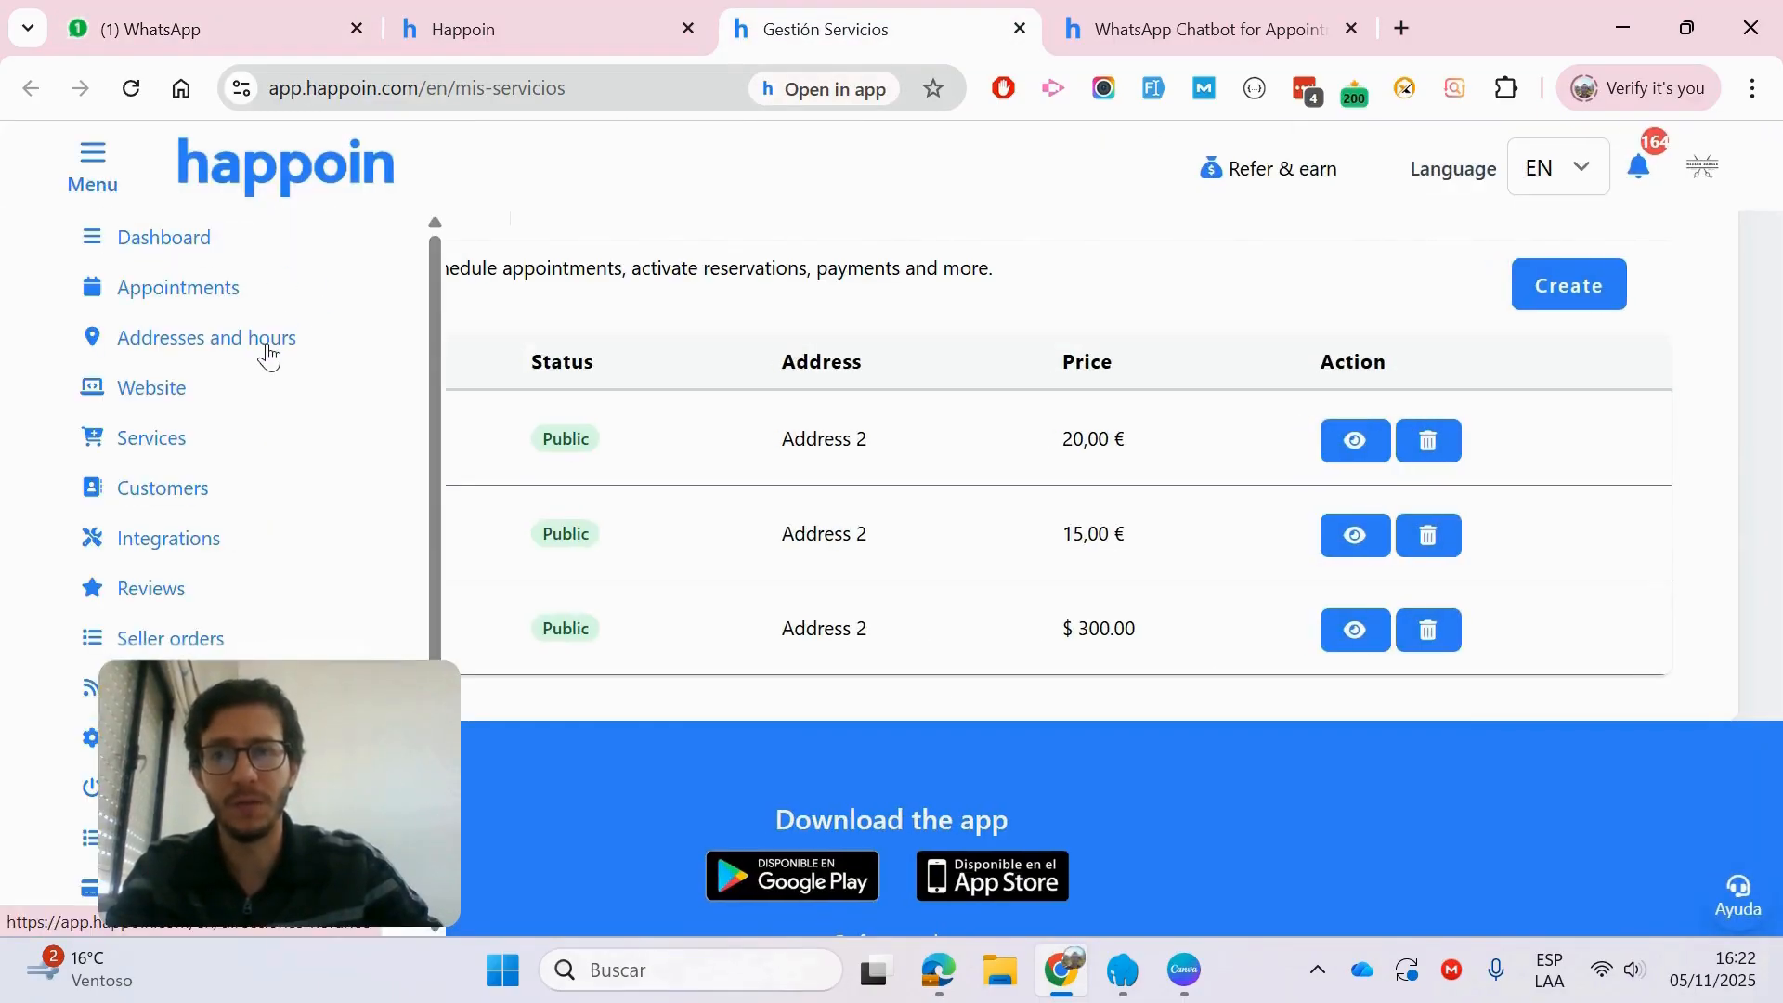
click(221, 295)
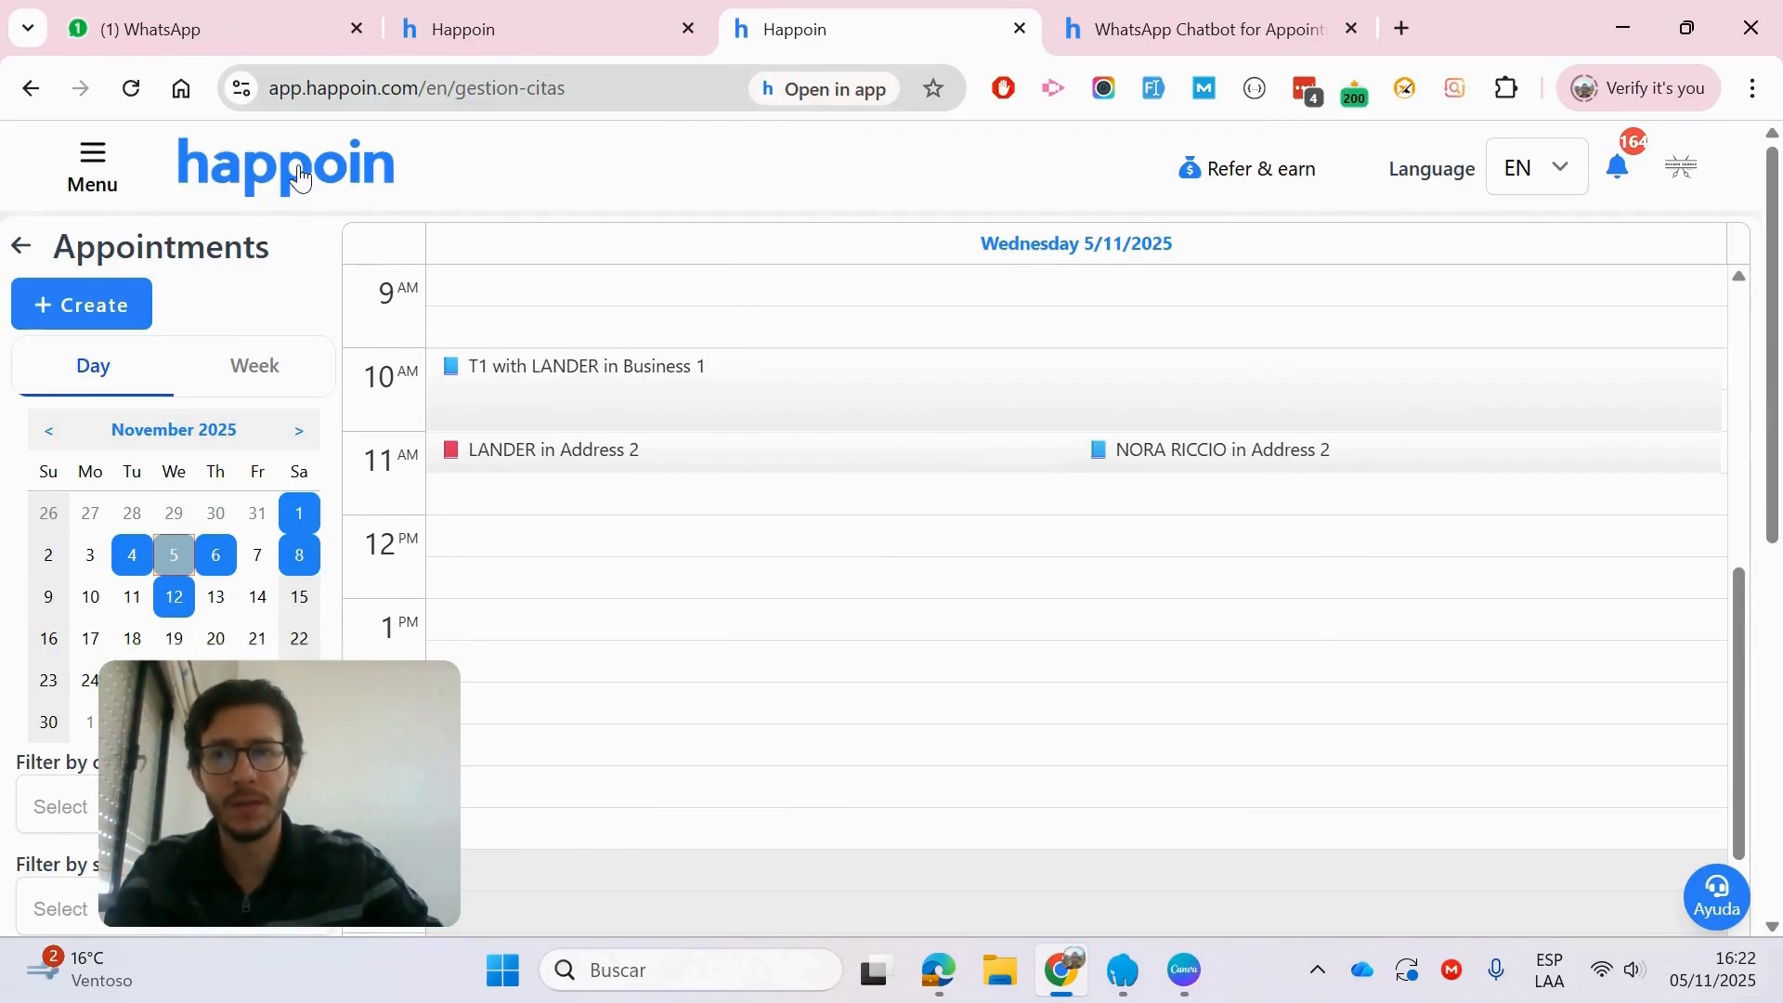
Step: Review the date and time selection messages in the WhatsApp chat and compare them with Happoin's Appointments calendar
click(232, 33)
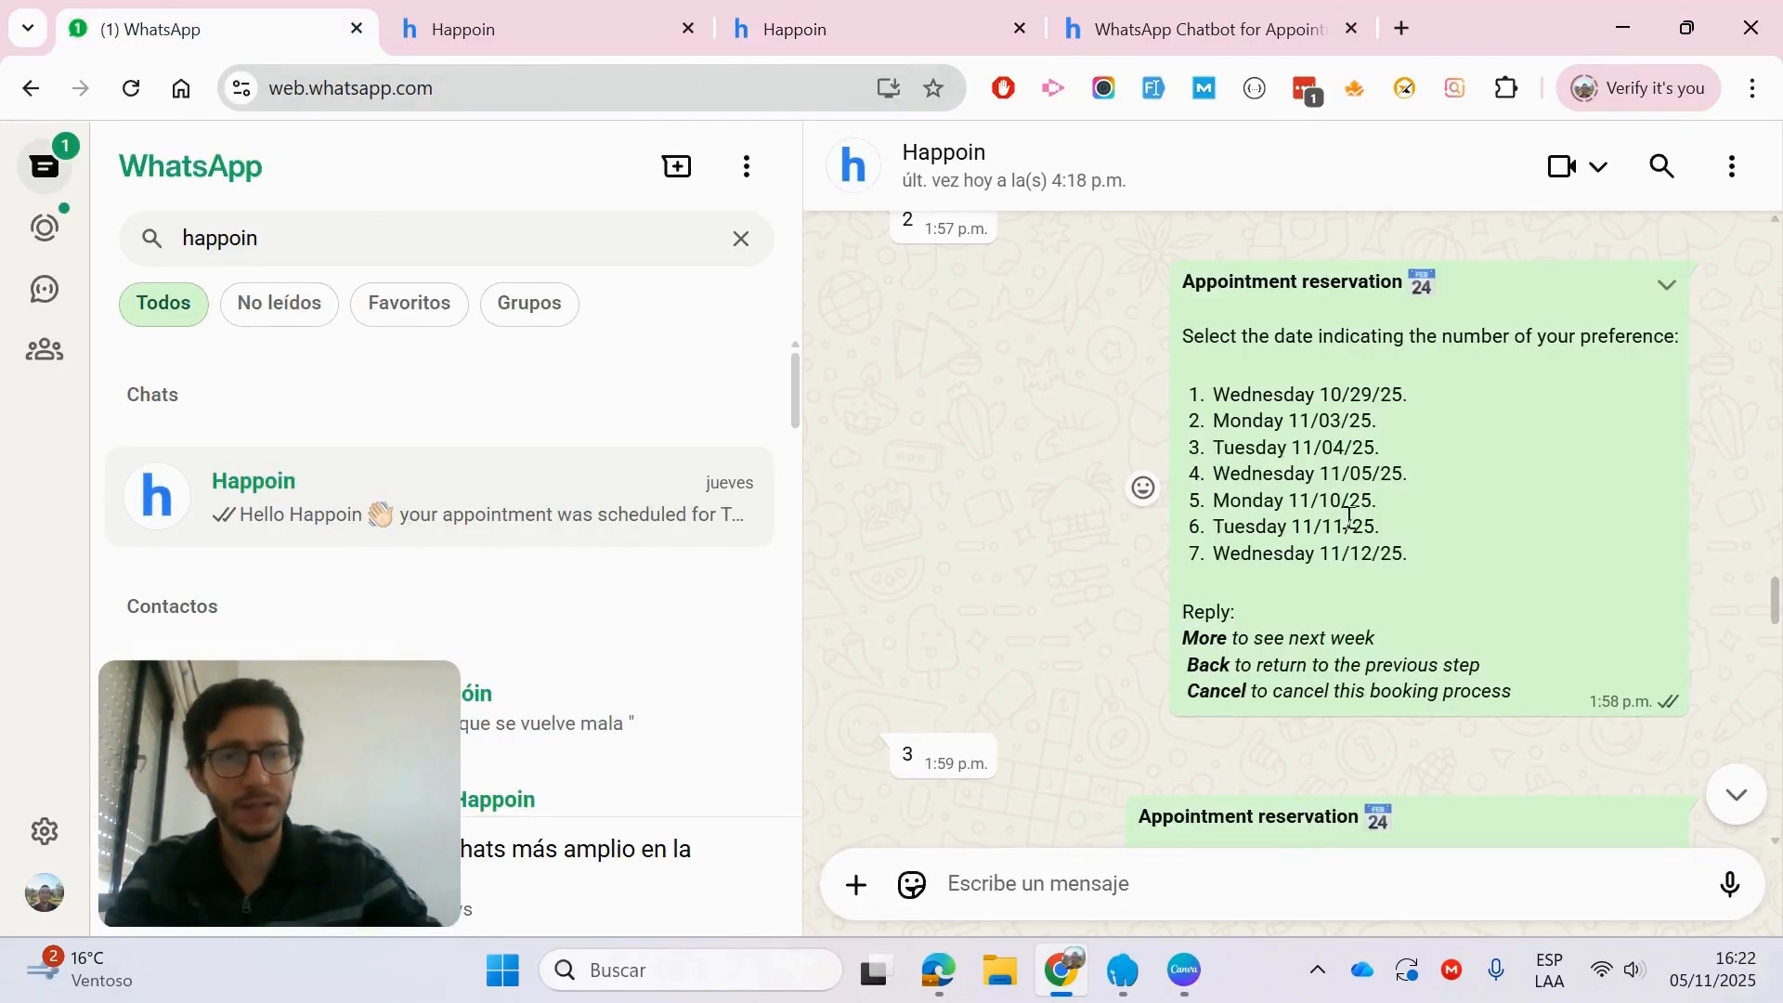
scroll(1347, 483, down, 1)
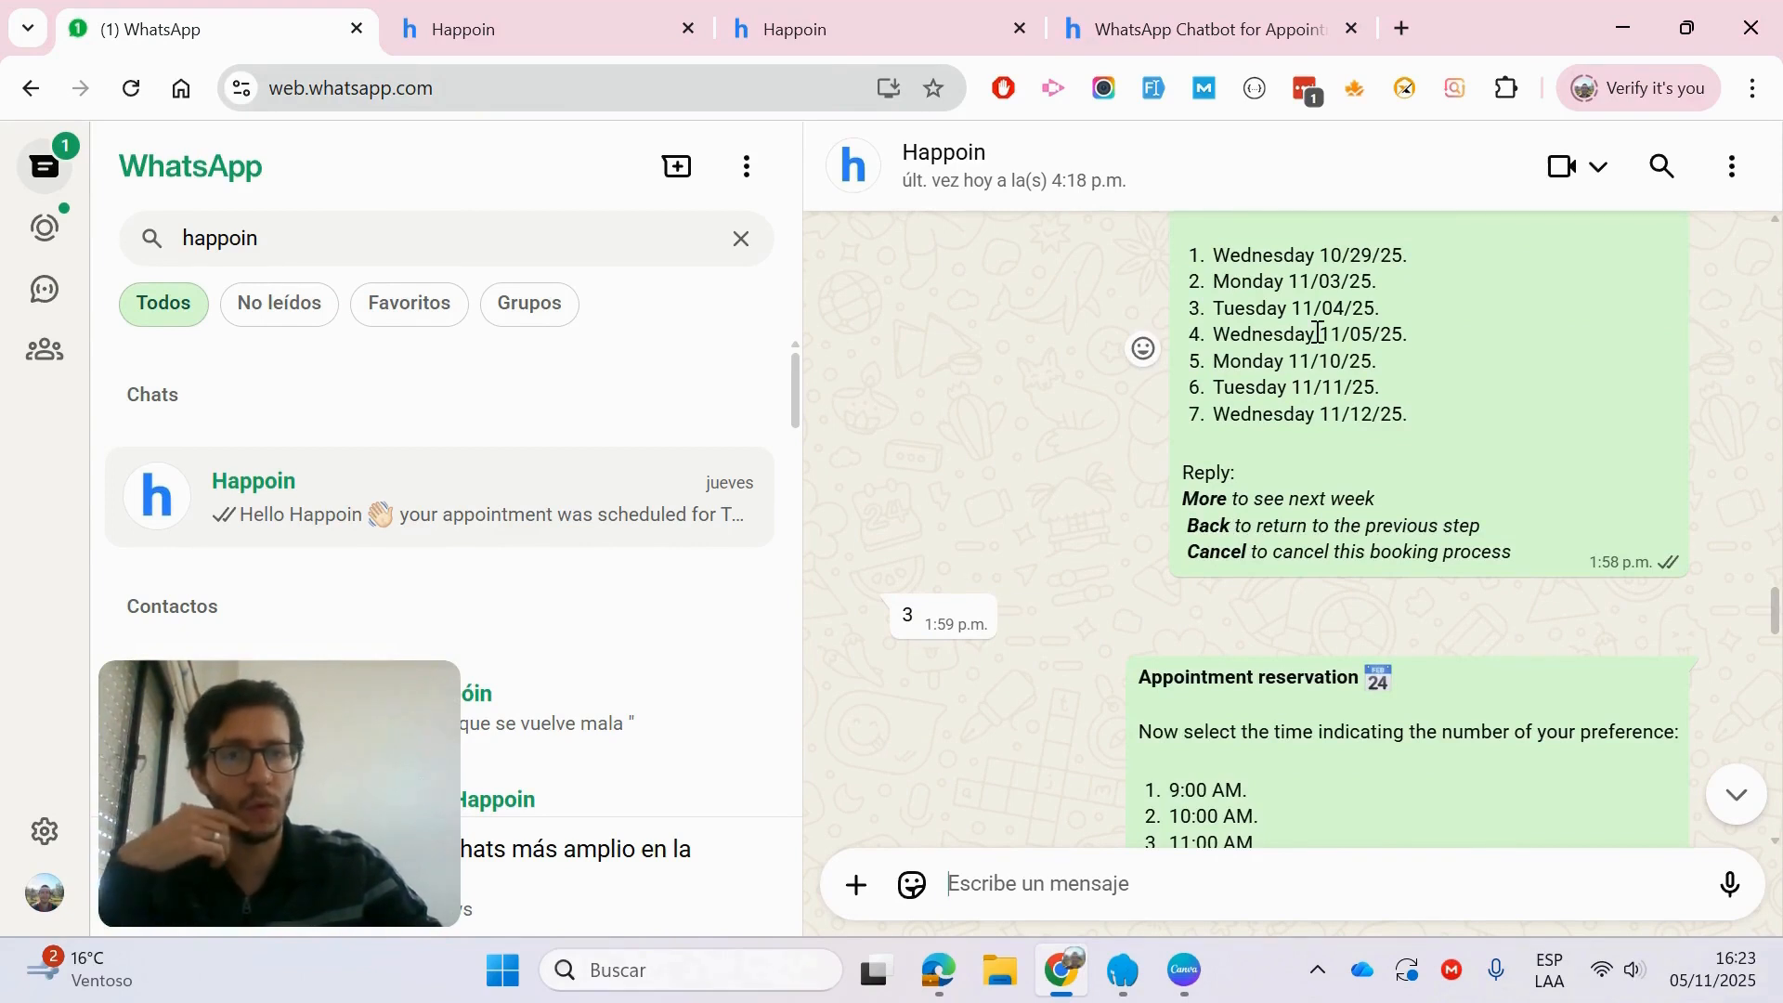
scroll(1317, 333, down, 3)
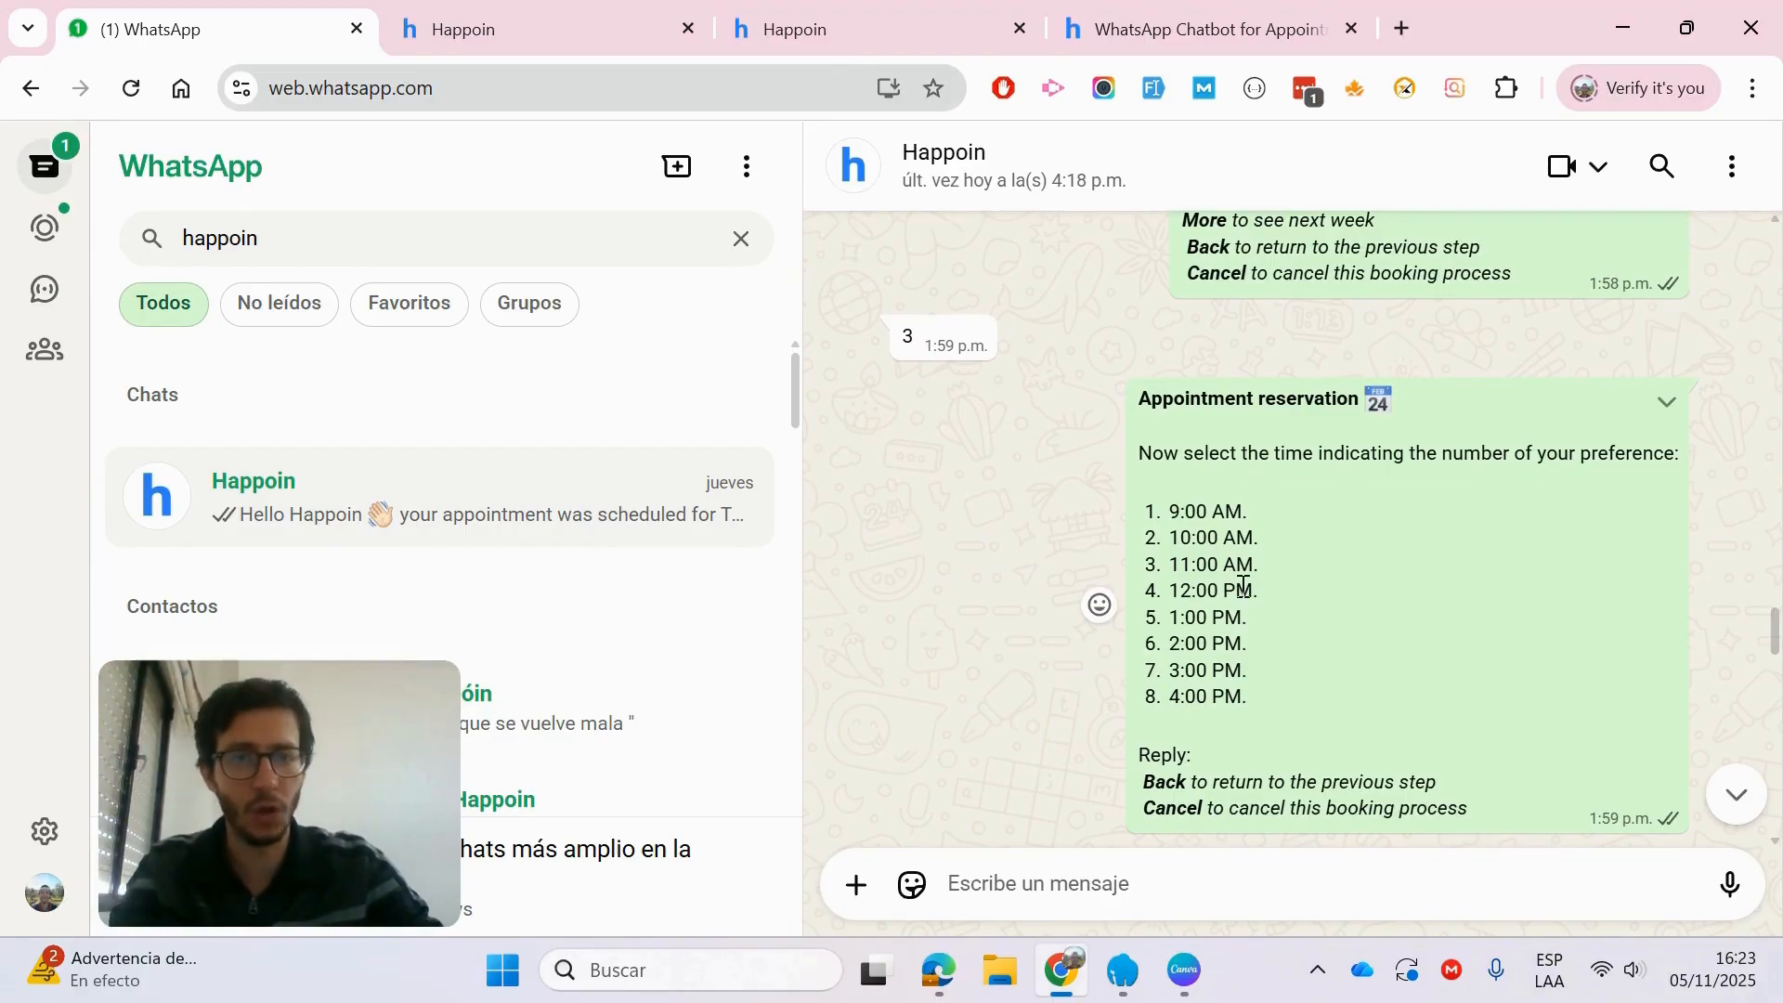
click(856, 8)
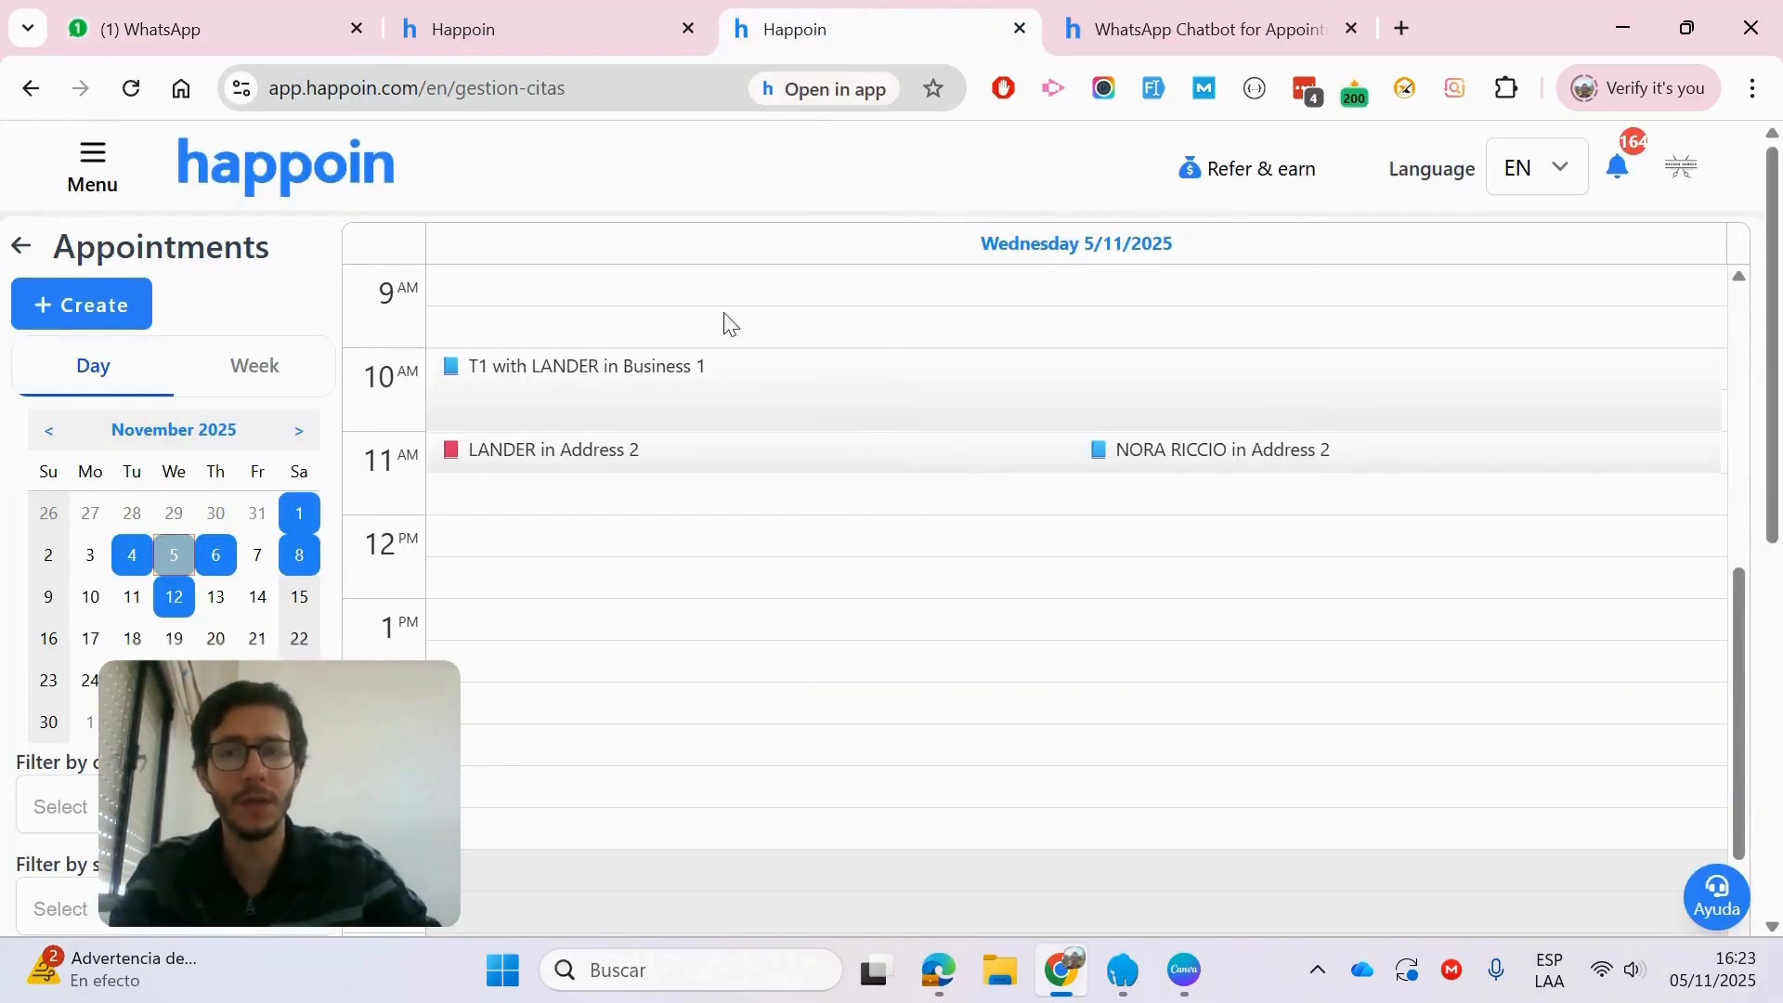
click(181, 46)
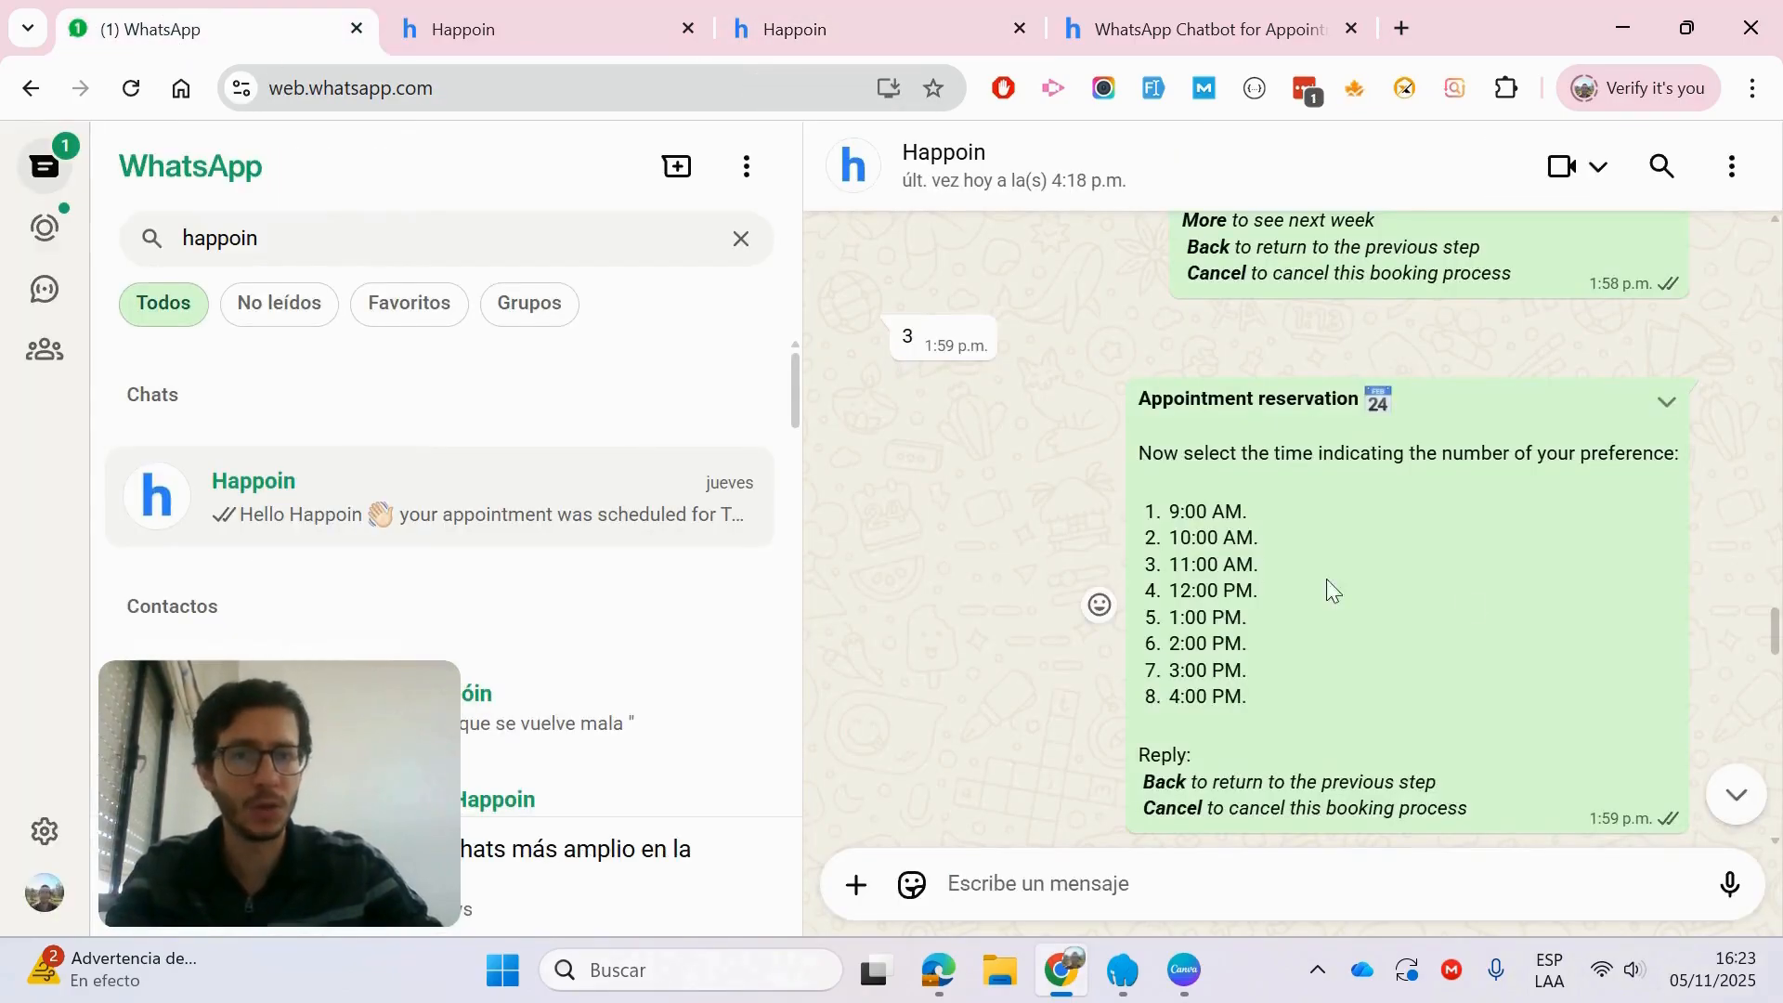
Step: Read on in the WhatsApp chat from the customer's time choice to the message requesting contact details
scroll(1283, 568, down, 2)
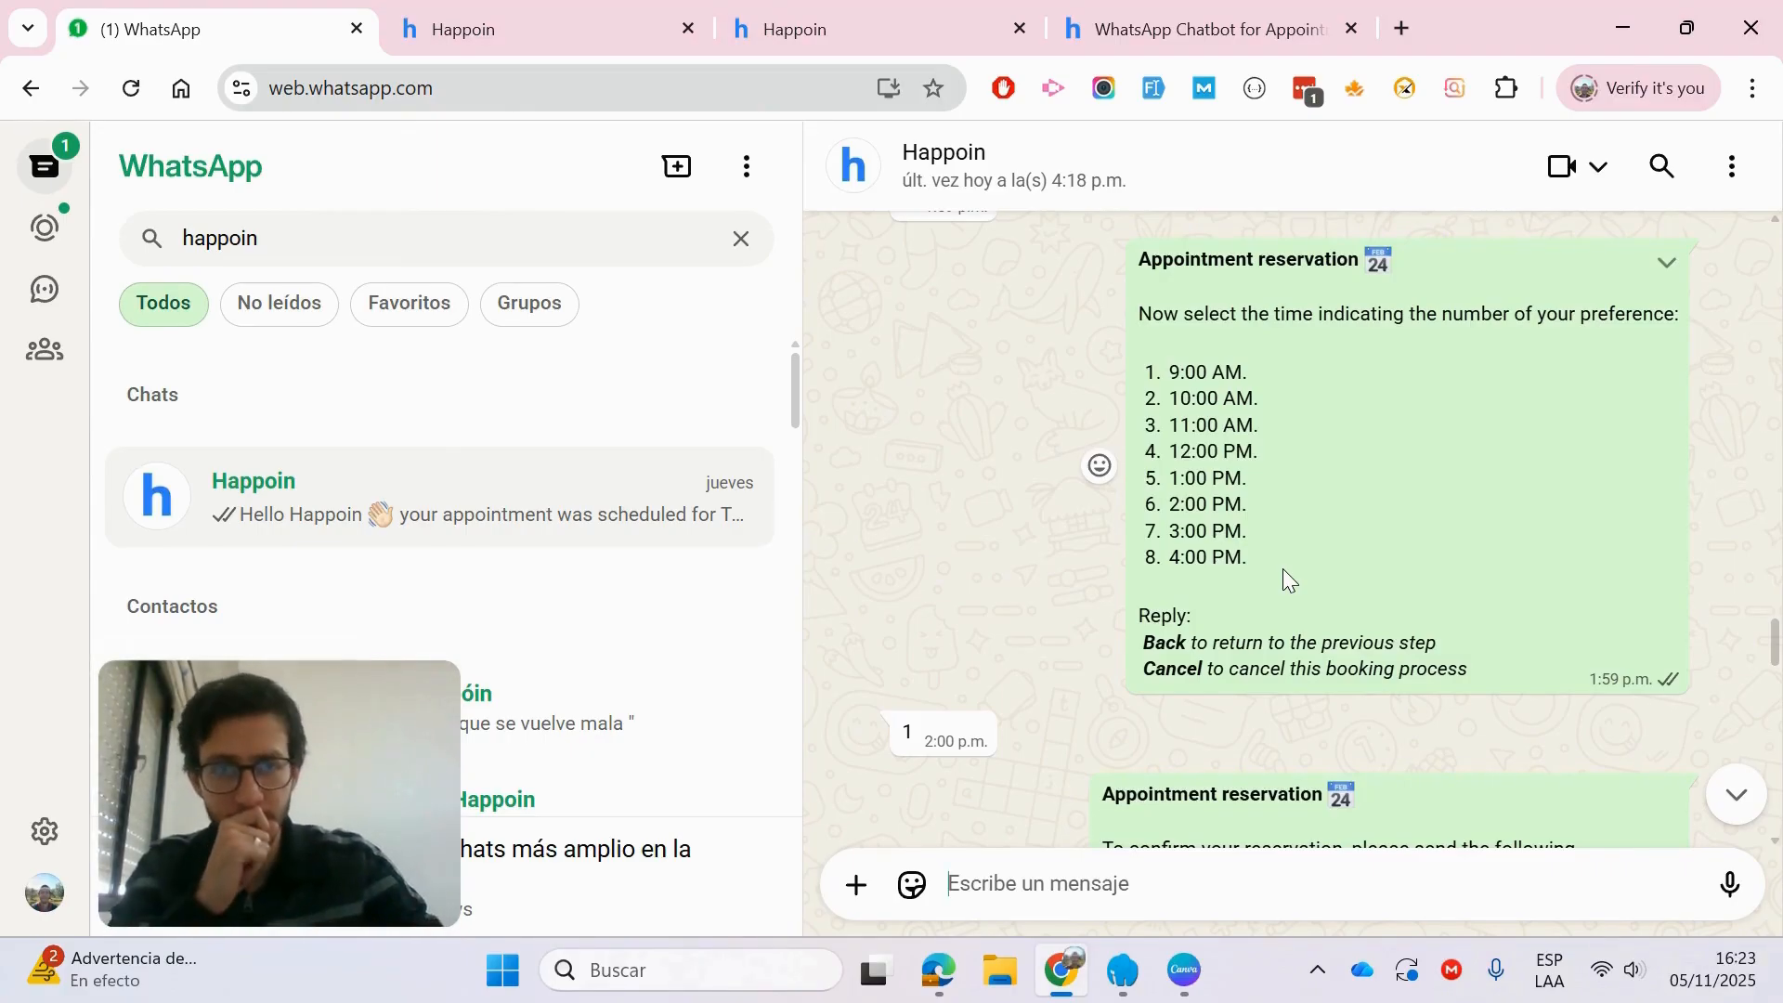
scroll(1284, 570, down, 1)
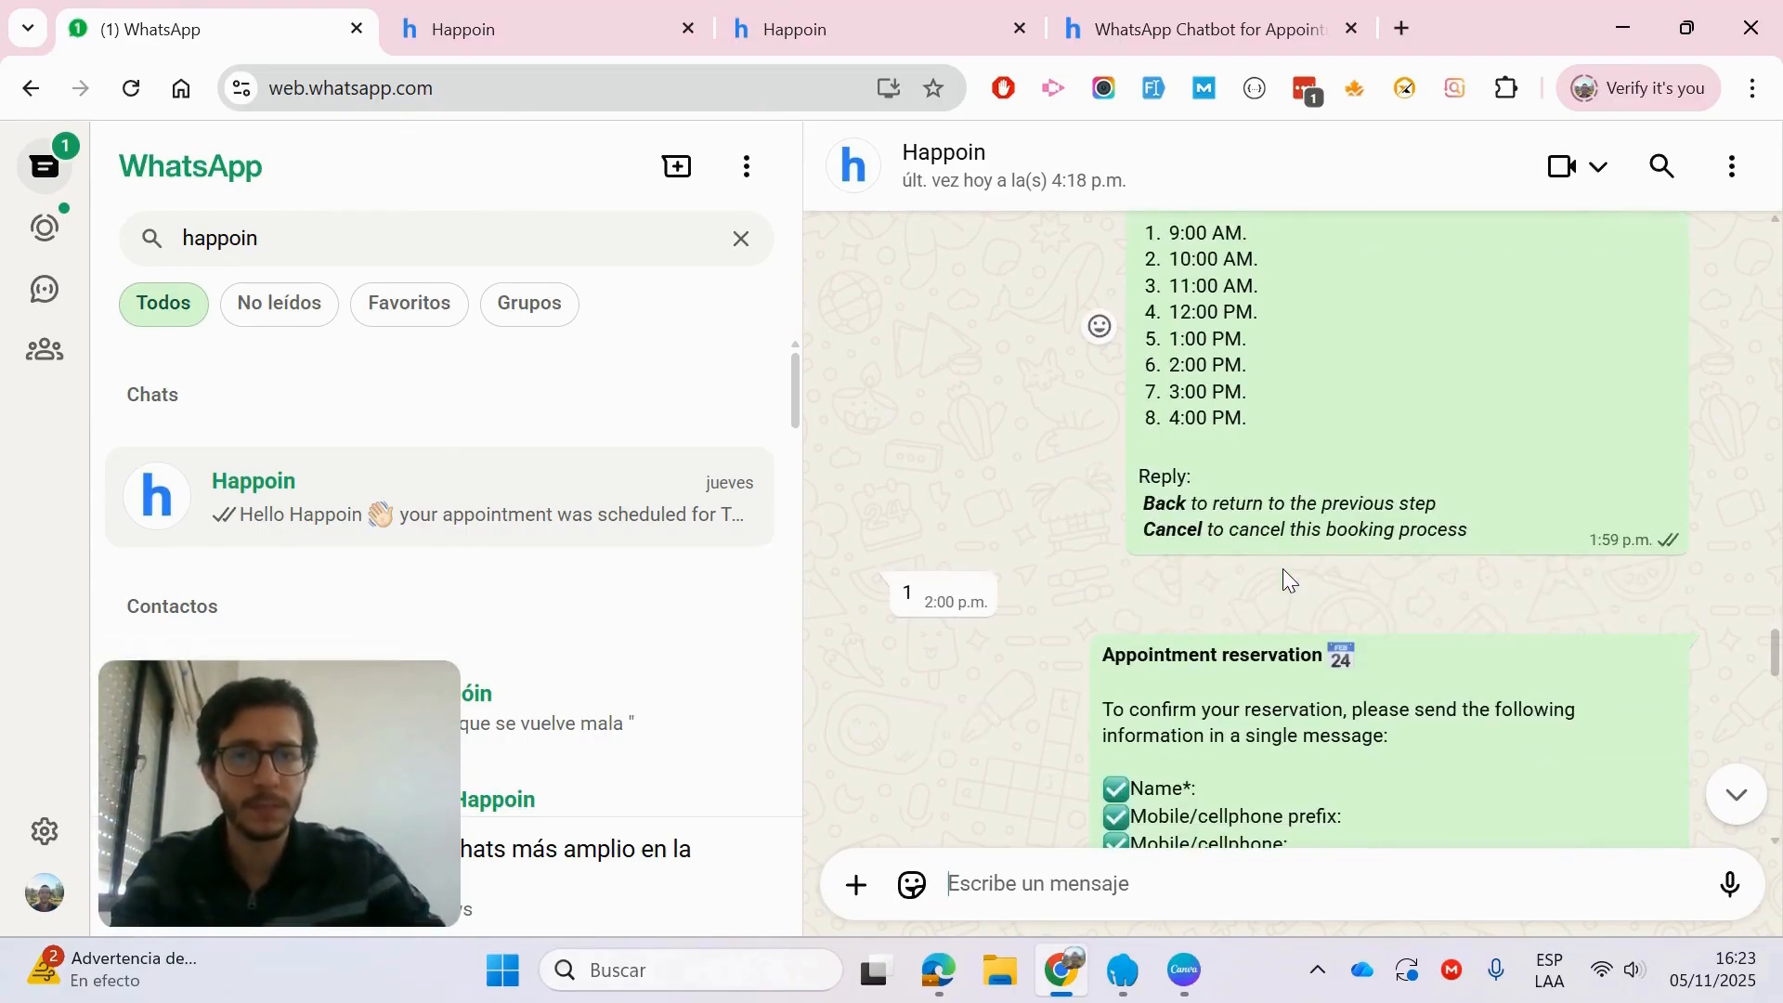
scroll(1283, 568, down, 2)
scroll(1284, 568, up, 2)
scroll(1284, 568, up, 2)
scroll(1237, 461, down, 4)
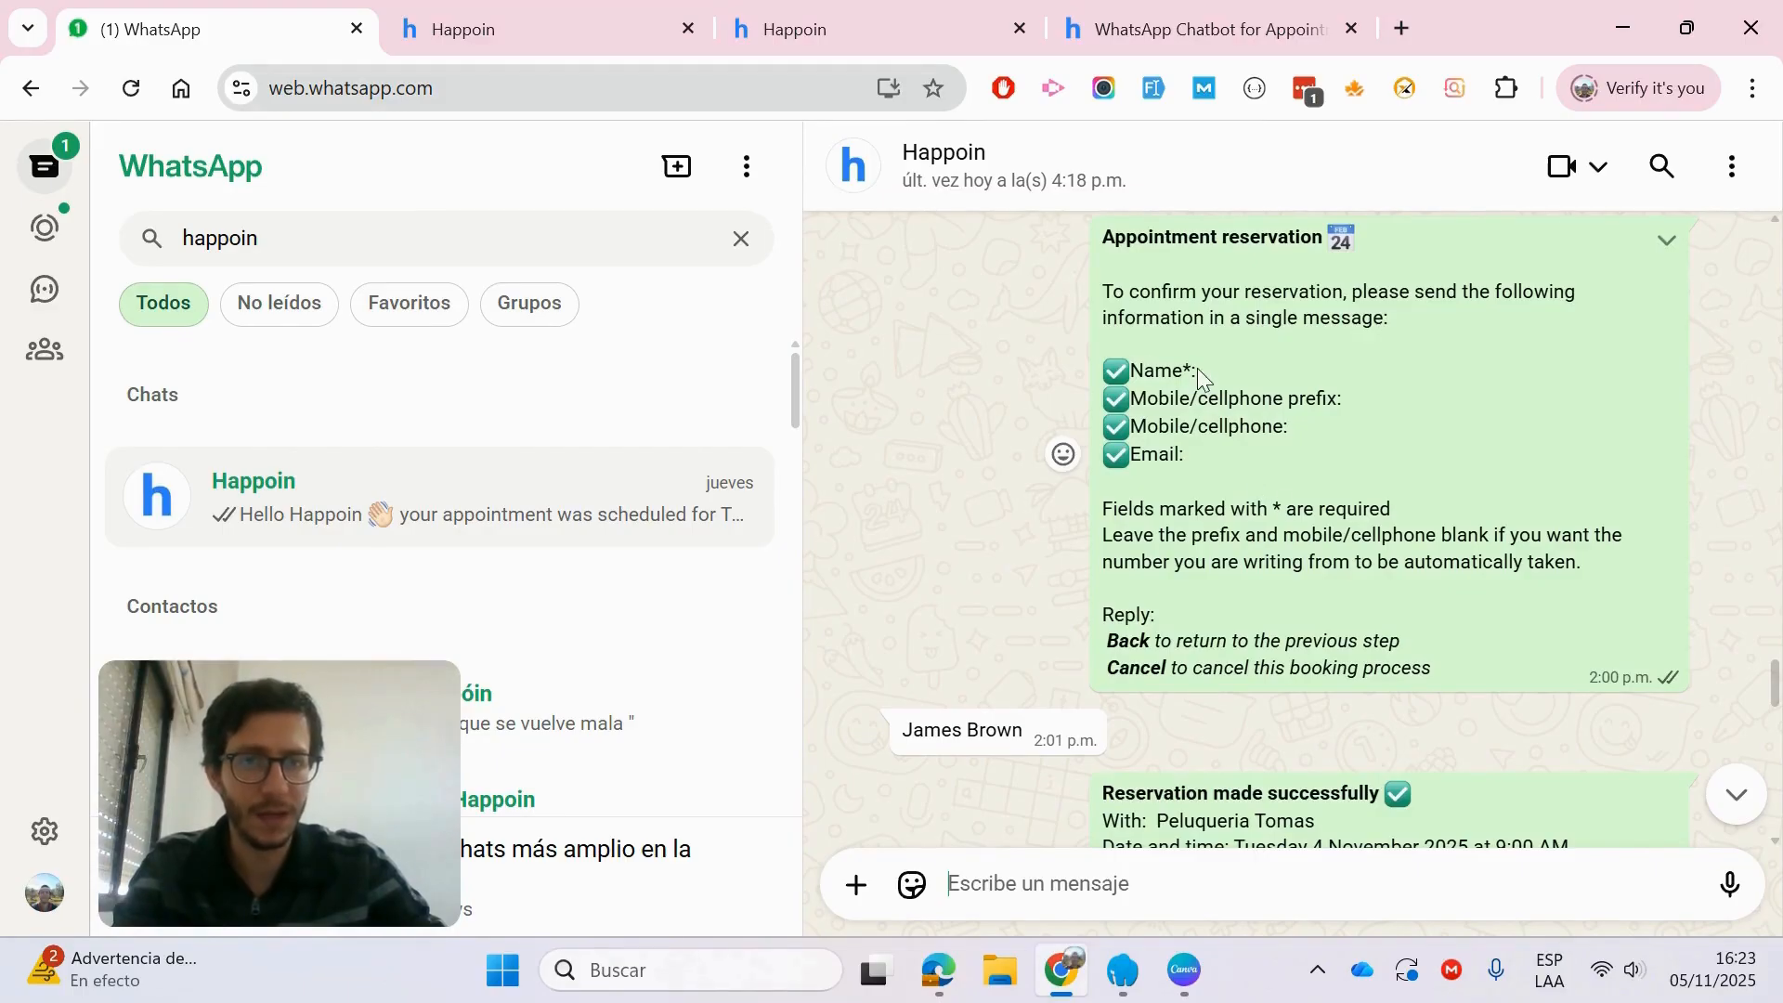
Step: Highlight the required Name field and the mobile prefix, mobile and email fields in the contact details request, and clear the selection
drag(1198, 371, 1144, 371)
click(1271, 428)
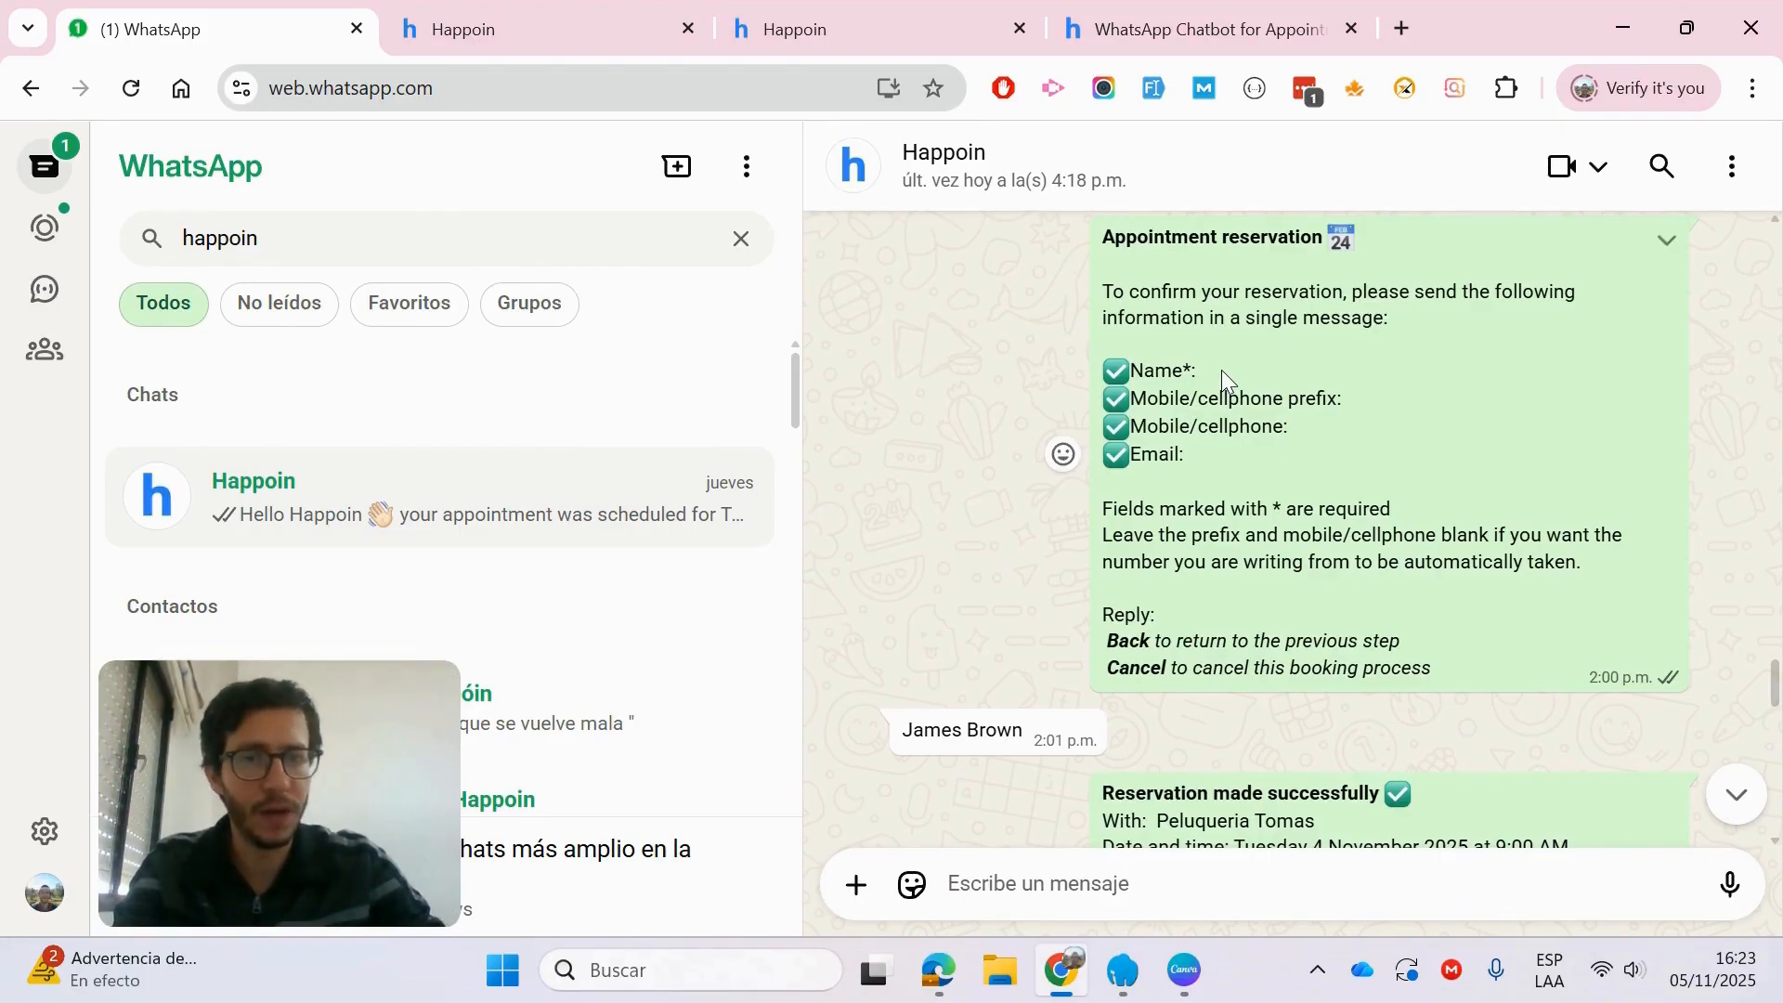
drag(1190, 460, 1133, 397)
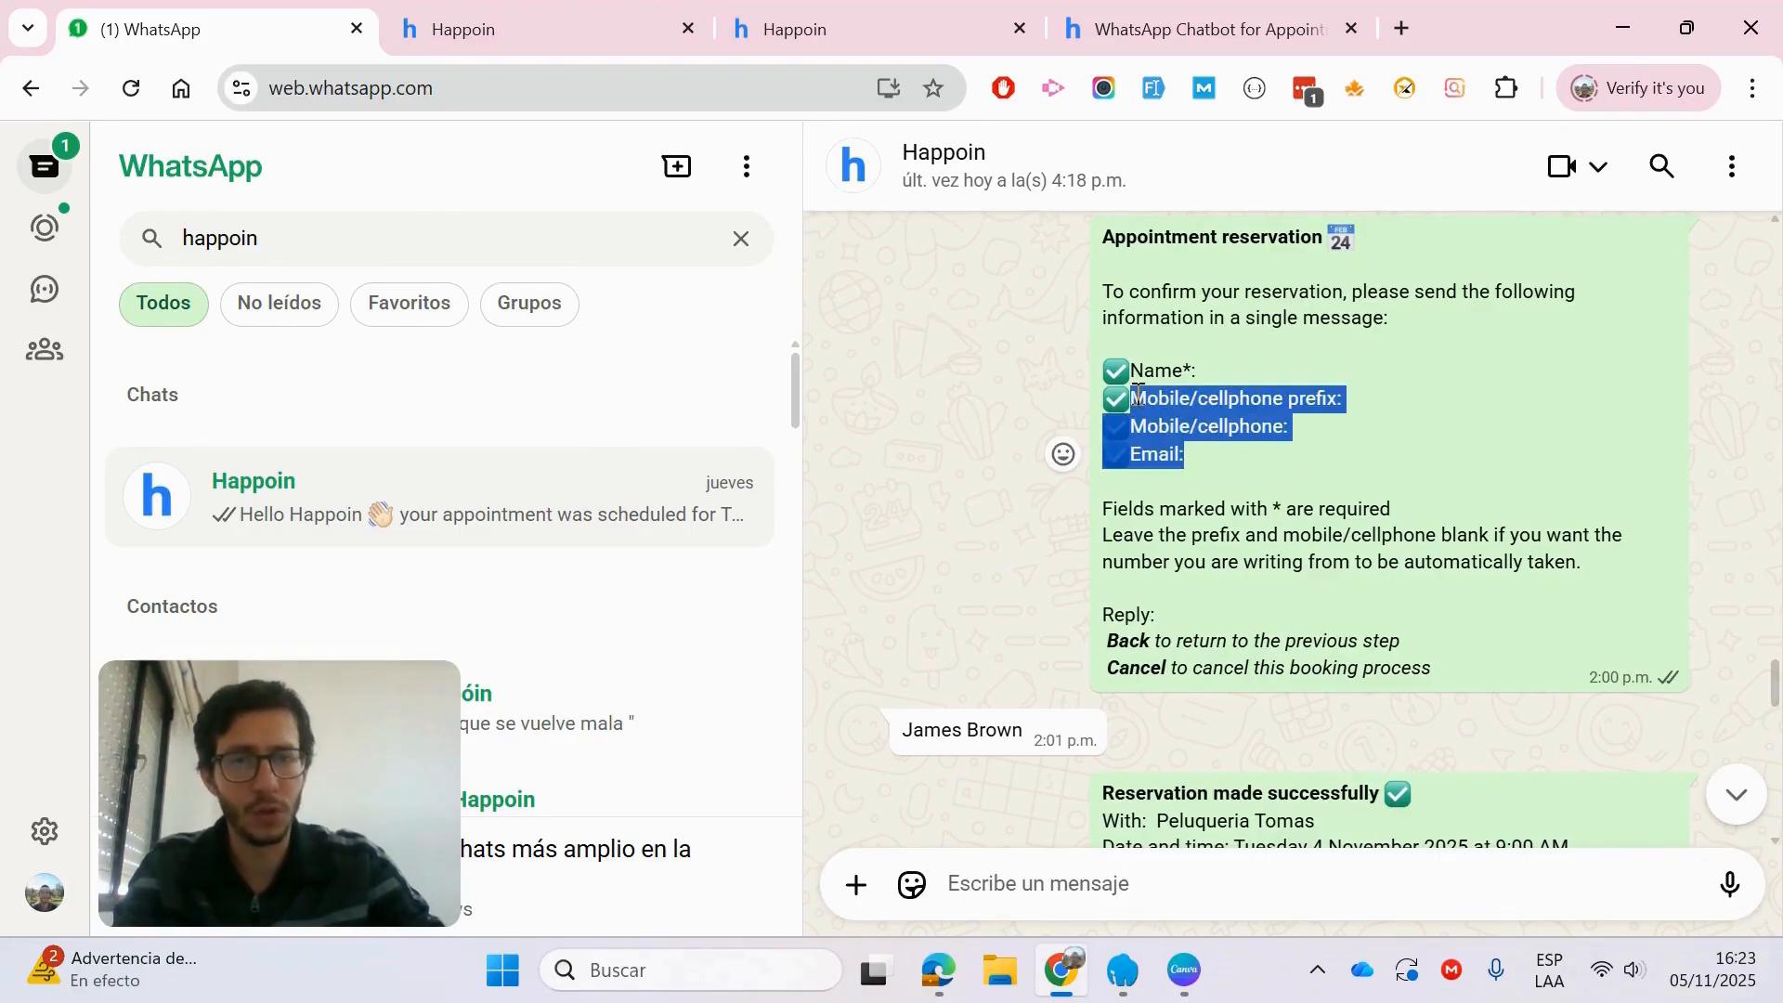
click(1312, 491)
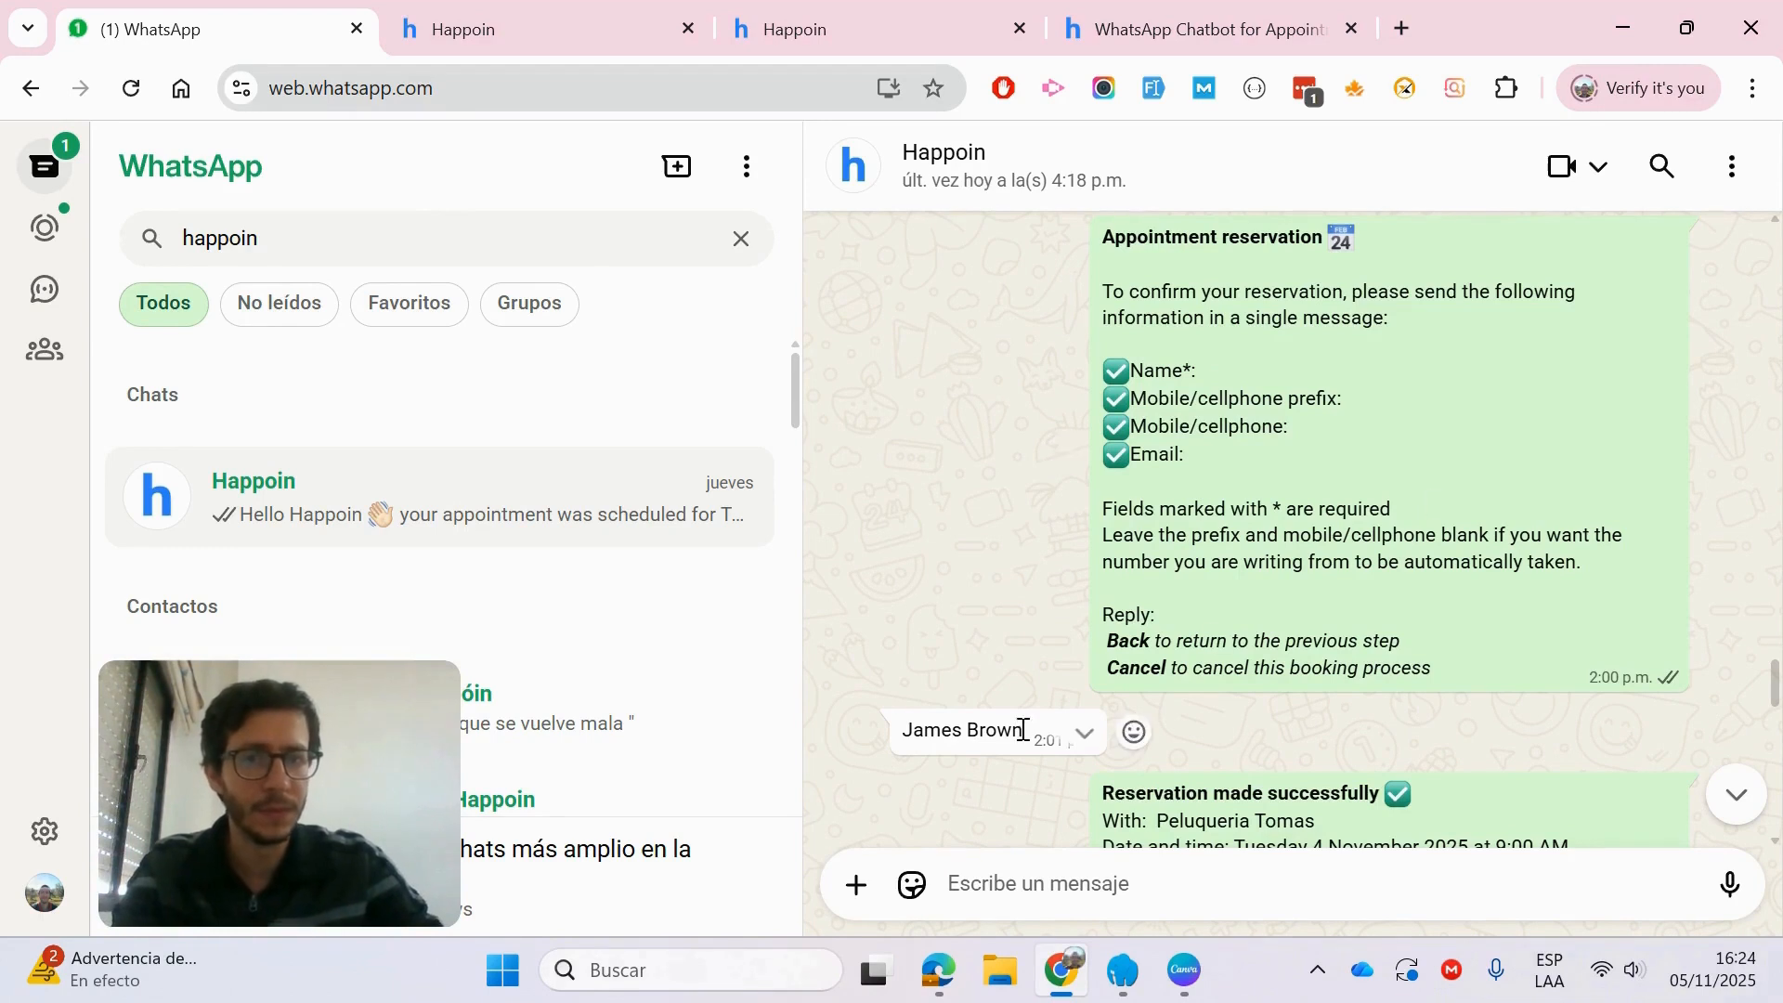
Step: Review the customer's name reply and the reservation confirmation, and go back to the time selection message
scroll(1207, 418, down, 2)
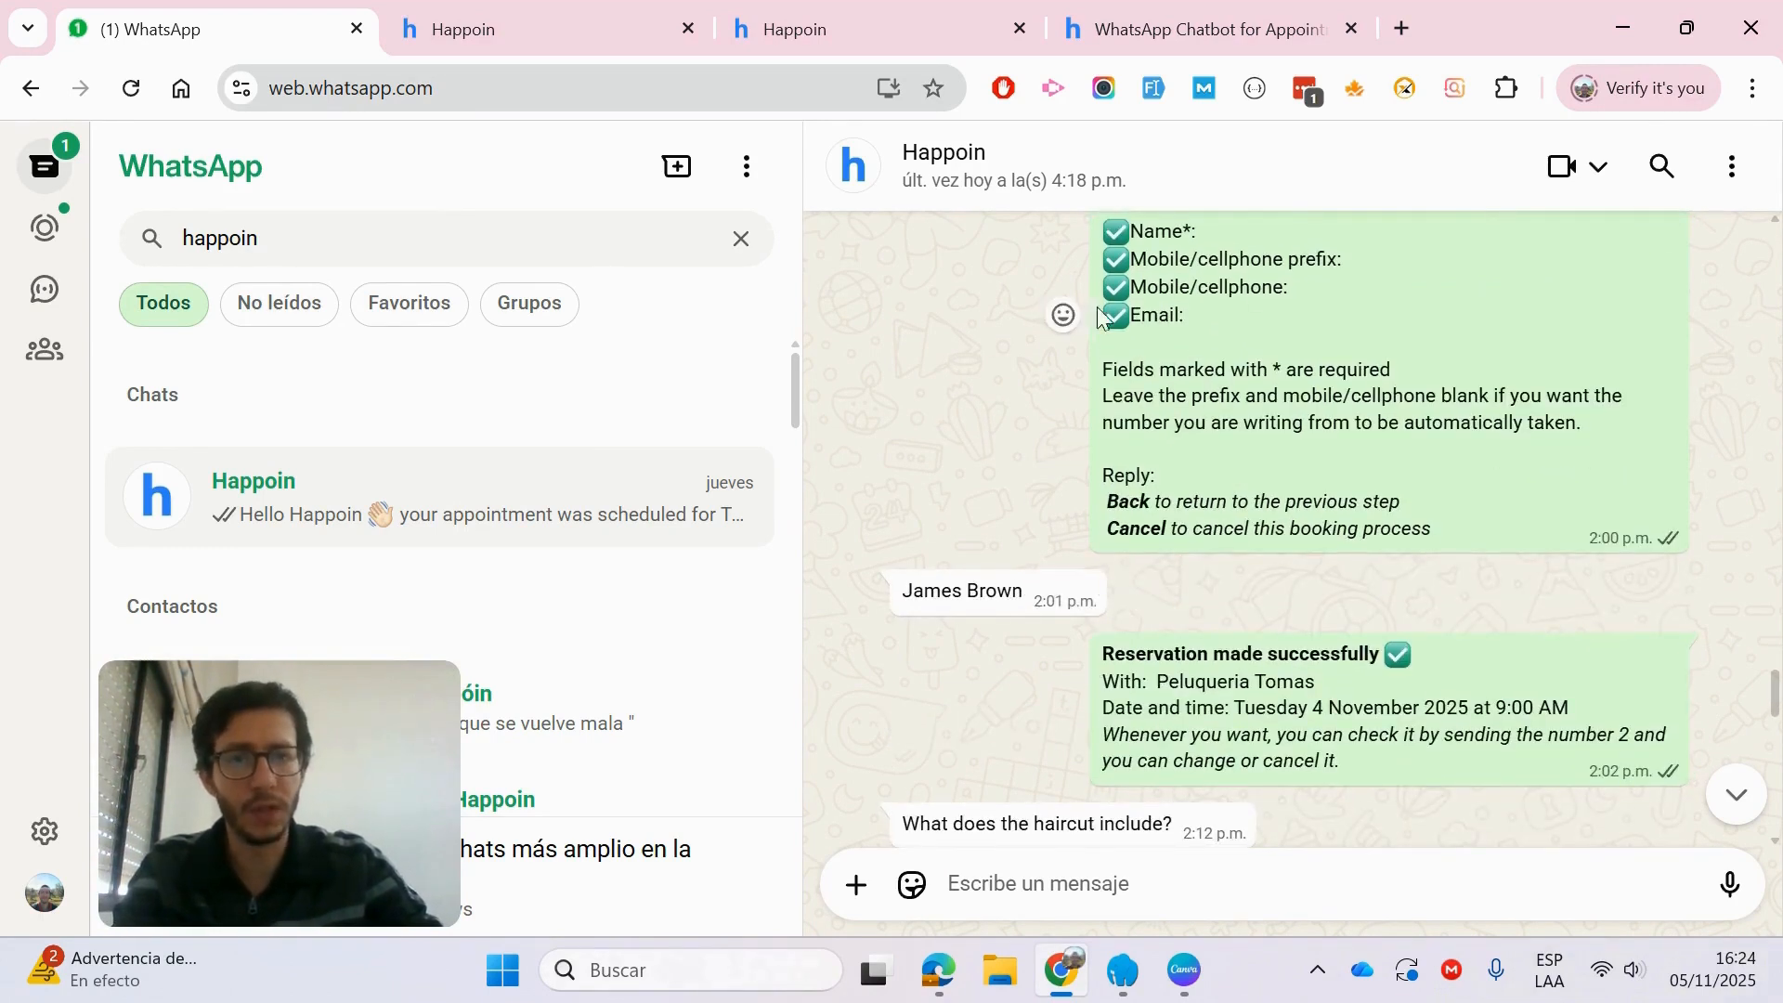
scroll(1383, 518, up, 2)
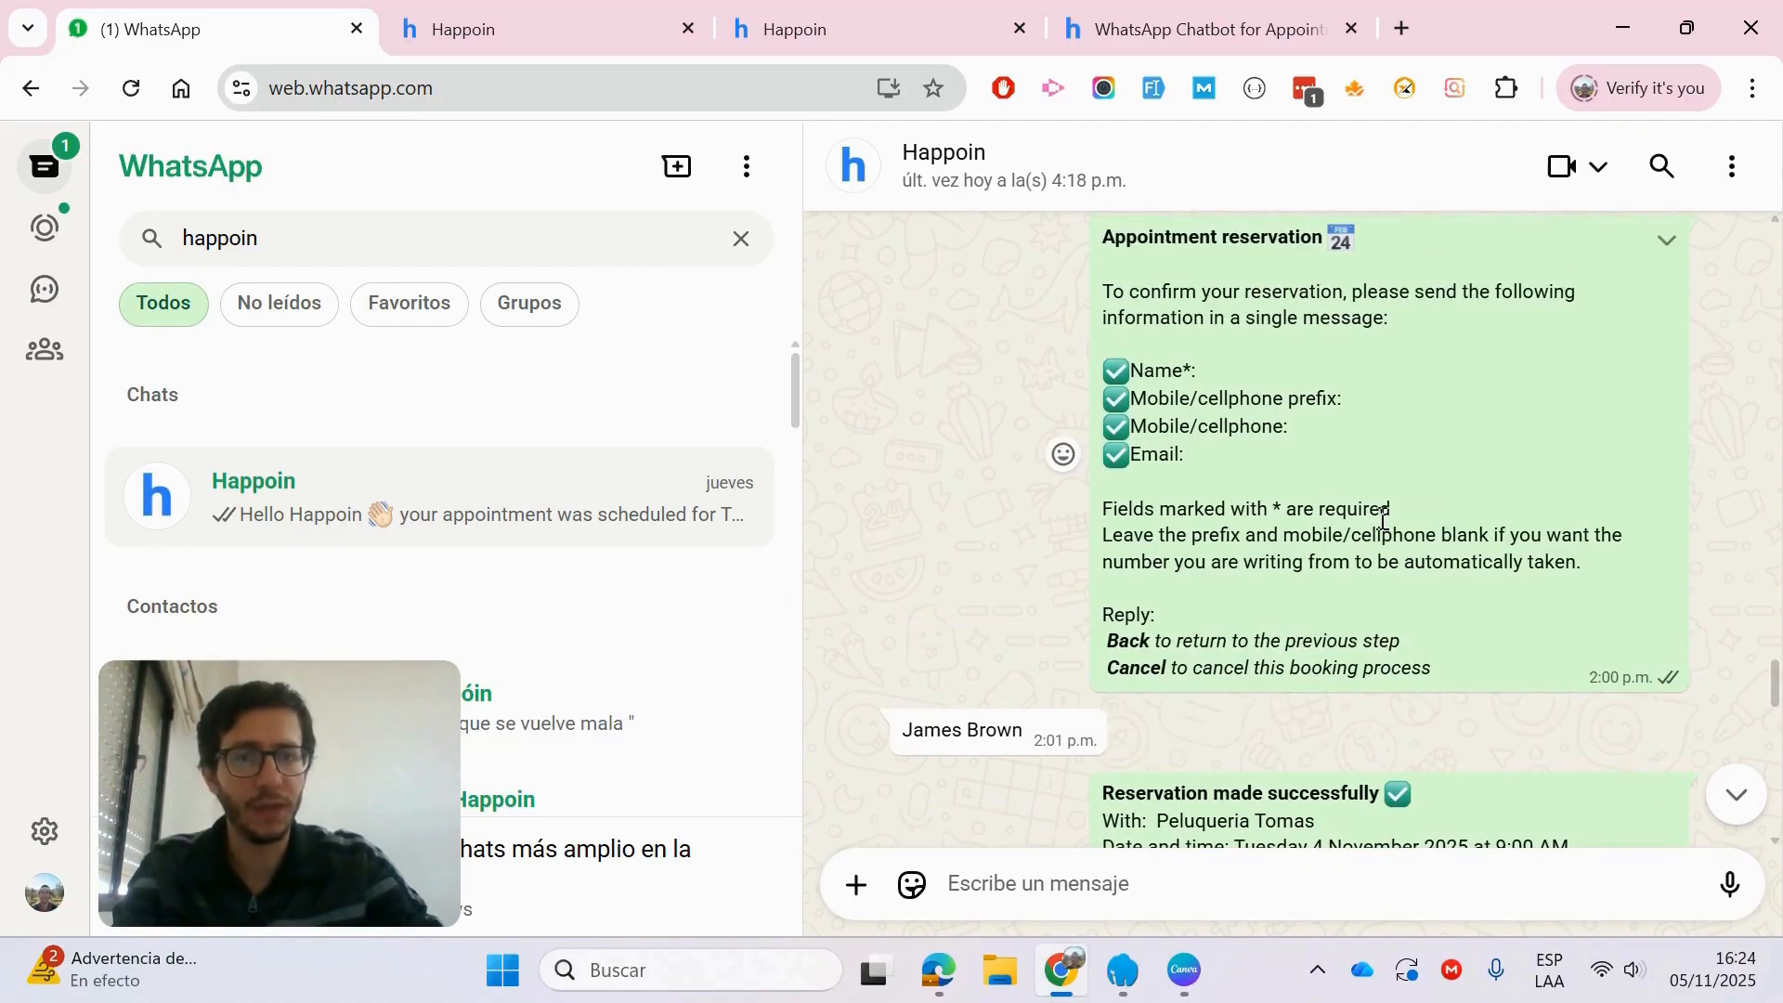
scroll(1383, 518, down, 3)
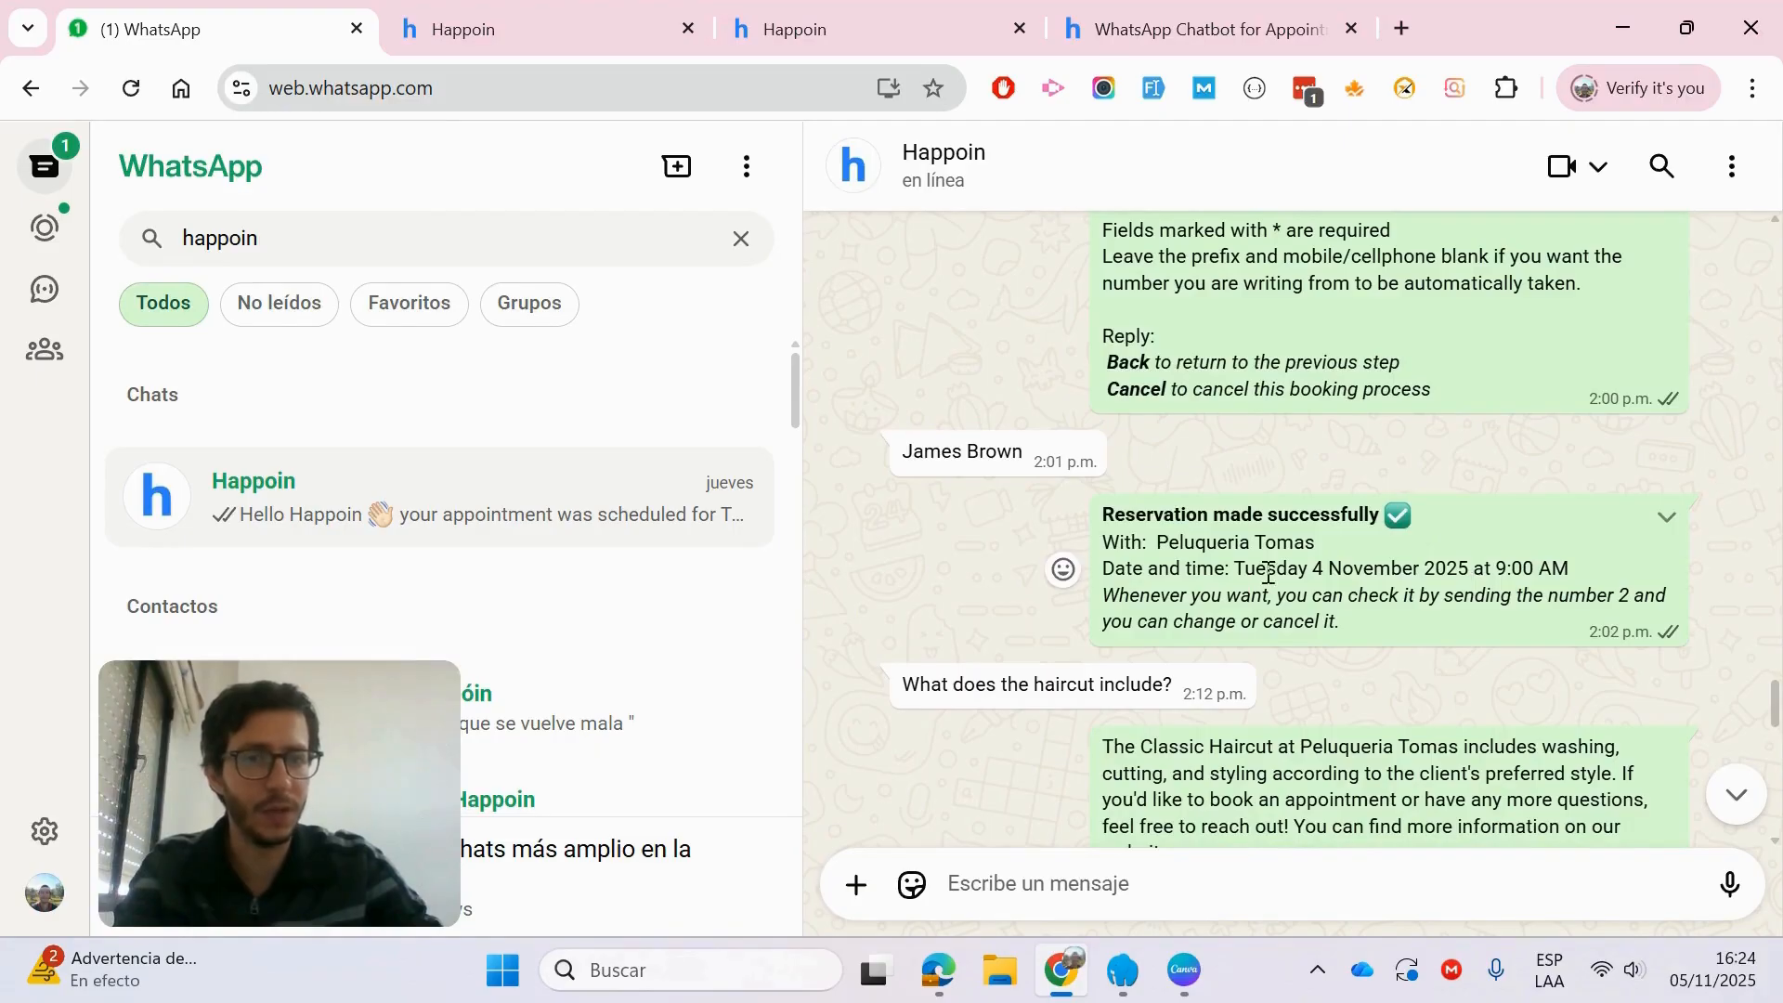
scroll(1393, 589, up, 12)
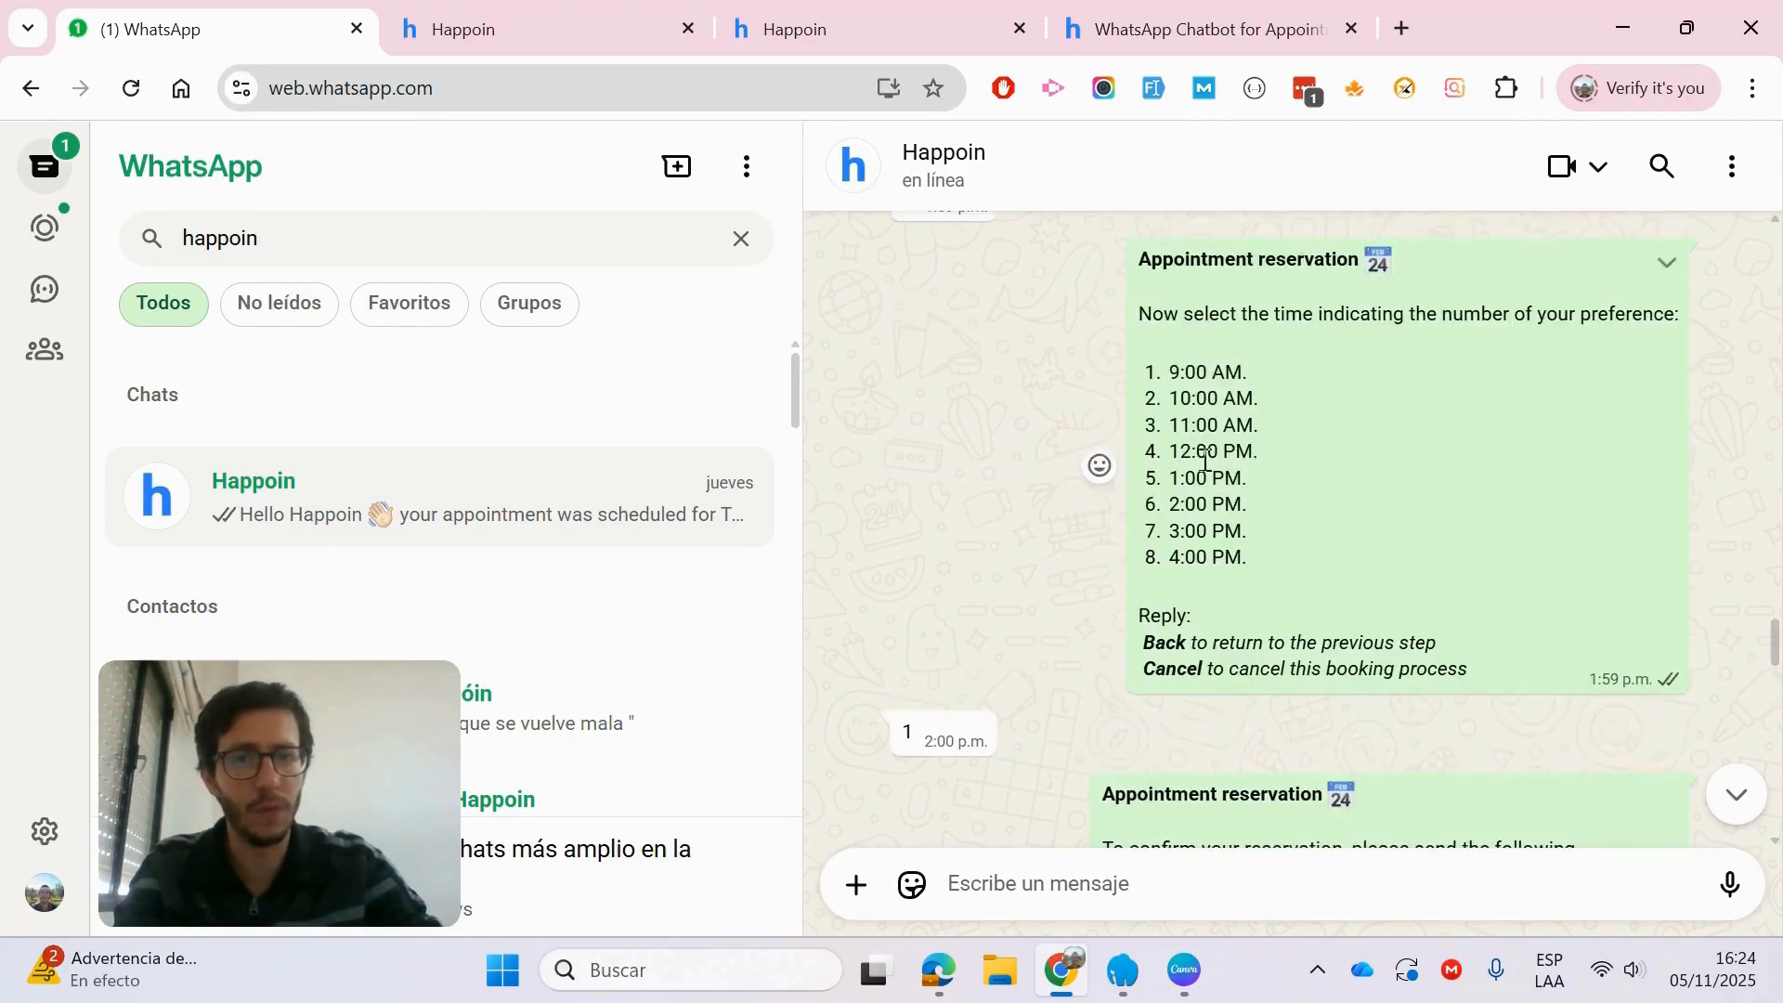
Step: Check the chat's reservation confirmation and find the booking at 9 AM on Tuesday 4 November 2025 in Happoin's Appointments calendar
scroll(1205, 460, down, 10)
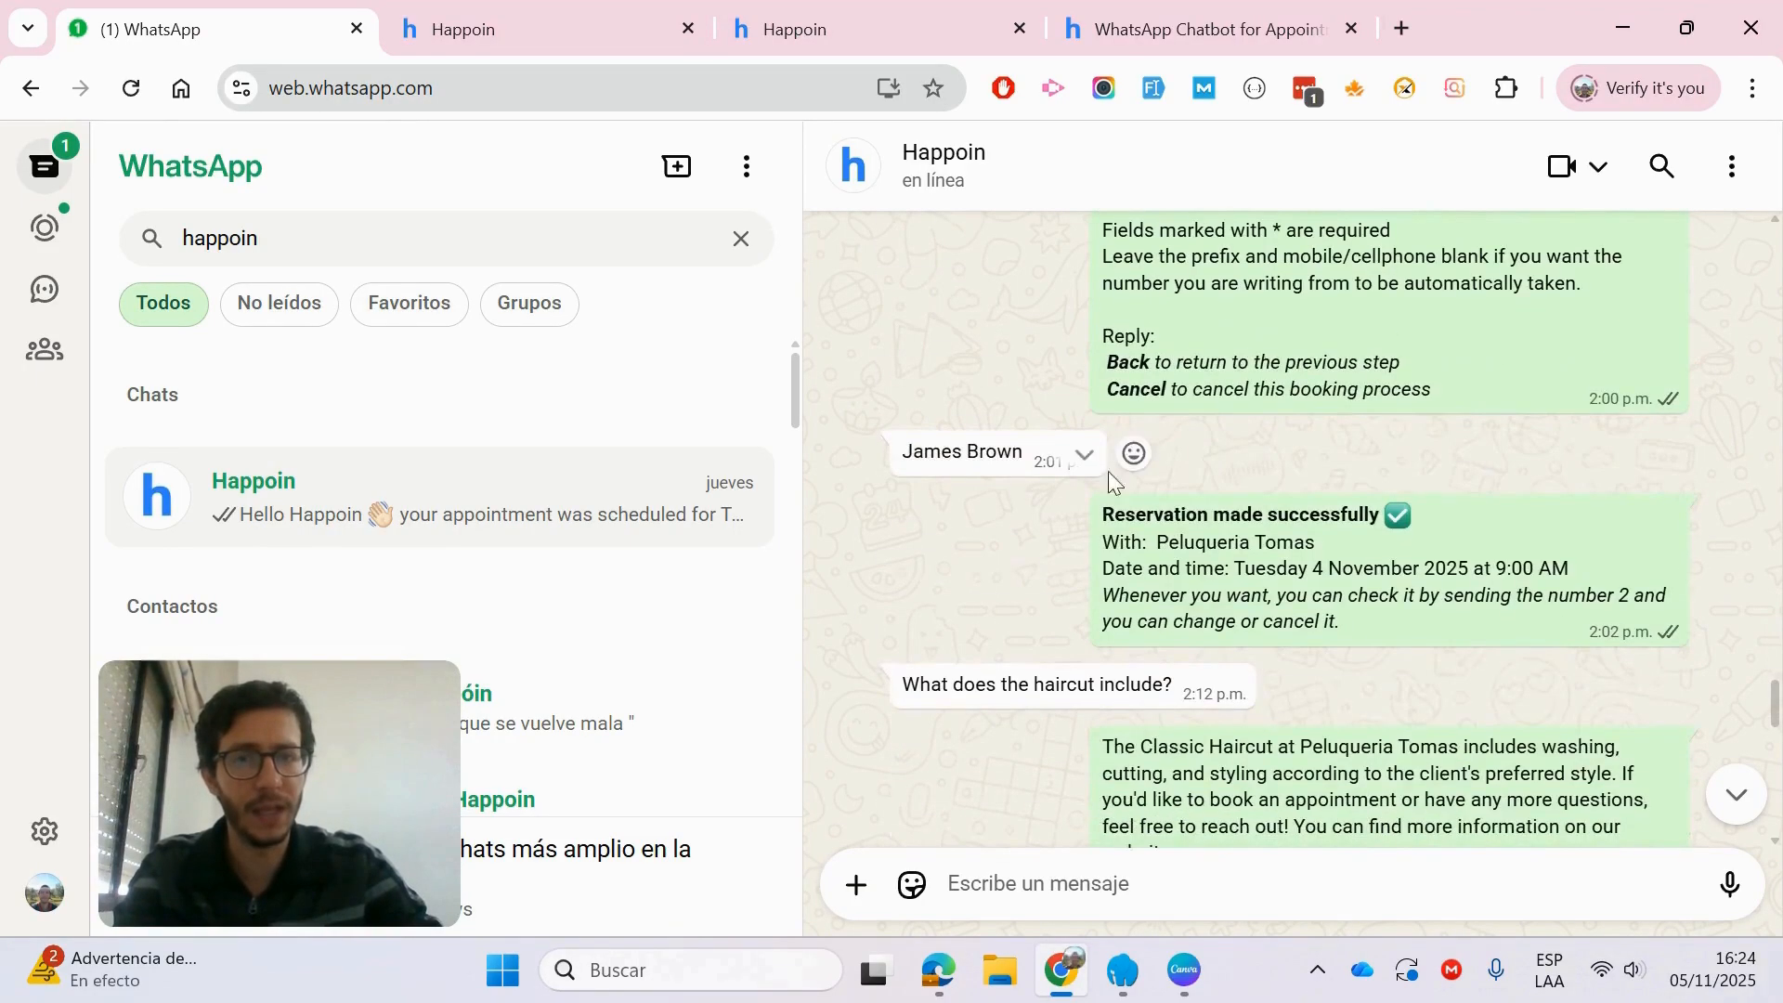
click(797, 21)
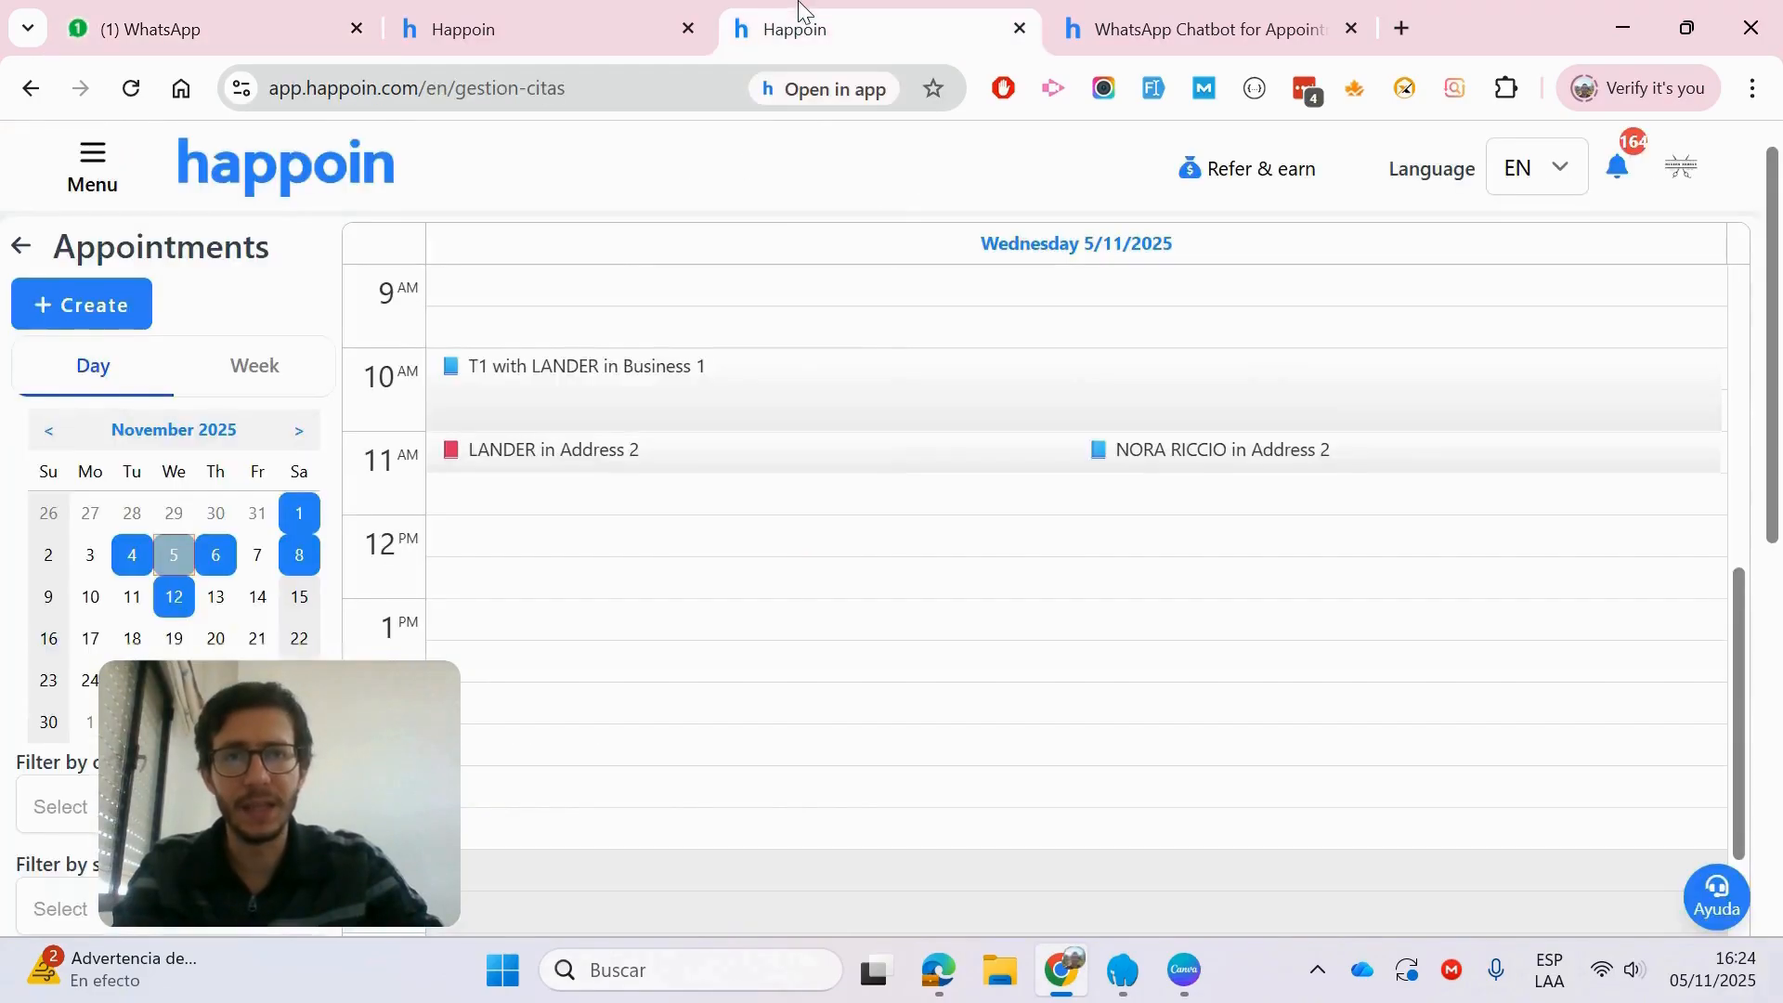
click(132, 558)
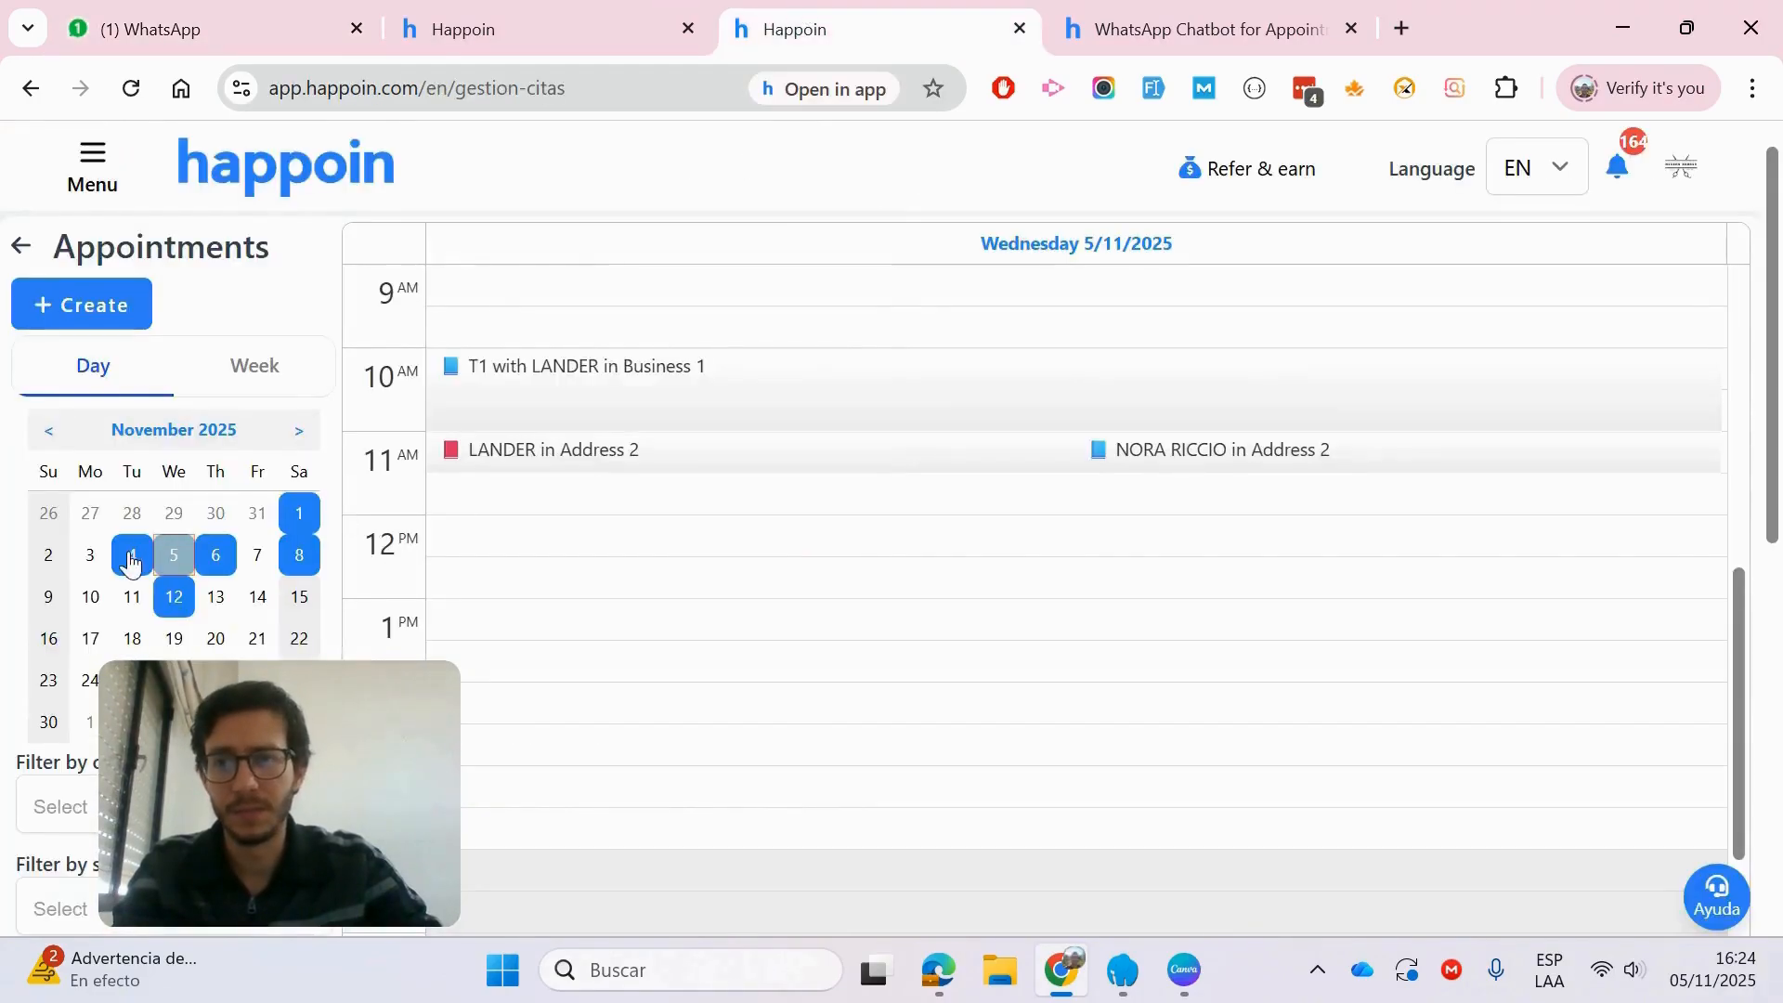
scroll(899, 543, up, 6)
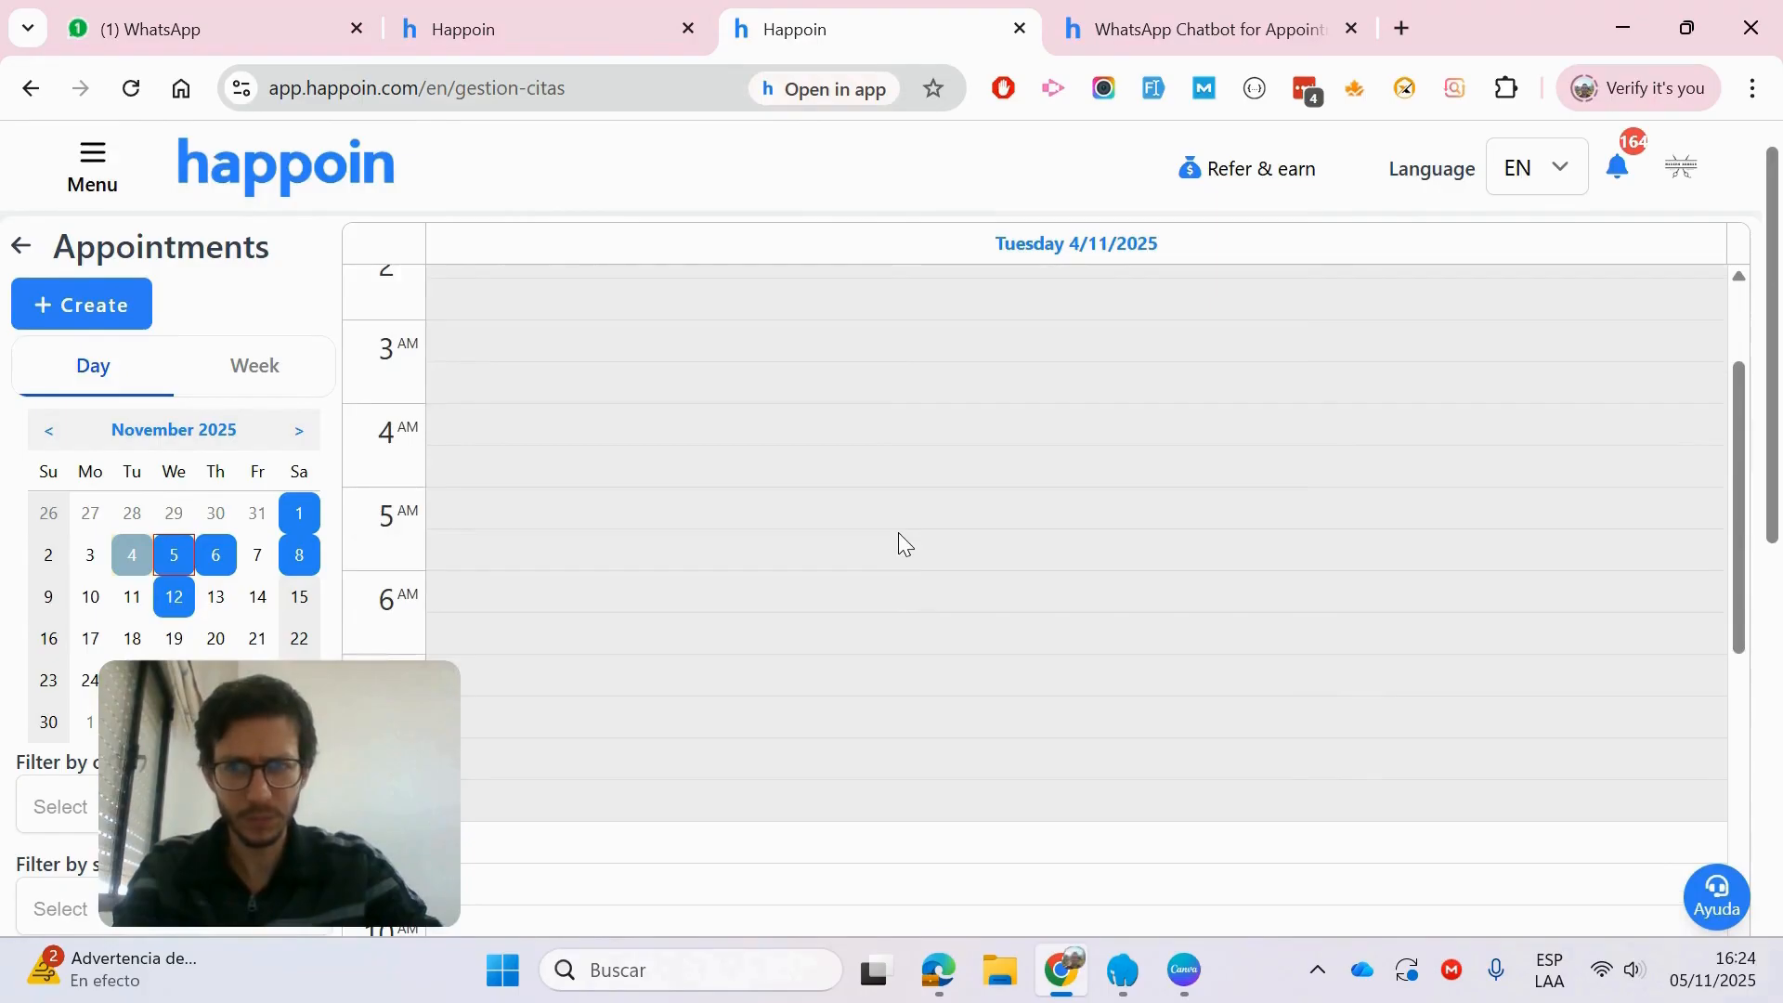
scroll(898, 539, down, 5)
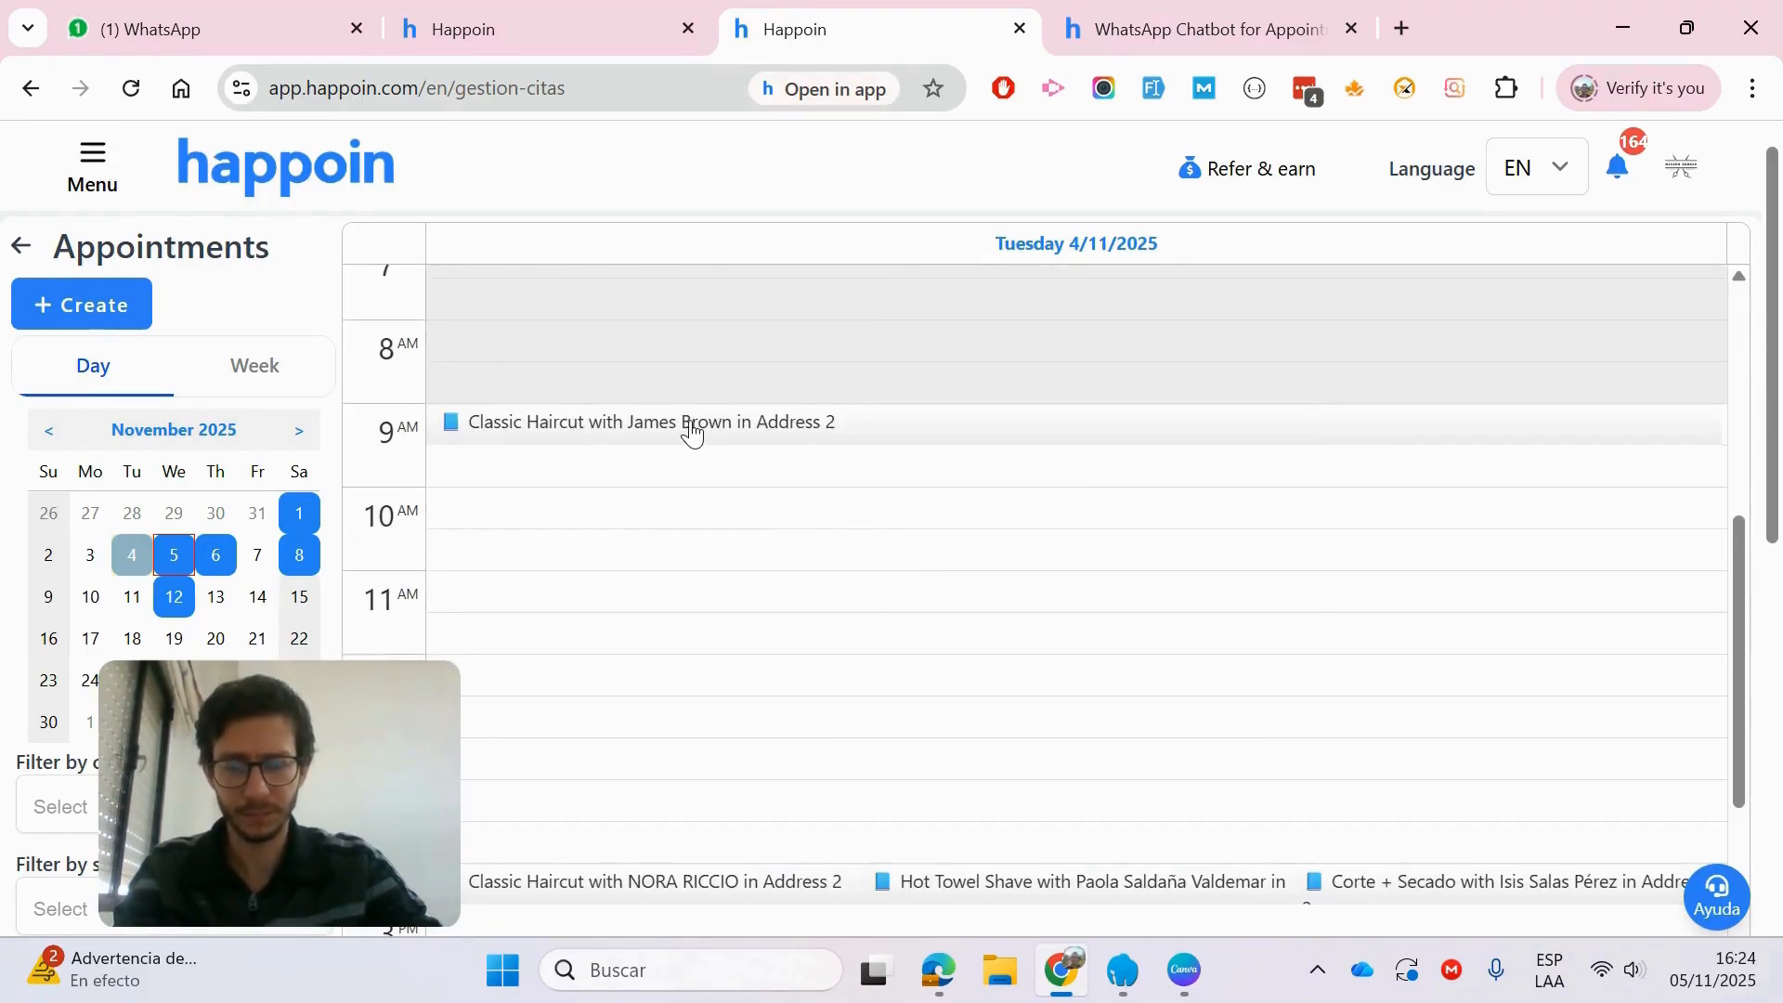
Step: Open the 9 AM Classic Haircut appointment in the calendar and compare its customer data with the WhatsApp booking chat
click(692, 430)
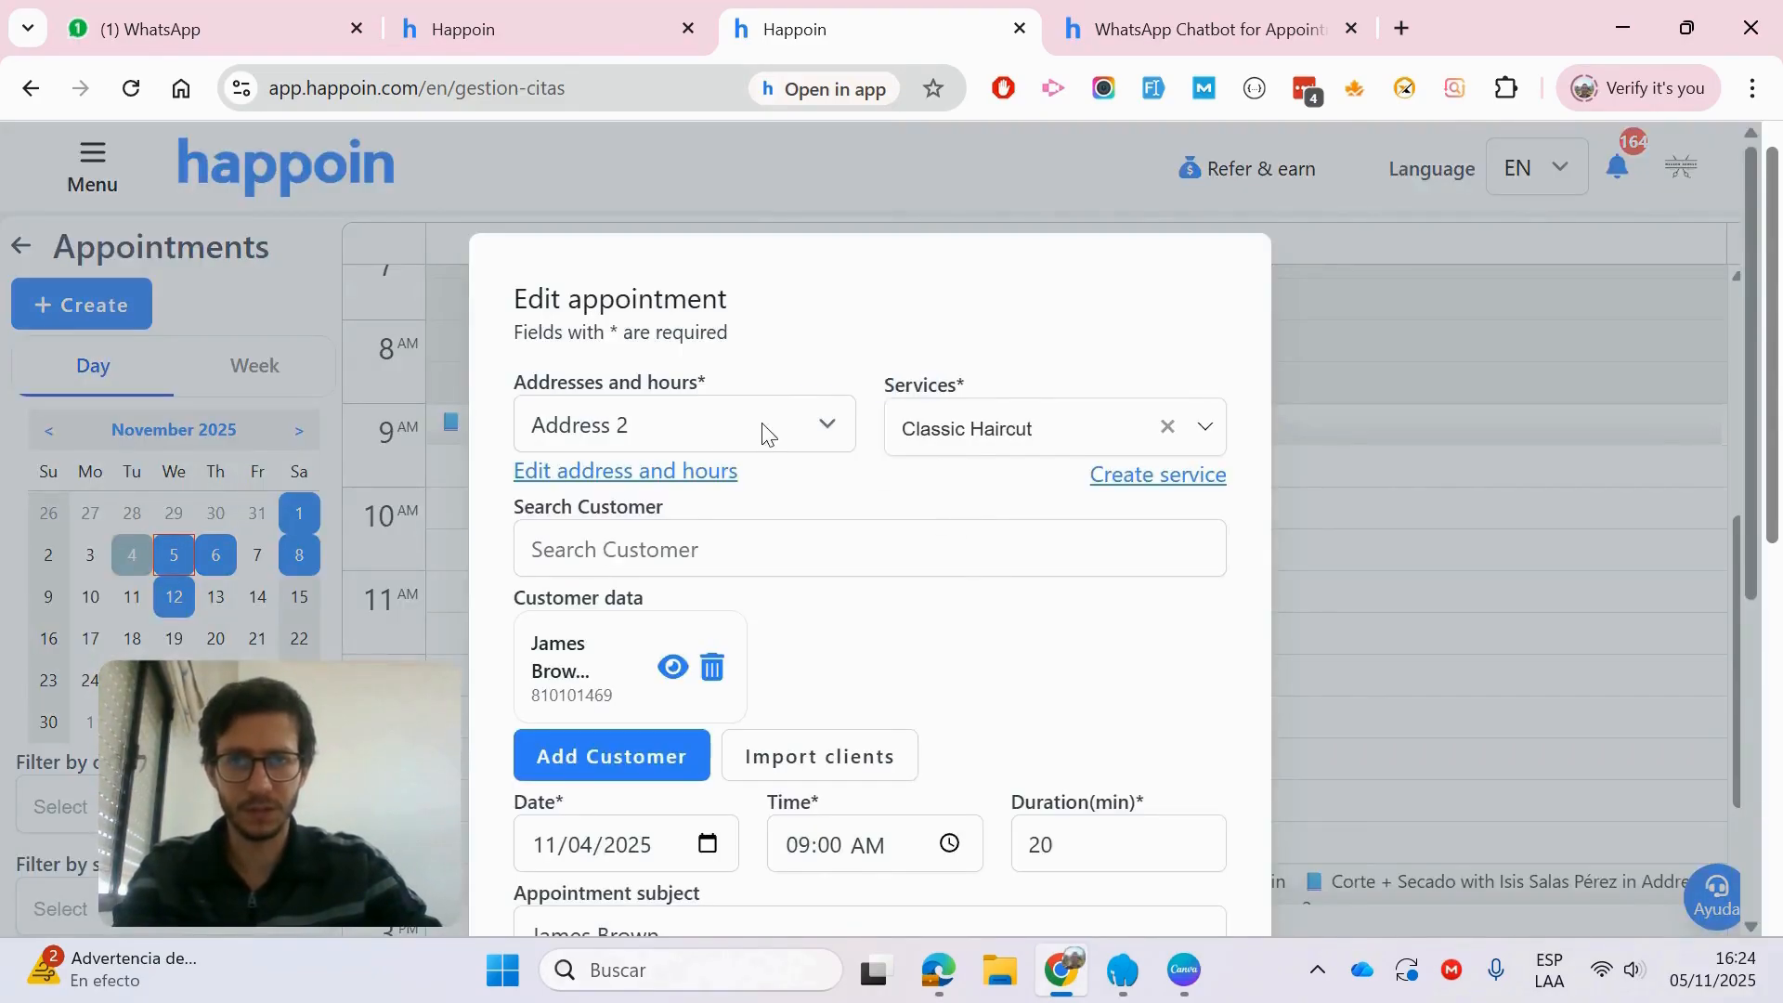
scroll(939, 446, down, 3)
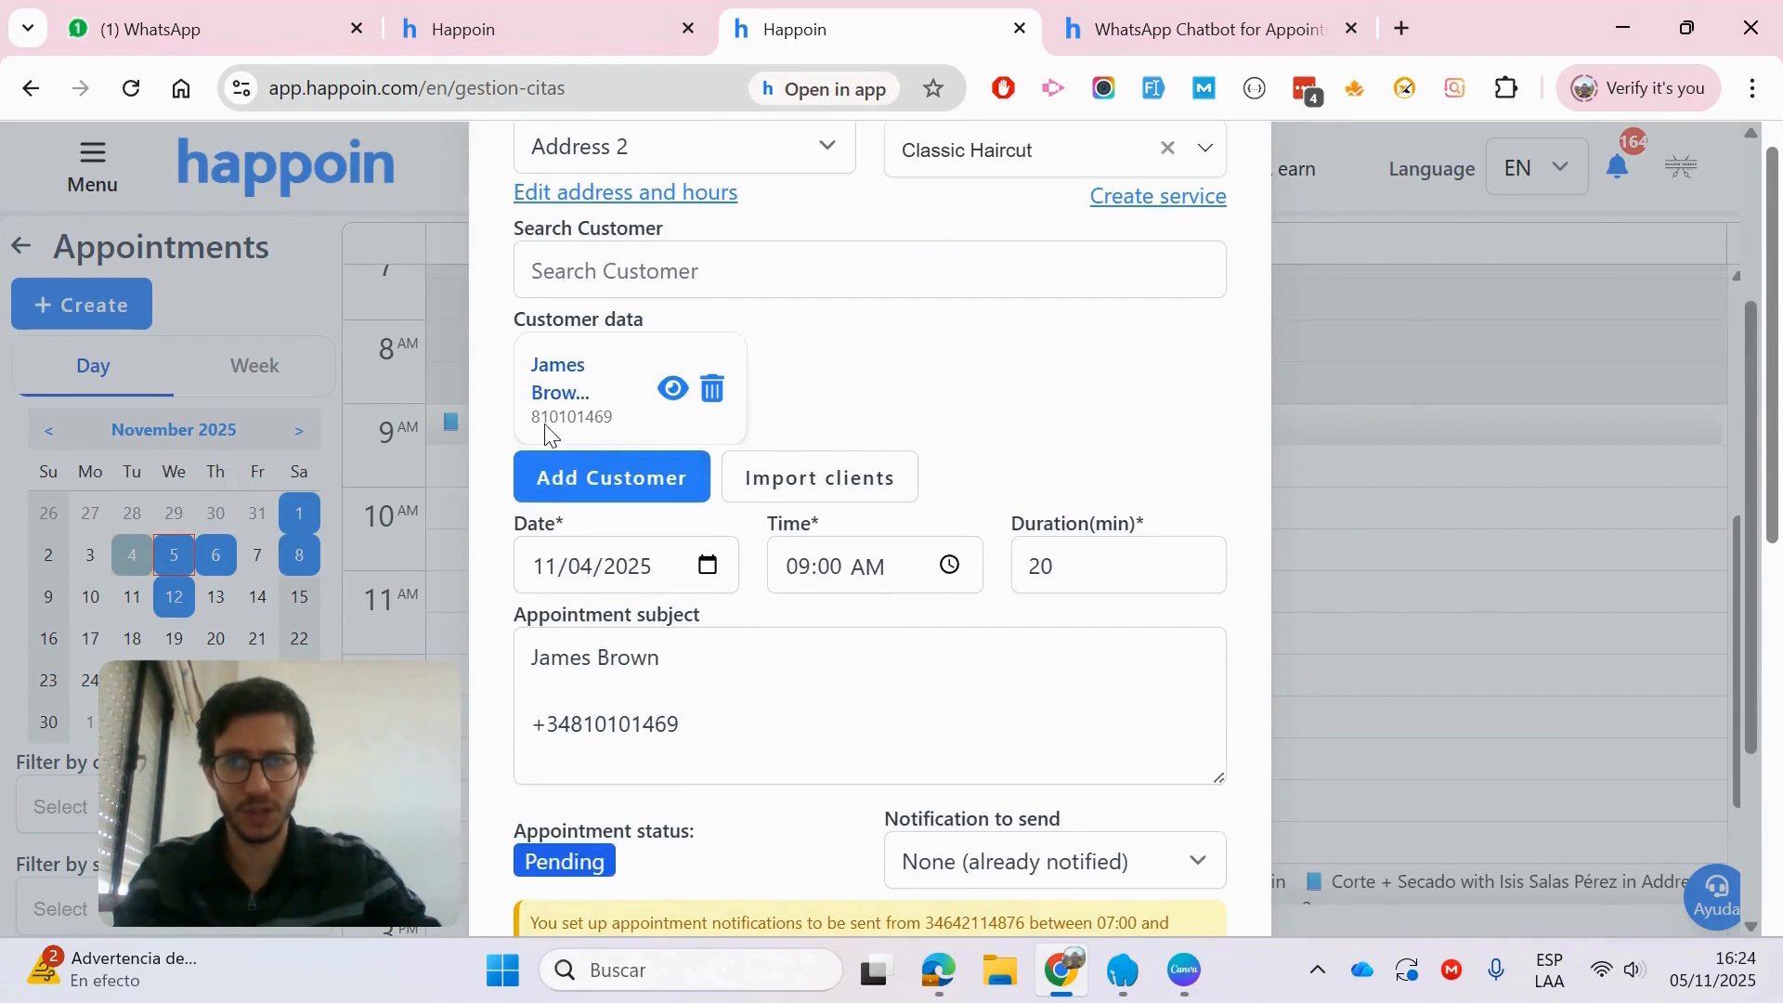
click(279, 19)
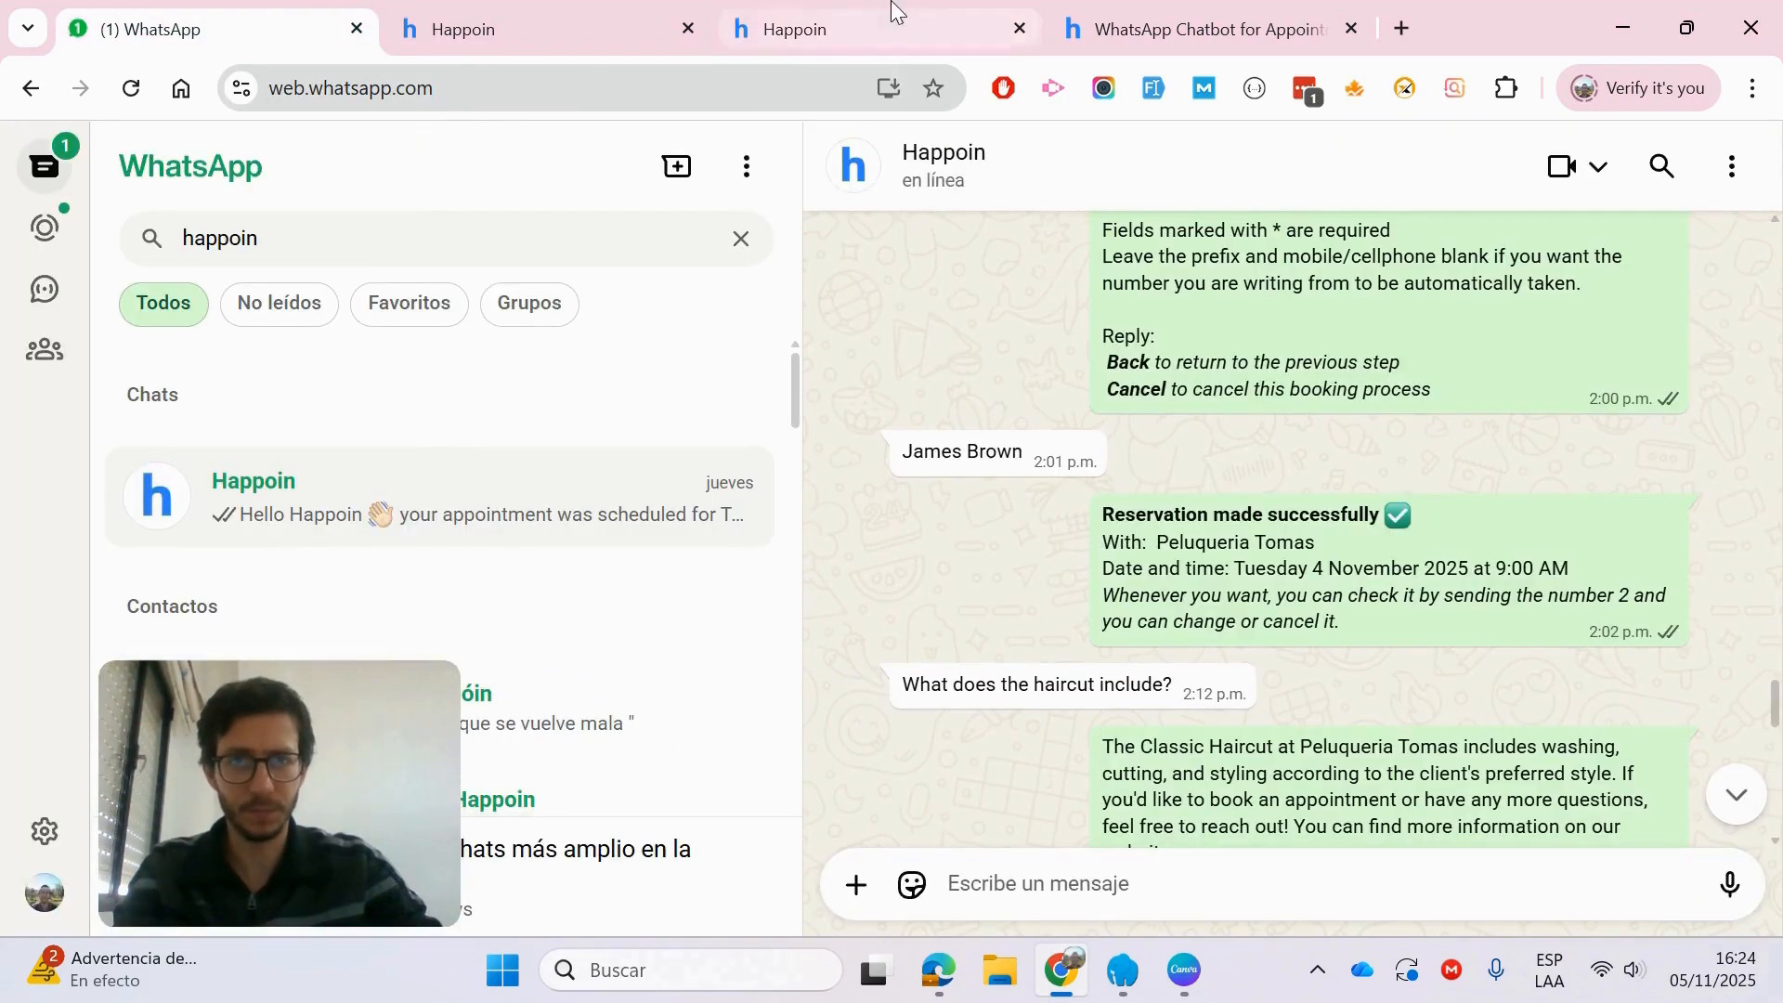
click(883, 14)
scroll(800, 662, down, 1)
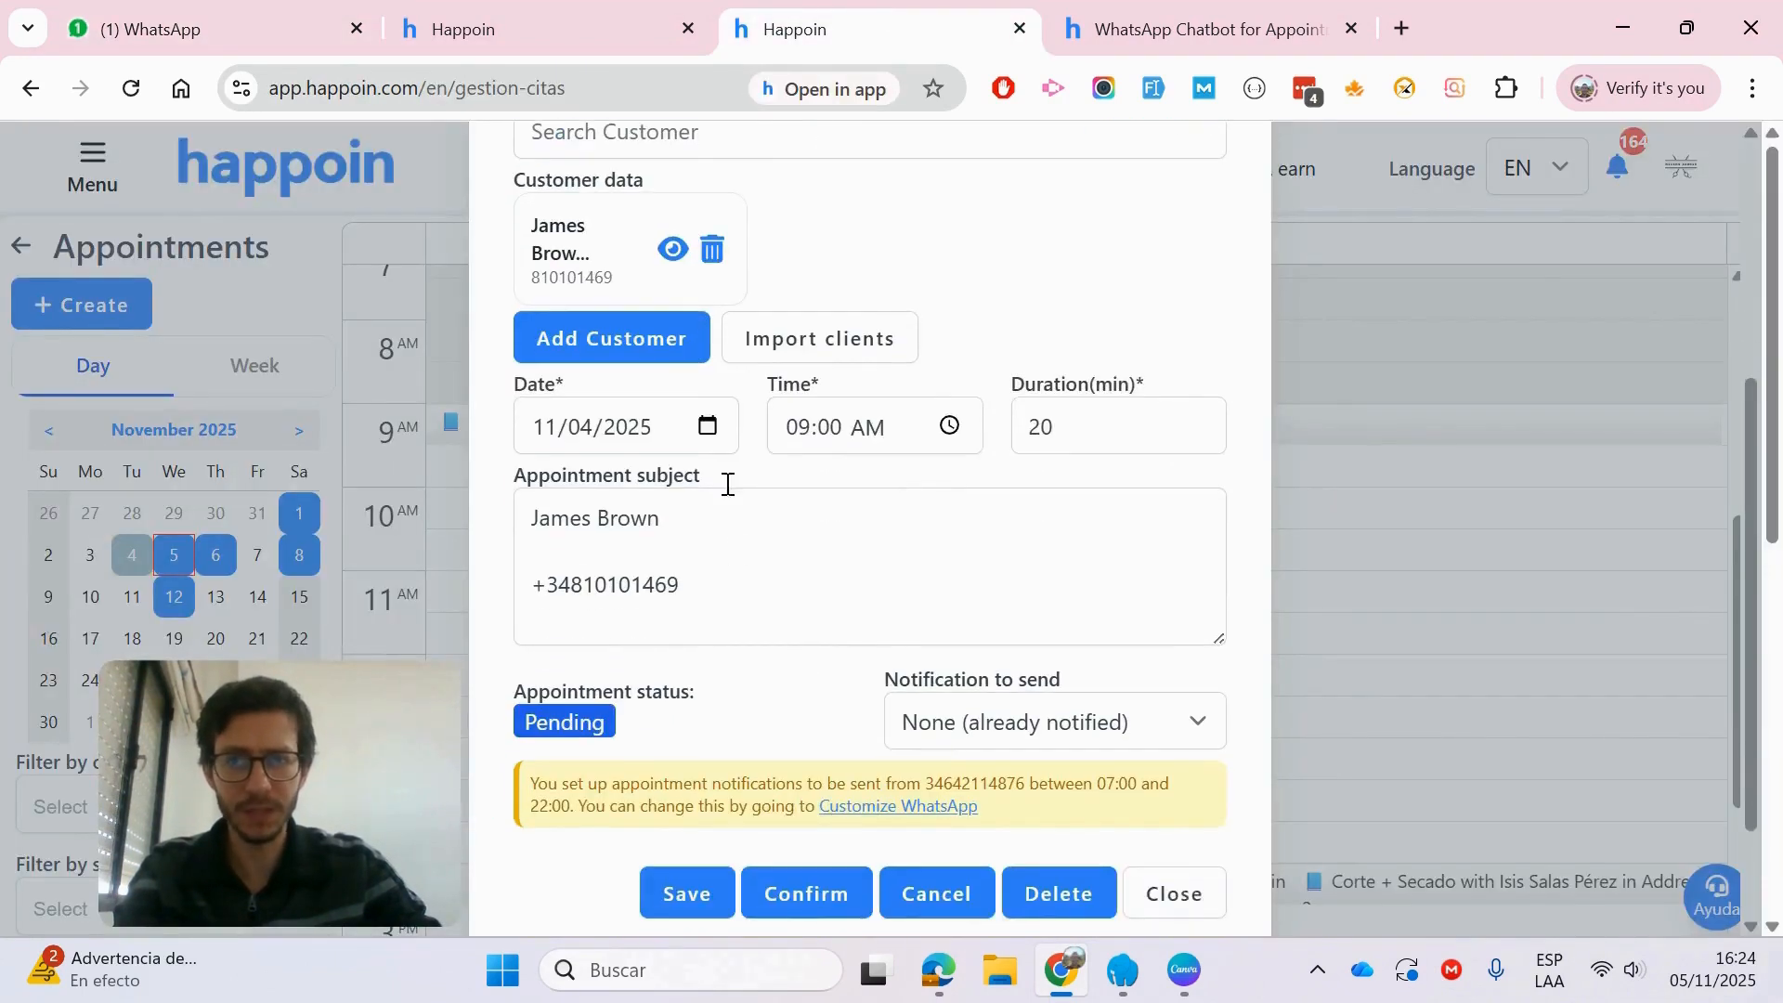
Step: Examine the appointment's date, time, duration, subject, status and notification setting
scroll(907, 490, down, 1)
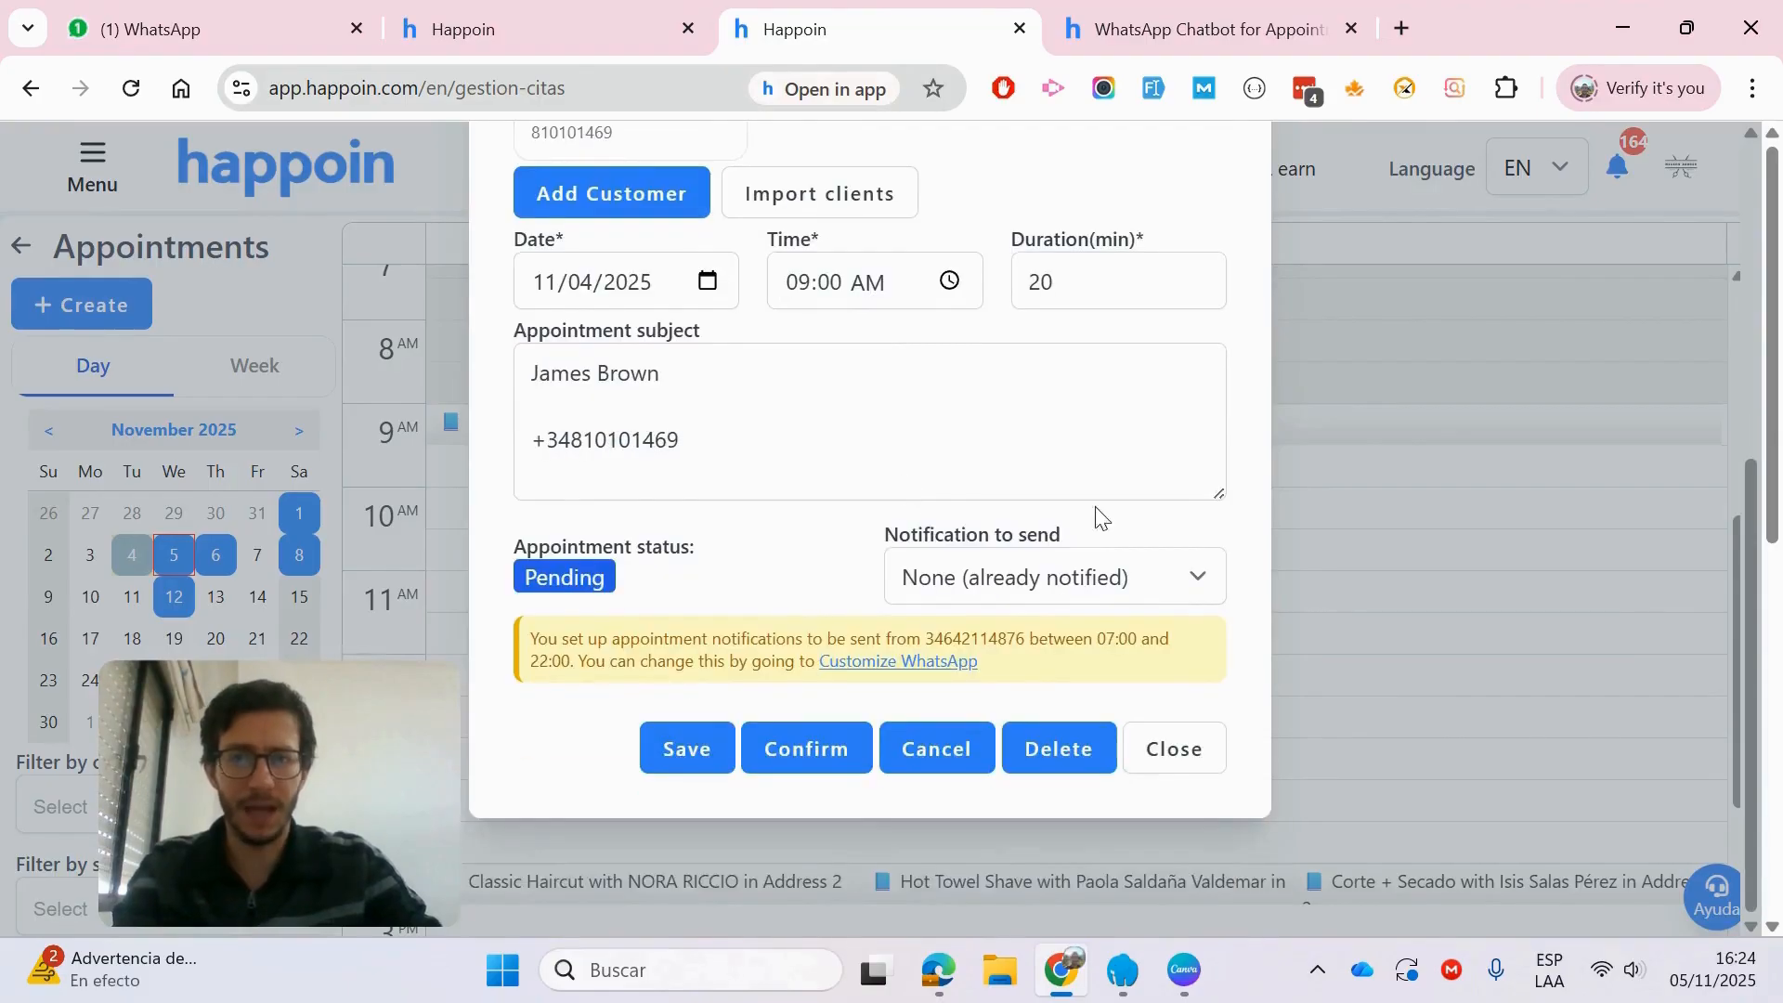
scroll(980, 520, up, 4)
scroll(987, 481, down, 3)
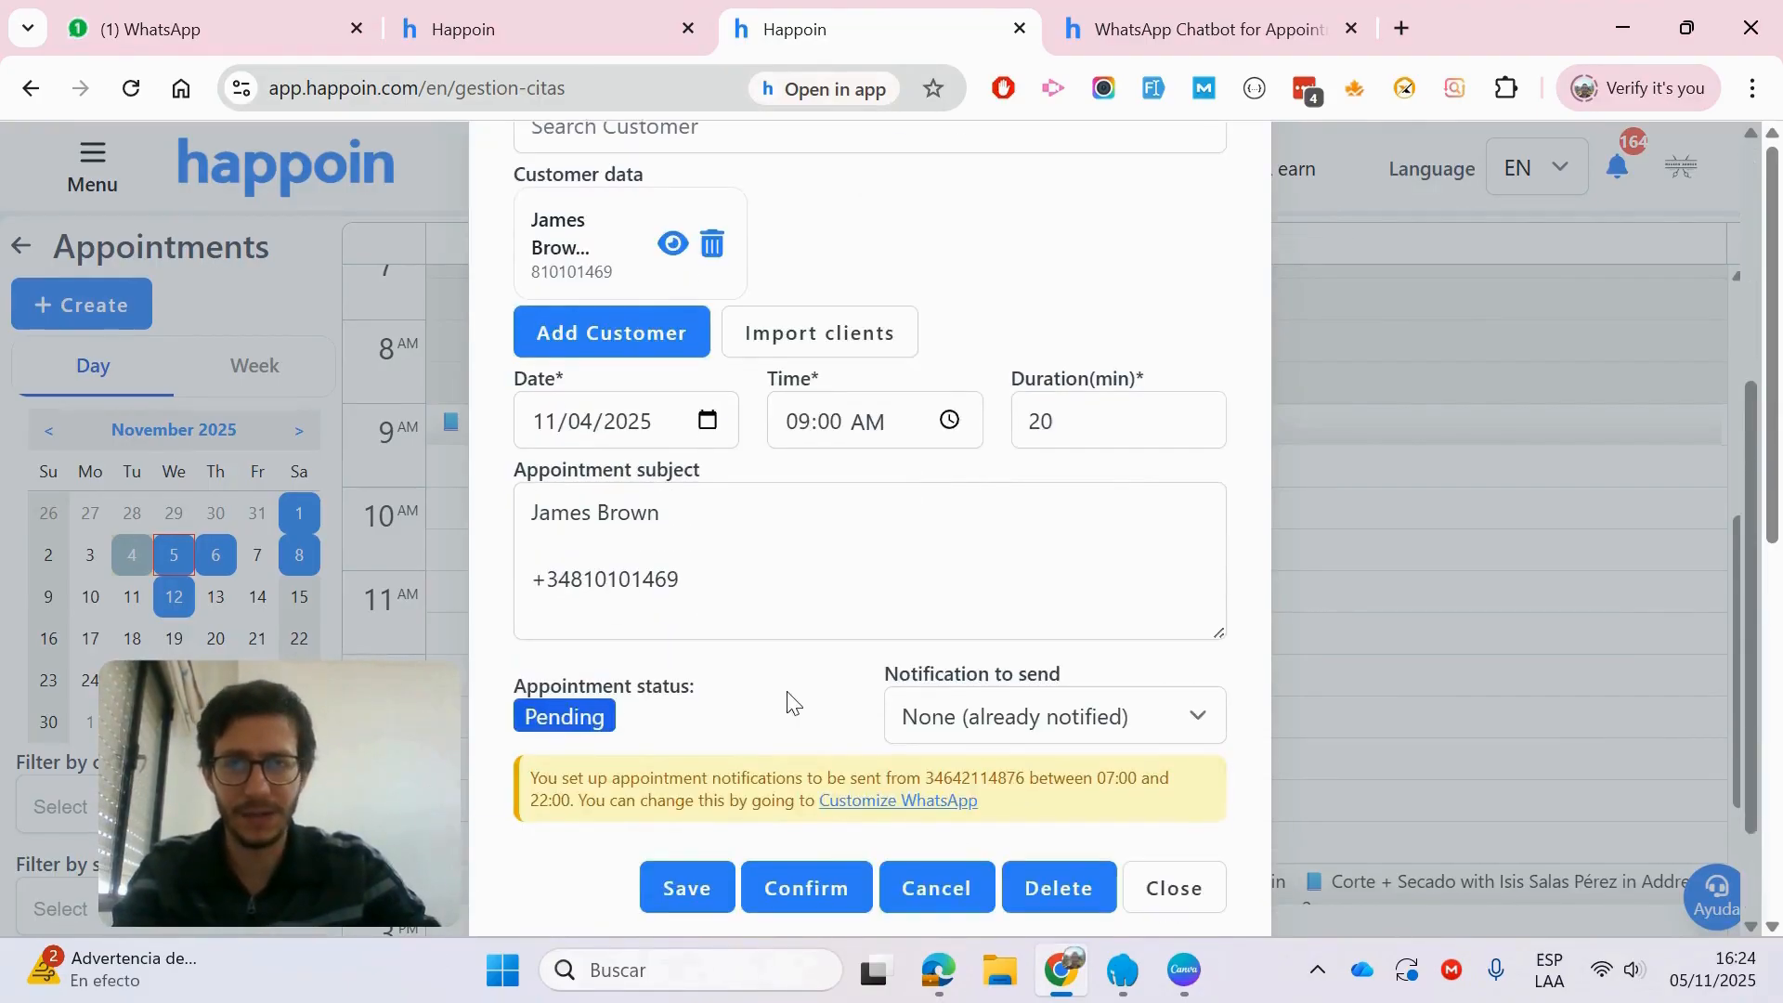
scroll(865, 609, down, 1)
scroll(866, 610, down, 1)
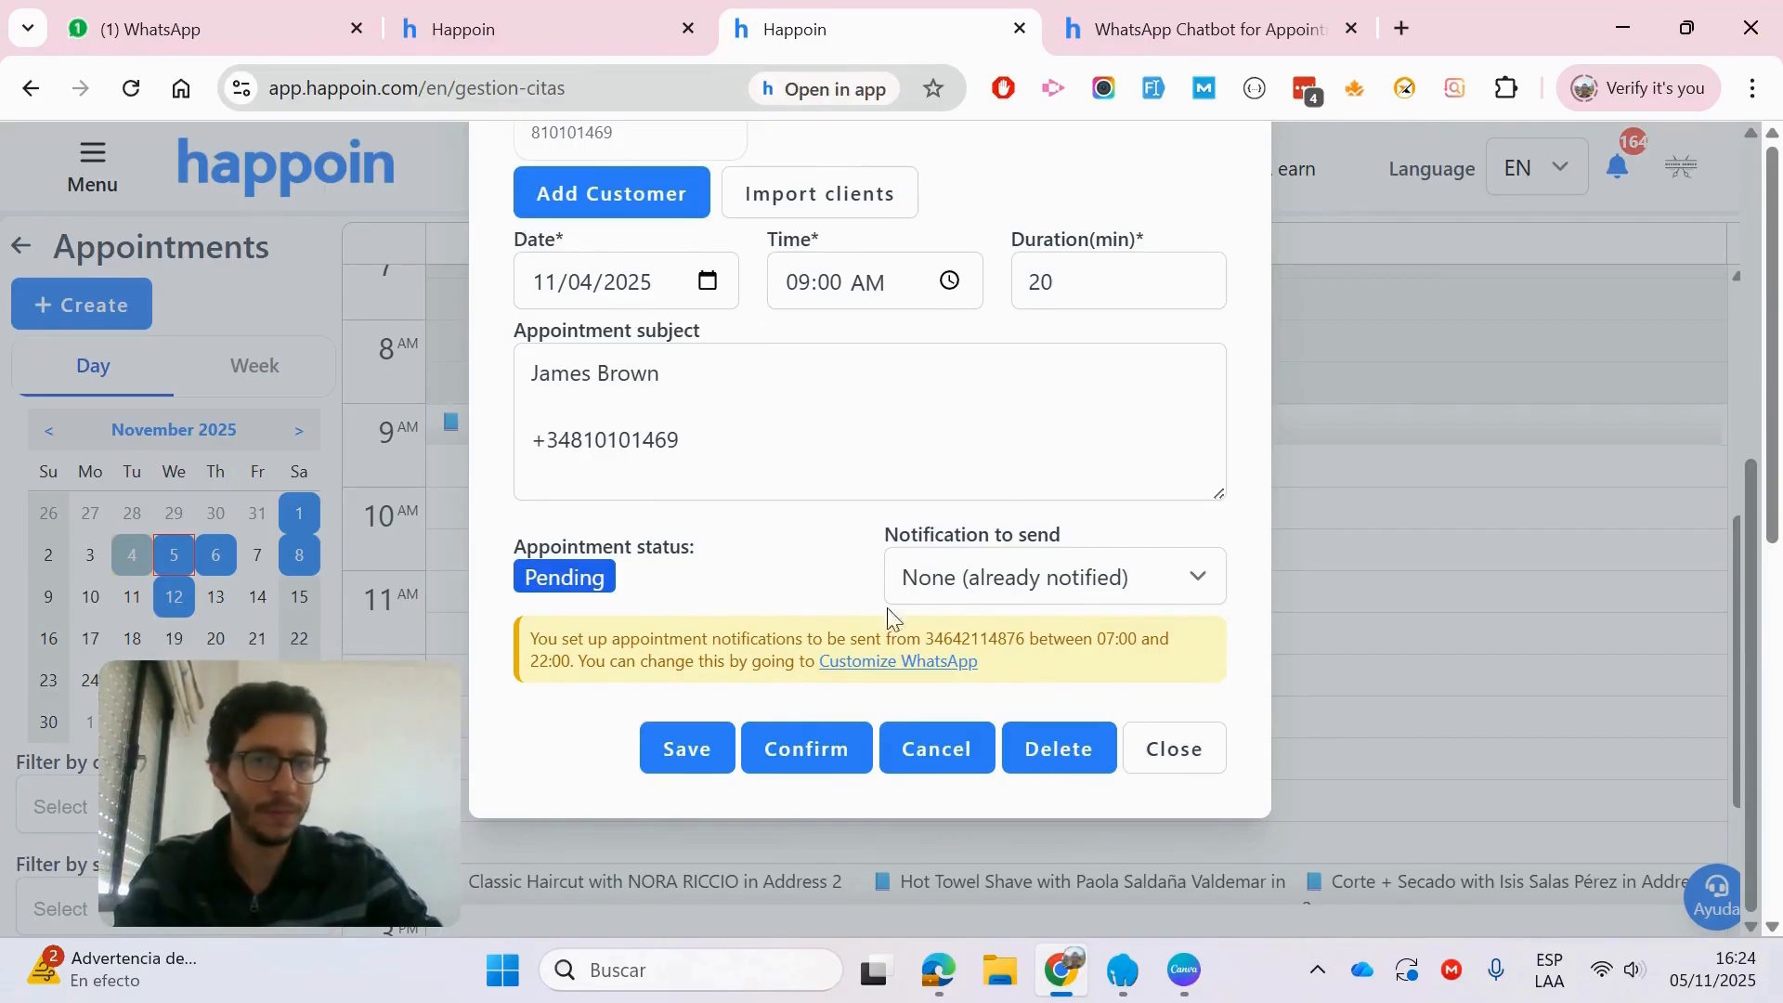
scroll(752, 616, up, 1)
scroll(995, 430, up, 3)
scroll(996, 430, down, 3)
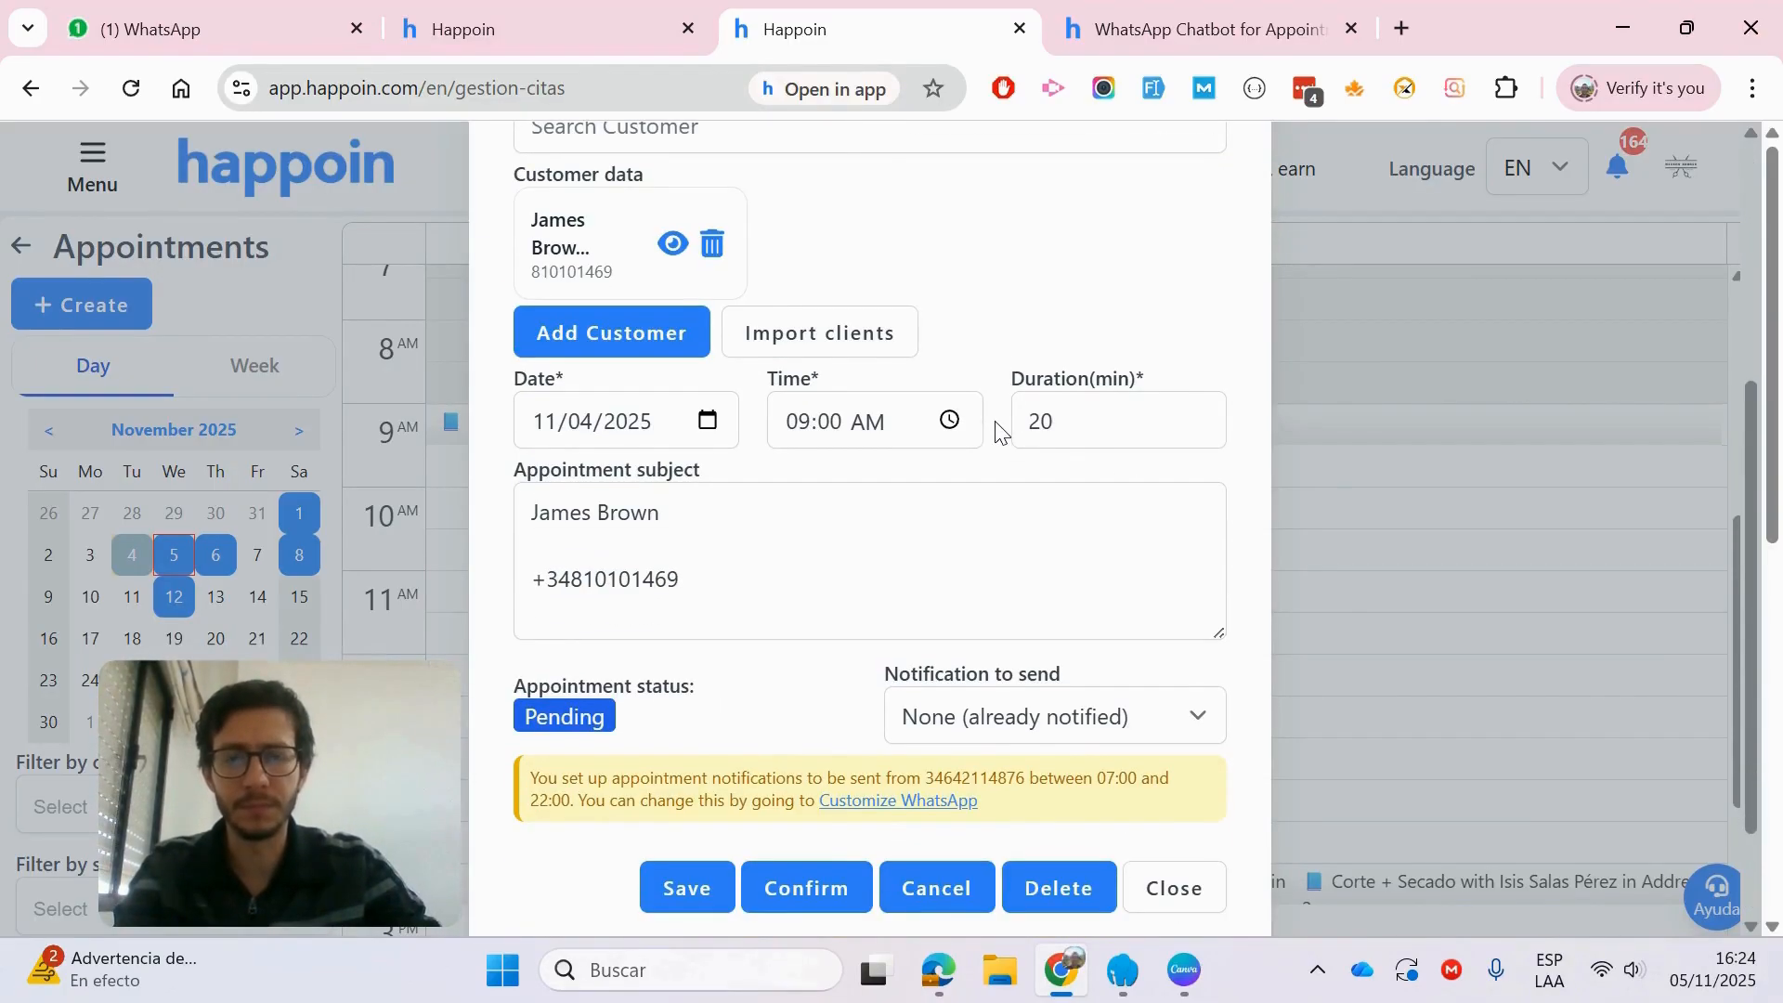
scroll(996, 430, down, 1)
Step: Read the question "What does the haircut include?" and the chatbot's answer in WhatsApp, and close the open appointment in Happoin
click(270, 26)
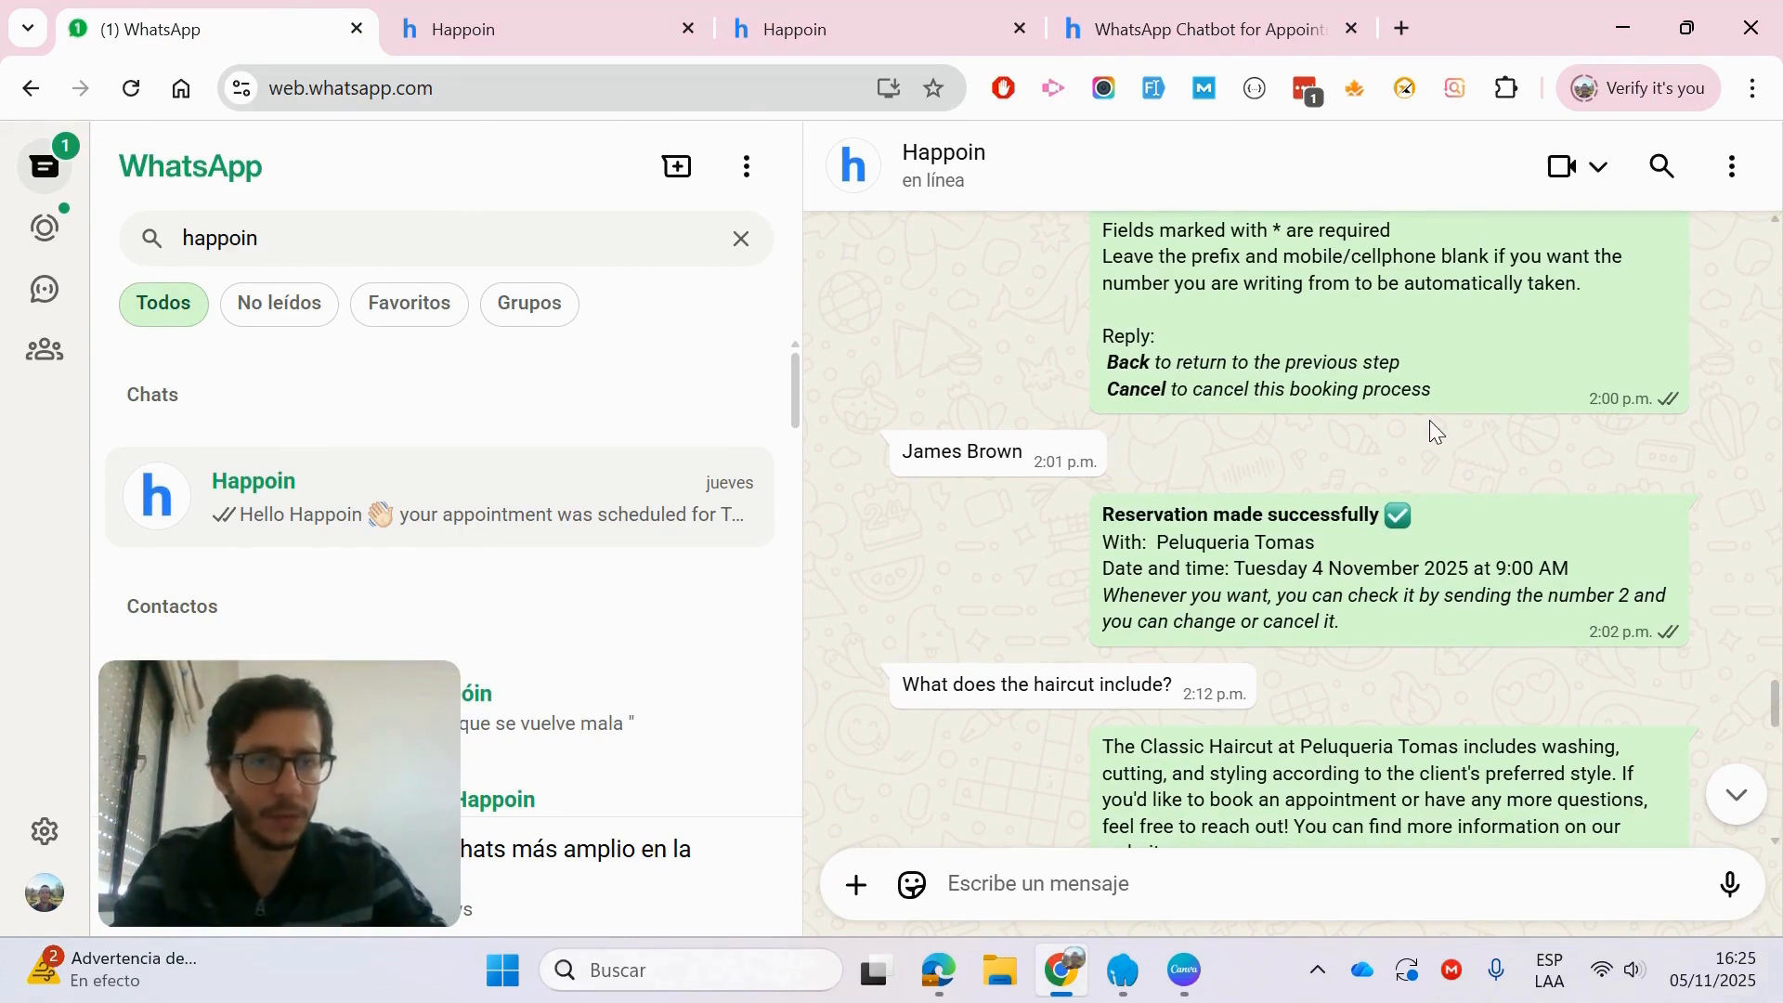
scroll(1430, 420, down, 1)
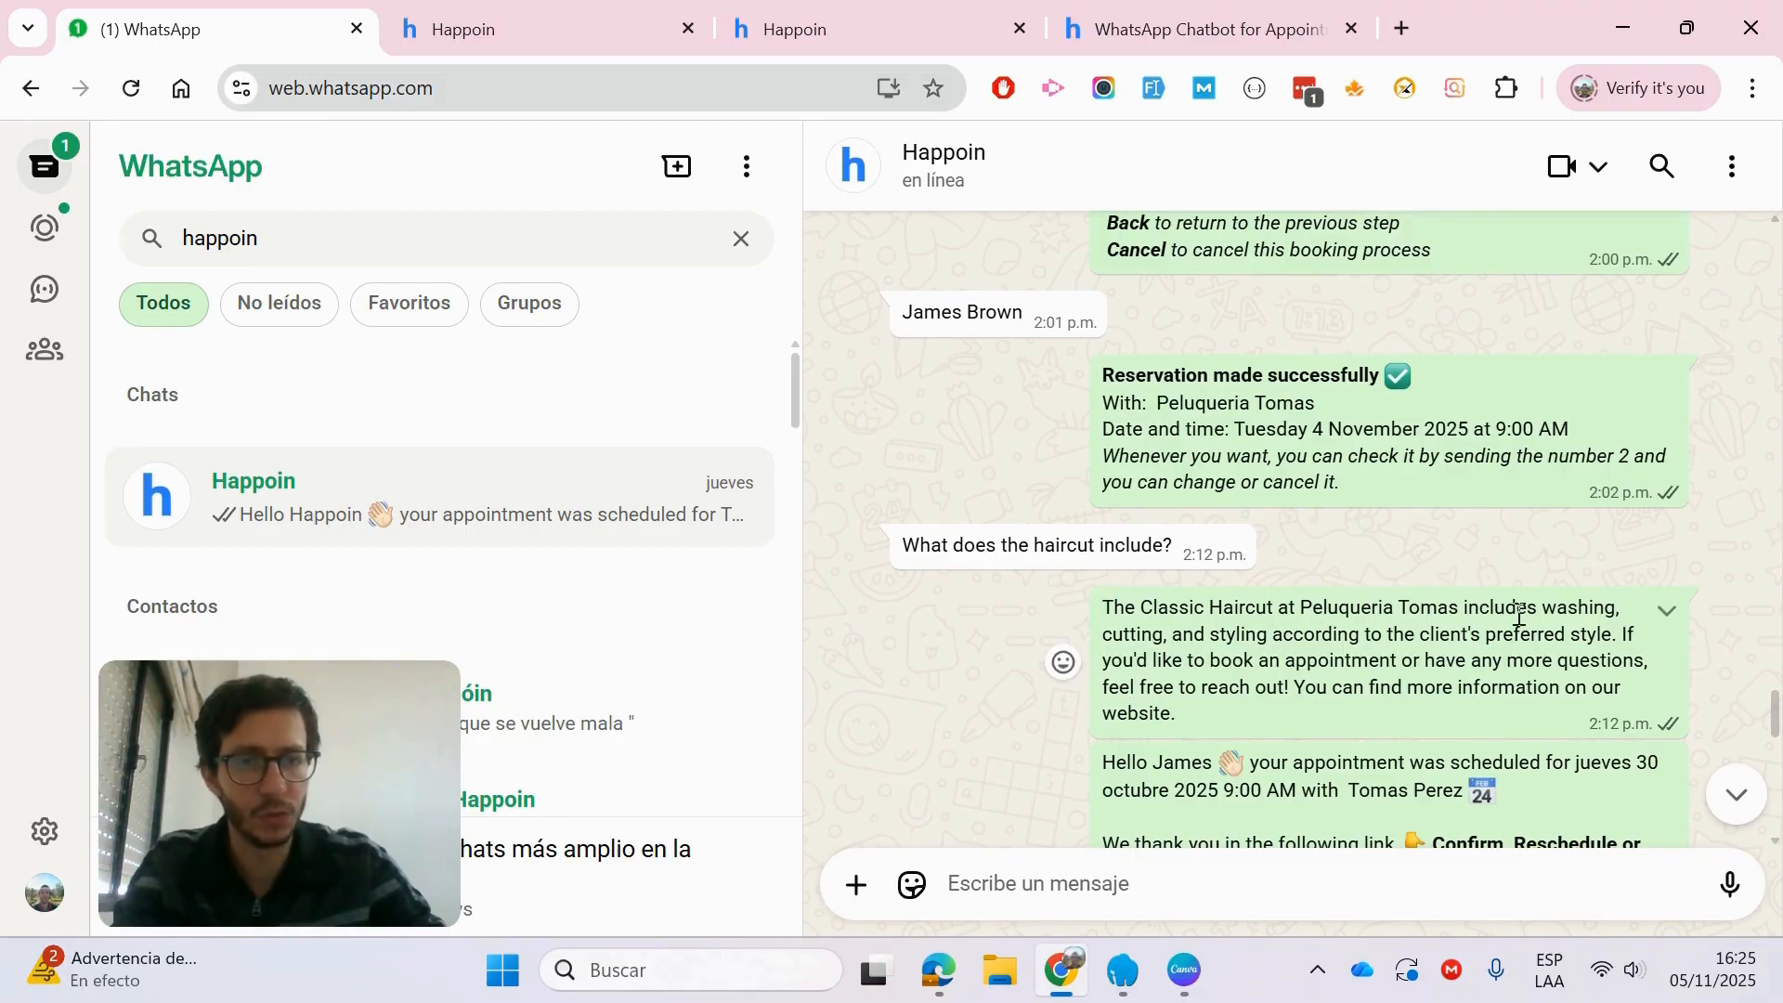
click(806, 8)
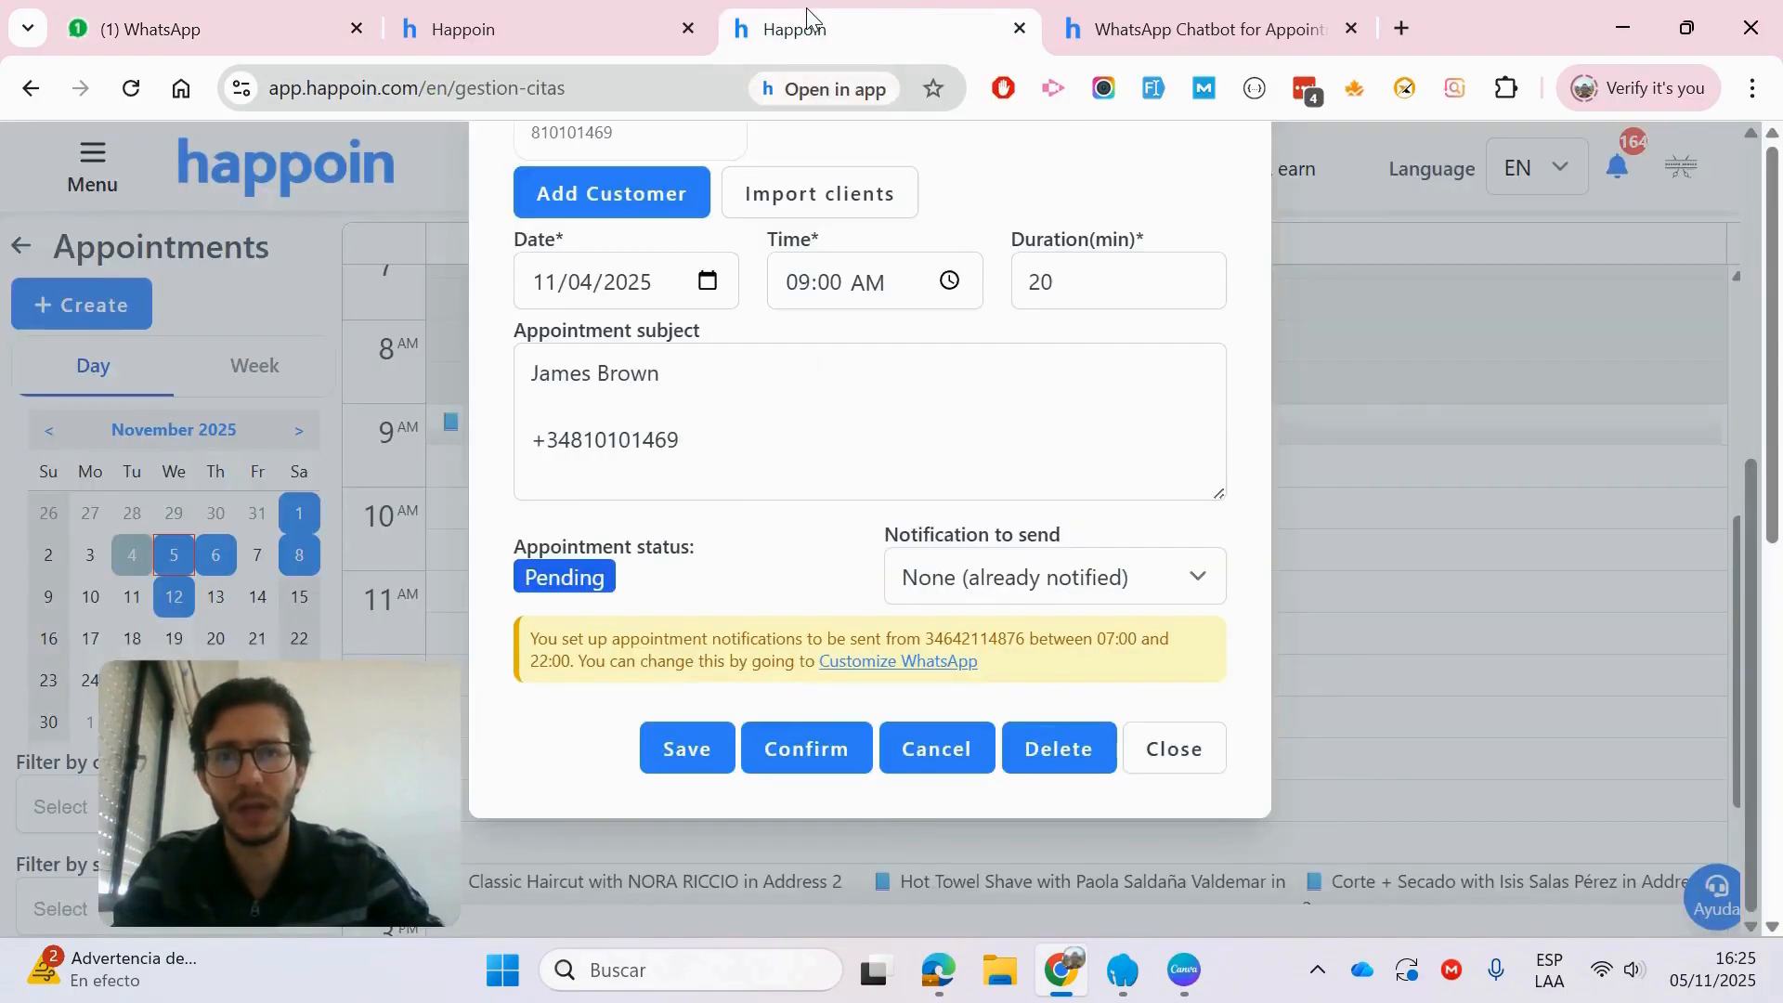
click(668, 13)
click(776, 30)
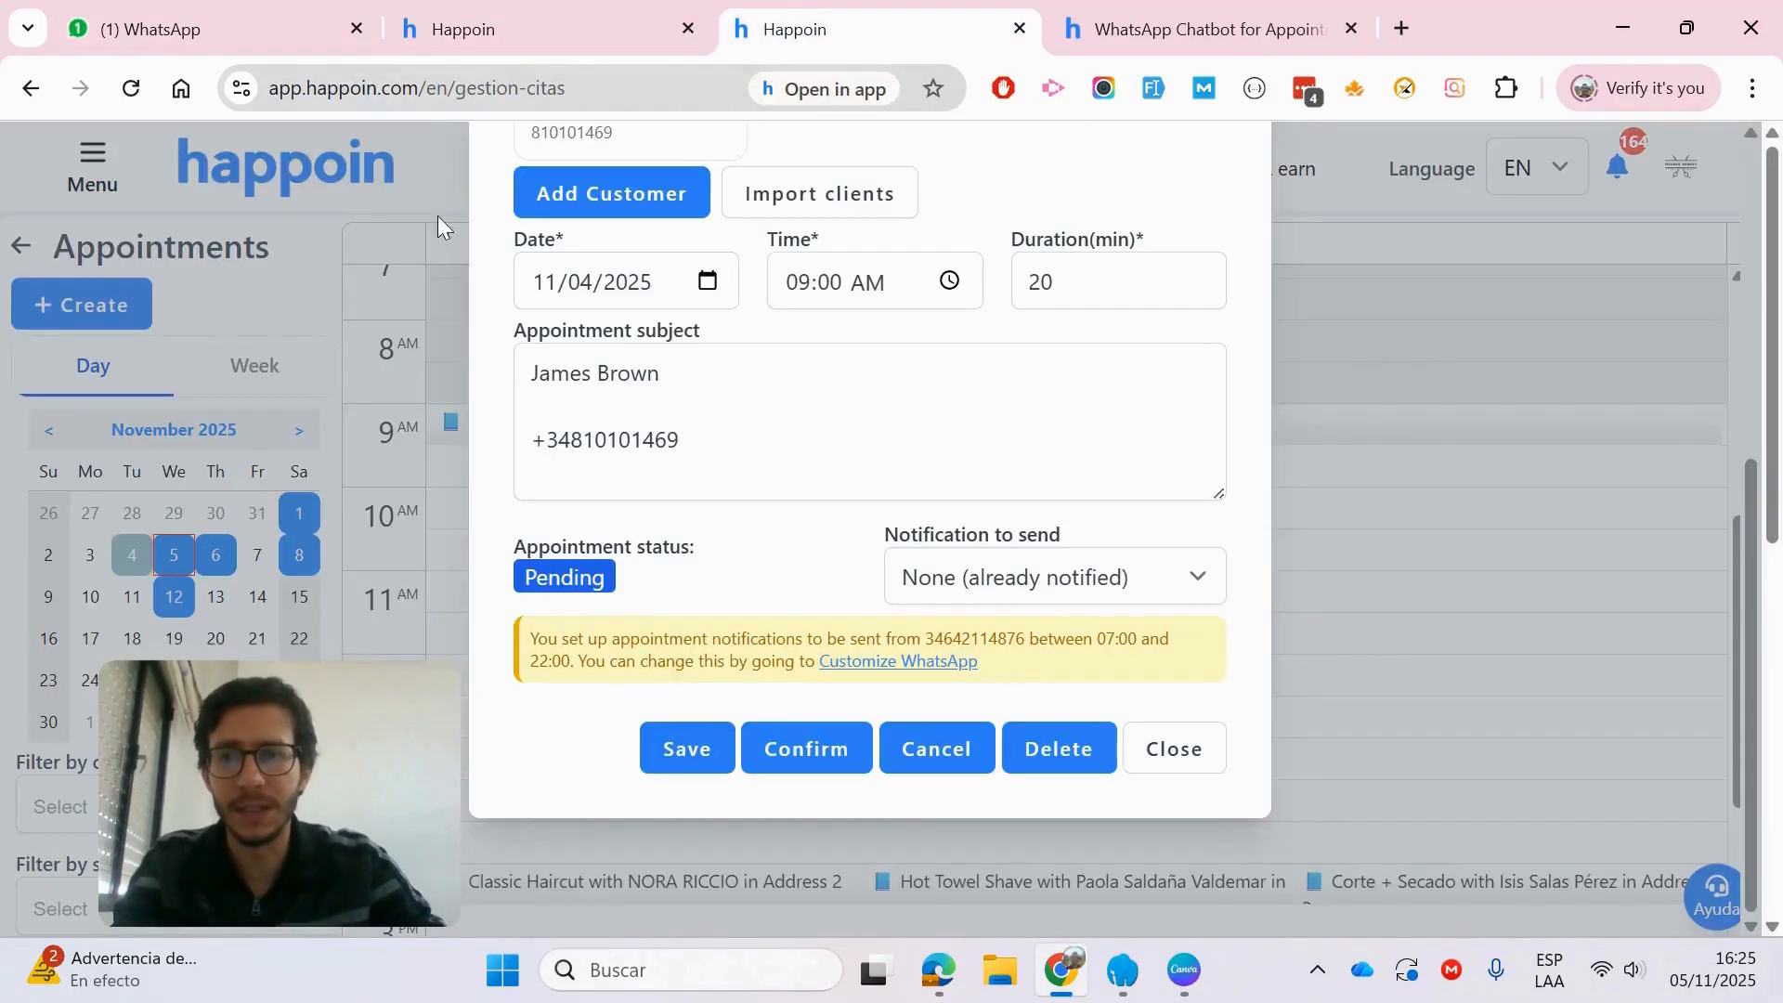
click(438, 215)
Step: Open the Classic Haircut service in Happoin's Services and examine its settings, price and description
click(100, 170)
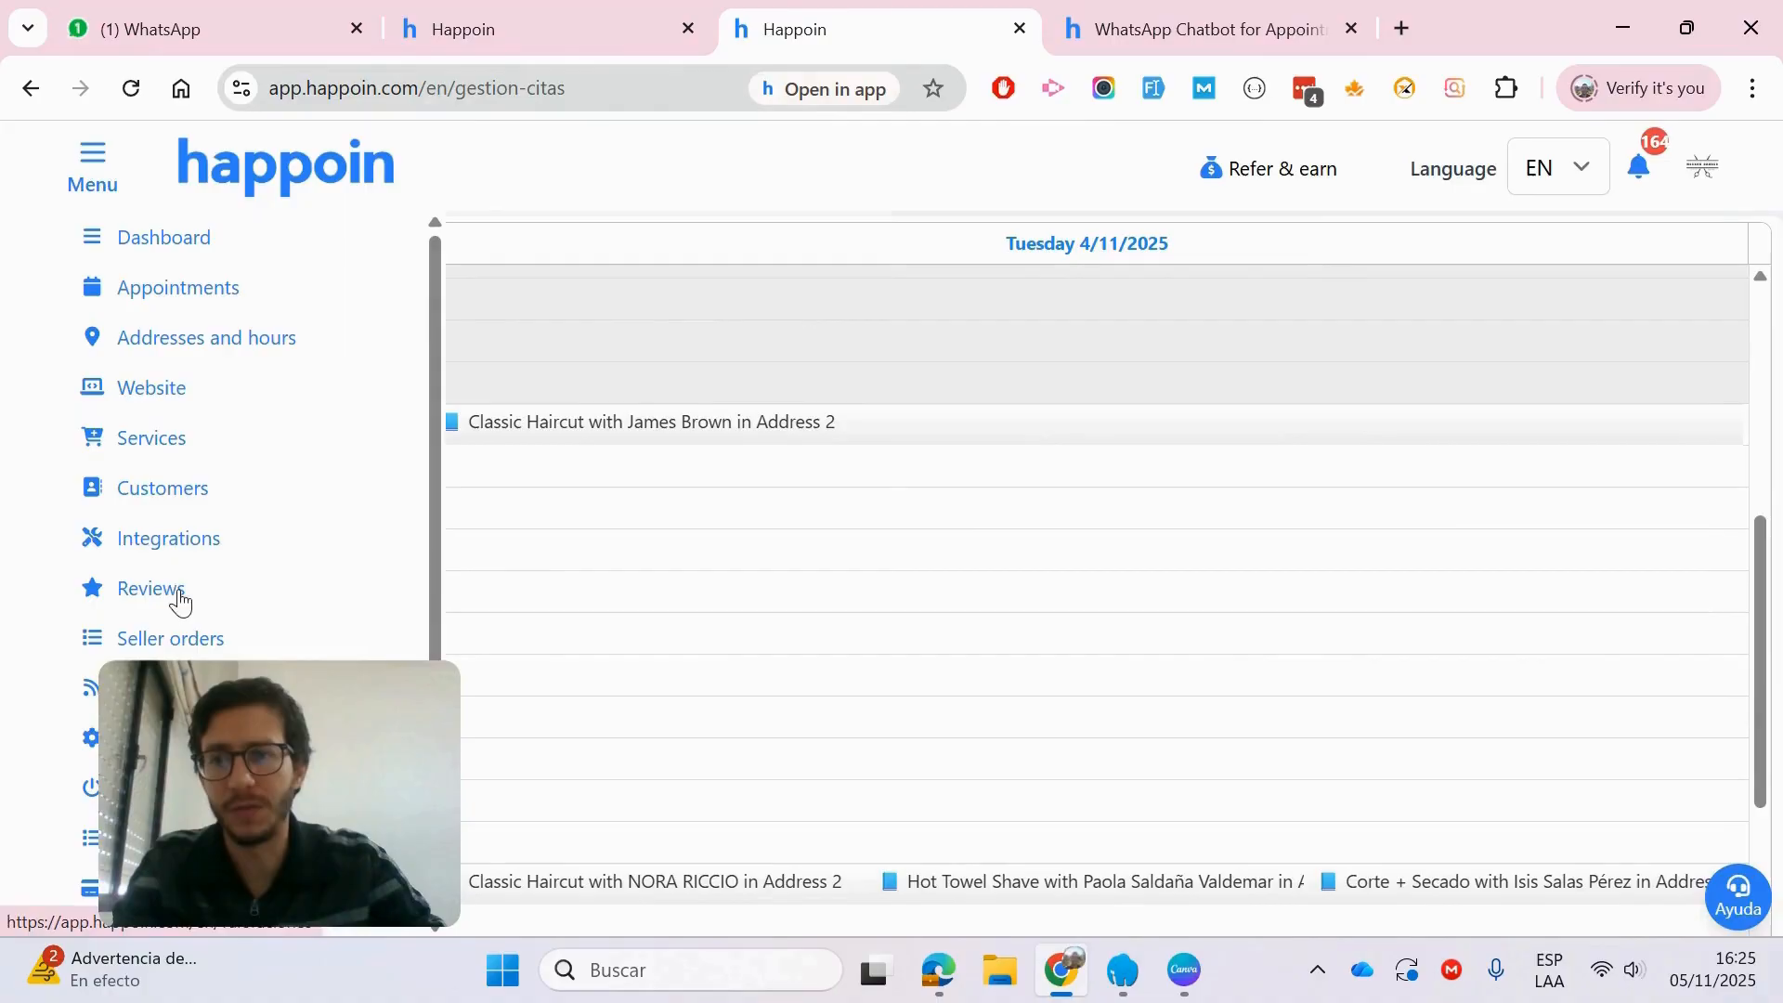
click(189, 458)
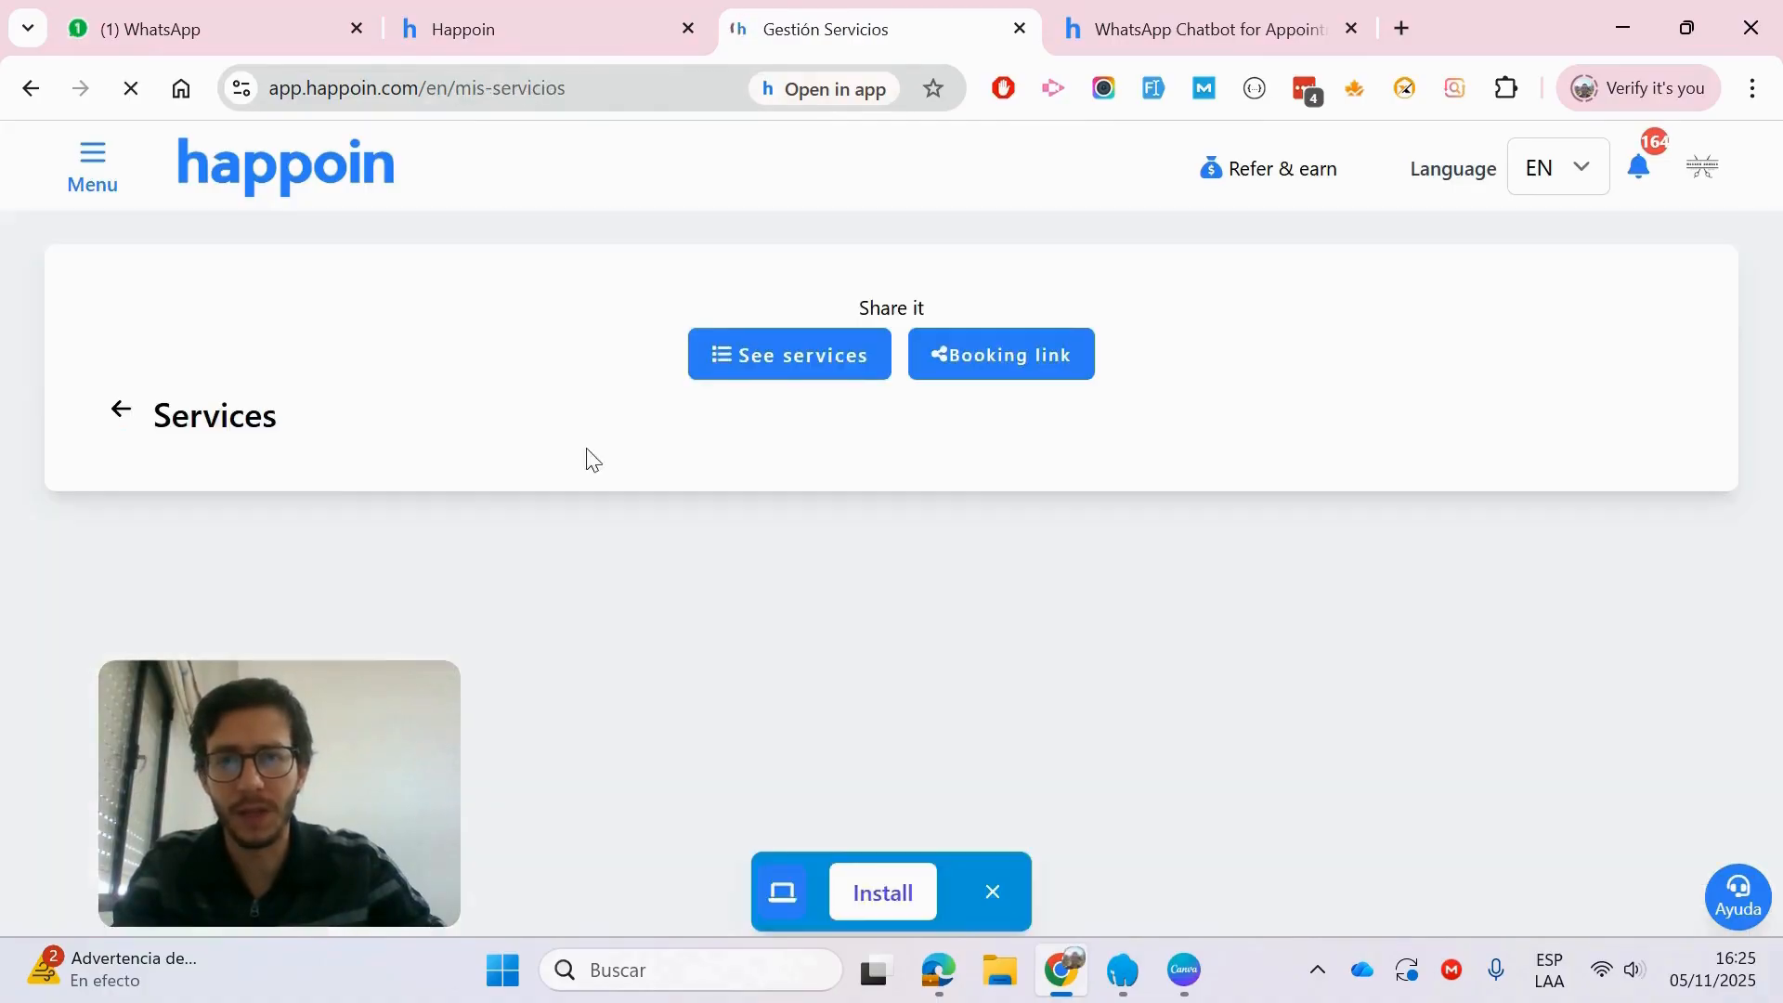
scroll(1180, 470, down, 3)
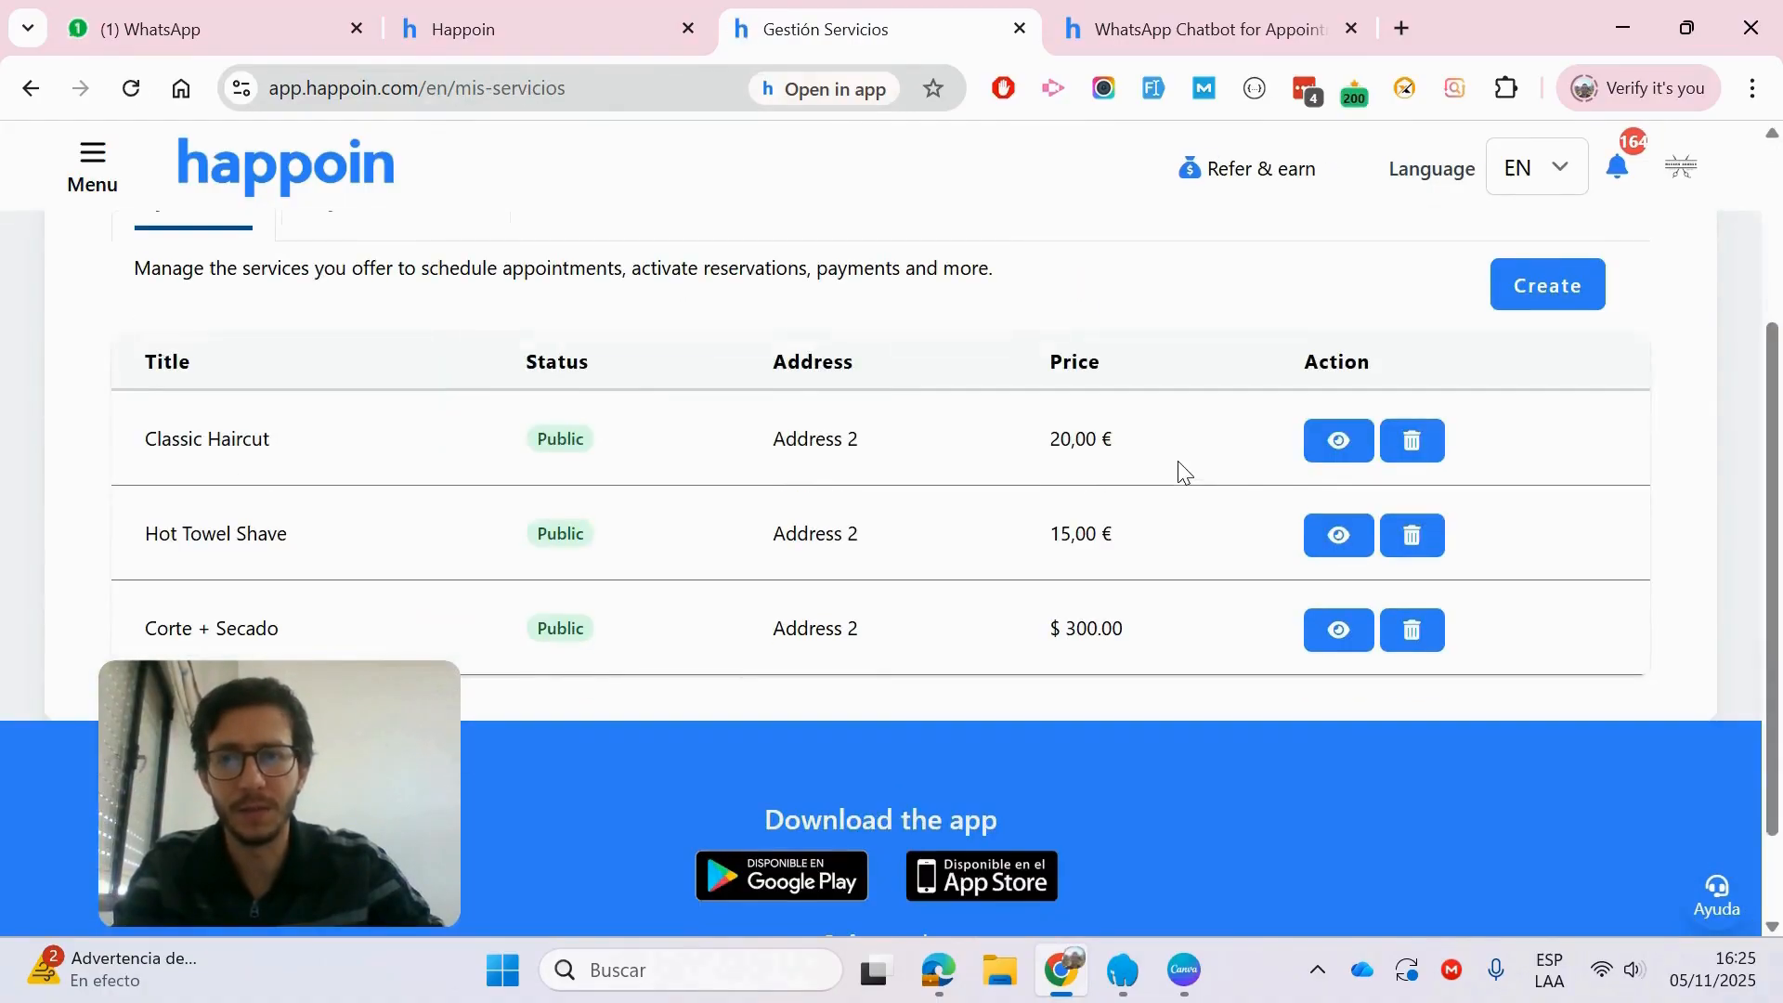
click(1352, 457)
scroll(1022, 414, down, 4)
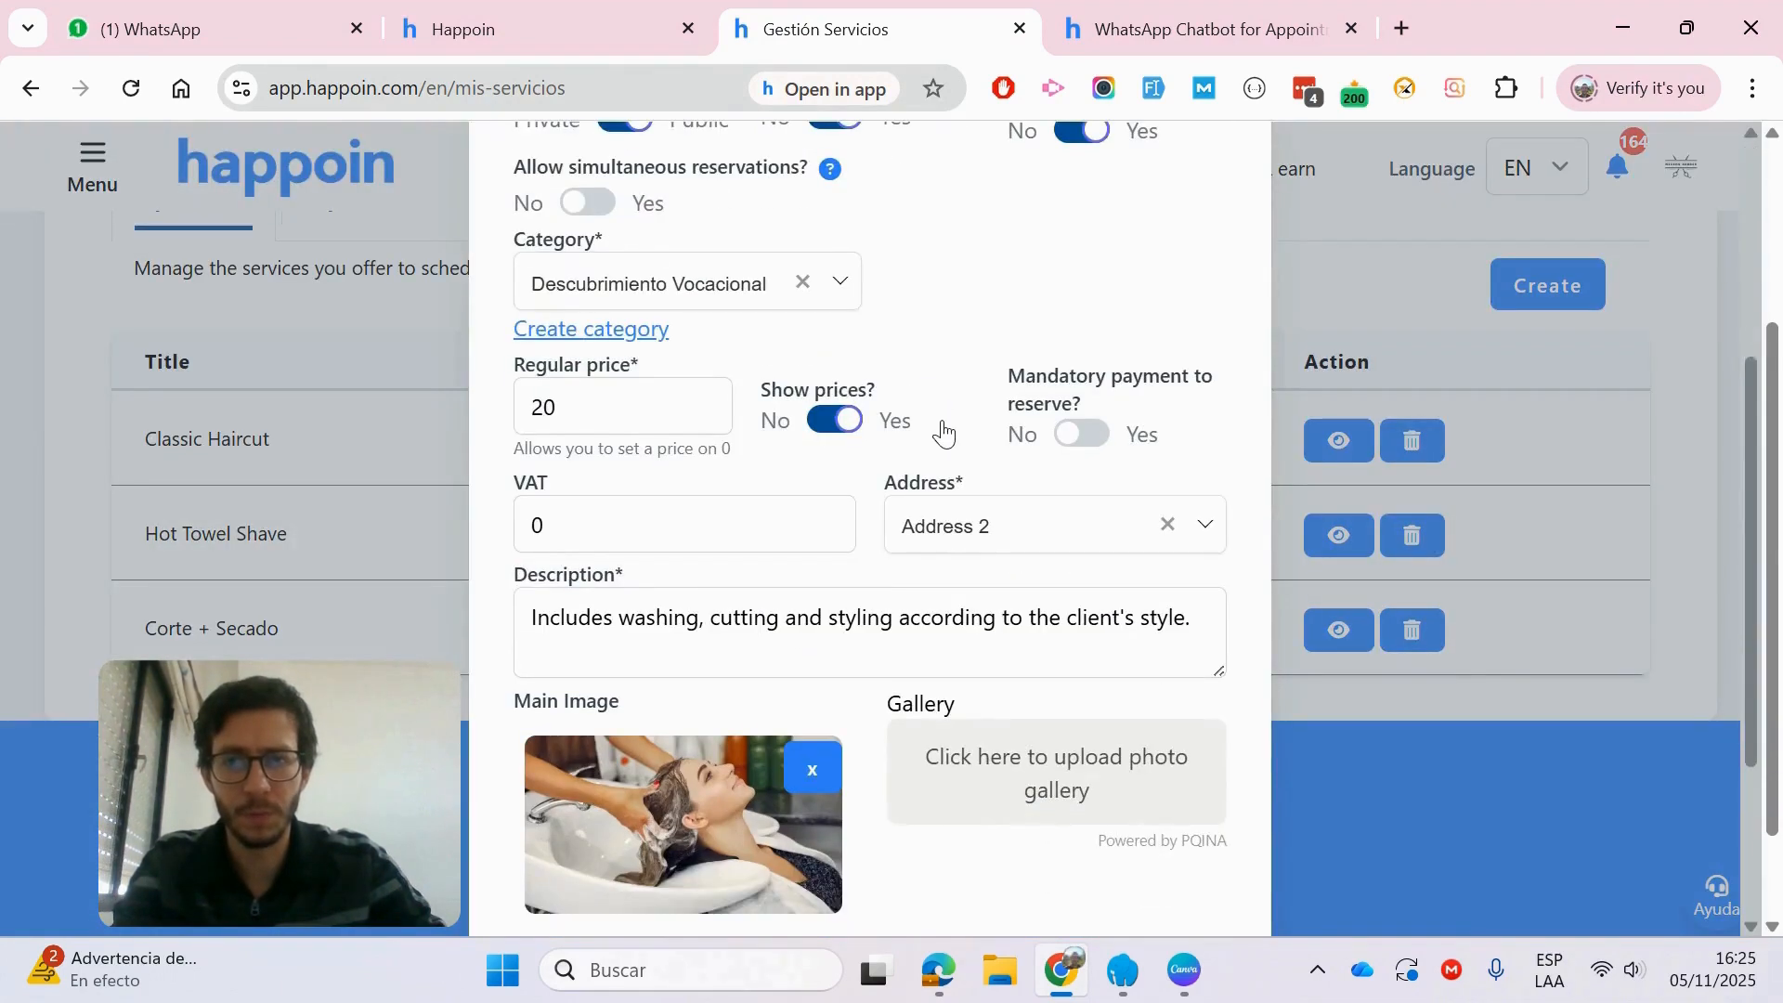
scroll(944, 432, up, 2)
scroll(901, 571, down, 2)
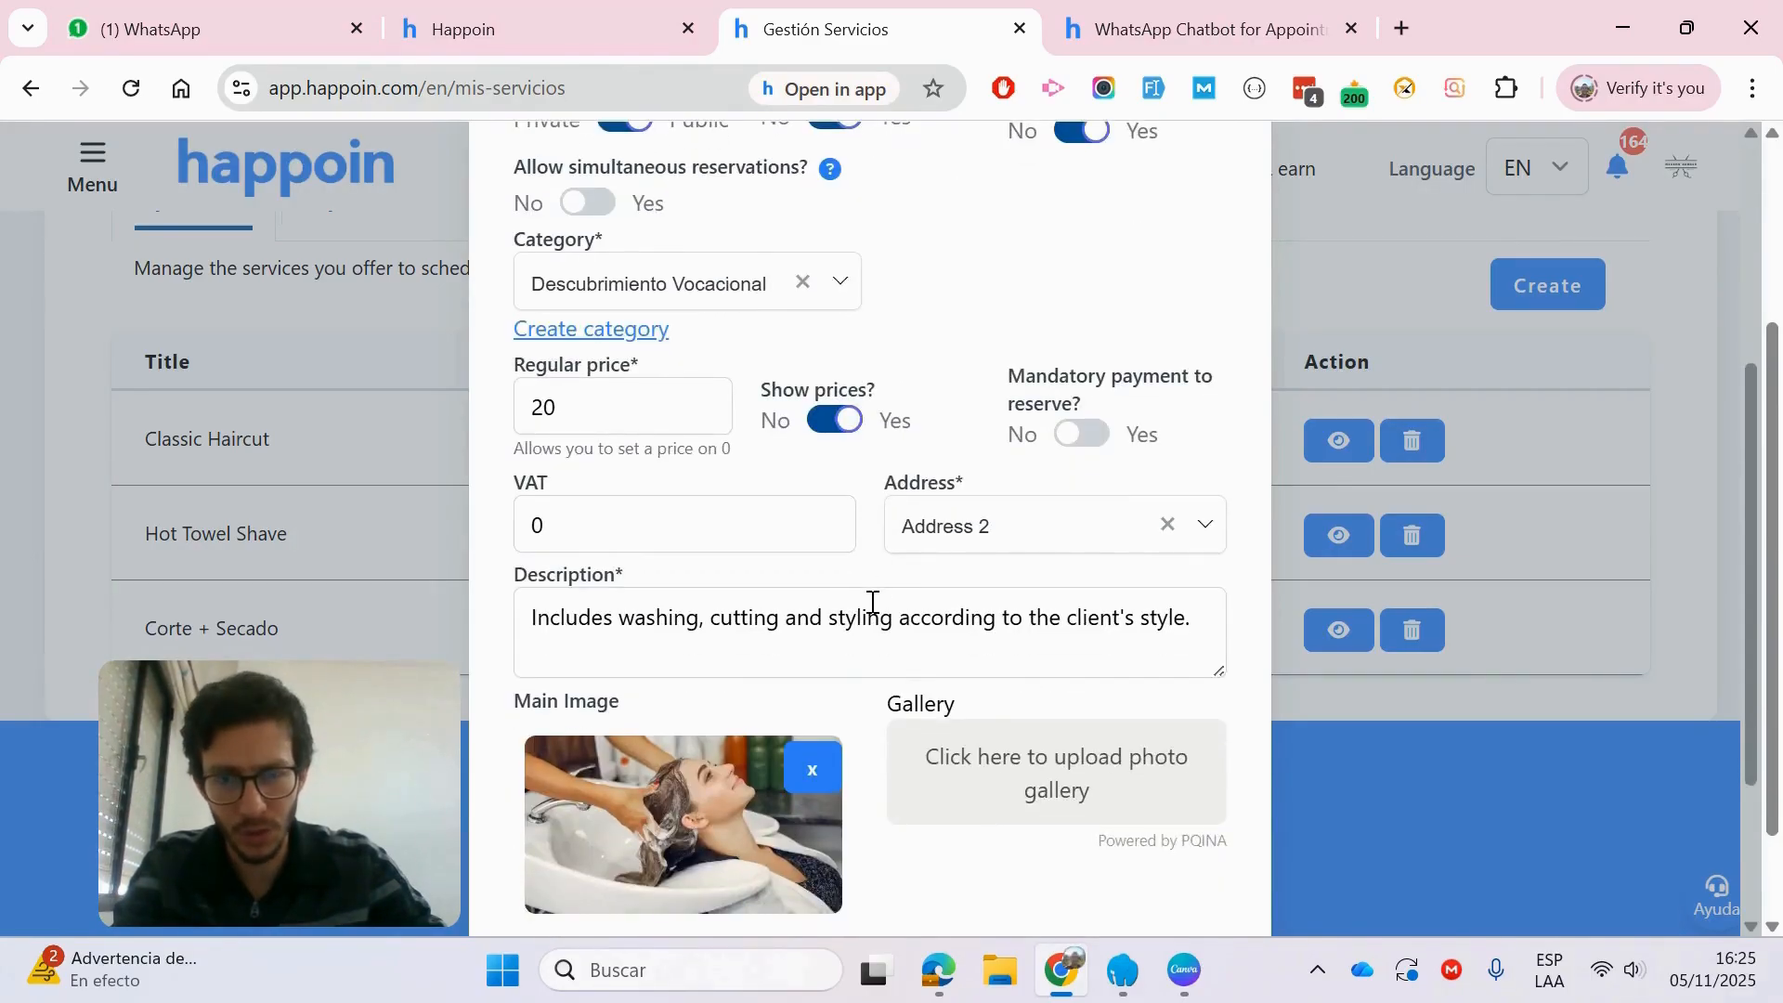
scroll(933, 553, down, 2)
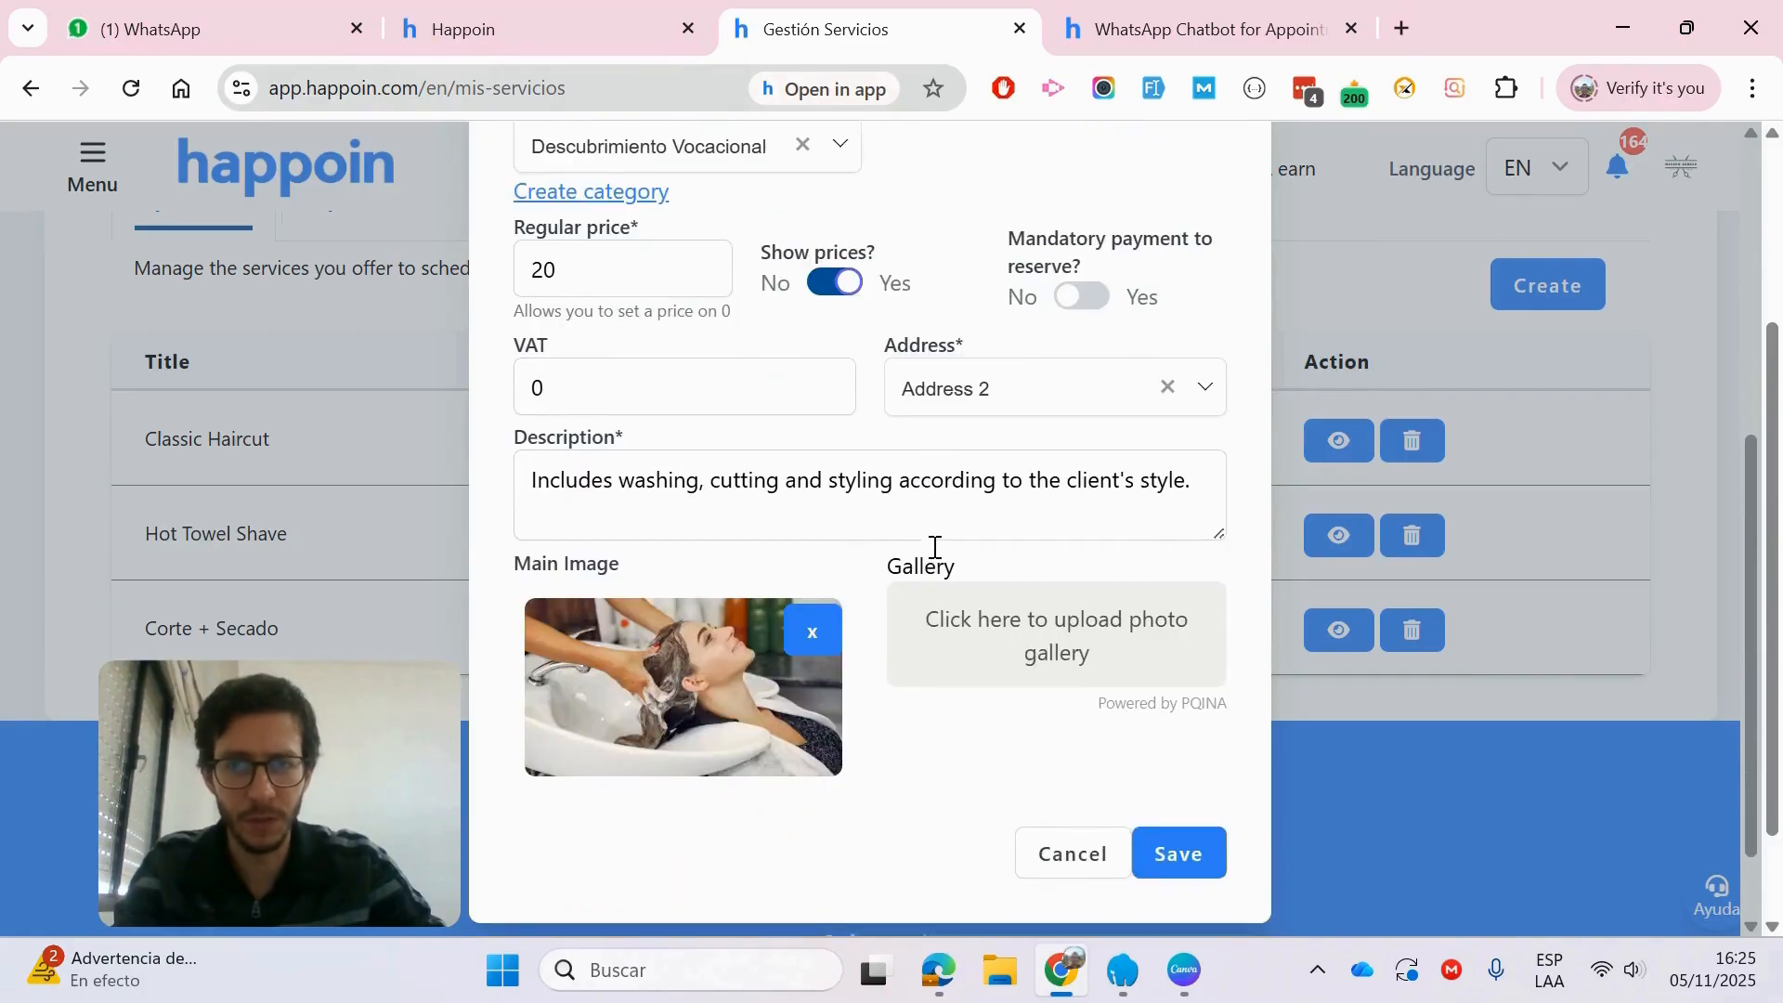
Step: Compare the chatbot's haircut answer in WhatsApp and read on through the appointment scheduling and reminder messages
click(284, 7)
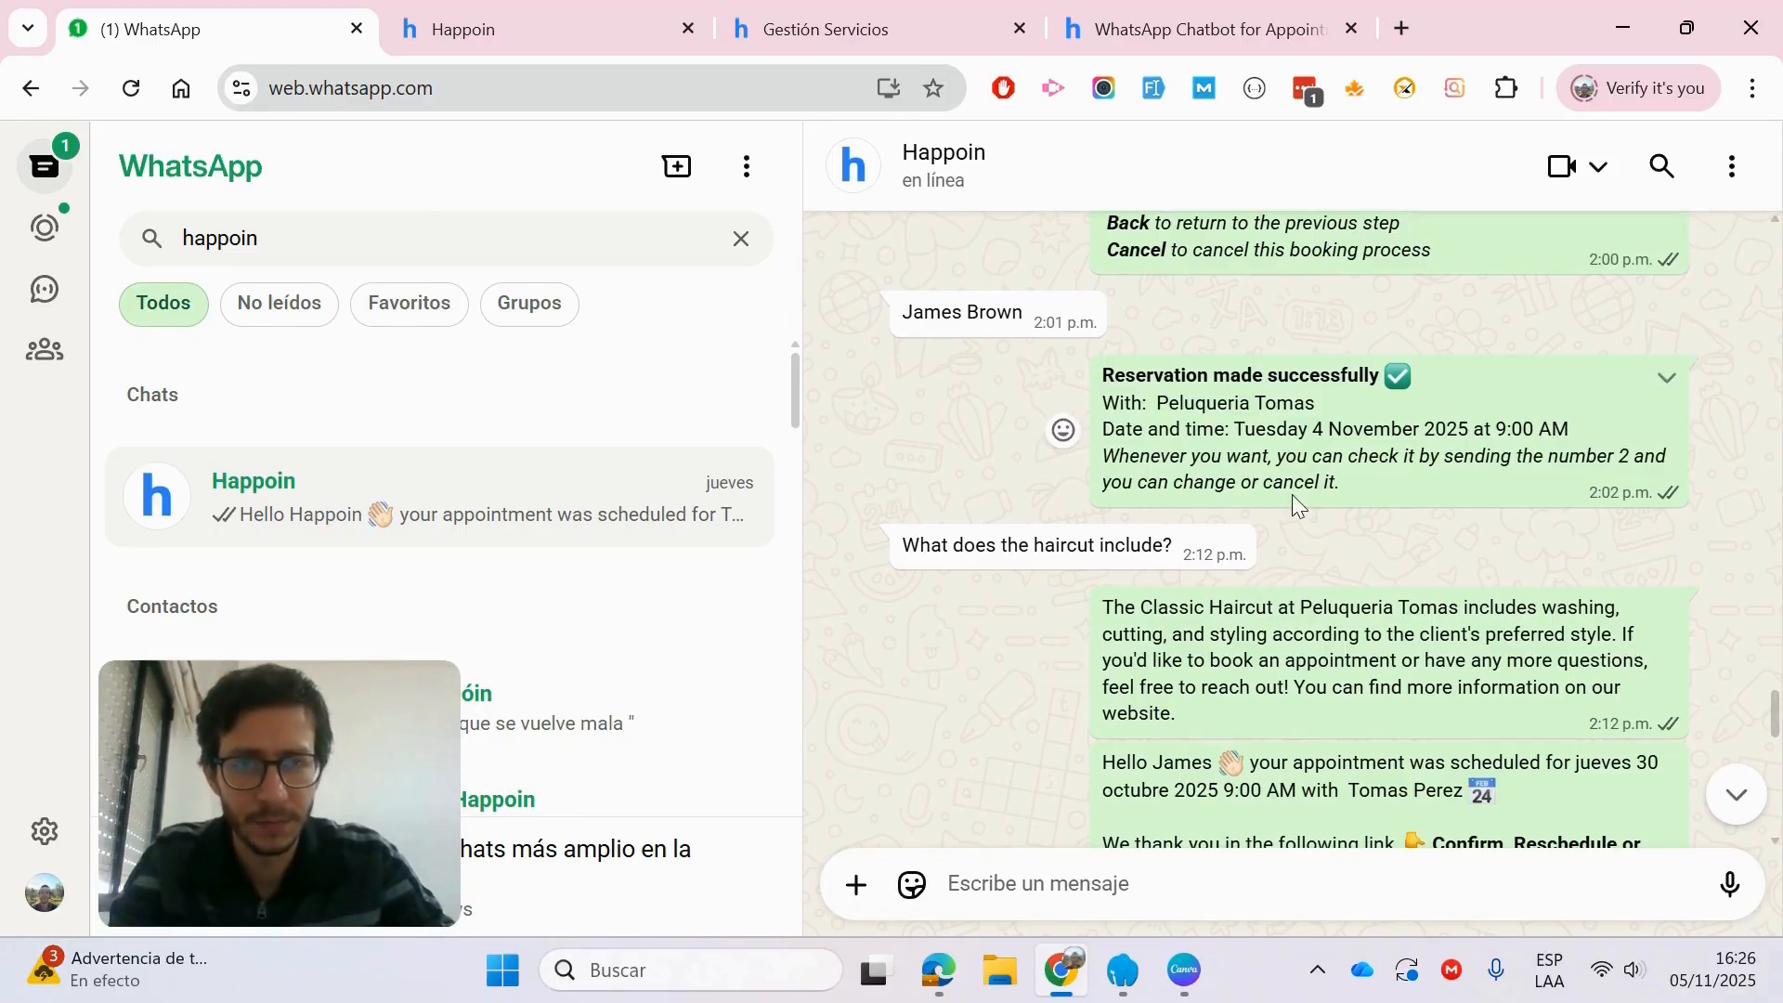
scroll(1280, 557, down, 2)
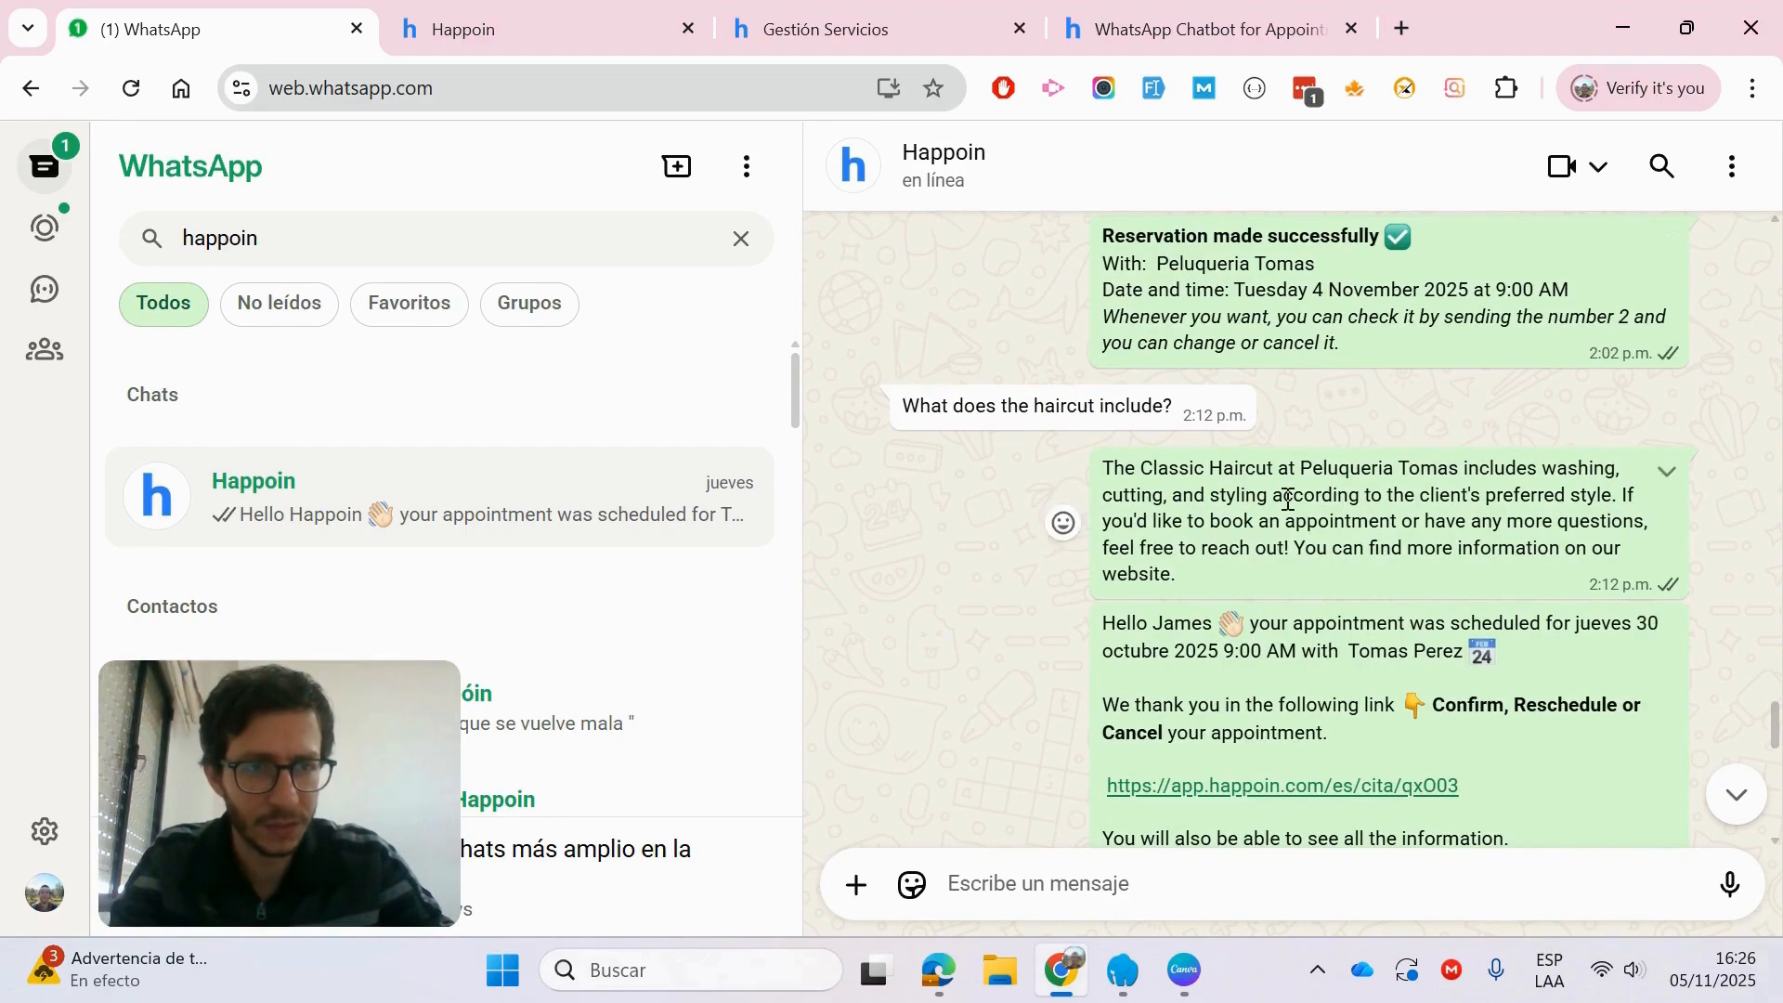
scroll(1509, 444, down, 5)
scroll(1509, 444, down, 2)
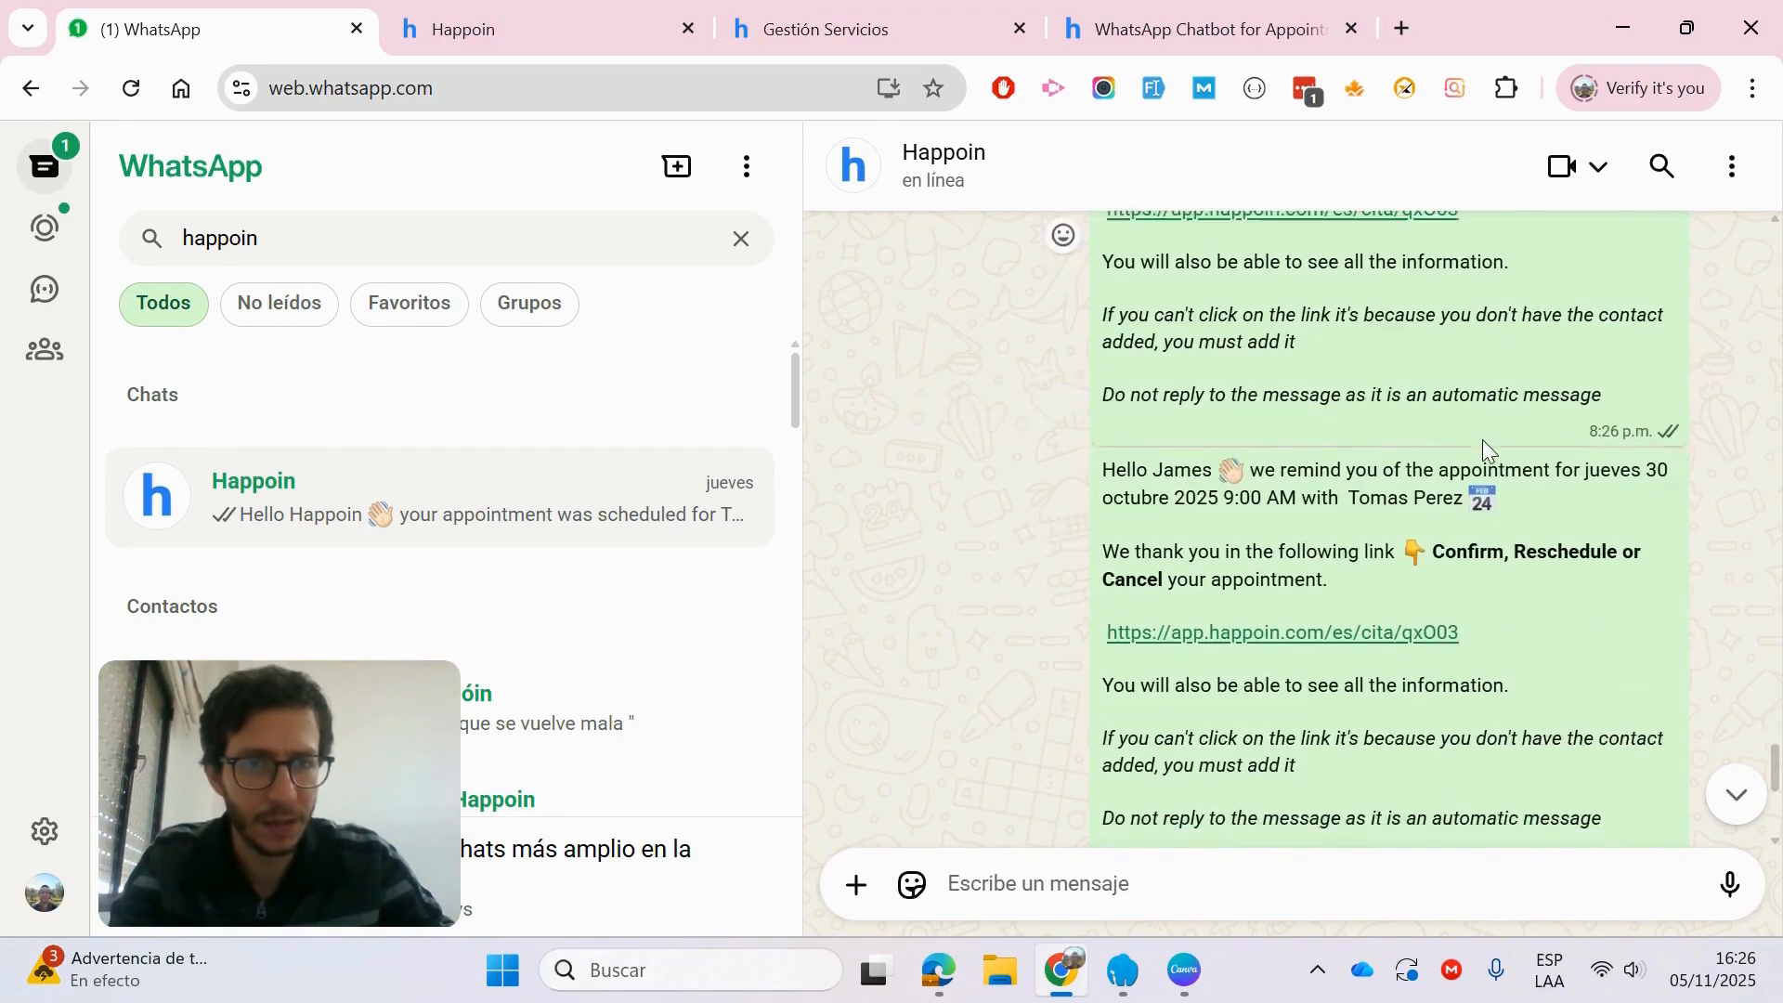
Step: Return to Happoin's chatbot customization page, collapse Command 1 for booking and look over the remaining command sections
click(899, 13)
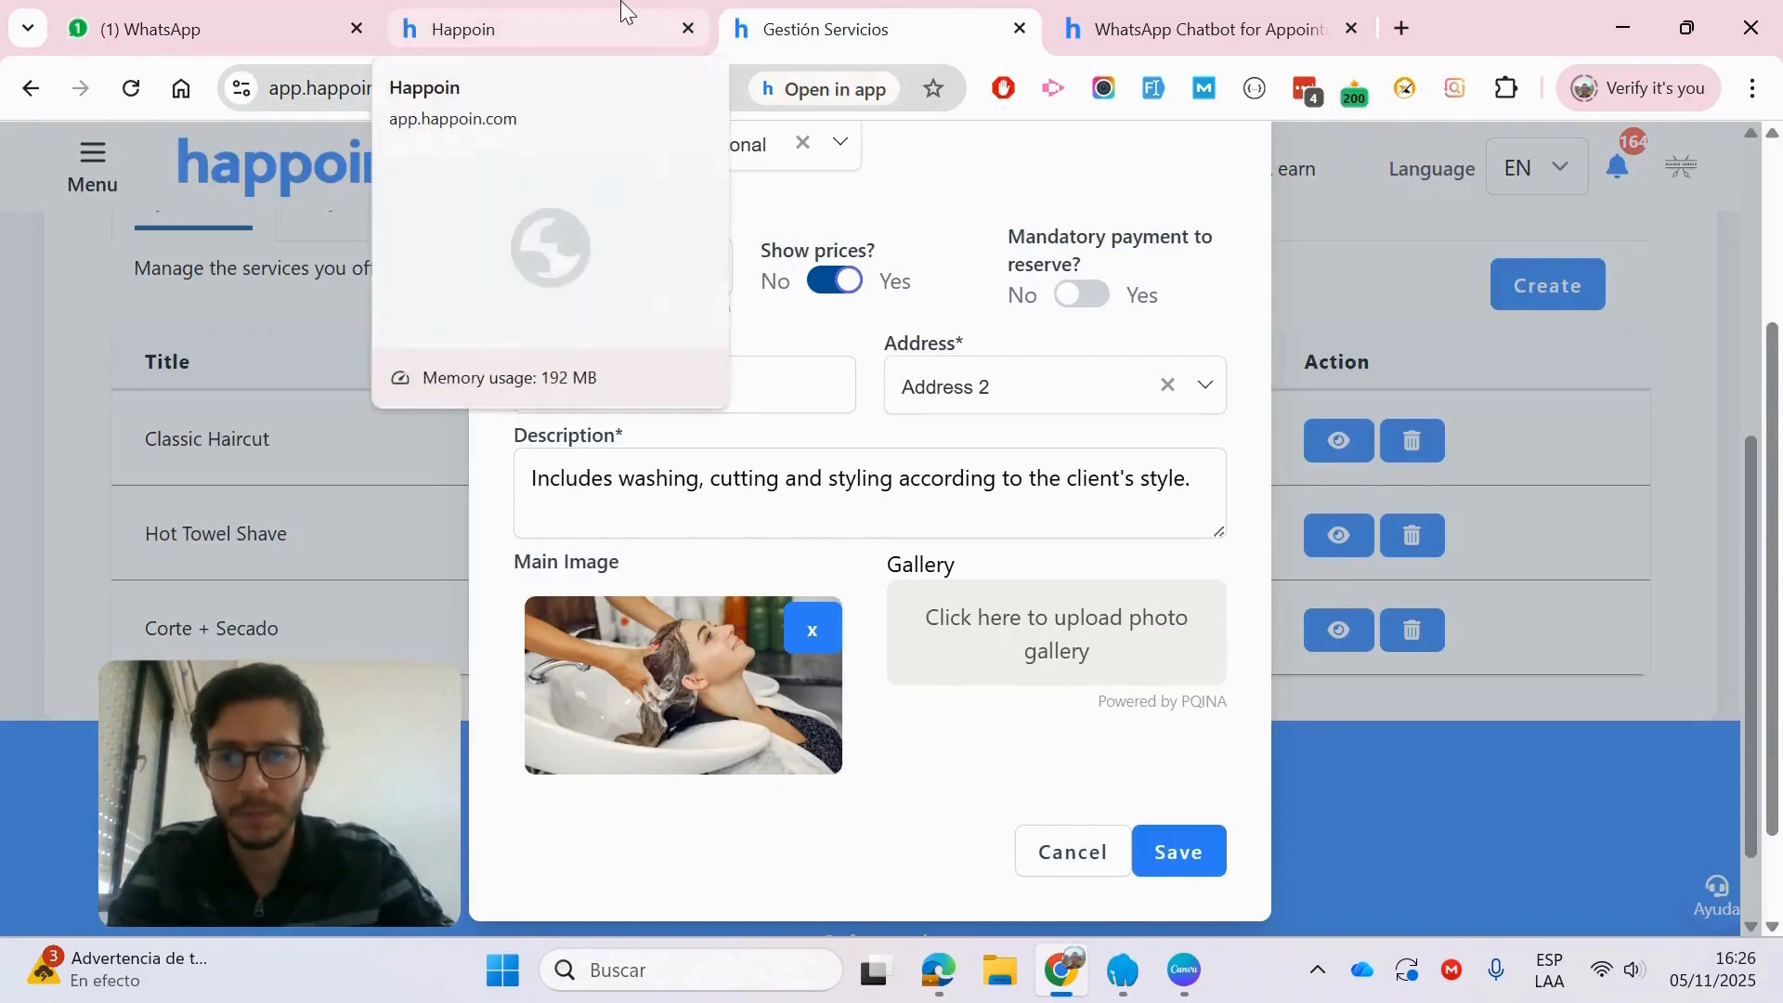
click(520, 26)
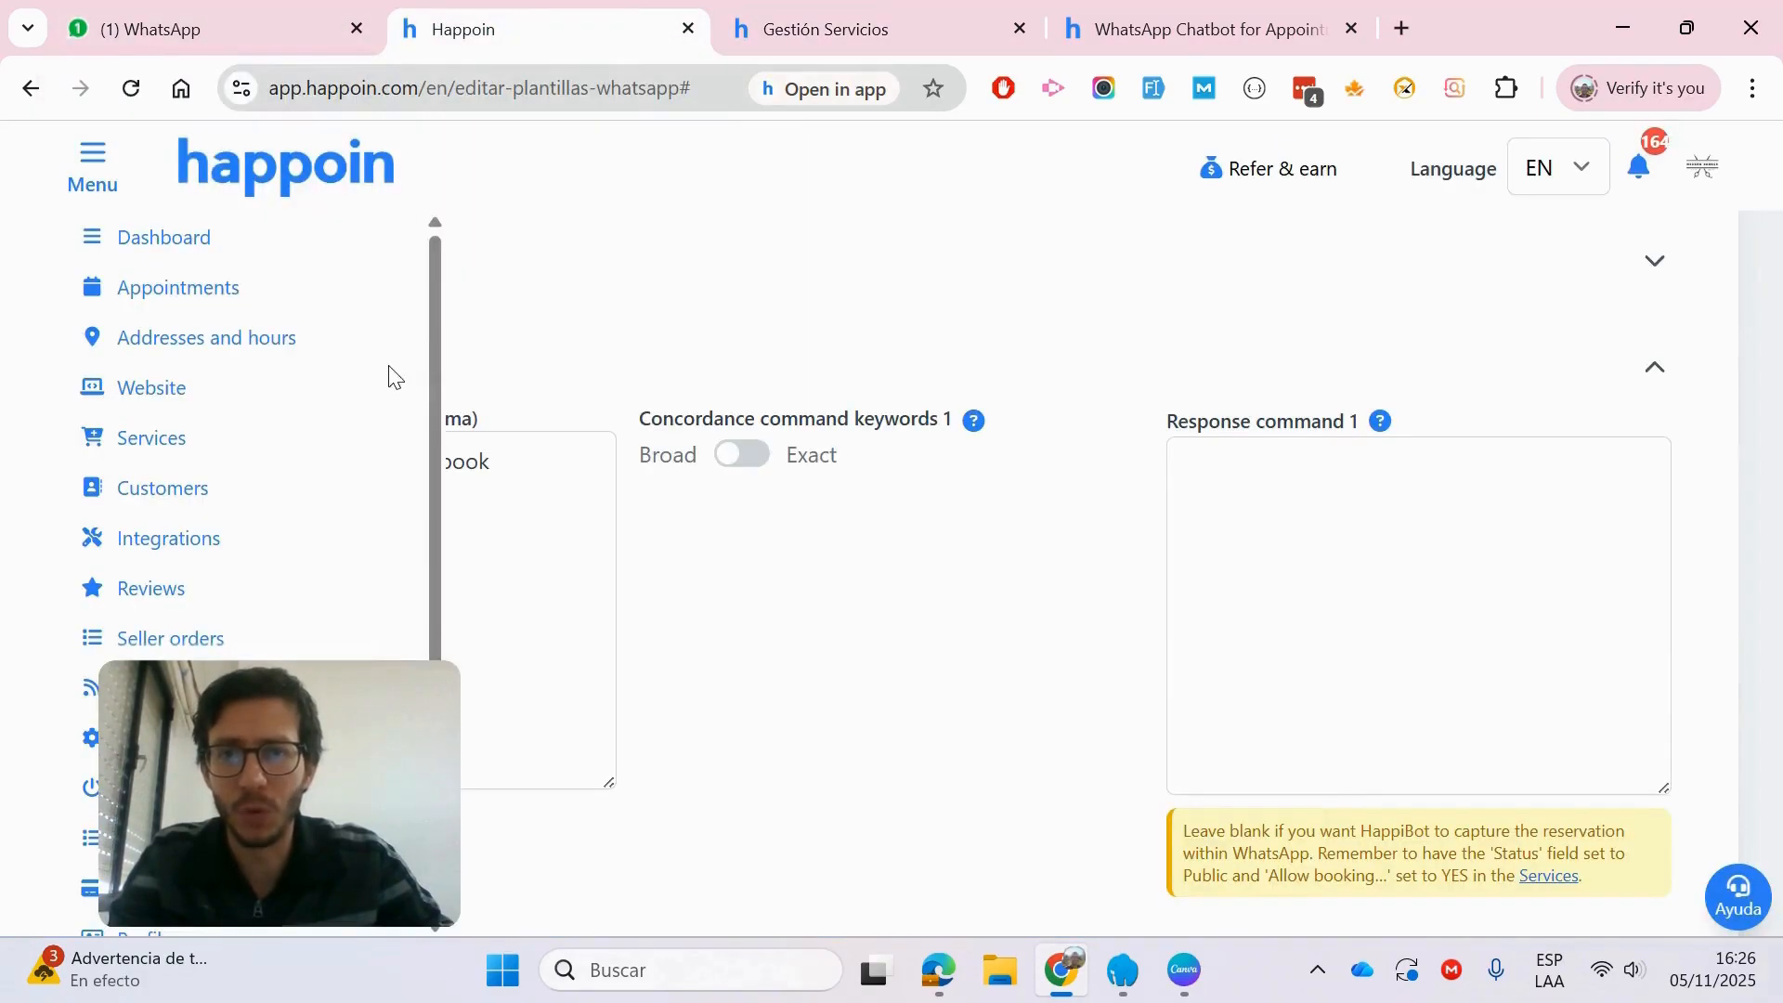
click(880, 351)
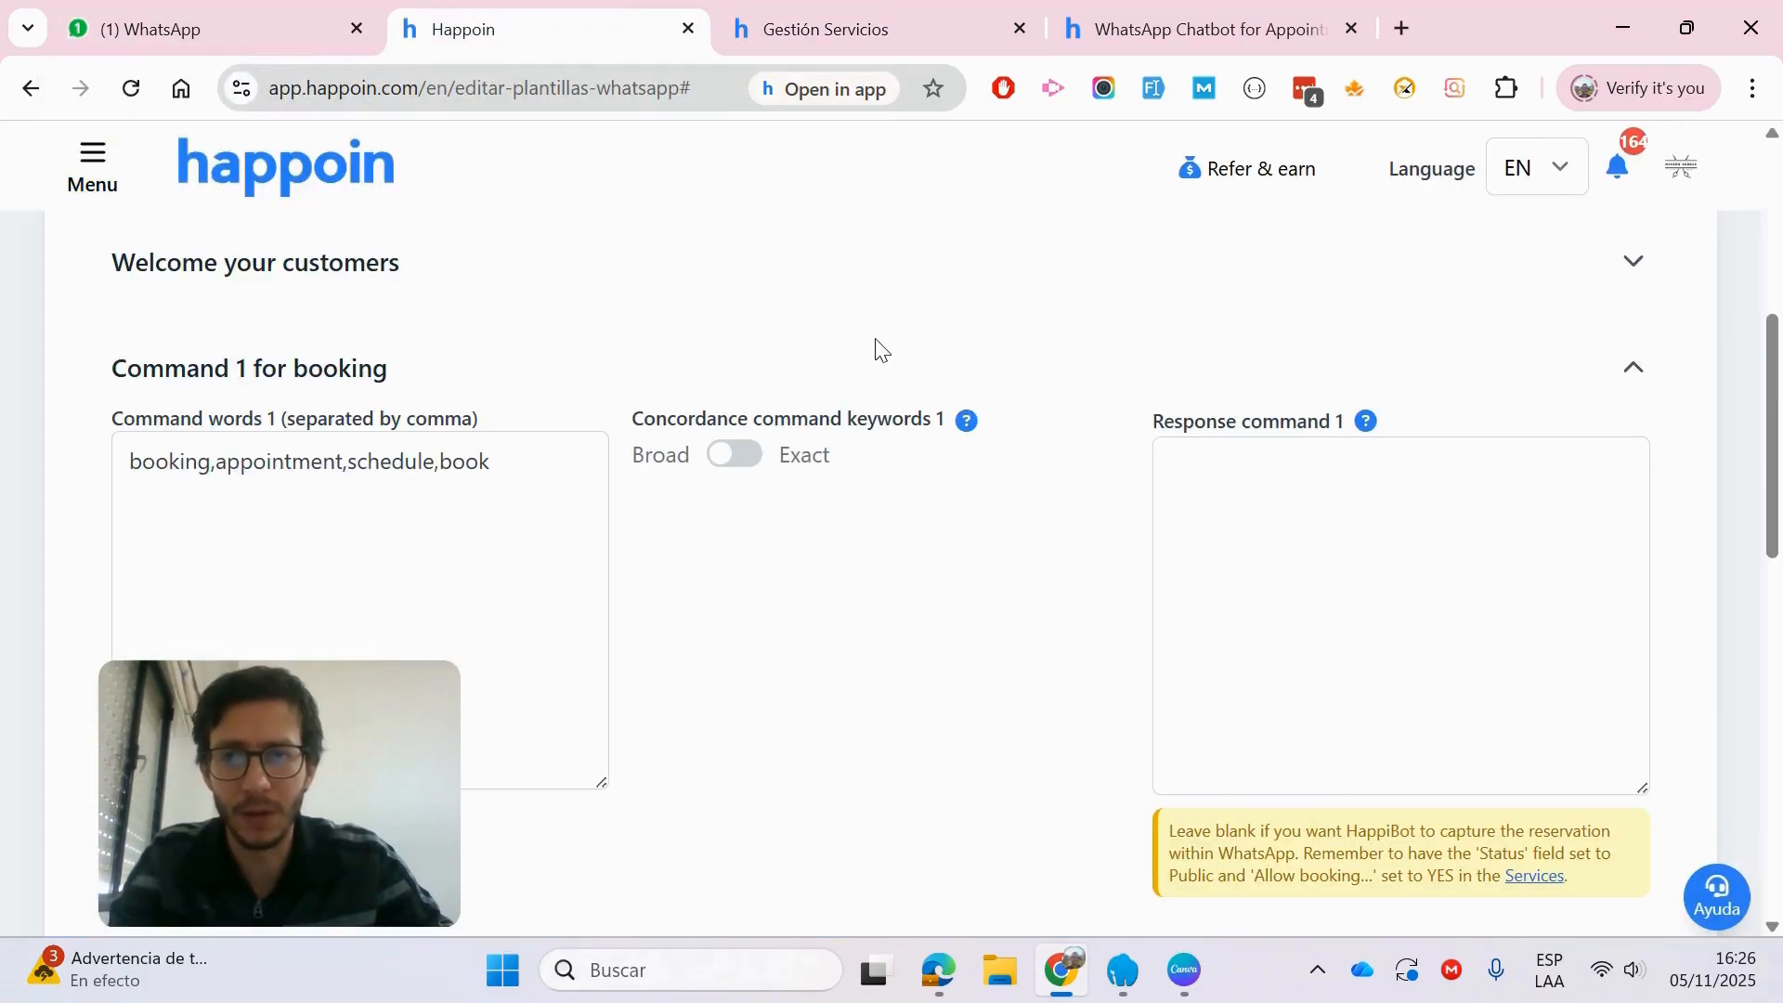
click(493, 376)
scroll(794, 446, down, 1)
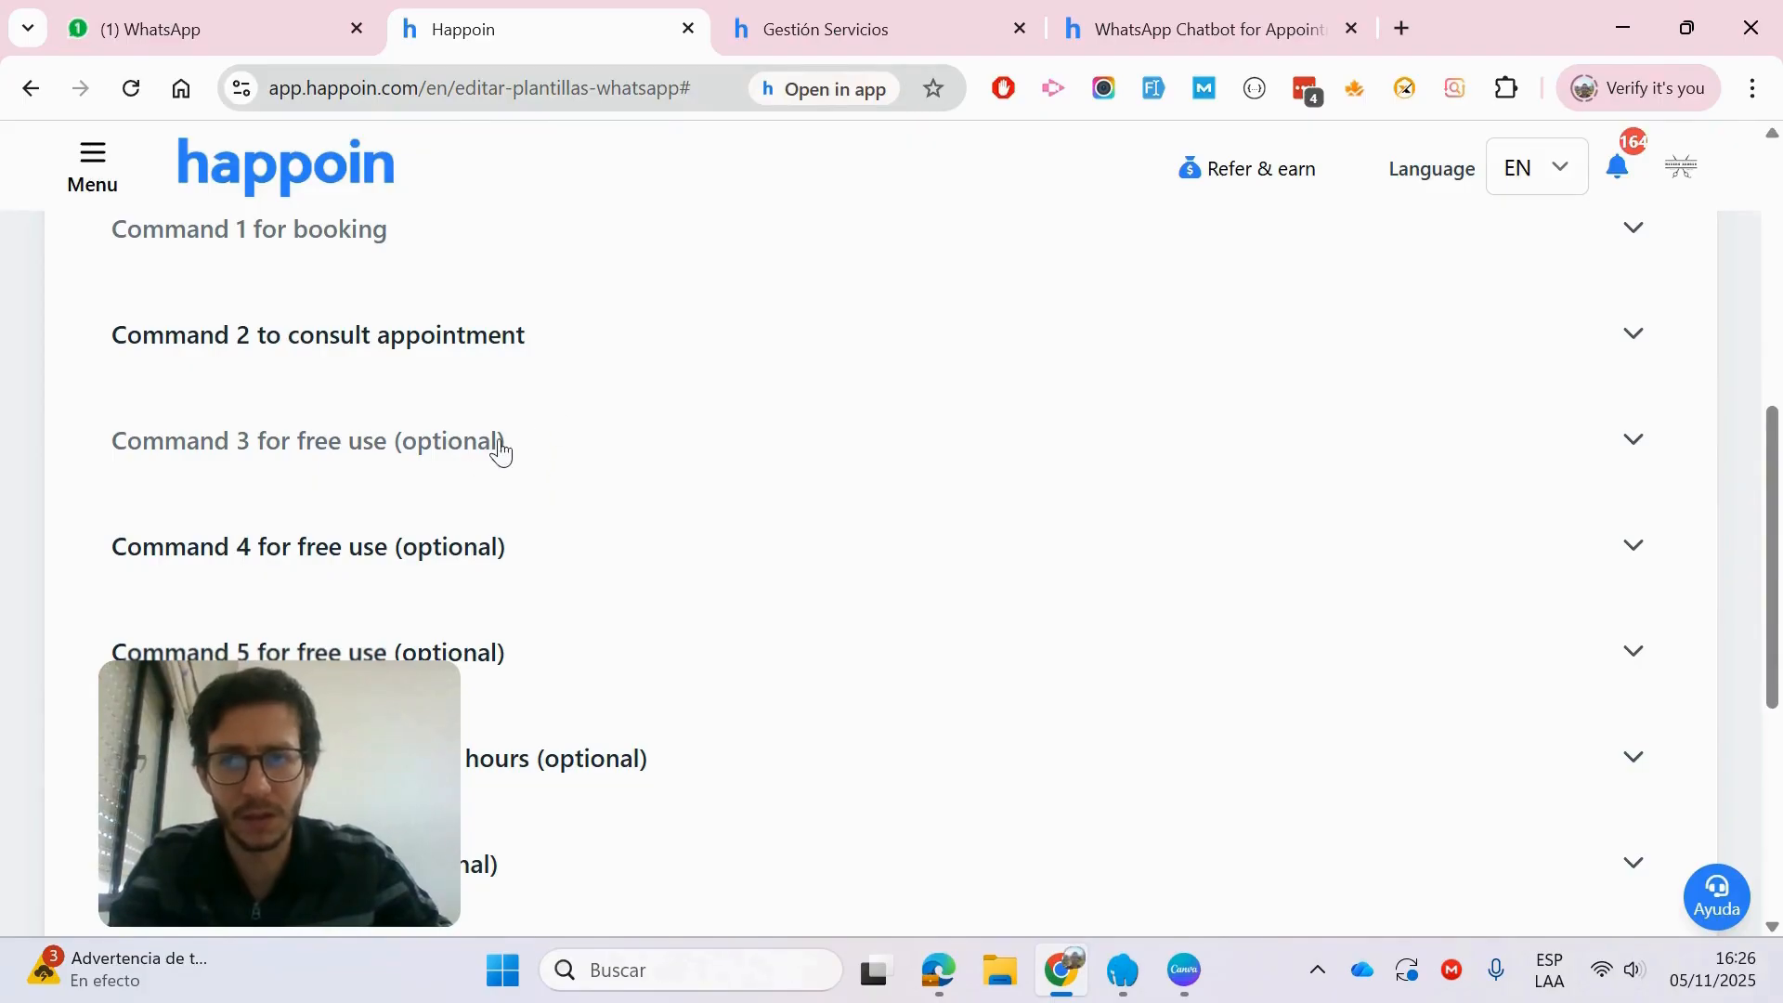
scroll(583, 557, down, 1)
scroll(585, 568, up, 2)
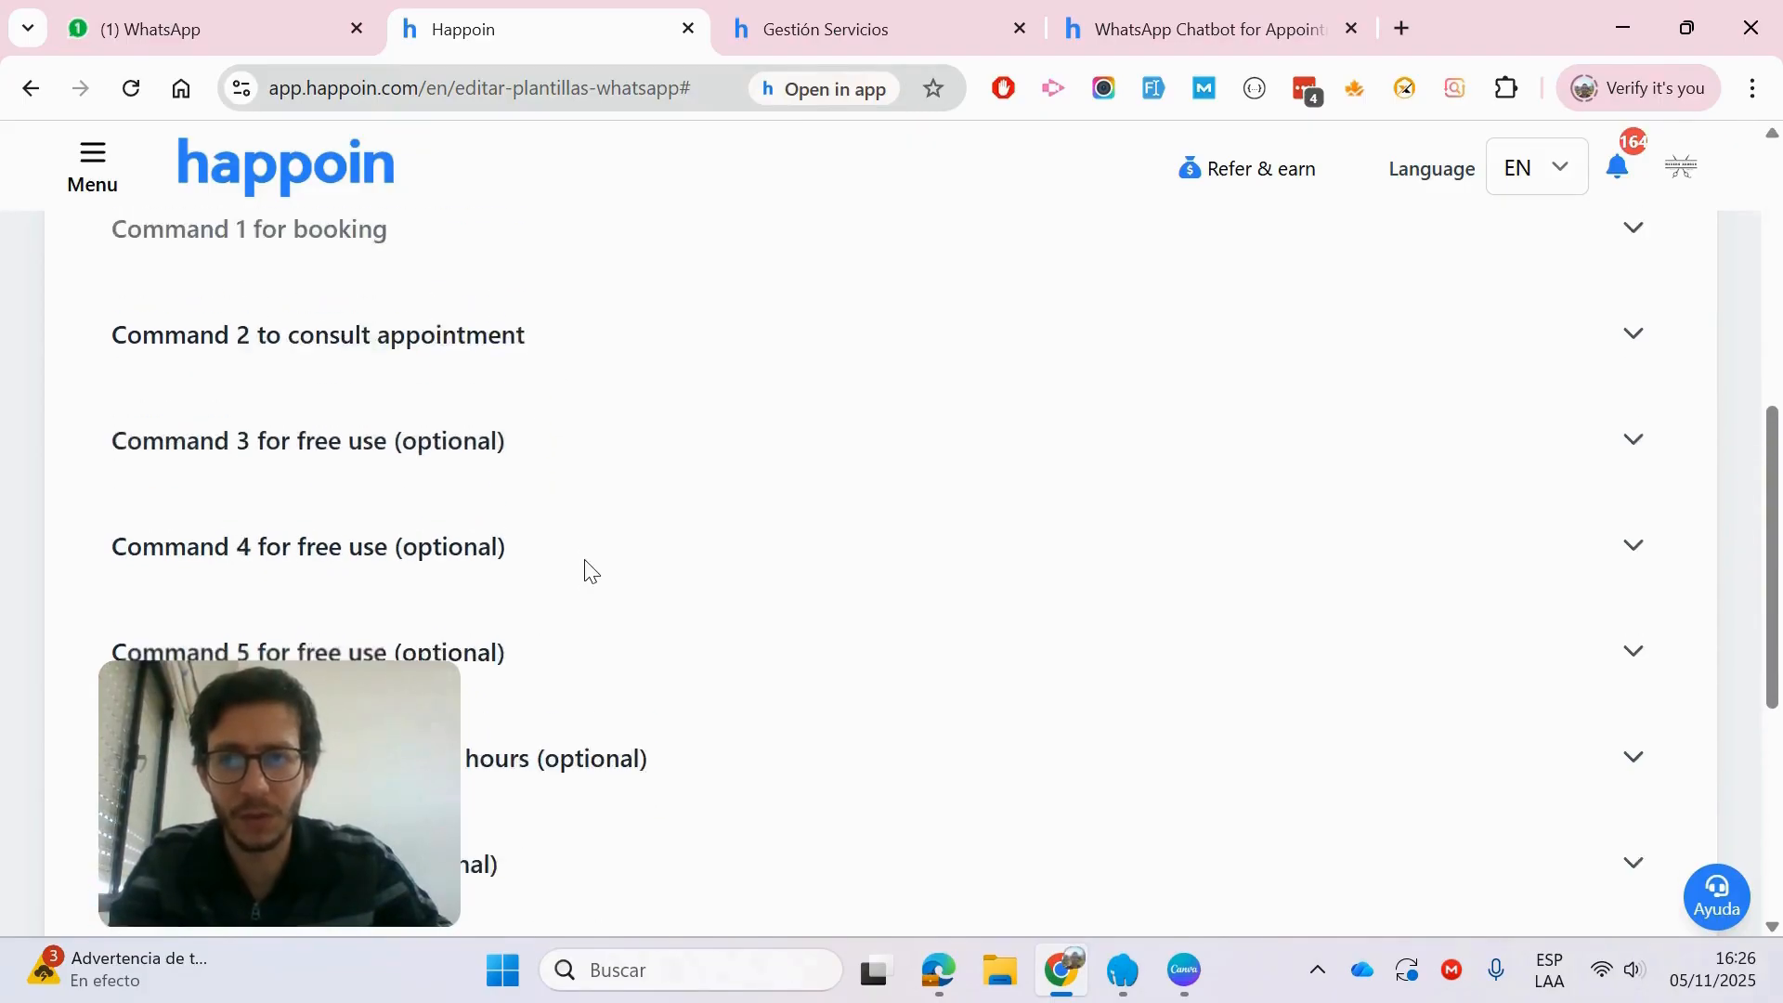
Step: Expand the Welcome your customers section, review the numbered options in the chatbot welcome message, and collapse the section
scroll(587, 573, up, 1)
click(793, 436)
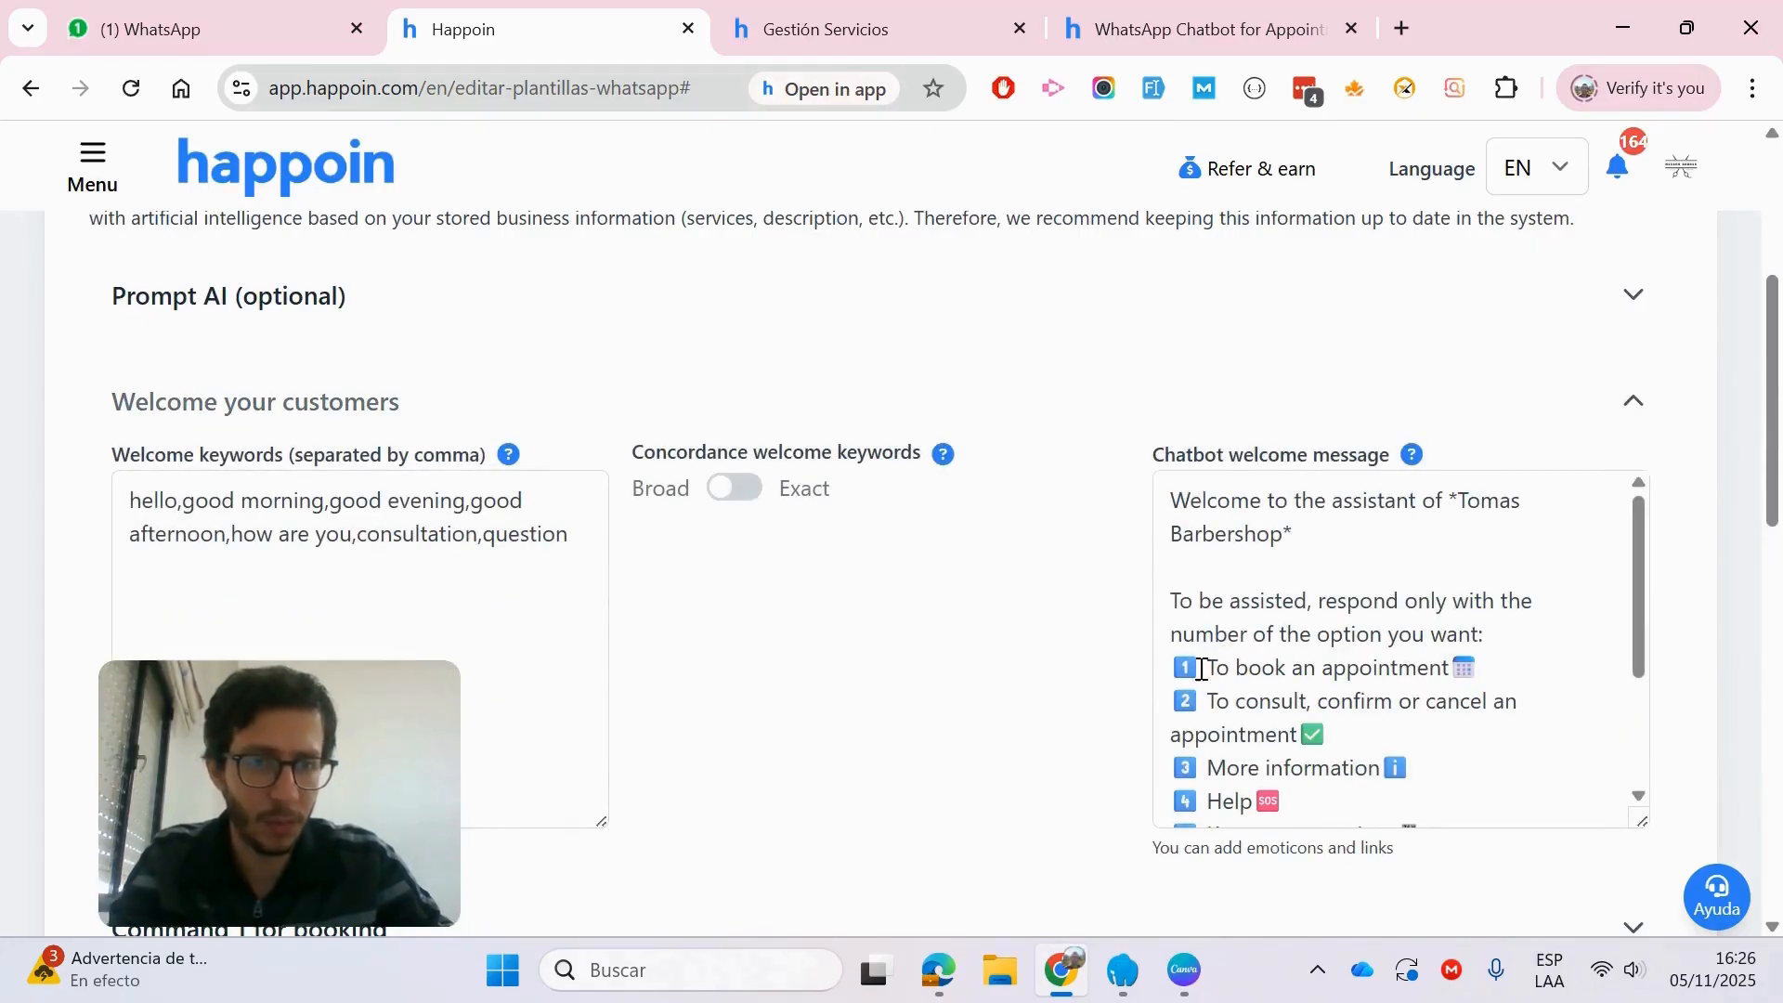
scroll(947, 575, down, 1)
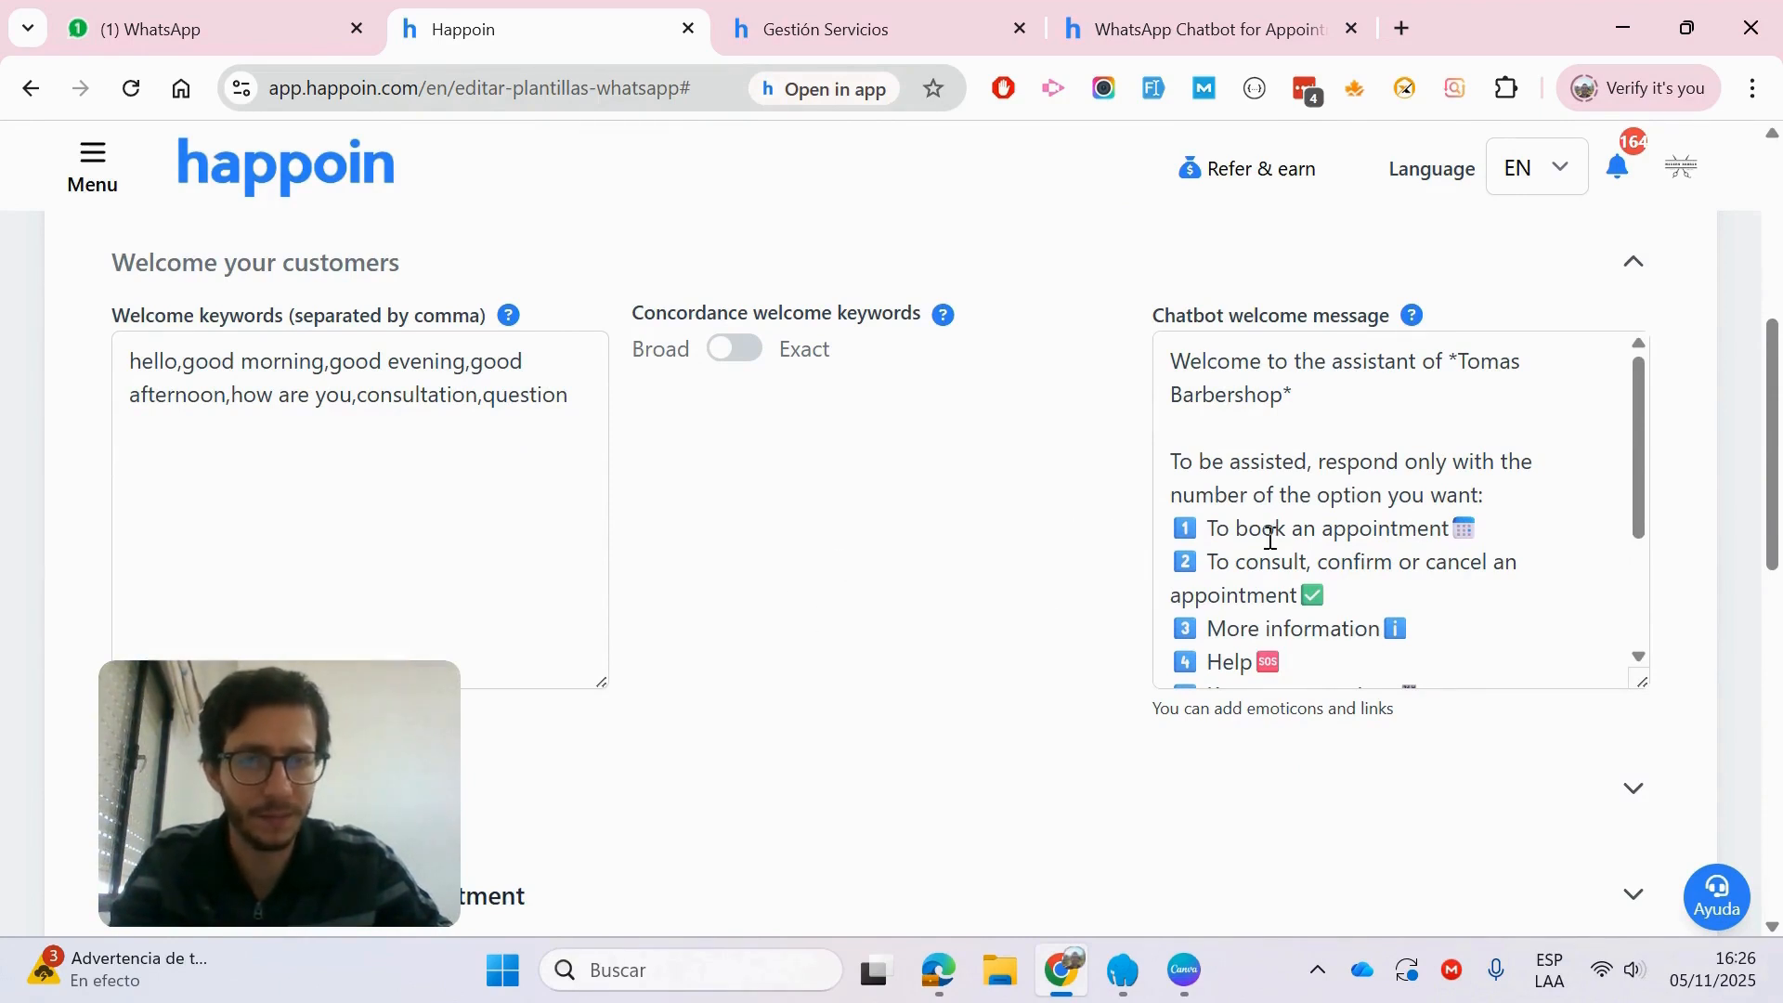
scroll(558, 378, up, 1)
click(549, 406)
Step: Expand Command 3 for free use to examine its command words and response
scroll(730, 485, down, 2)
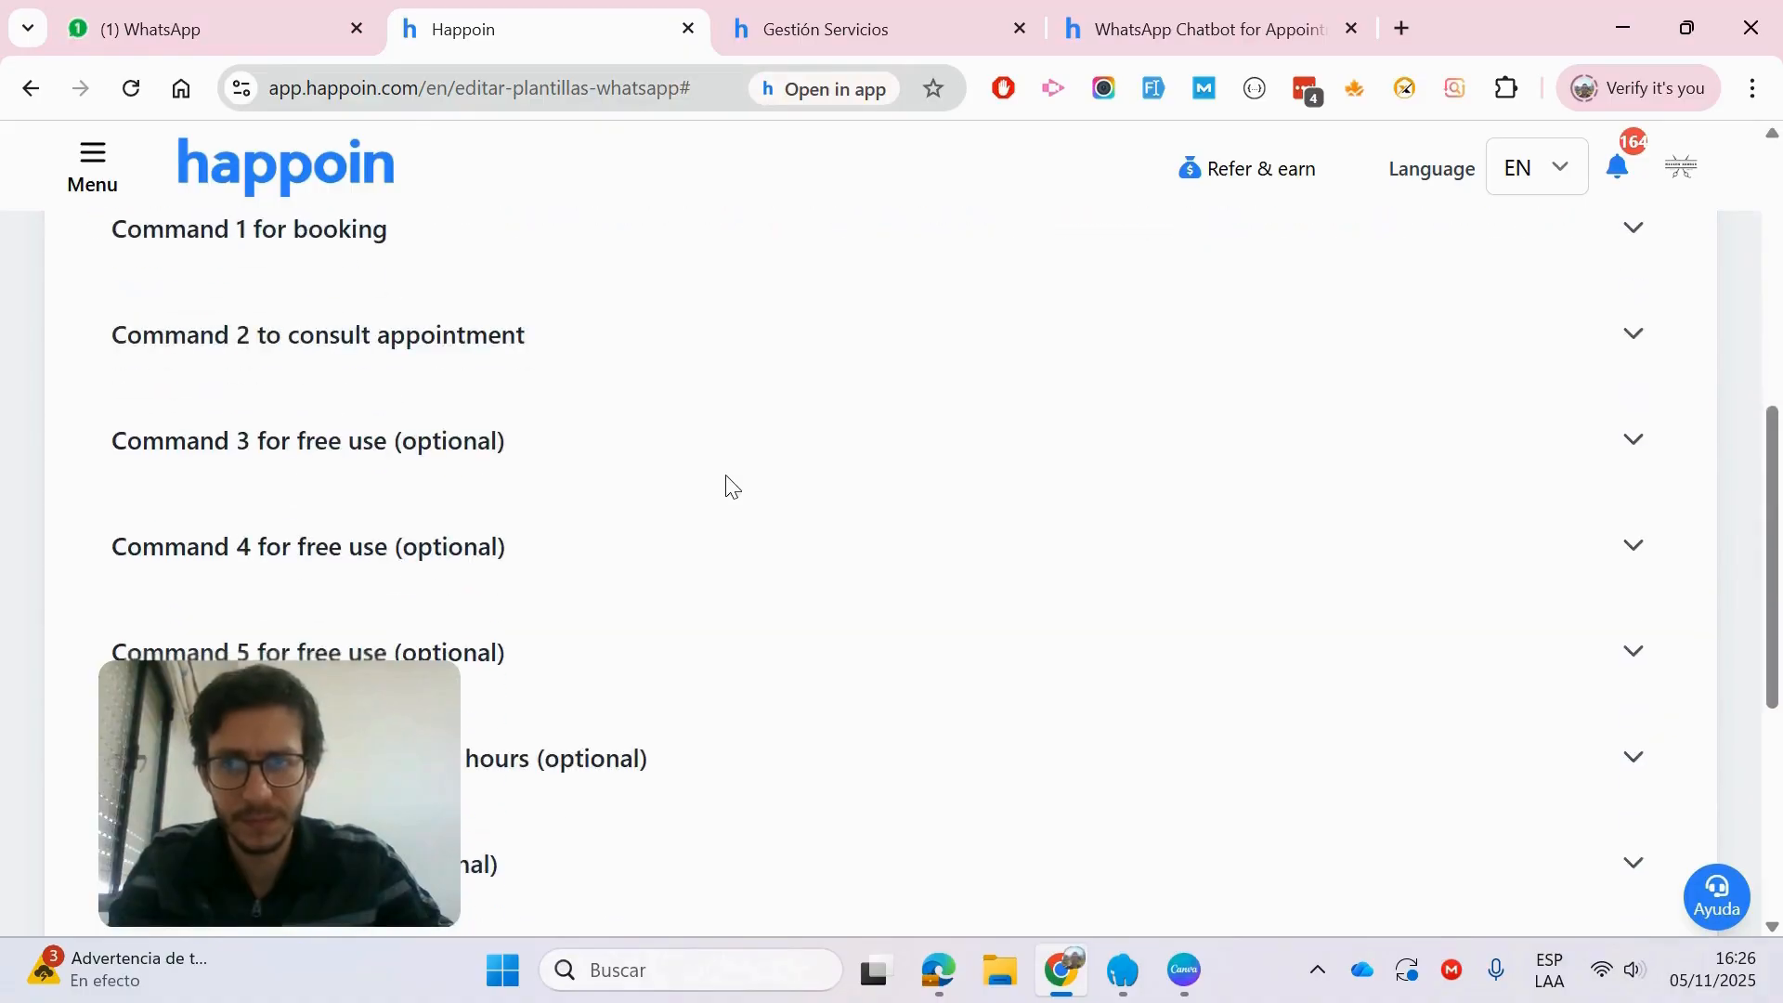
click(542, 450)
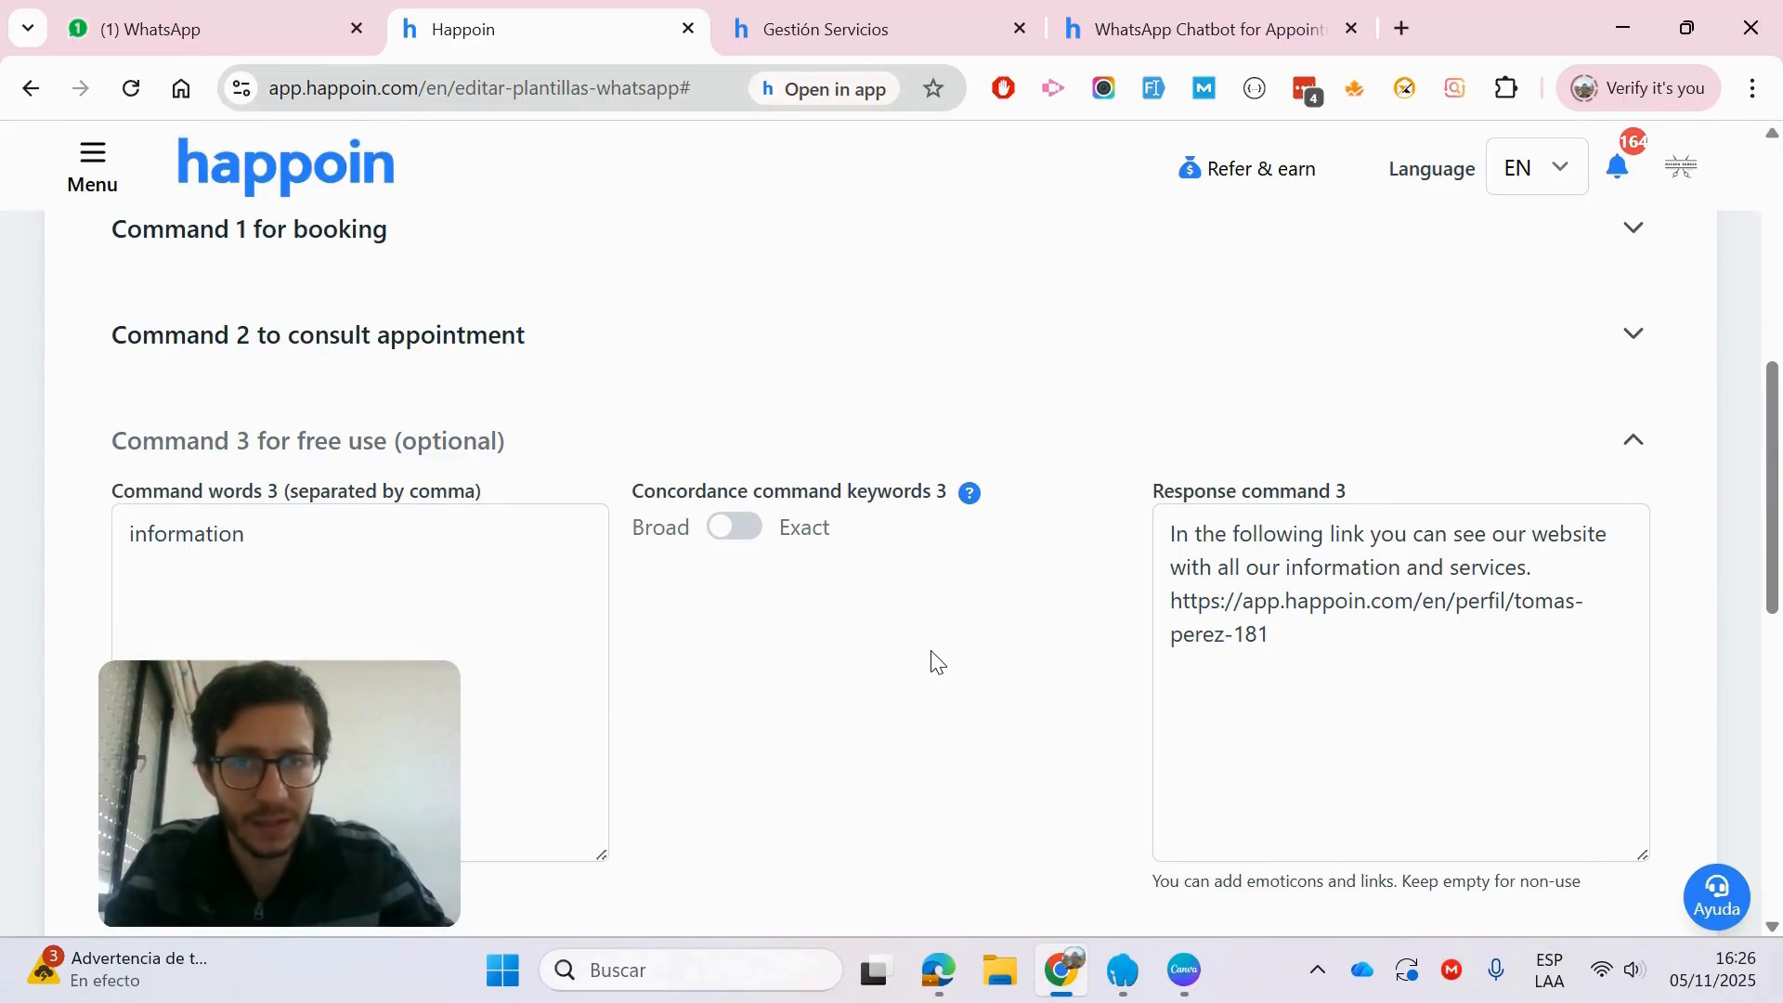
Step: Collapse Command 3 for free use and expand Command 6 for addresses and hours
click(623, 453)
scroll(887, 464, down, 3)
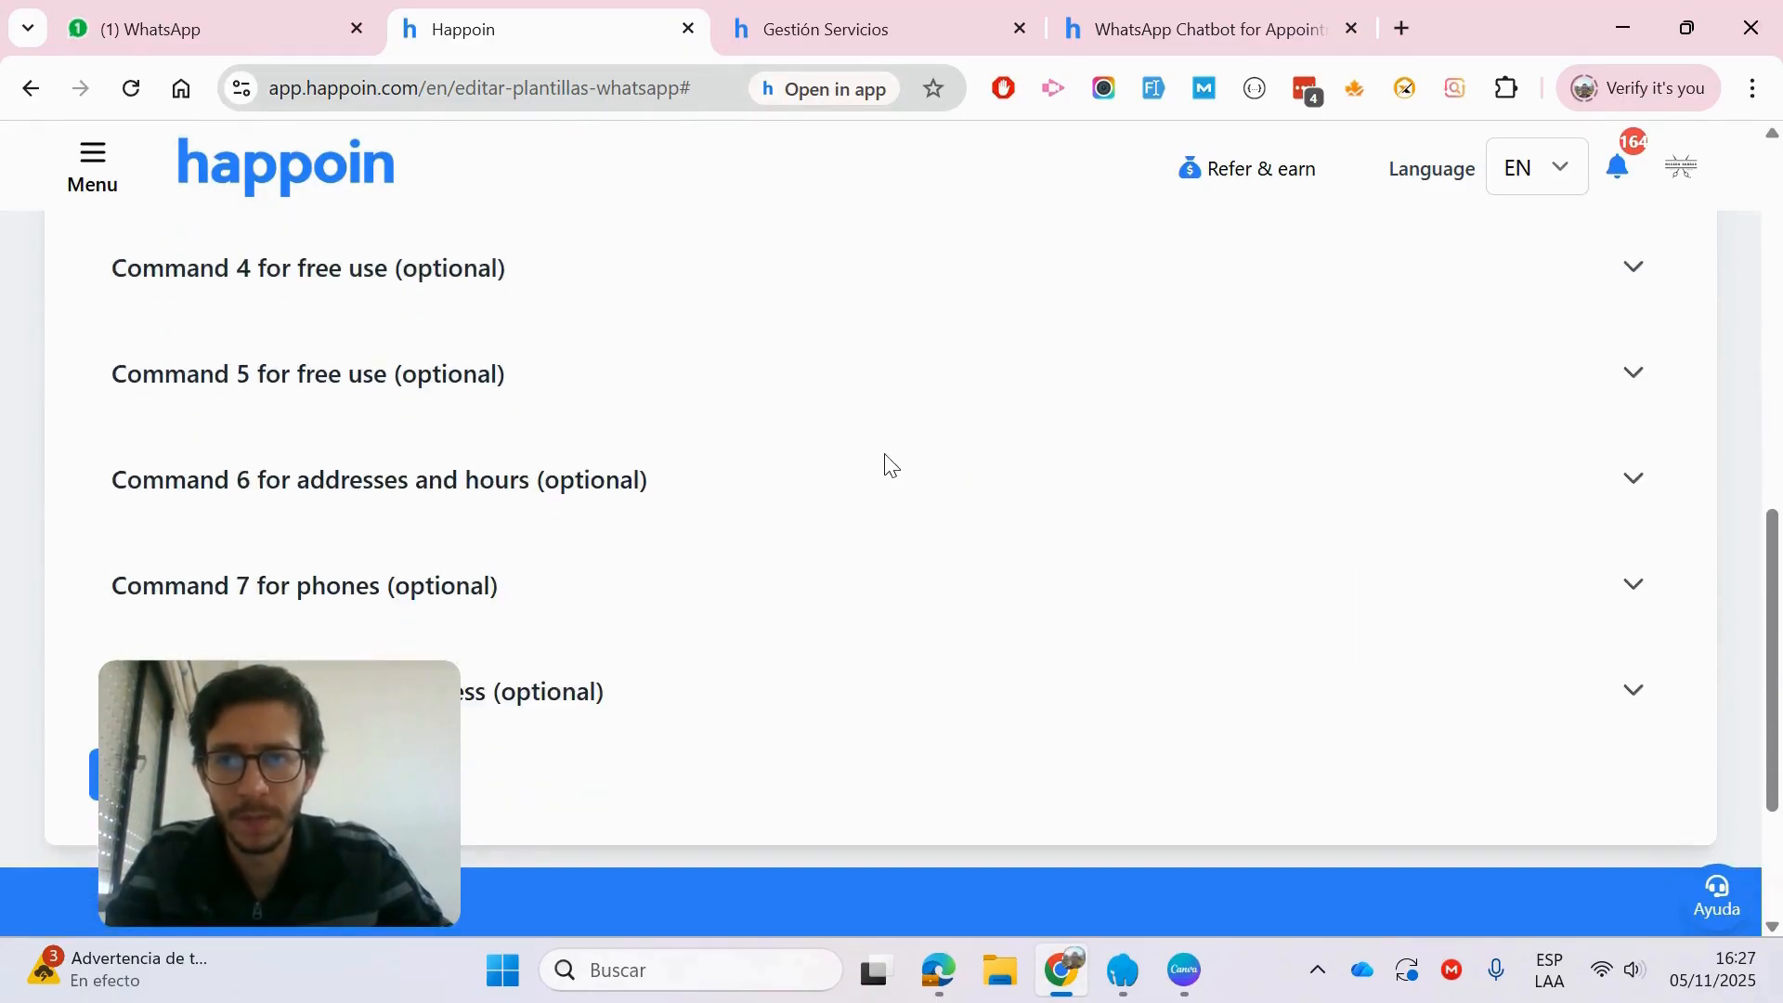
scroll(887, 464, down, 2)
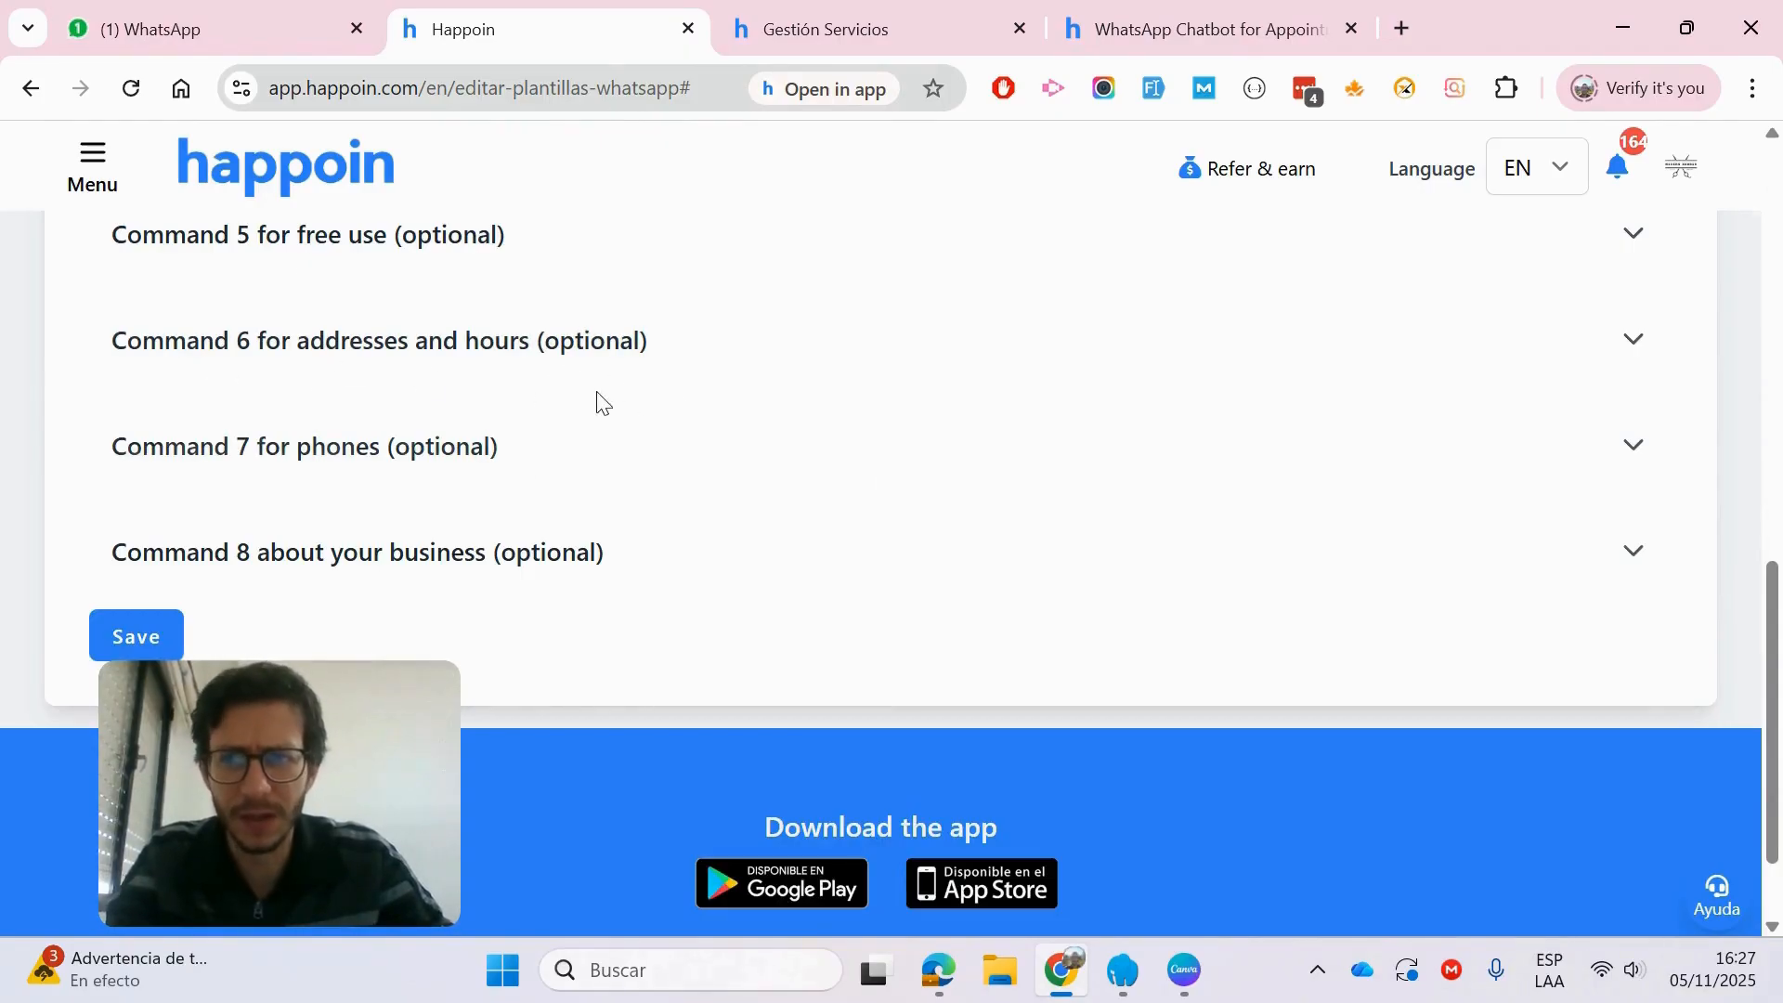
click(429, 353)
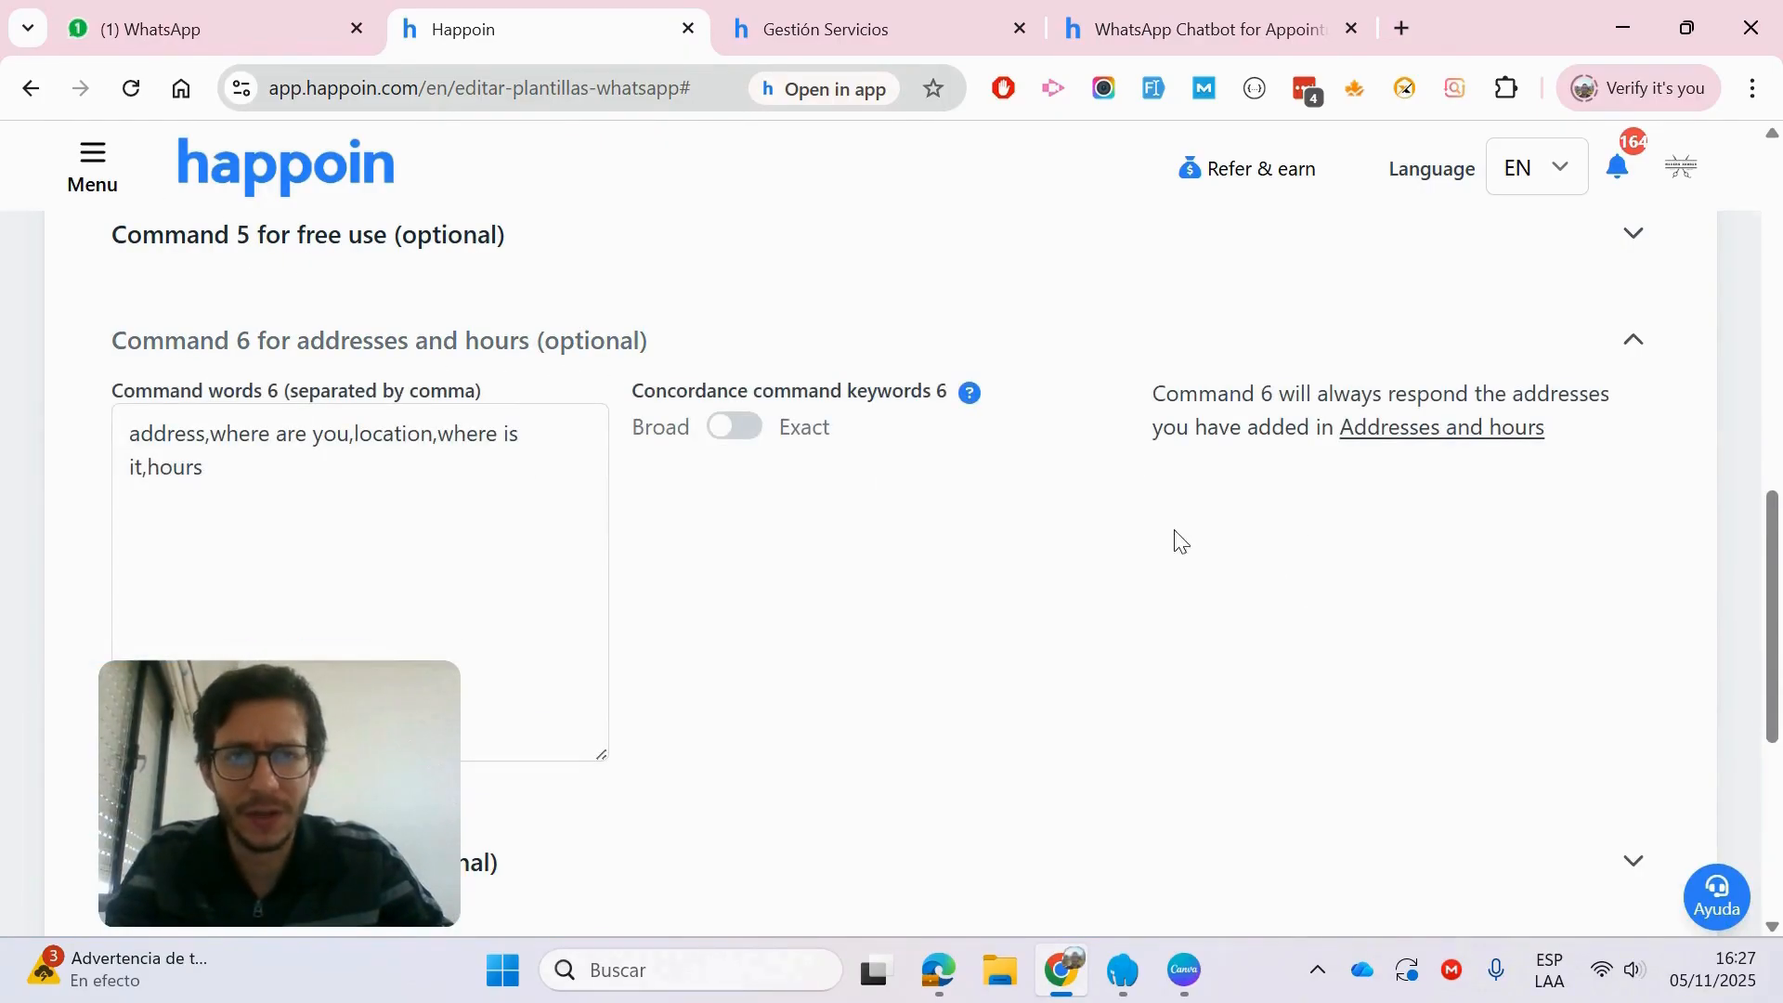
Step: Locate Addresses and hours in the main navigation, review the Command 6 trigger words, and collapse the section
click(102, 181)
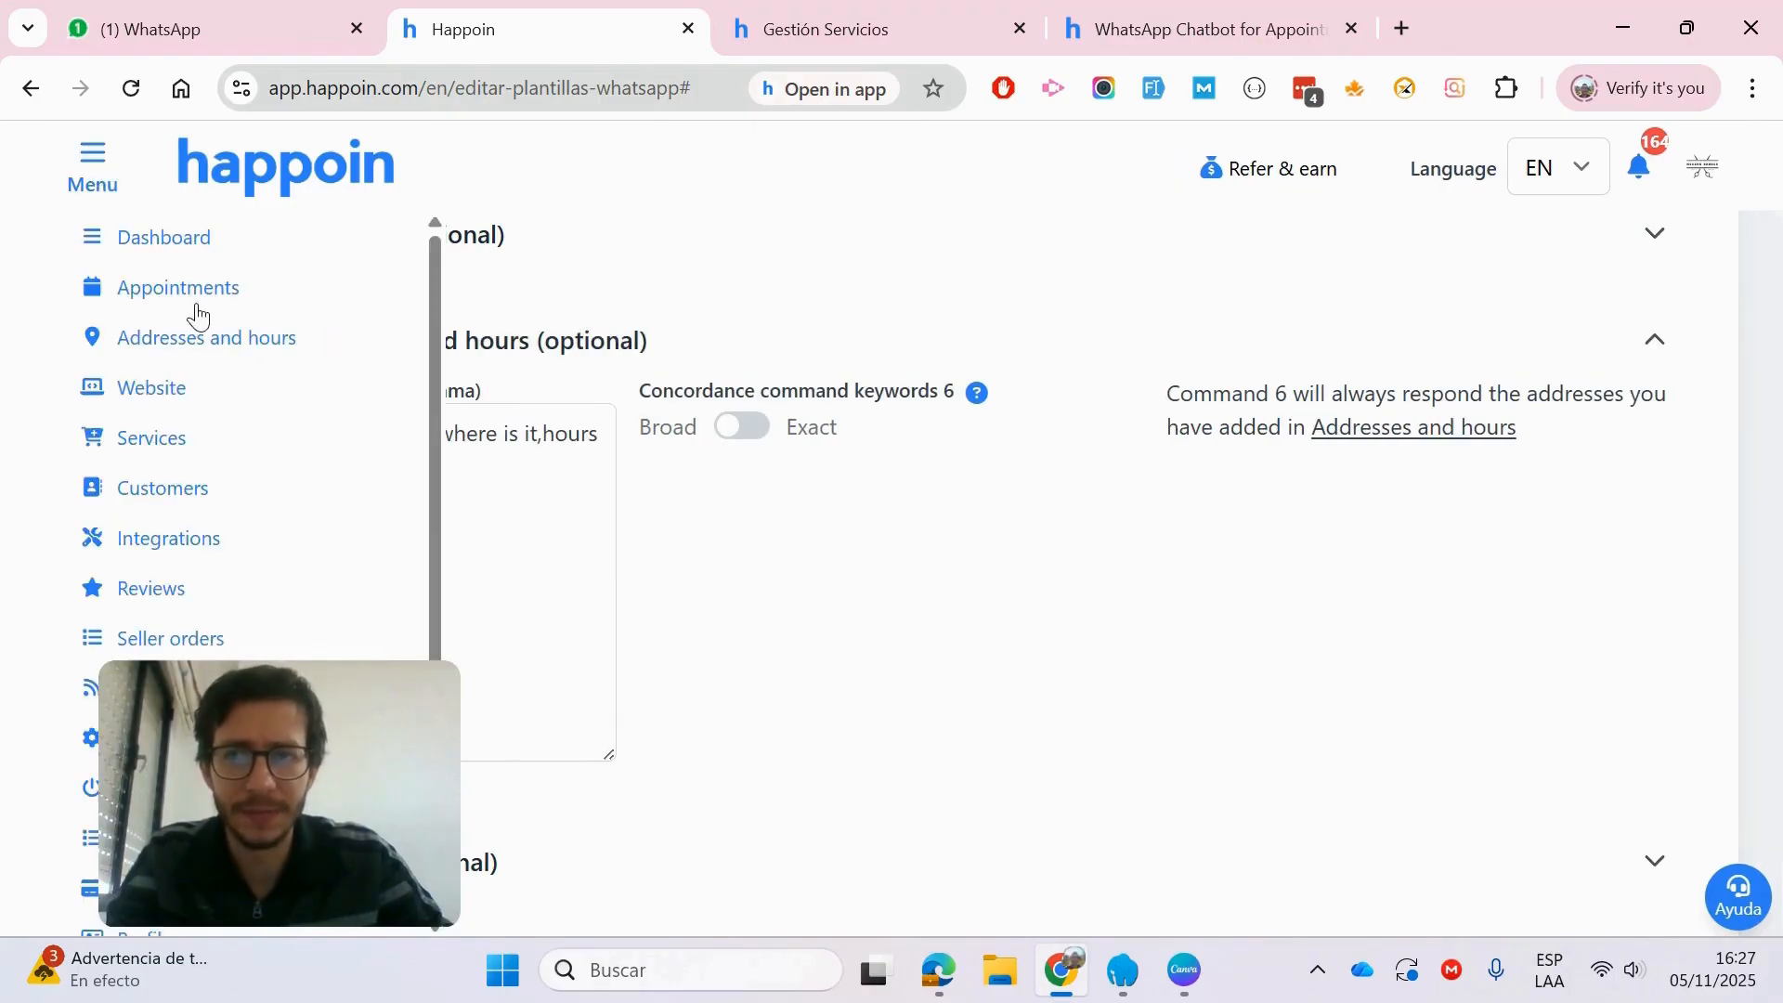
click(102, 165)
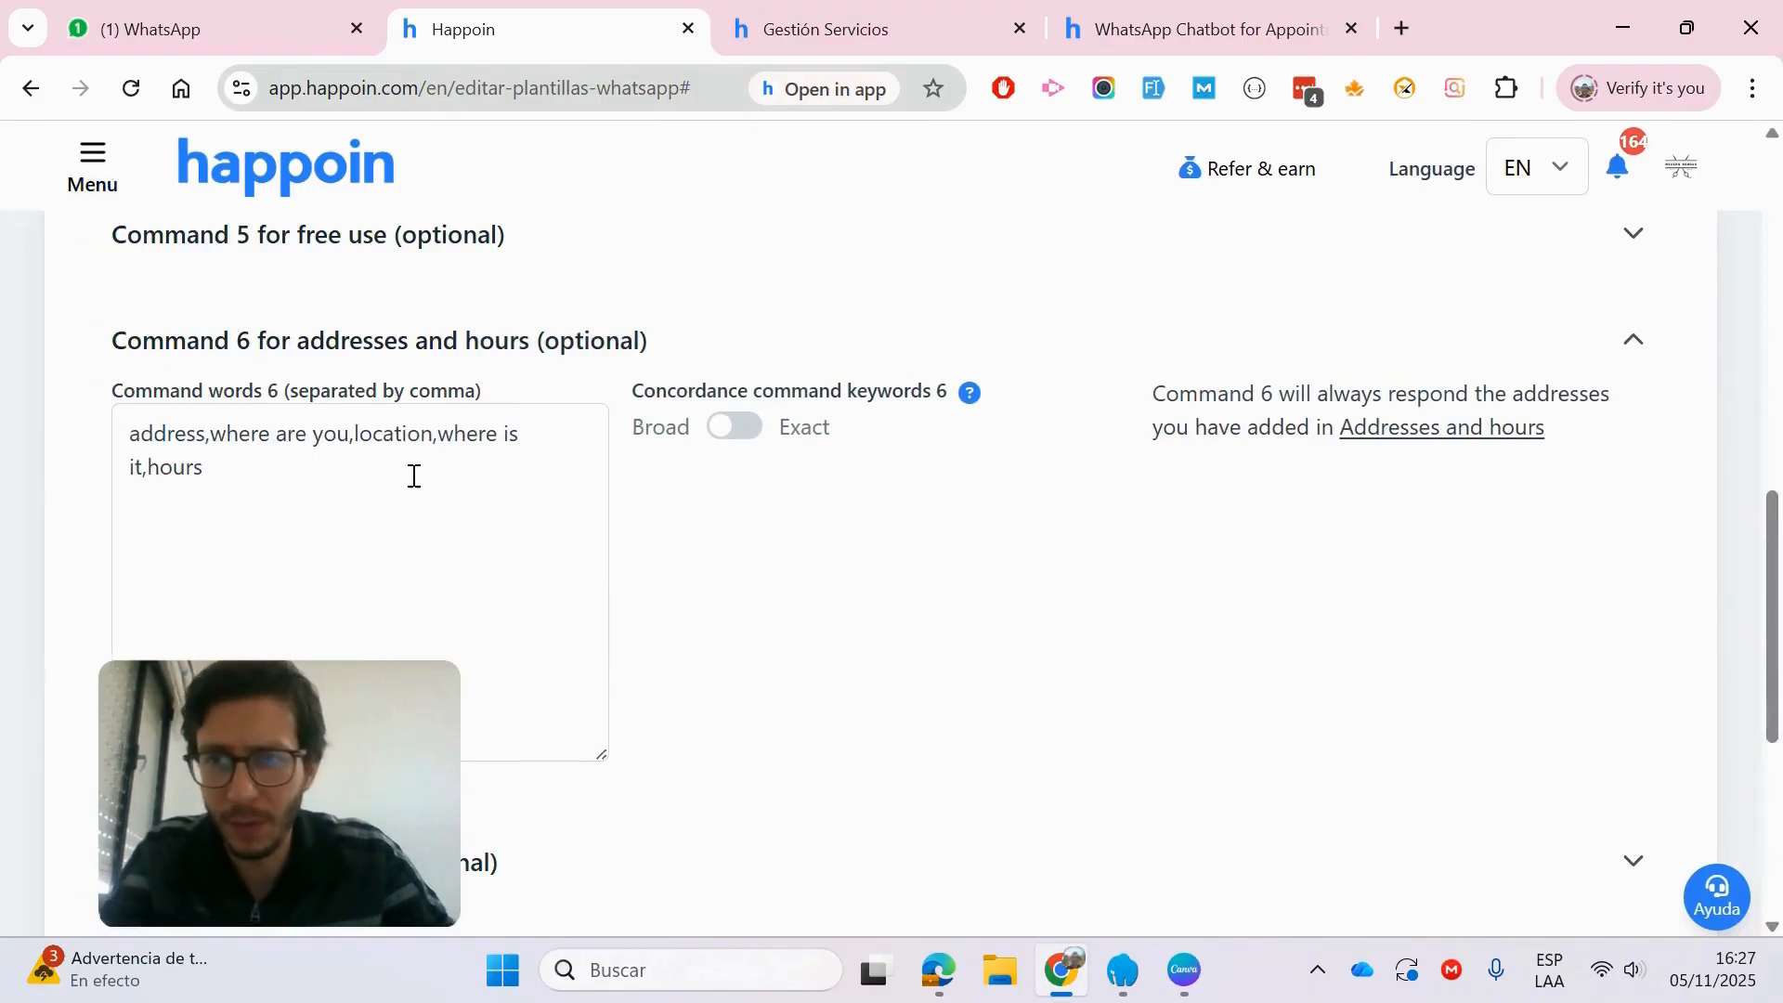
drag(373, 442, 413, 446)
click(297, 470)
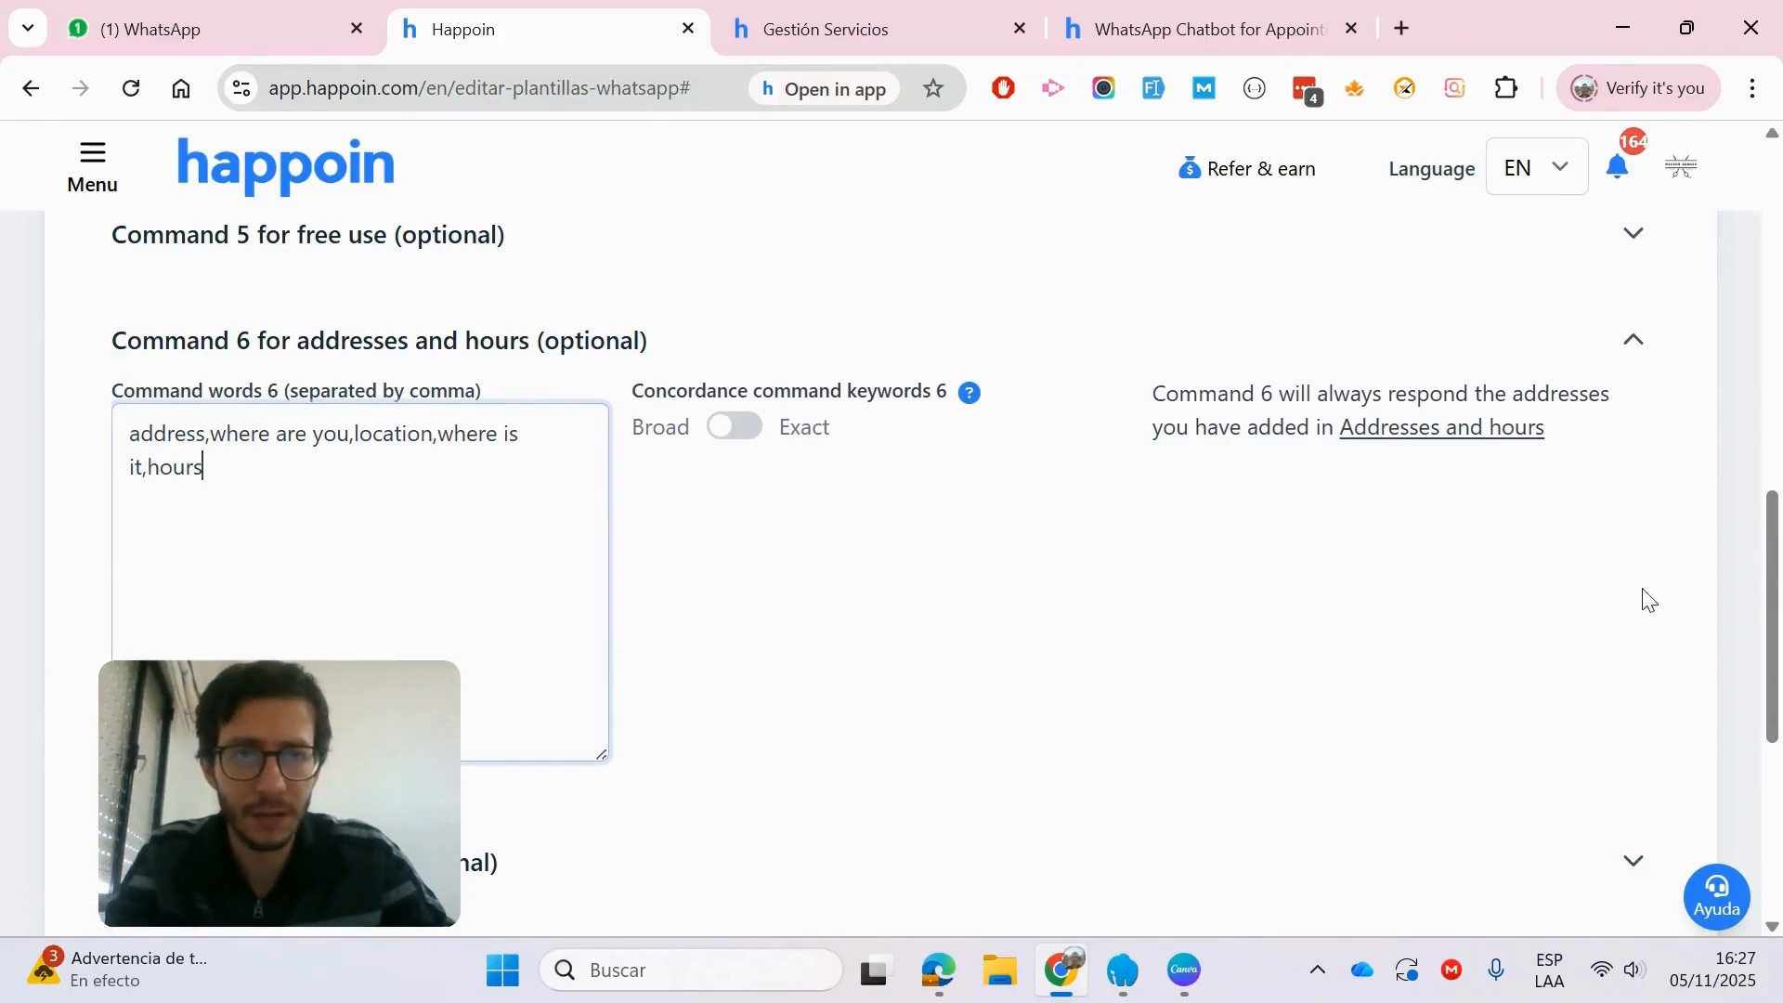
click(737, 347)
Step: Expand Command 7 for phones, review its command words and response source, and collapse the section
click(604, 456)
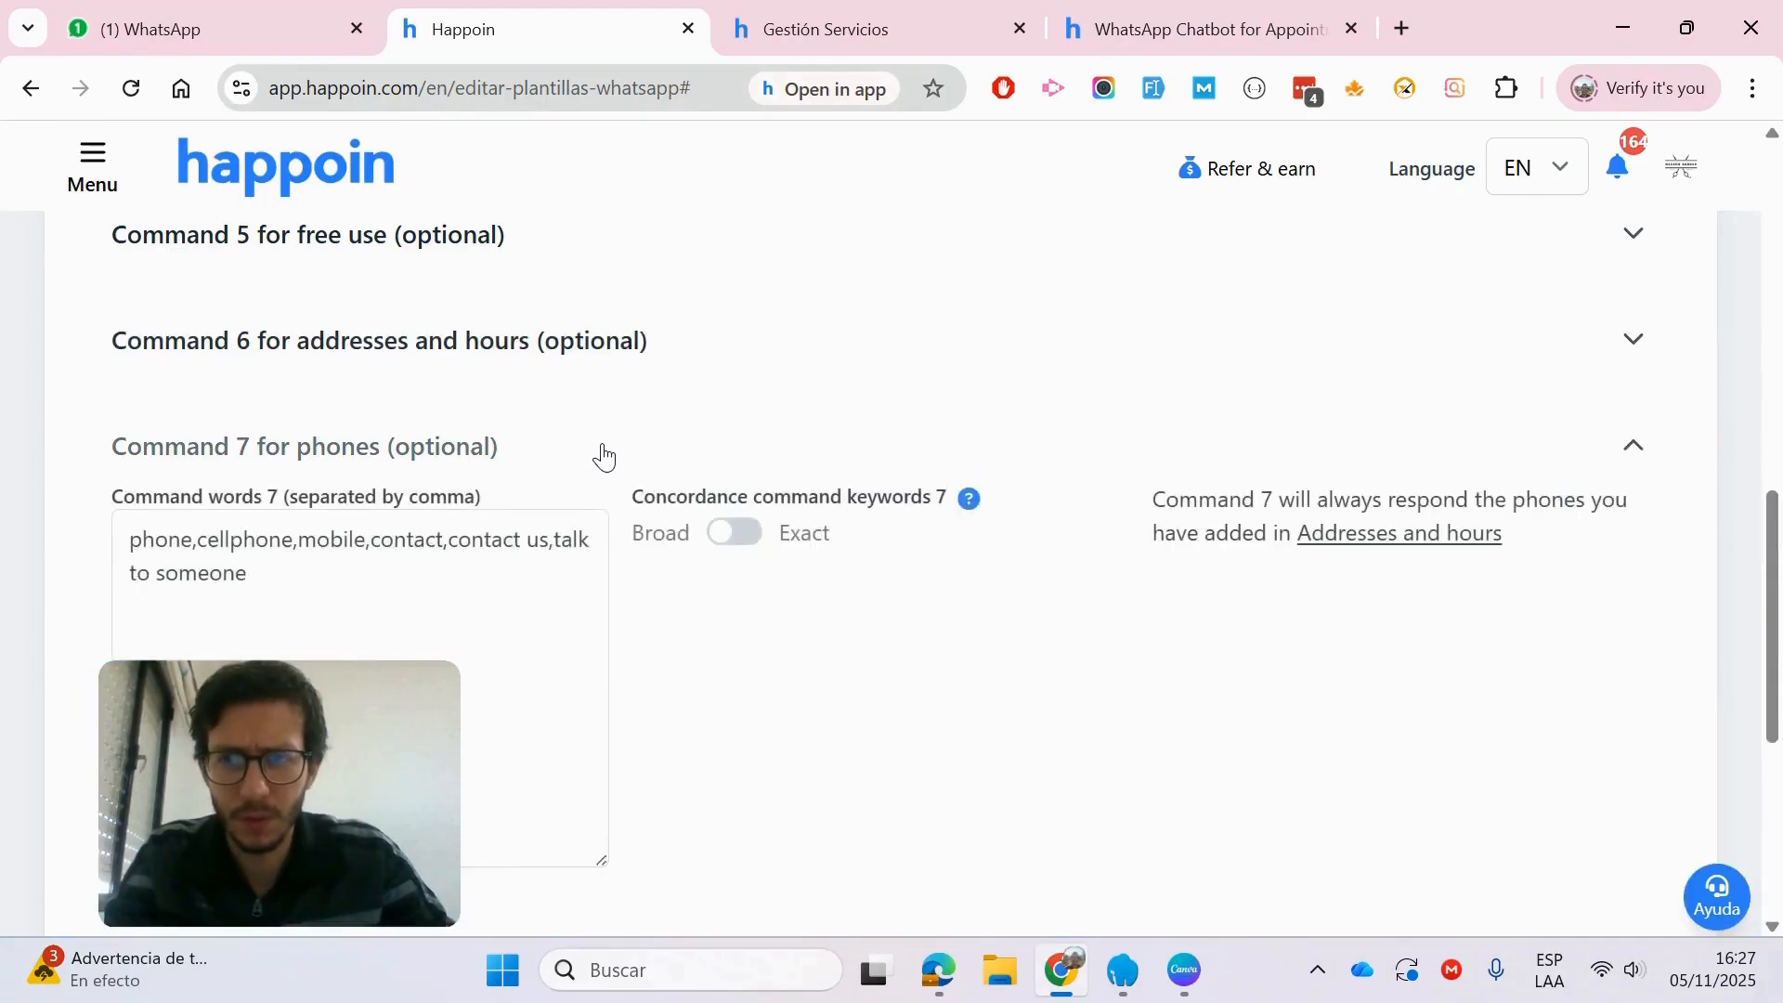
scroll(1044, 498, down, 1)
drag(344, 457, 187, 399)
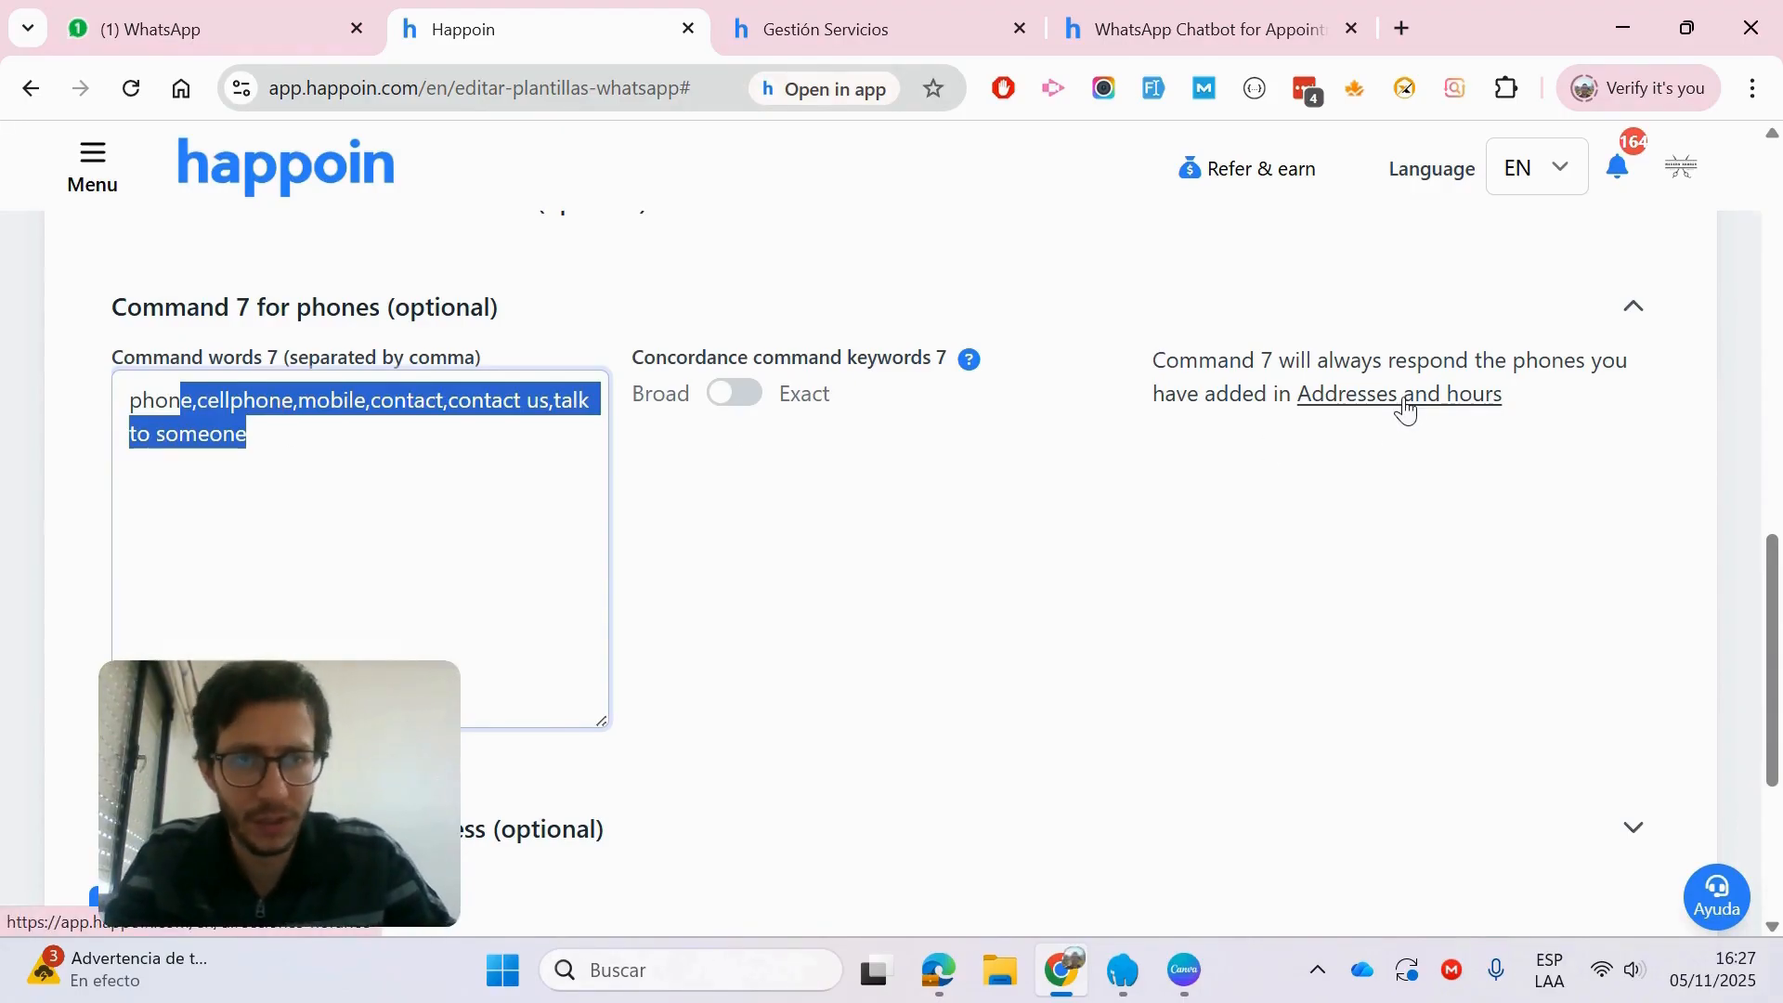
click(765, 332)
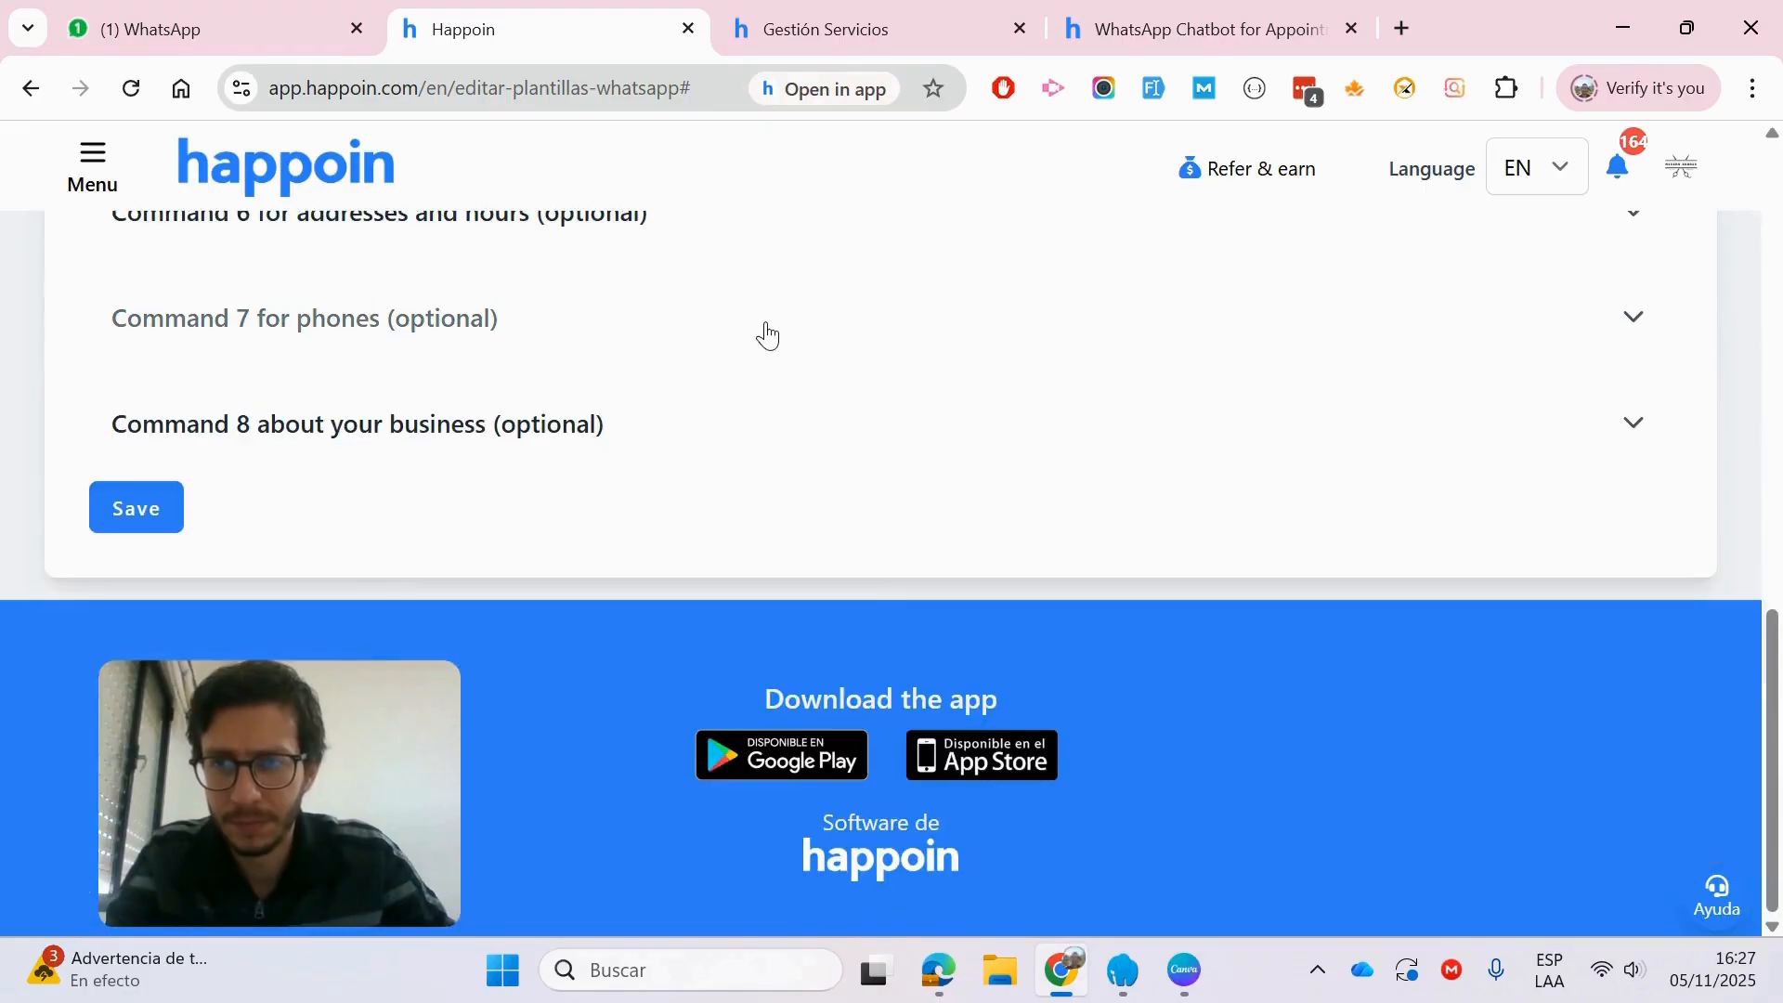
Step: Look back over the list of chatbot commands and expand the Prompt AI (optional) section
scroll(715, 436, up, 10)
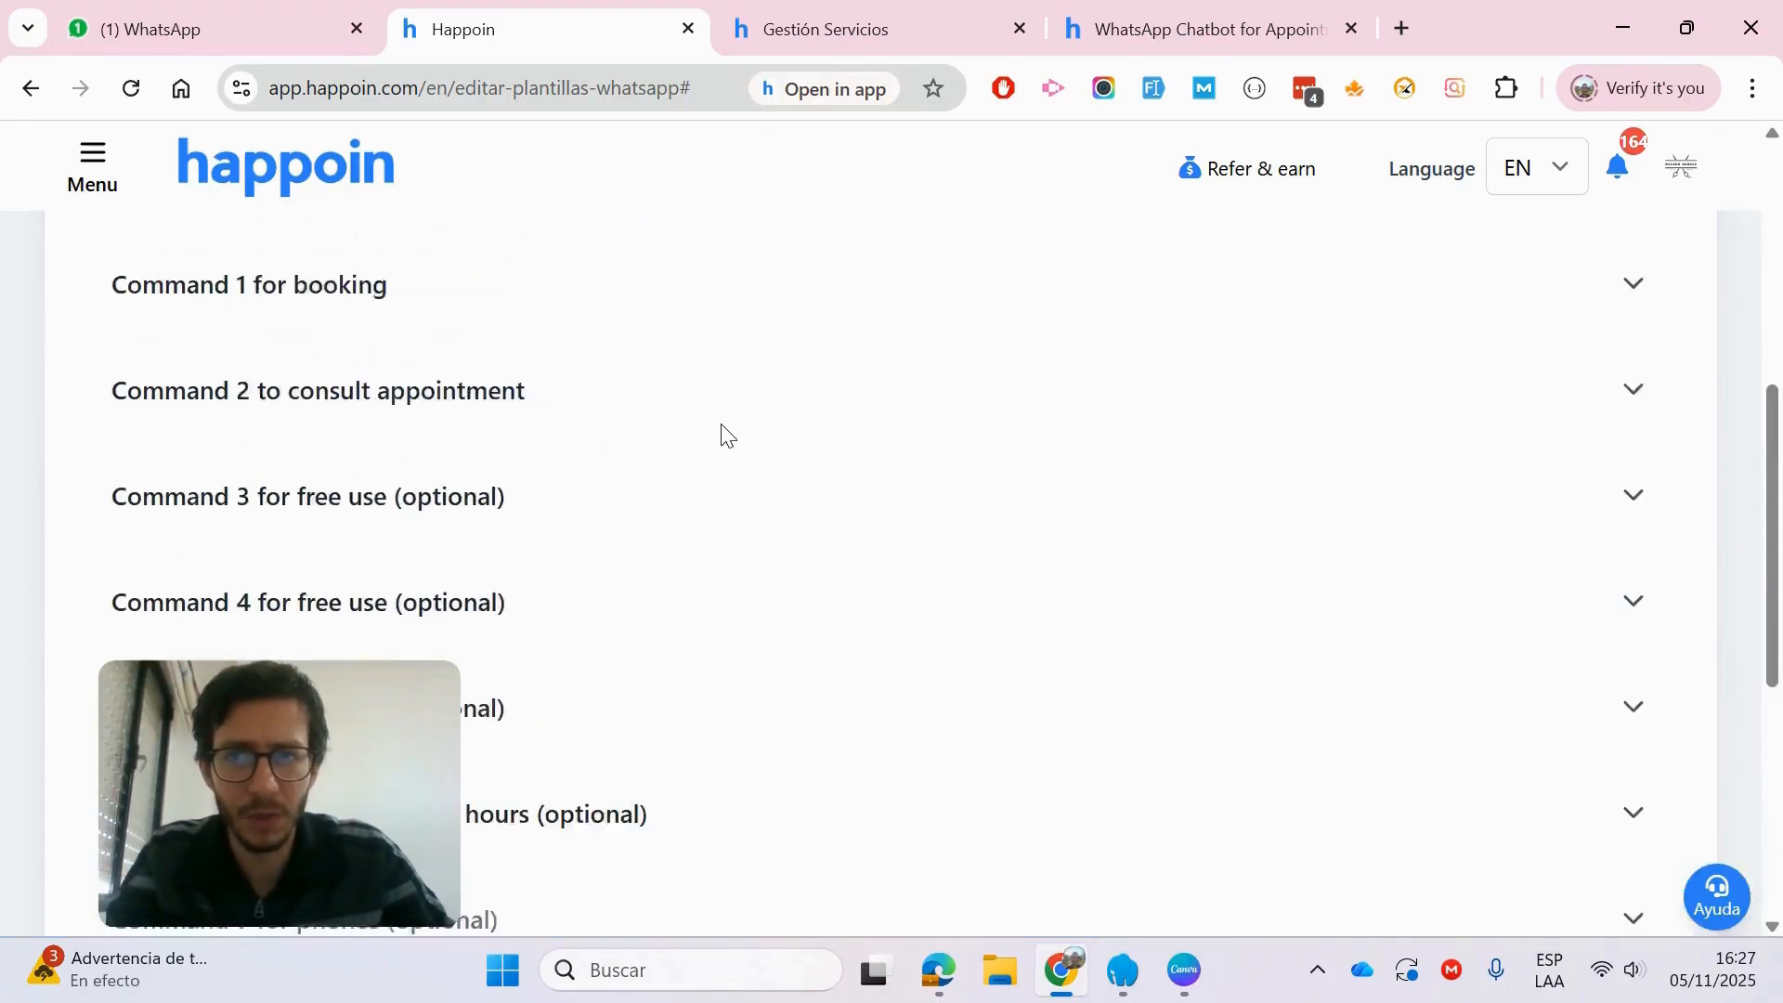
scroll(728, 437, up, 2)
scroll(964, 458, down, 3)
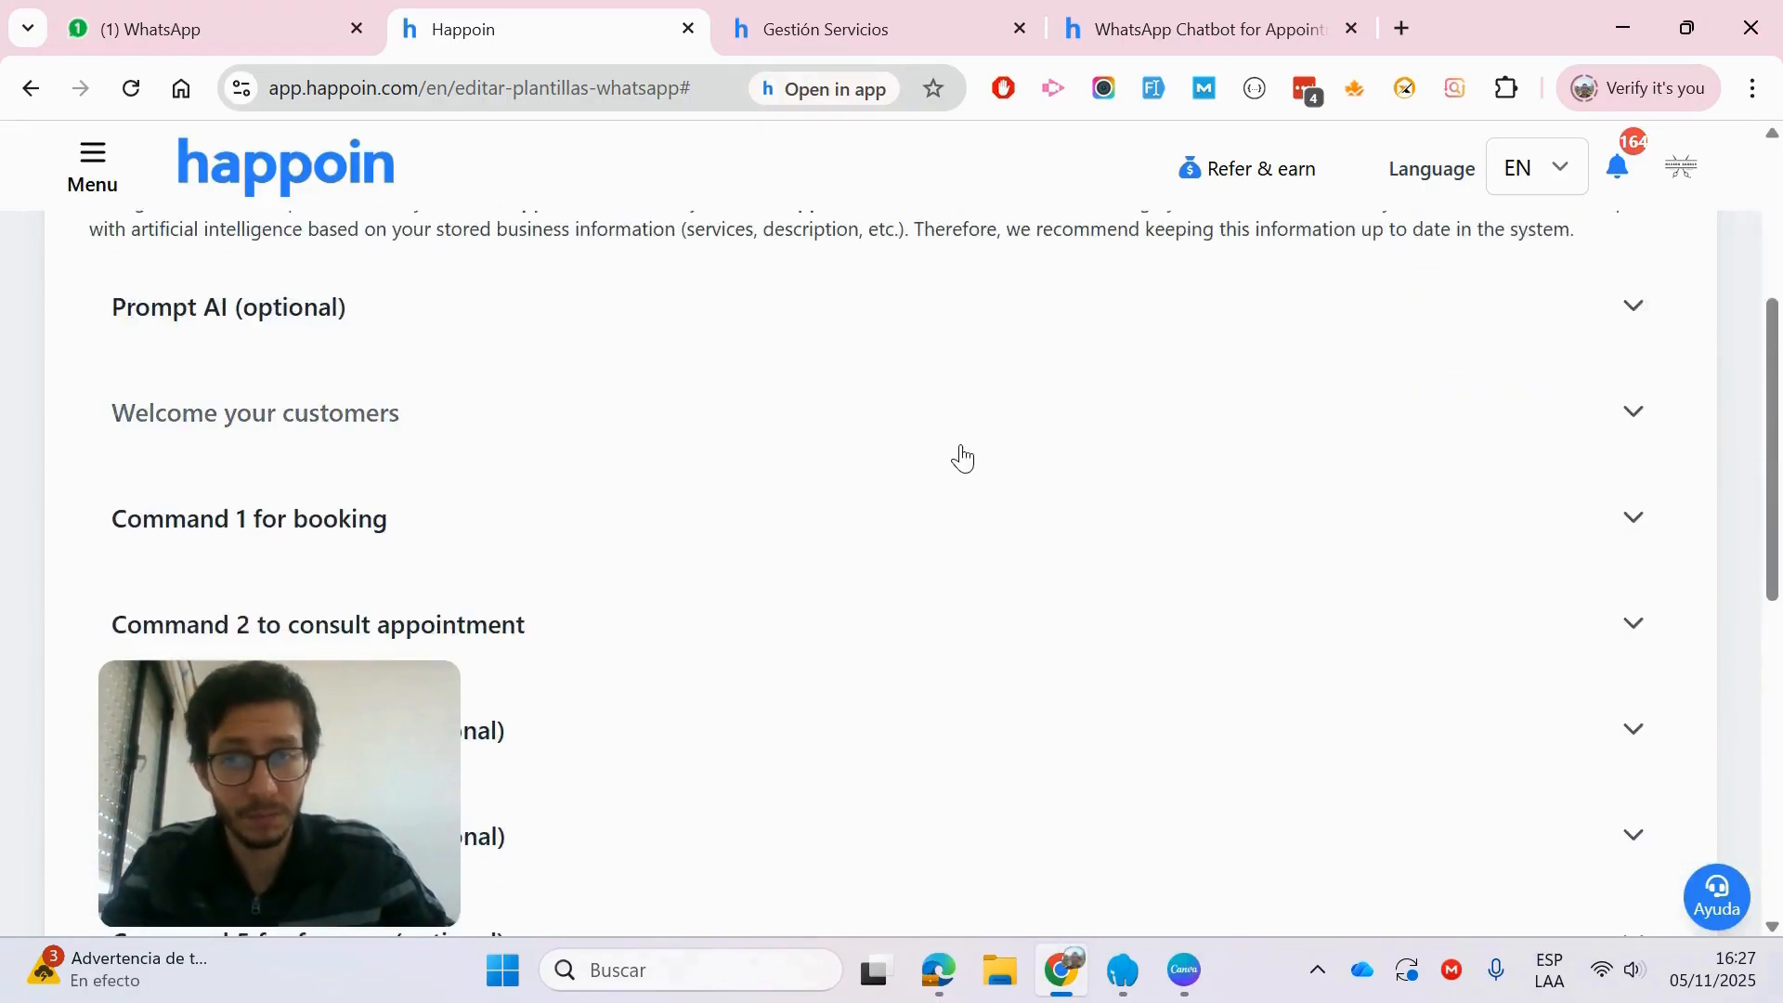
scroll(963, 458, down, 1)
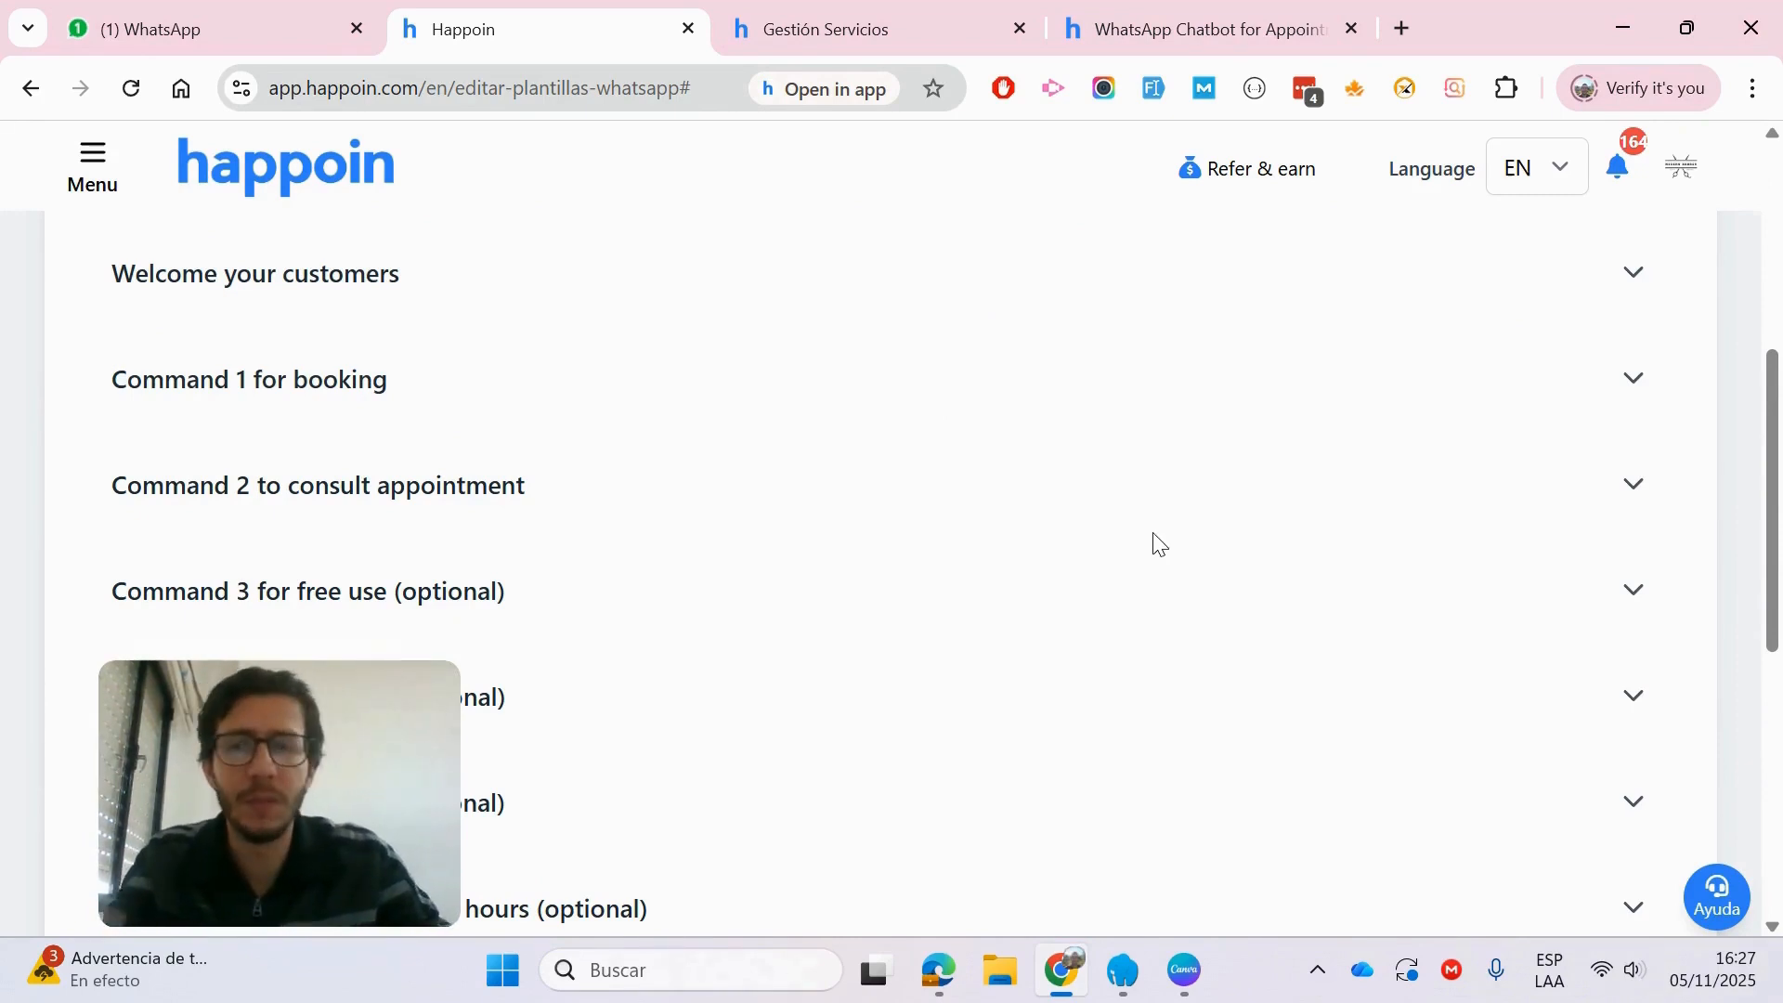
scroll(1157, 544, up, 3)
click(958, 450)
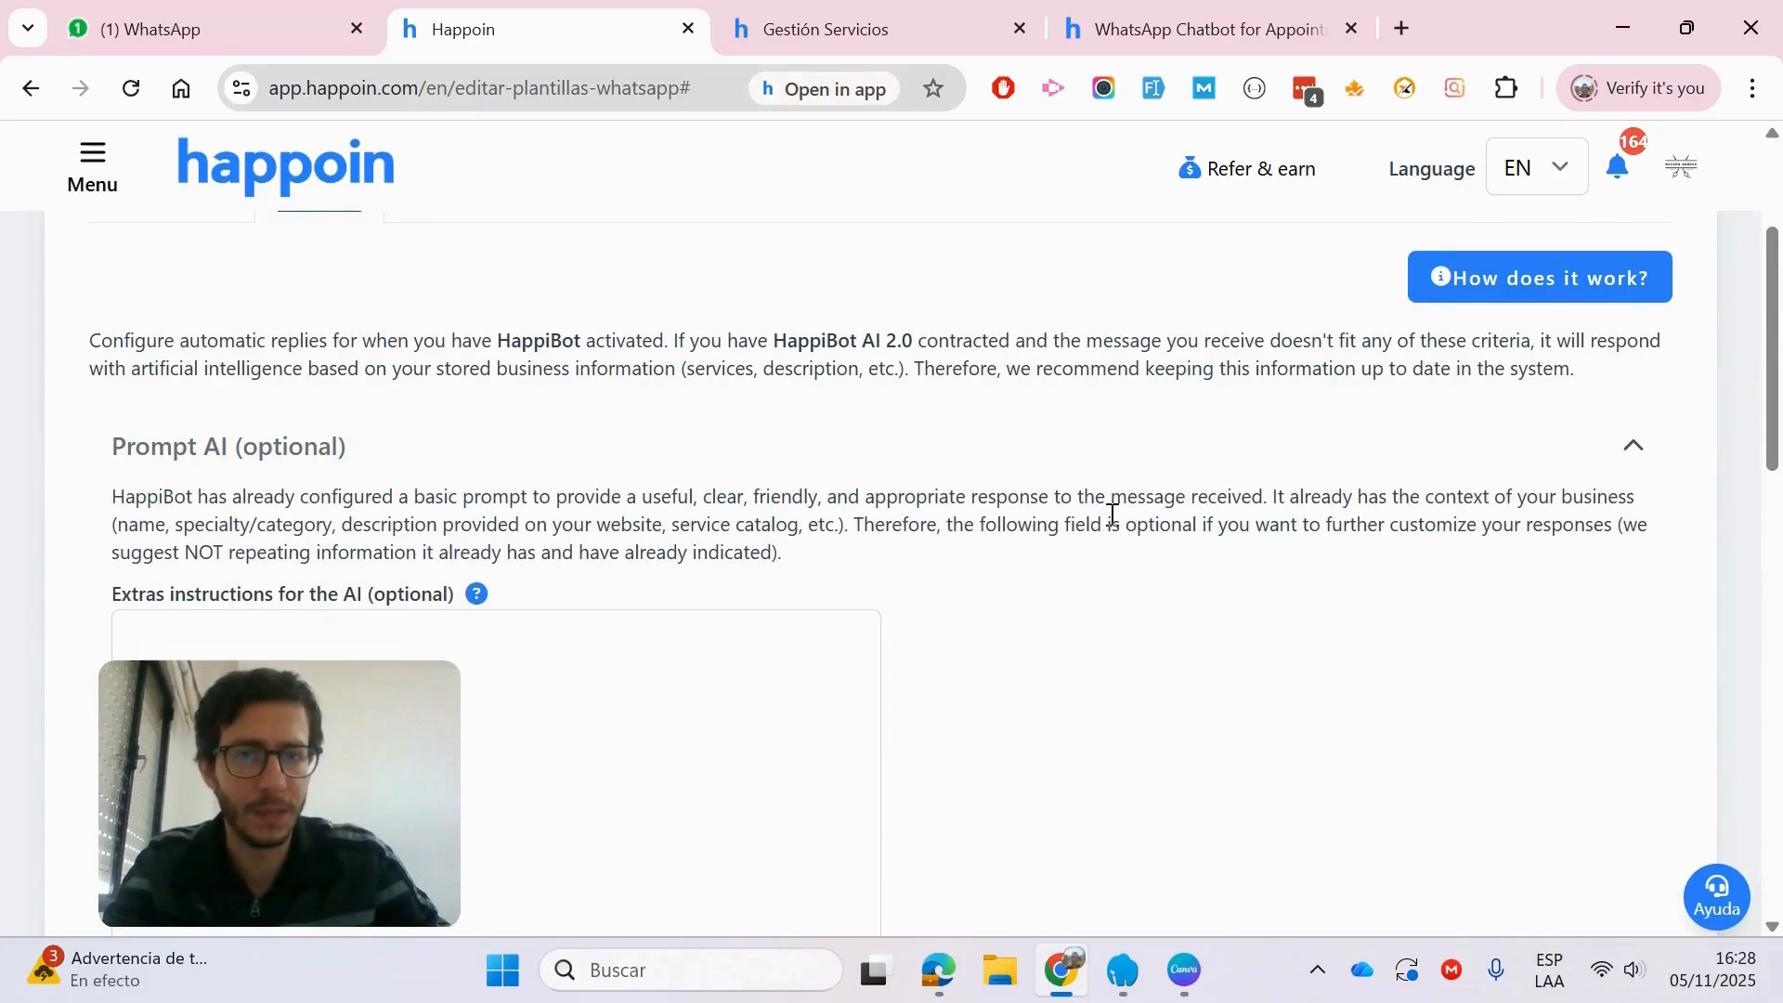
Step: Read the Prompt AI explanation about business context and place the cursor in the extra instructions for the AI field
drag(1353, 486, 1612, 524)
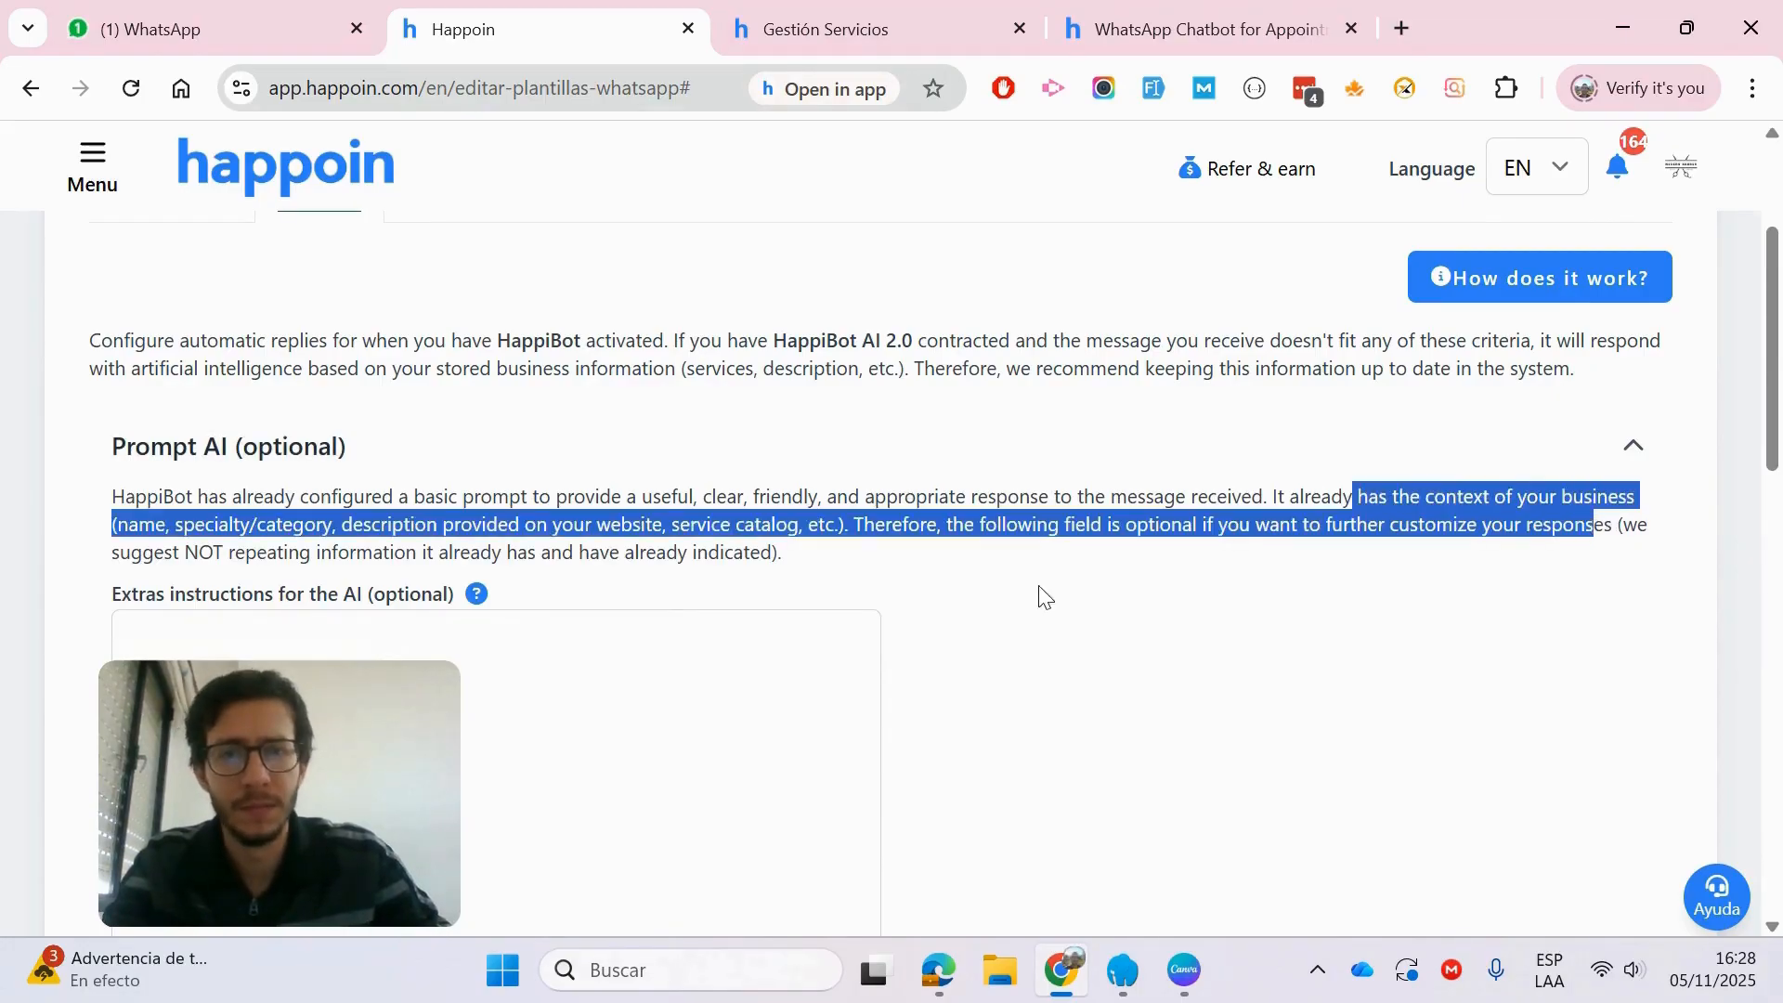
click(985, 621)
scroll(665, 617, down, 1)
click(562, 573)
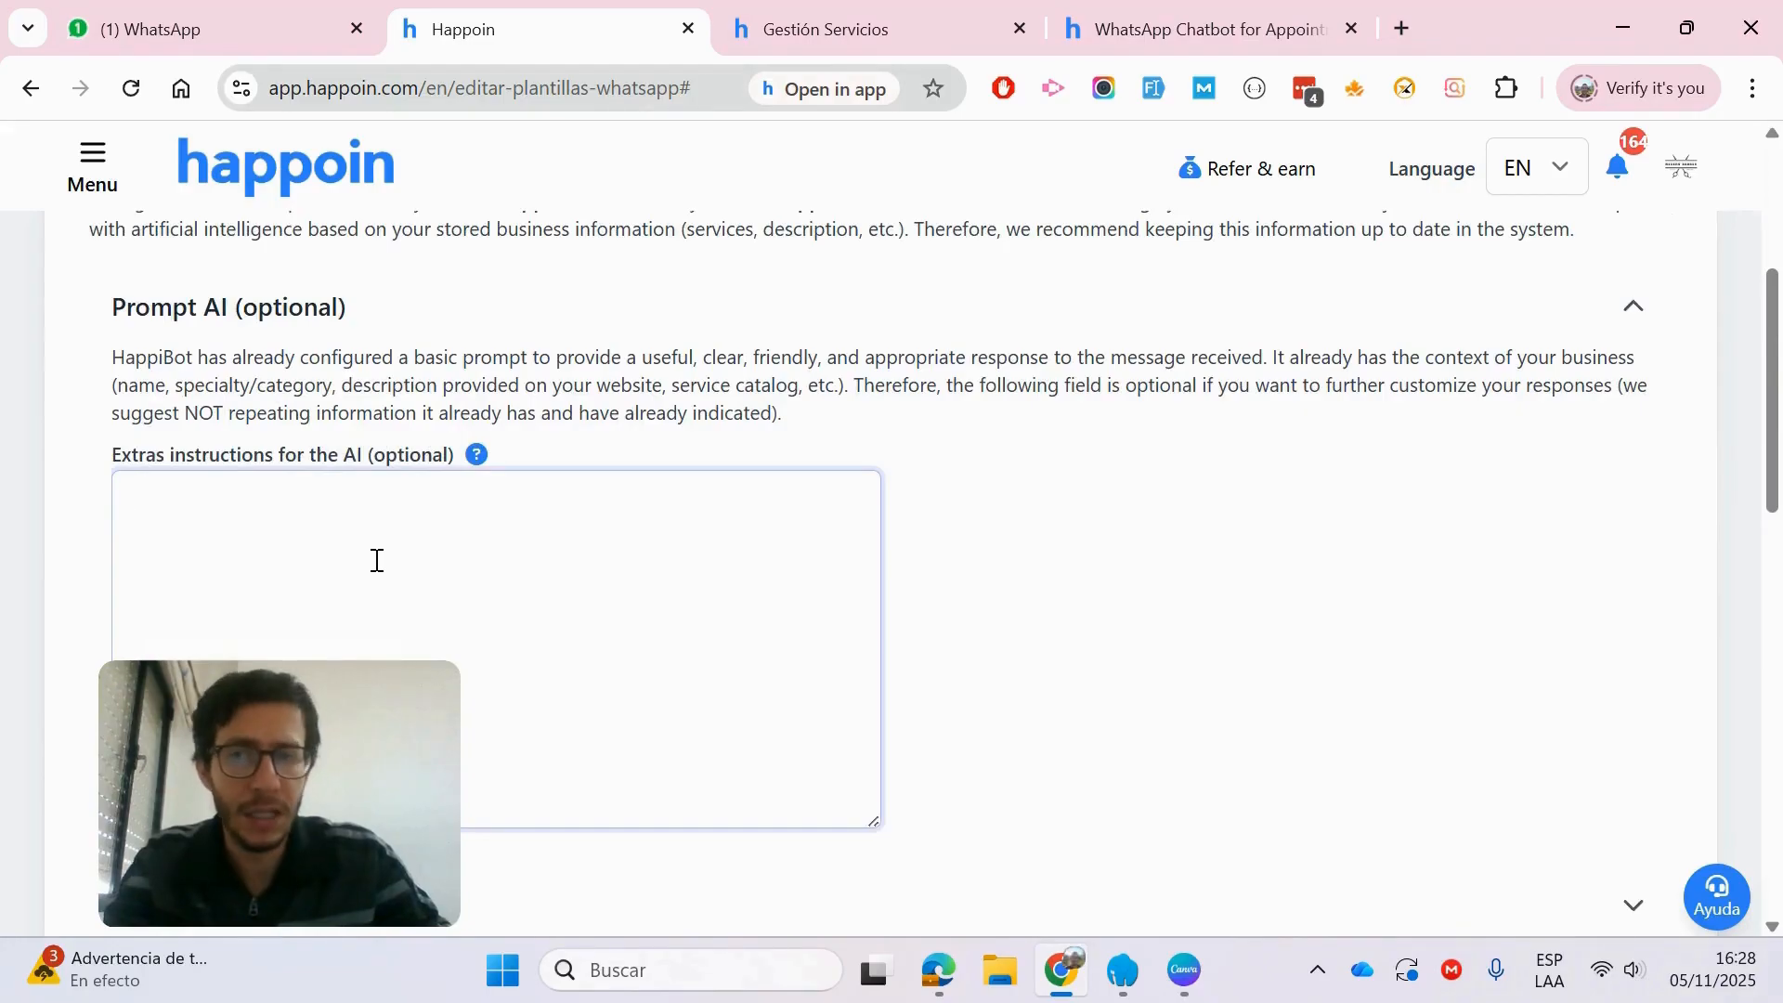
Step: Look over the HappiBot page from the extra AI instructions down to the command sections and back to the introduction
scroll(377, 560, down, 1)
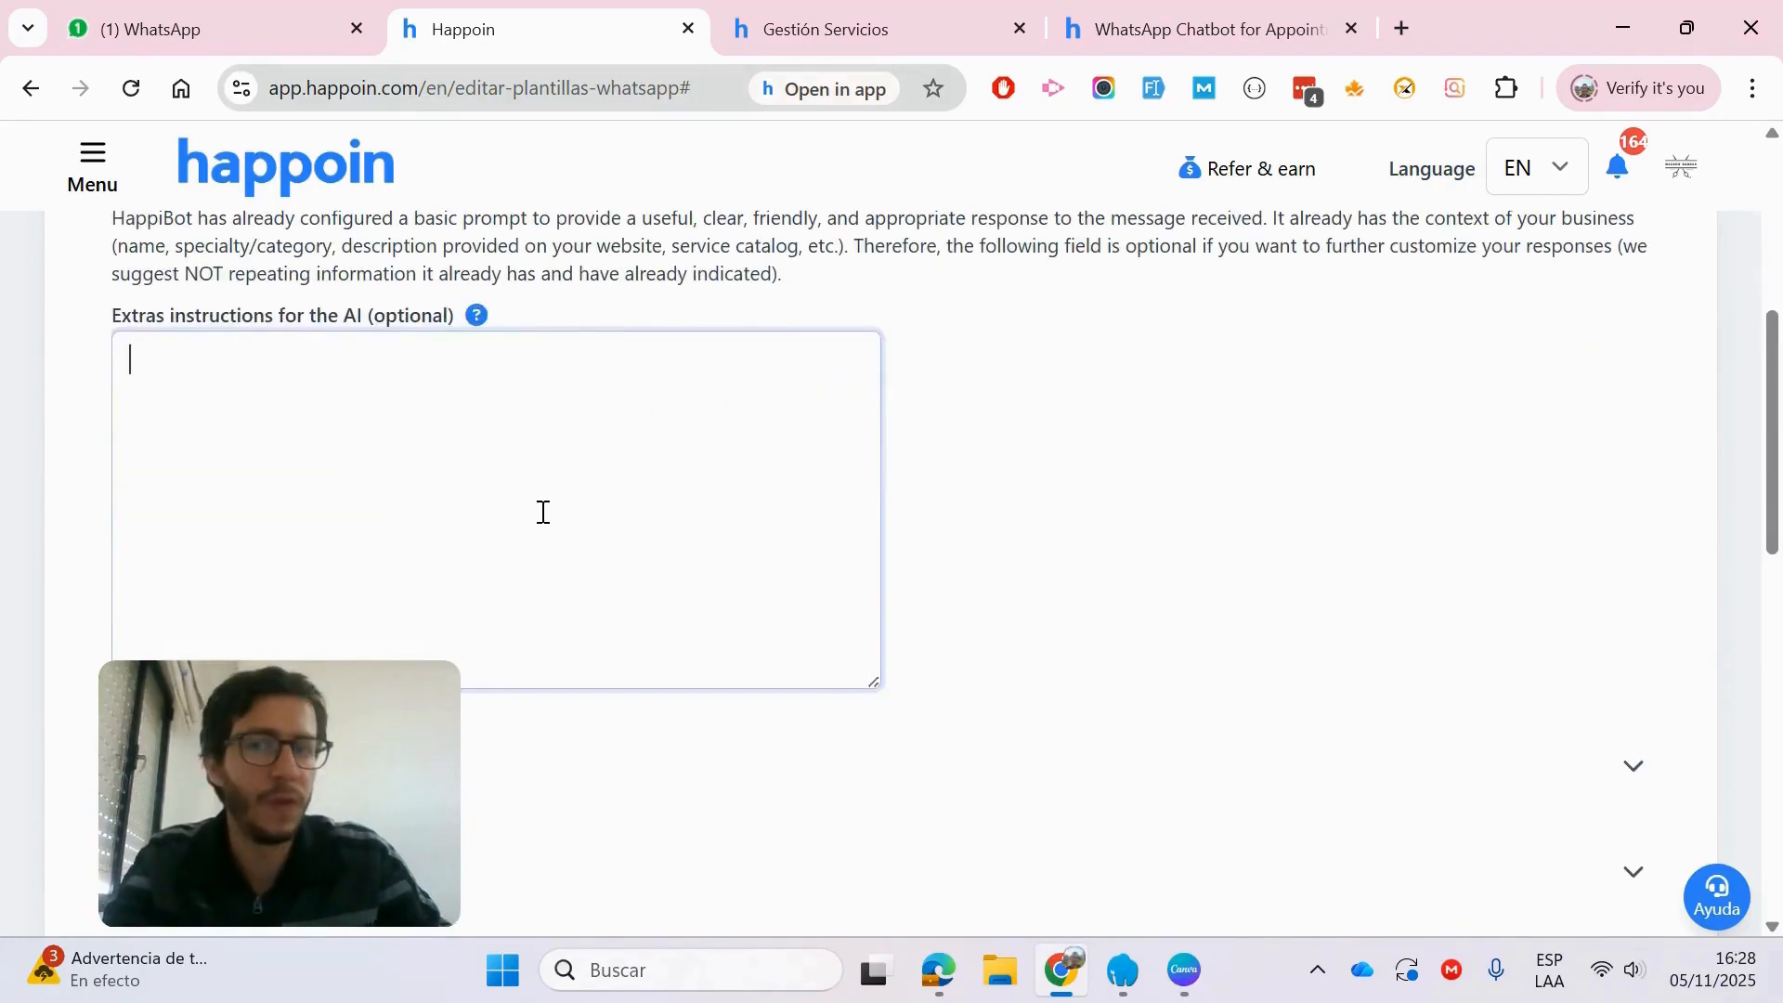
scroll(635, 481, down, 2)
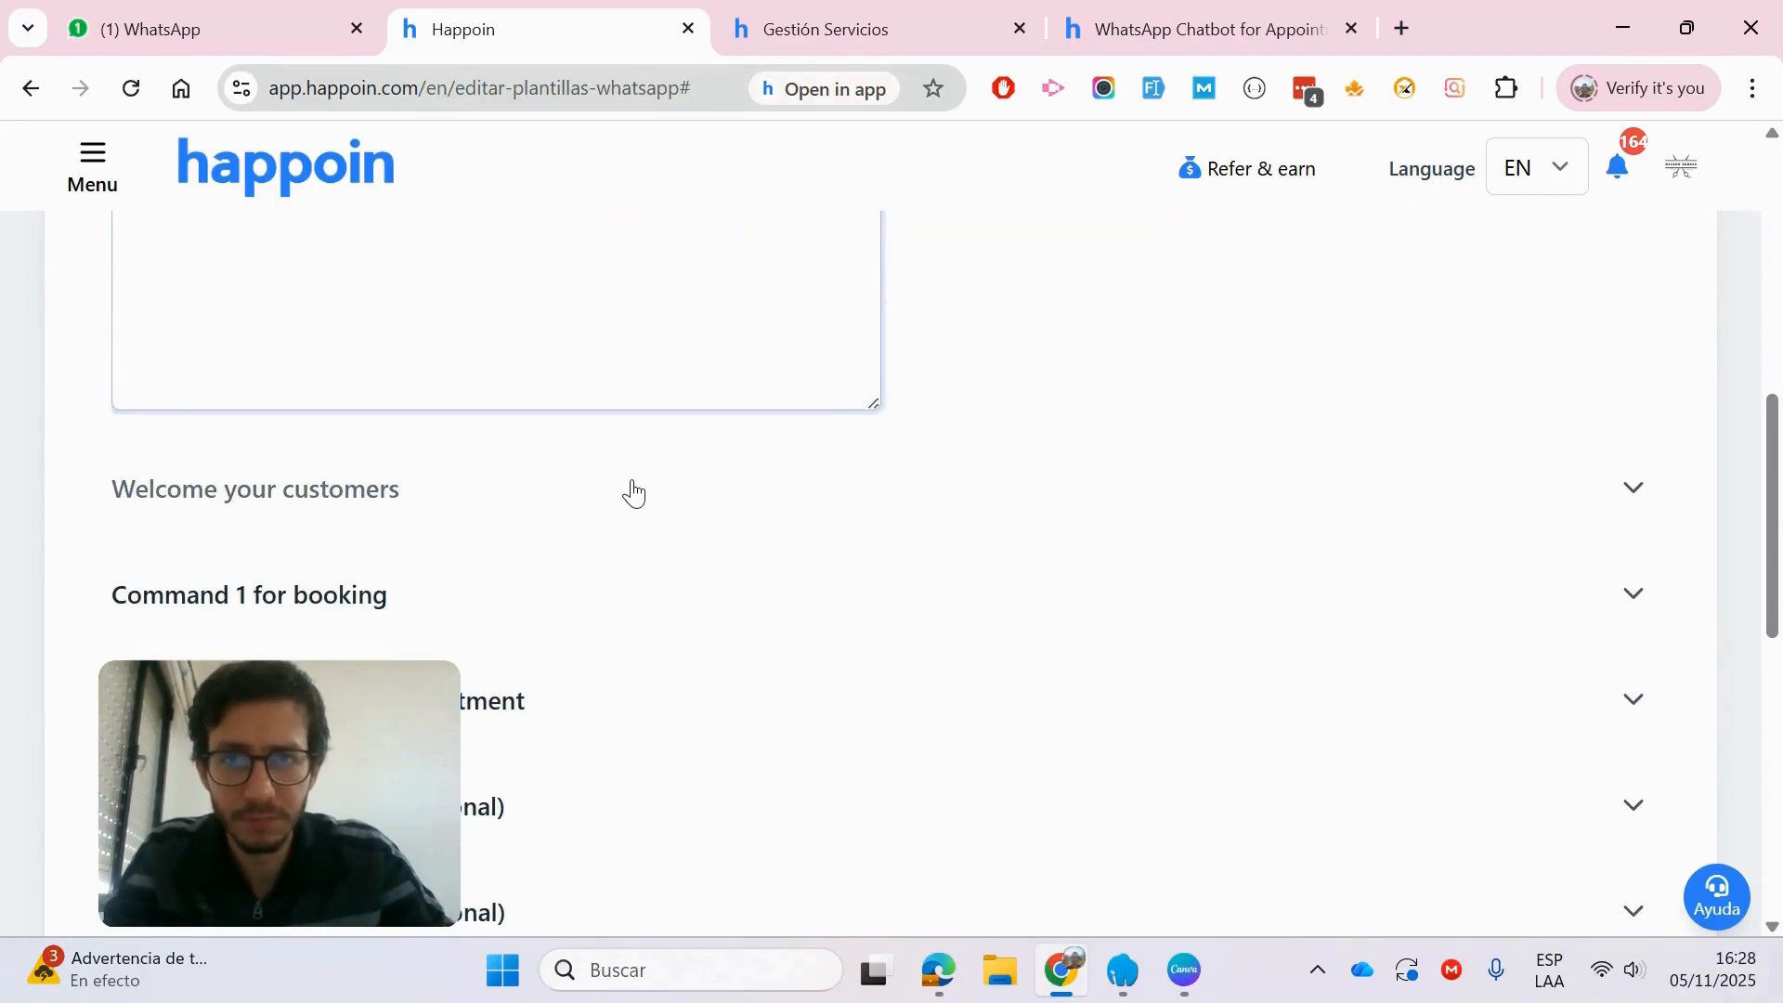
scroll(634, 481, up, 3)
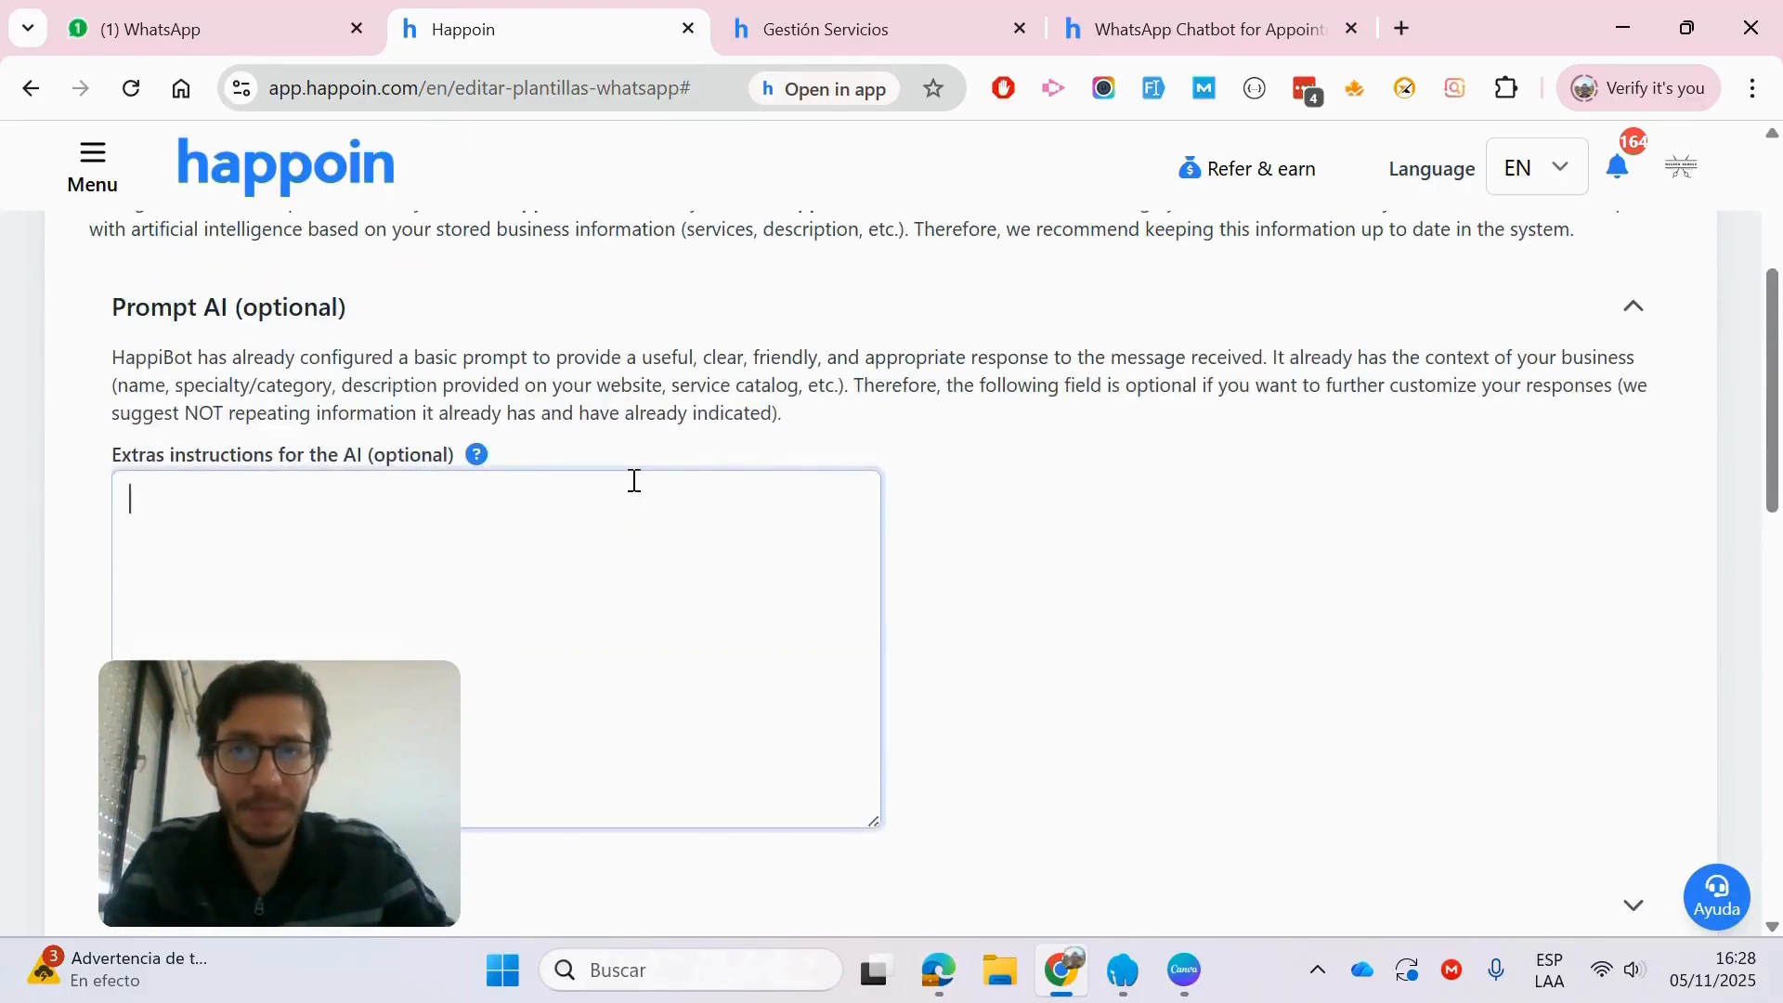
scroll(634, 481, up, 3)
scroll(635, 481, down, 2)
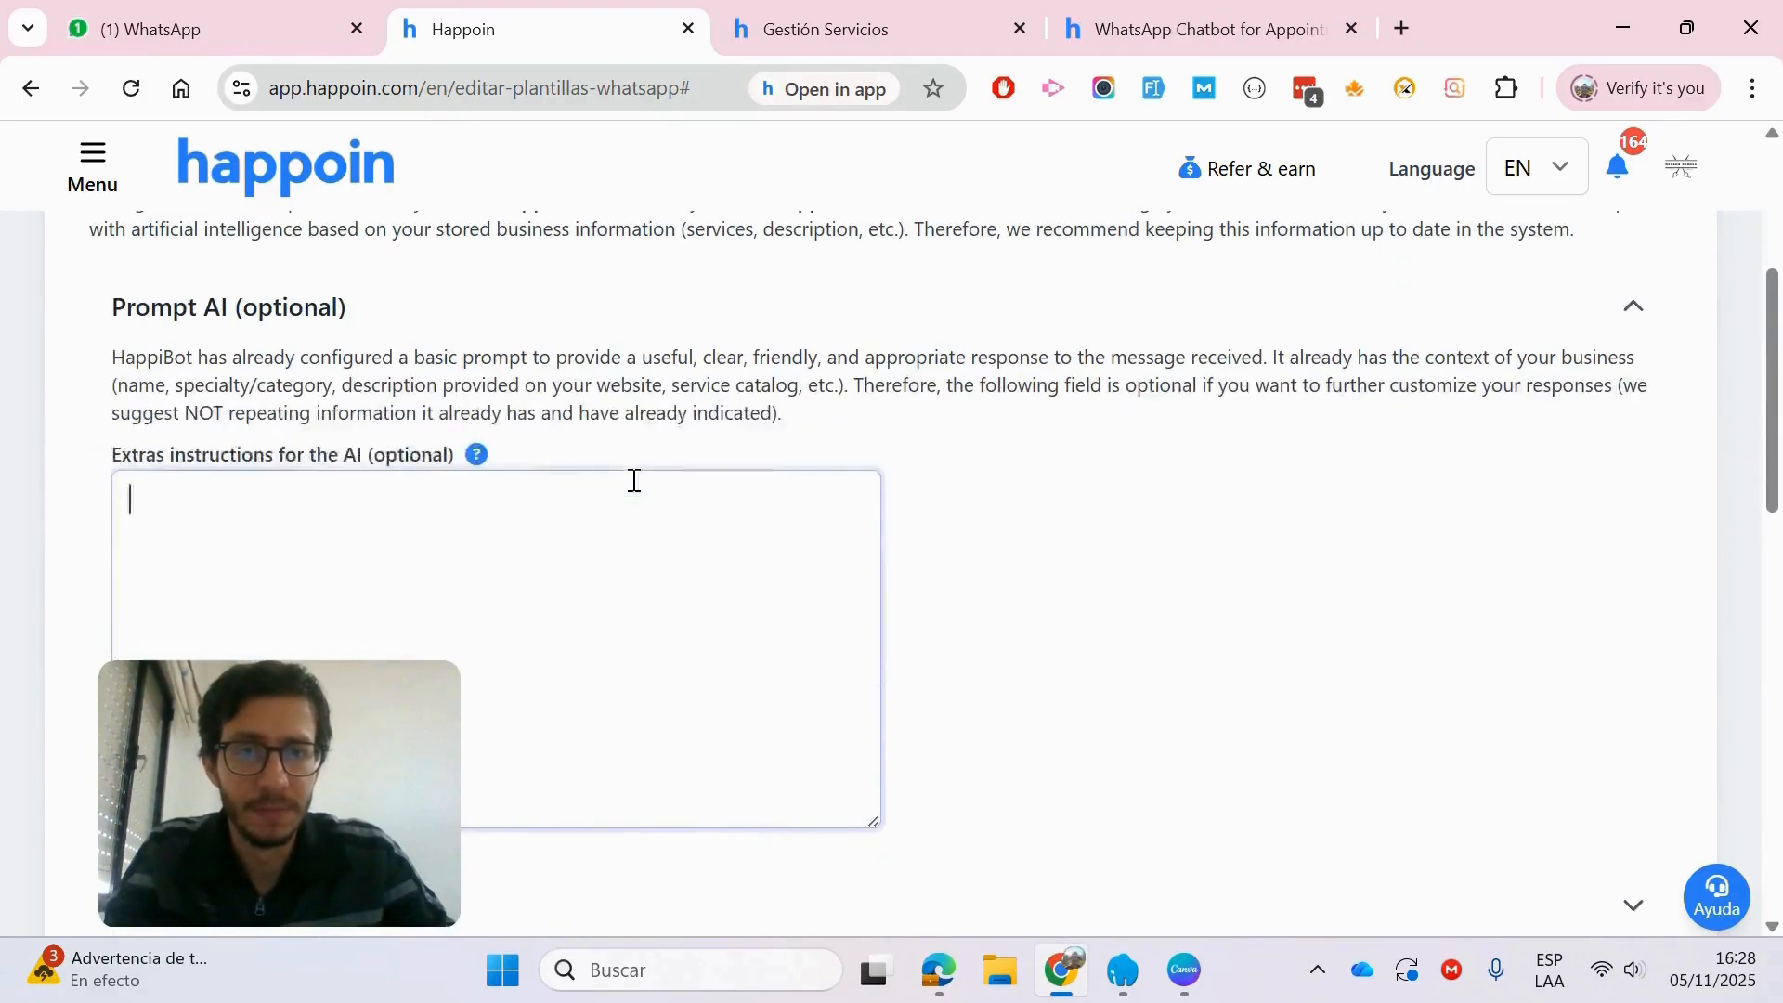
scroll(634, 481, down, 2)
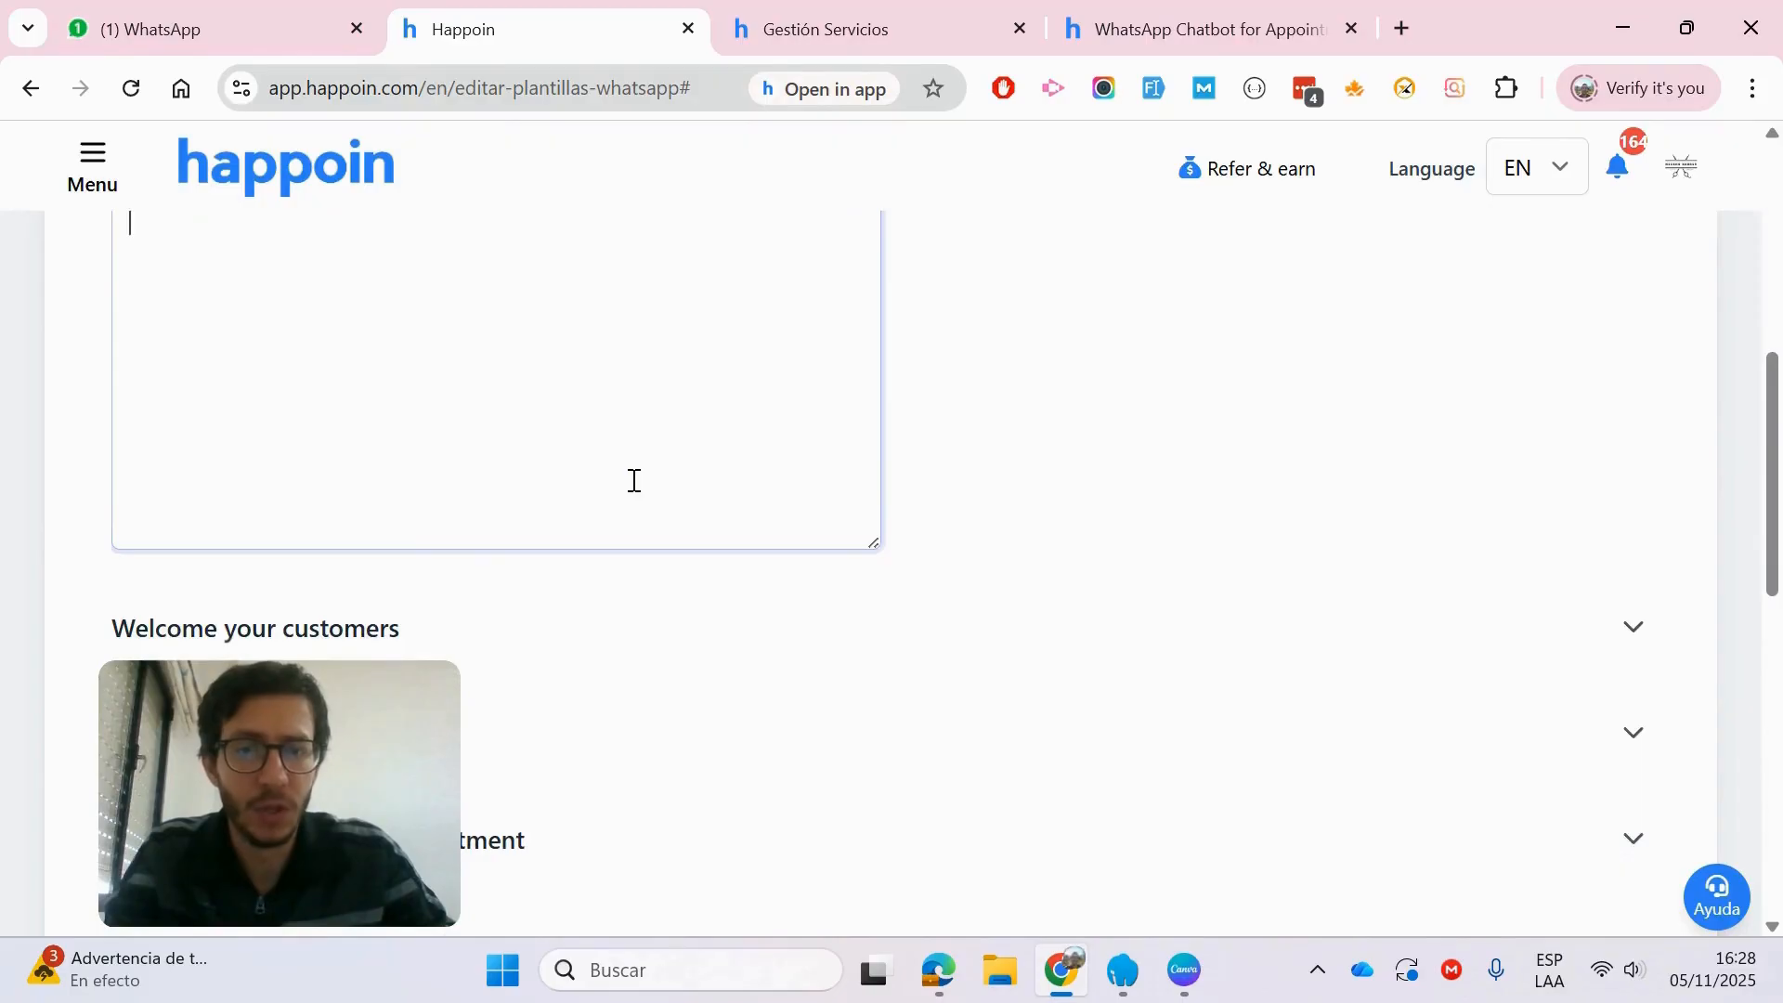
scroll(634, 481, up, 5)
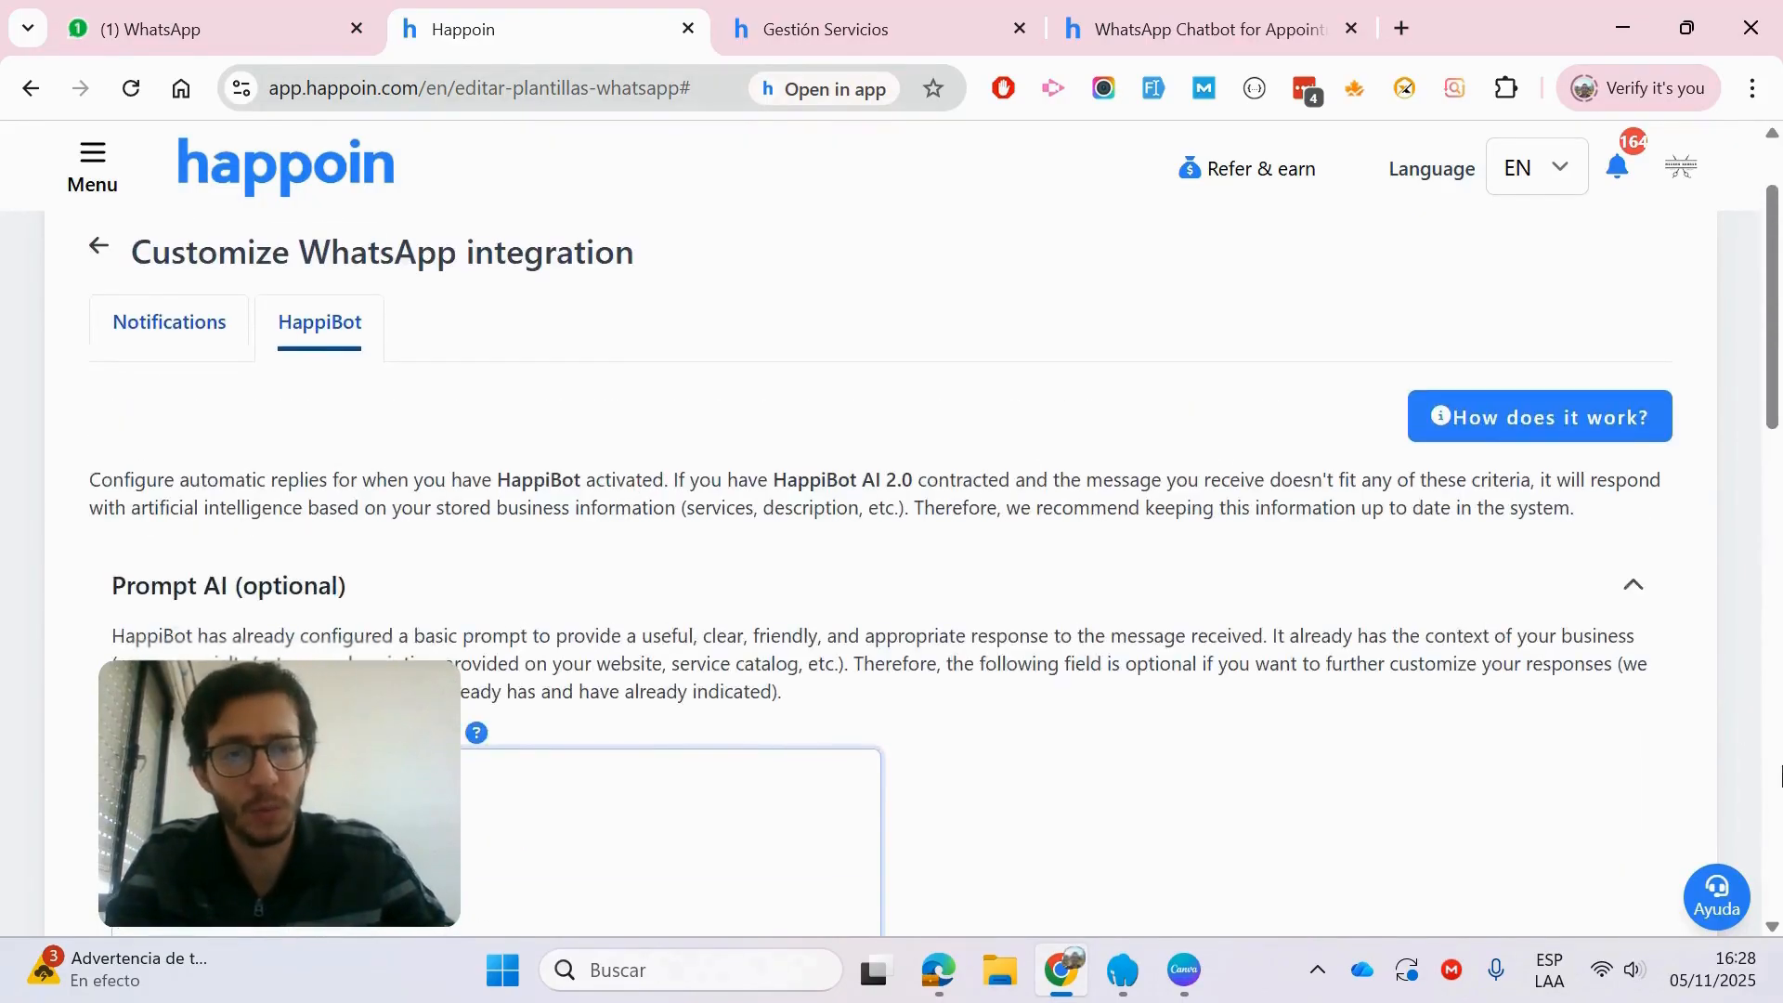